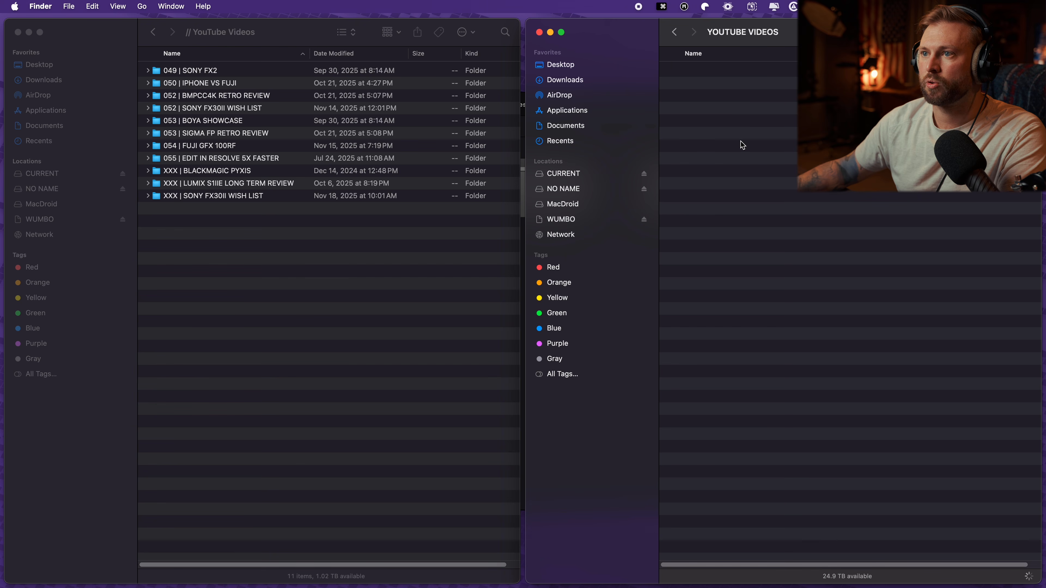
- Look through the archived project folders in YOUTUBE VIDEOS
{"action": "scroll", "coordinate": [740, 141], "scroll_direction": "down", "scroll_amount": 5}
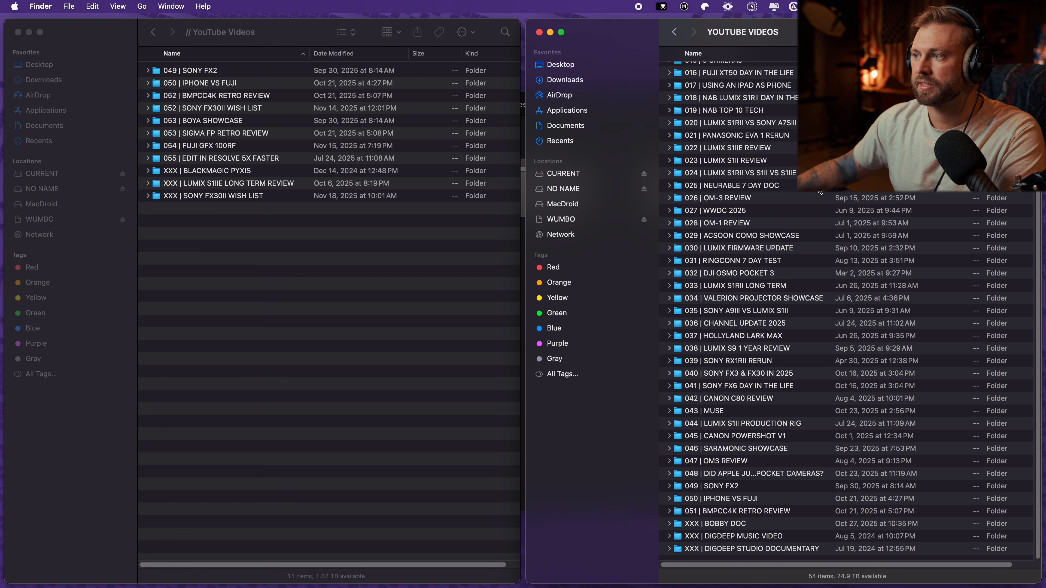
{"action": "left_click", "coordinate": [798, 225]}
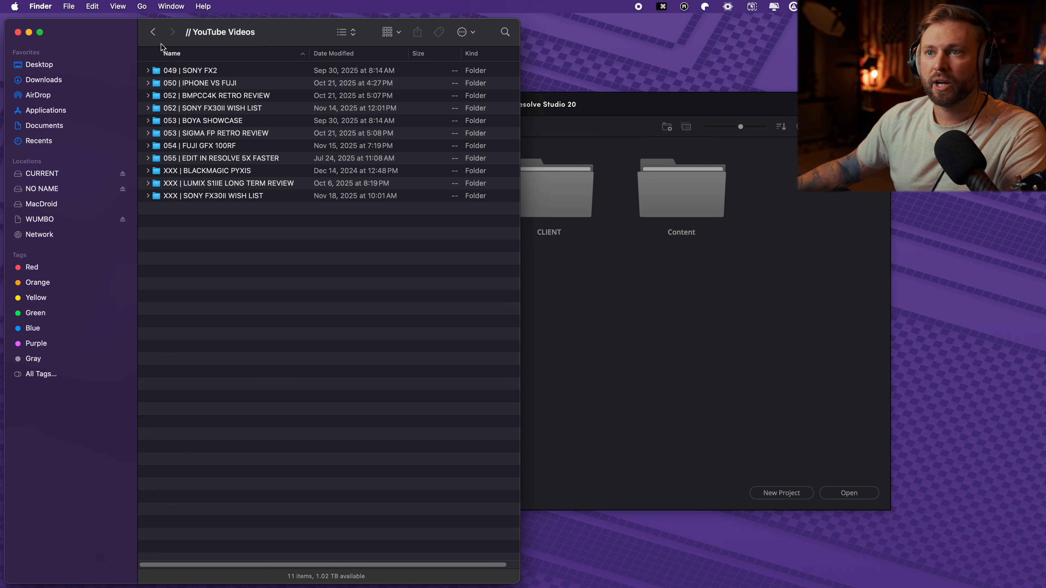
- Copy all the subfolders inside the *Template folder
{"action": "left_click", "coordinate": [153, 32]}
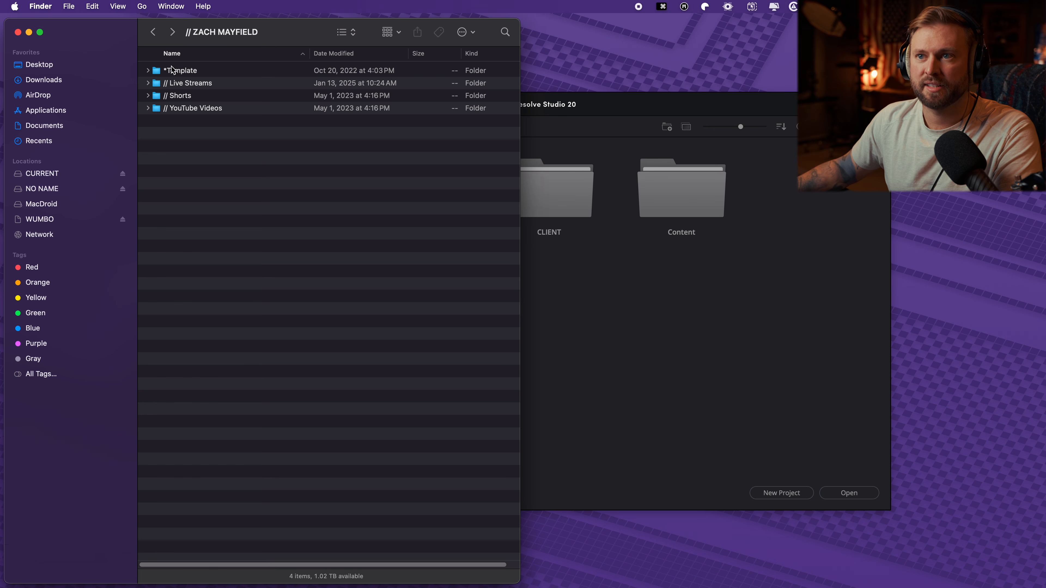
{"action": "double_click", "coordinate": [198, 77]}
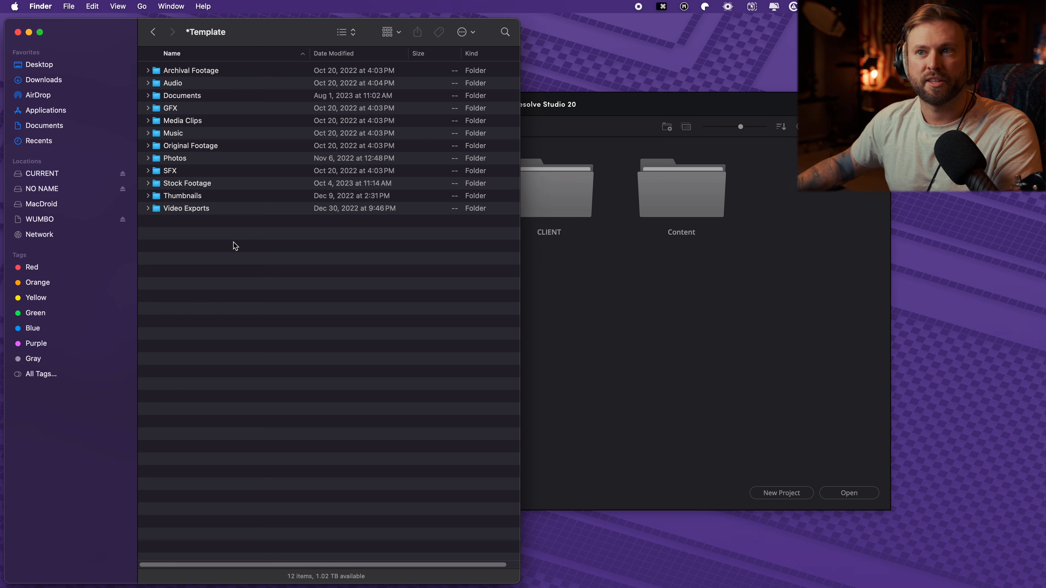
{"action": "double_click", "coordinate": [207, 136]}
{"action": "left_click", "coordinate": [155, 33]}
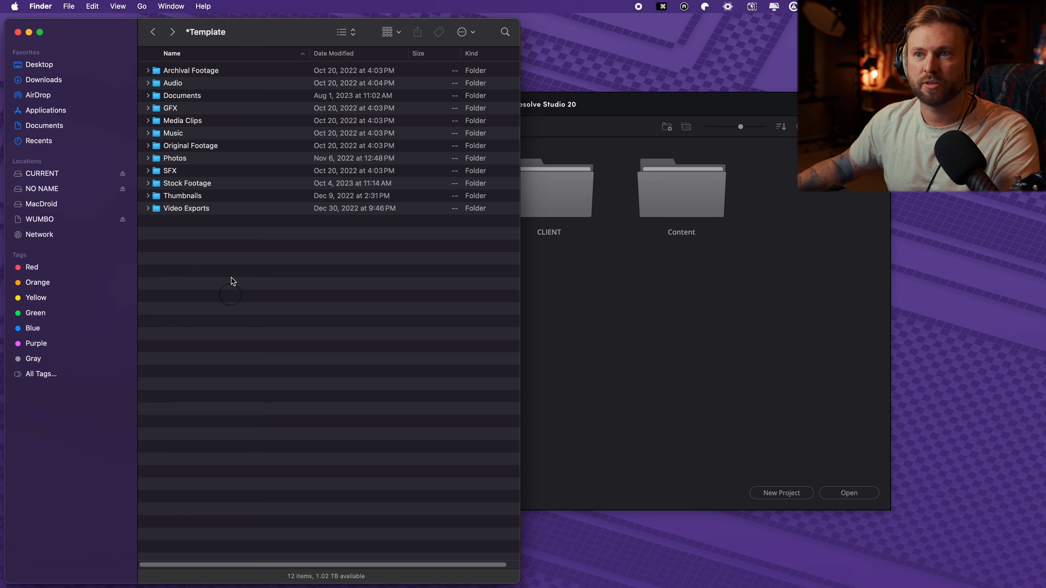
{"action": "left_click_drag", "start_coordinate": [230, 281], "coordinate": [247, 79]}
{"action": "key", "text": "super+c"}
{"action": "left_click", "coordinate": [153, 32]}
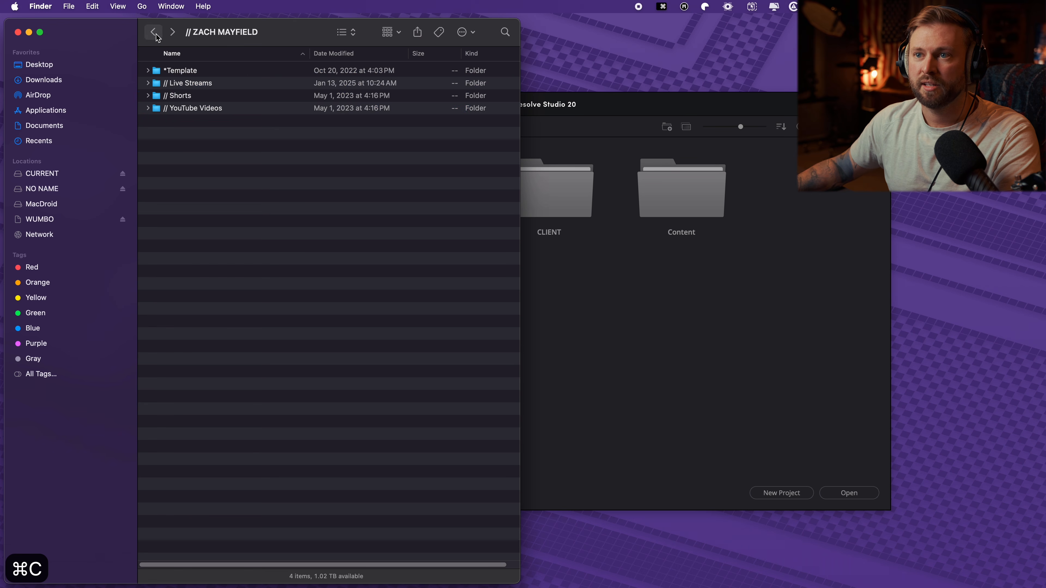
- Create a folder named "056 | PP POOPOO" in // YouTube Videos and paste the copied template subfolders into it
{"action": "right_click", "coordinate": [200, 291]}
{"action": "left_click", "coordinate": [211, 296]}
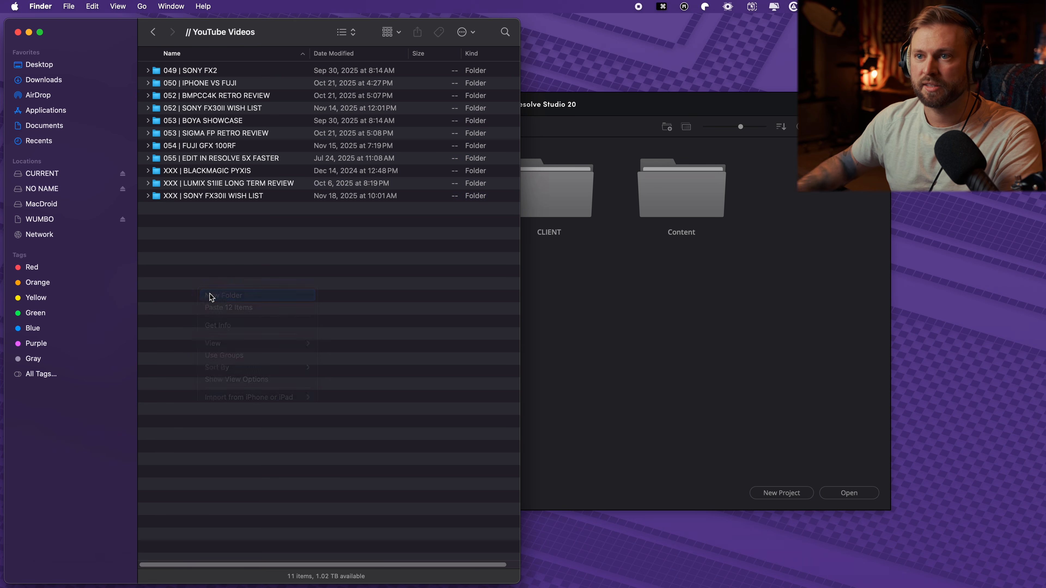
{"action": "type", "text": "056 | PP POOPOO"}
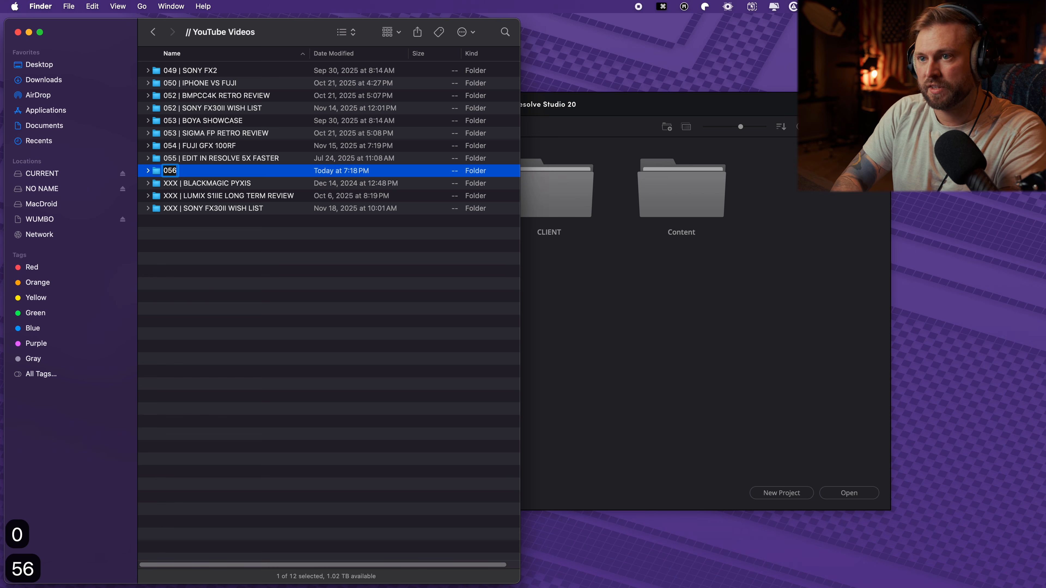
{"action": "key", "text": "Return"}
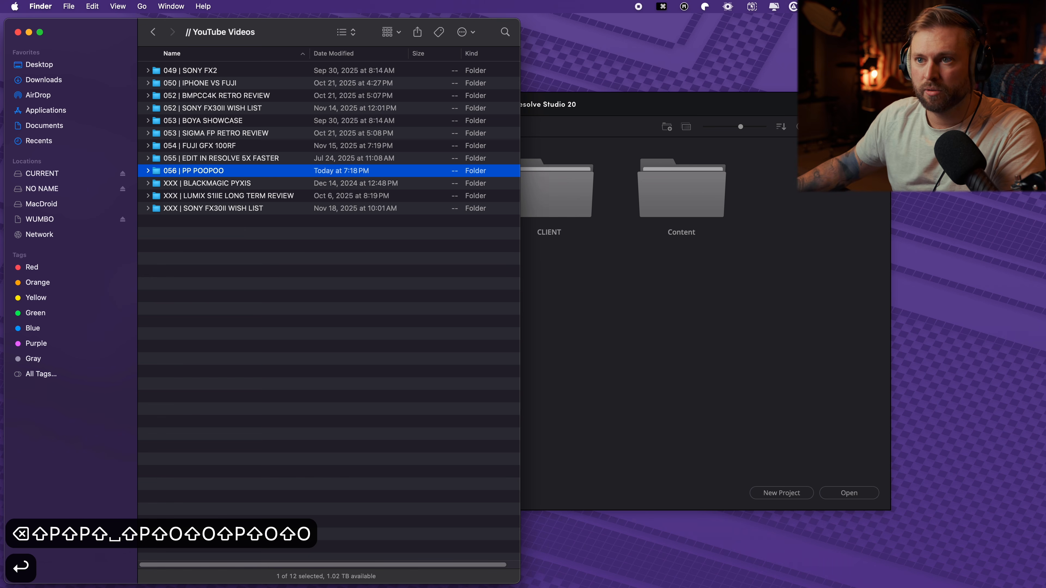
{"action": "double_click", "coordinate": [205, 172]}
{"action": "key", "text": "super+v"}
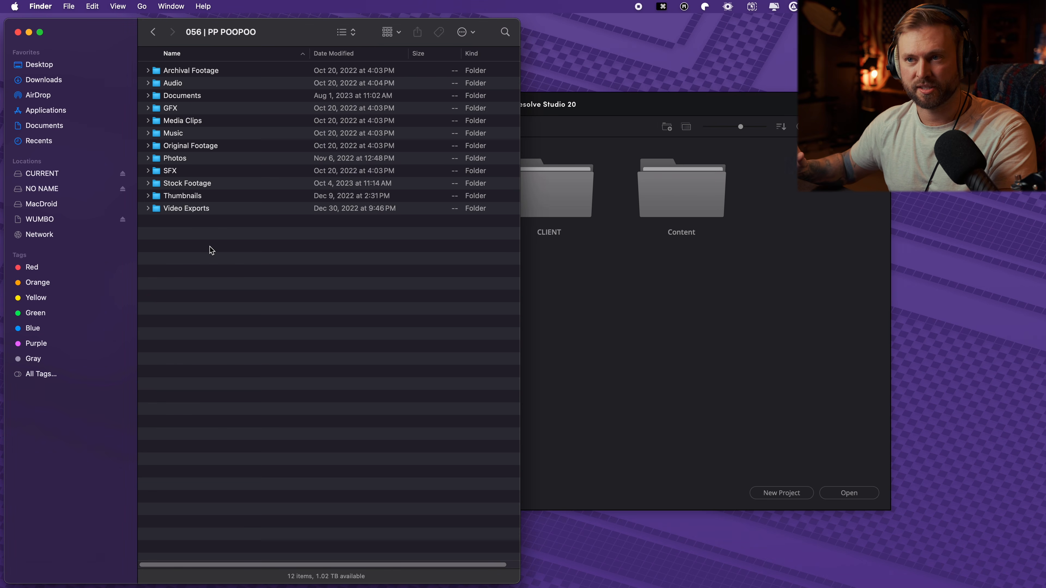
- Create a folder named "fx30" inside the new project's Original Footage folder
{"action": "left_click", "coordinate": [197, 150]}
{"action": "double_click", "coordinate": [197, 149]}
{"action": "right_click", "coordinate": [217, 149]}
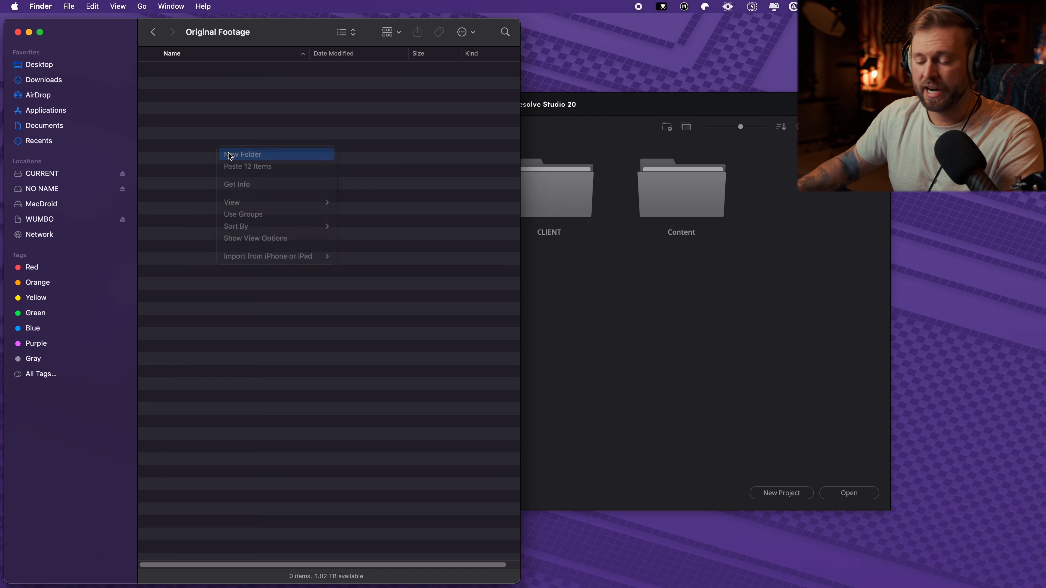
{"action": "left_click", "coordinate": [229, 154]}
{"action": "type", "text": "fx30"}
{"action": "key", "text": "Return"}
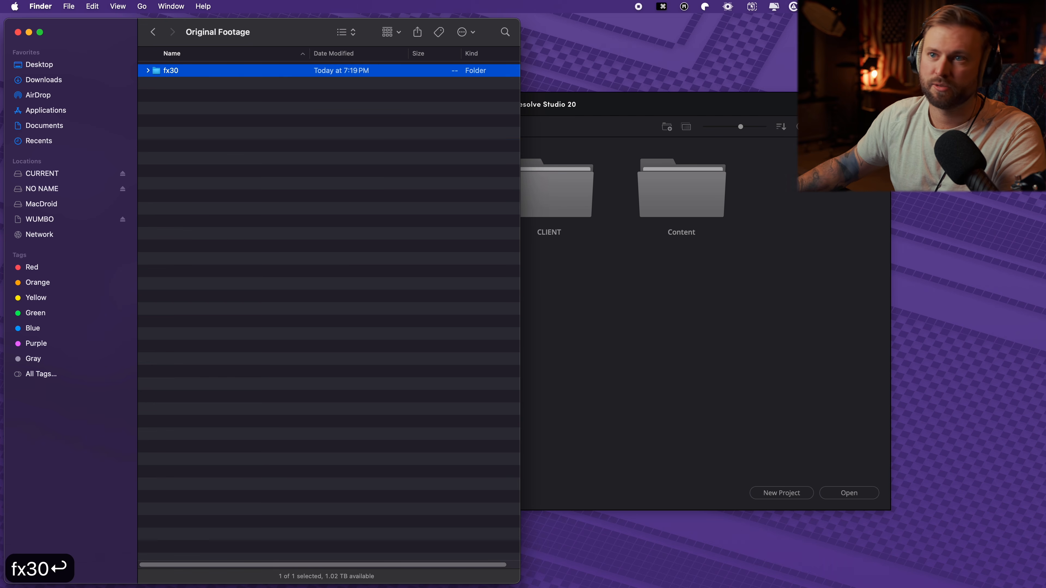
{"action": "right_click", "coordinate": [233, 153]}
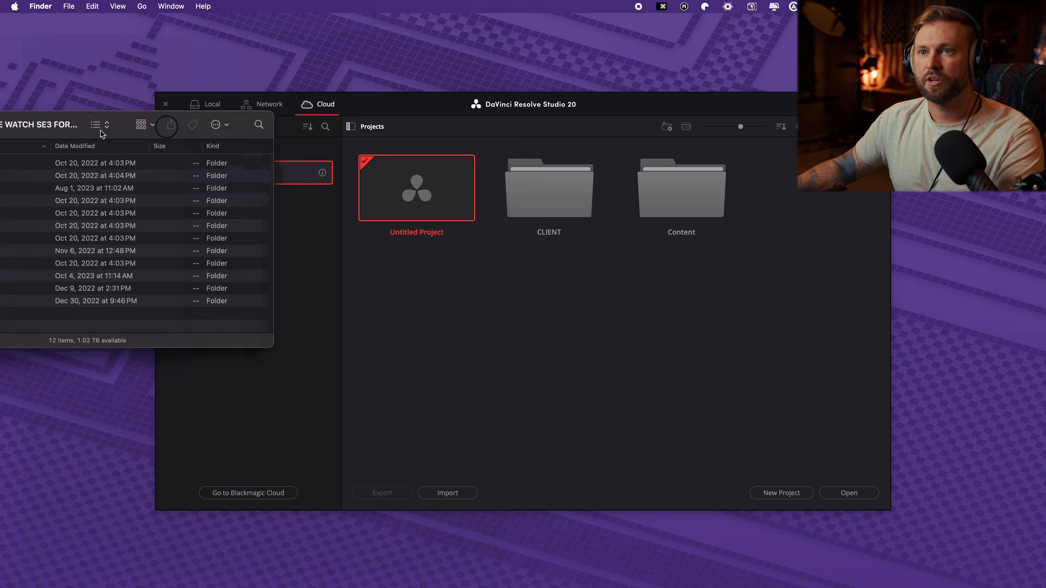
{"action": "left_click_drag", "start_coordinate": [101, 131], "coordinate": [2, 148]}
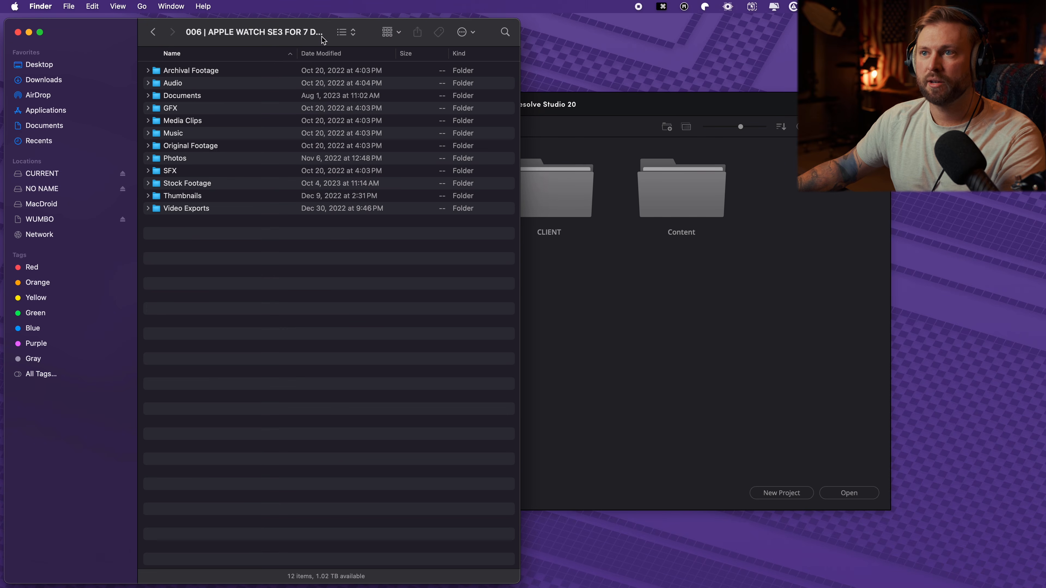
{"action": "left_click_drag", "start_coordinate": [321, 38], "coordinate": [1028, 291]}
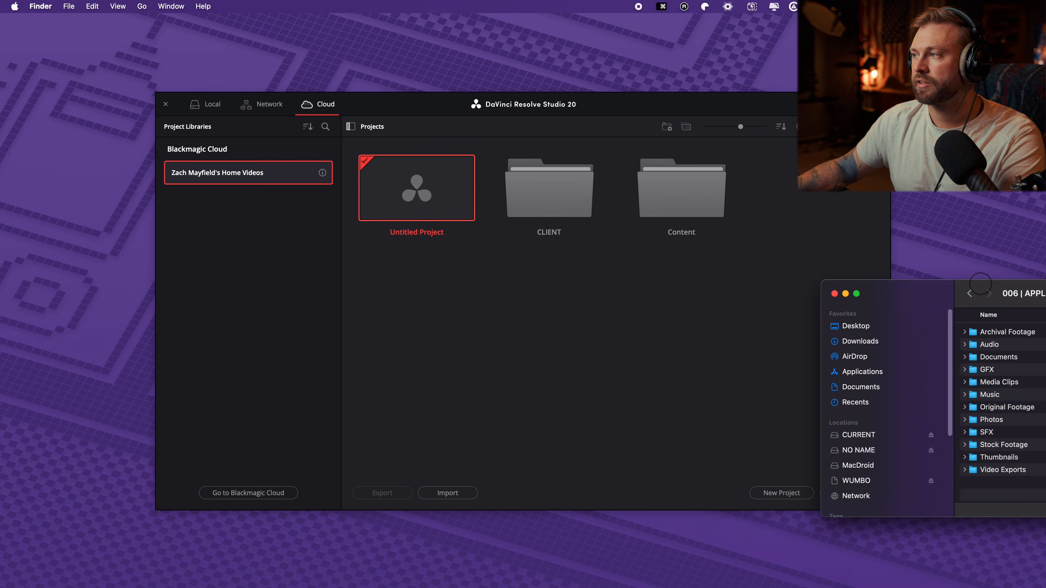
{"action": "left_click_drag", "start_coordinate": [937, 281], "coordinate": [1044, 284]}
{"action": "left_click_drag", "start_coordinate": [849, 29], "coordinate": [2, 78]}
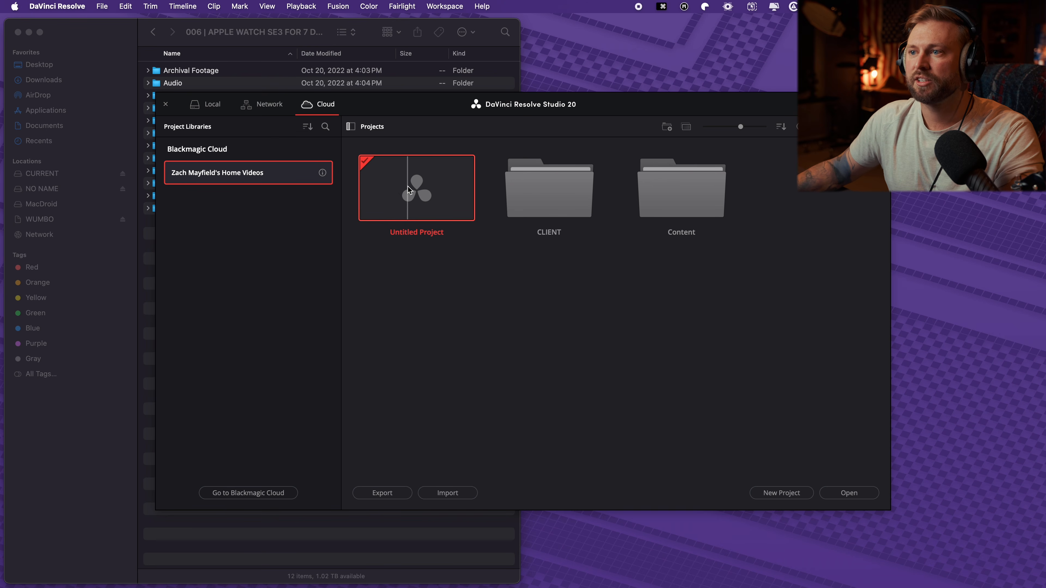
- Create a new cloud project named "idk" in DaVinci Resolve
{"action": "key", "text": "super+n"}
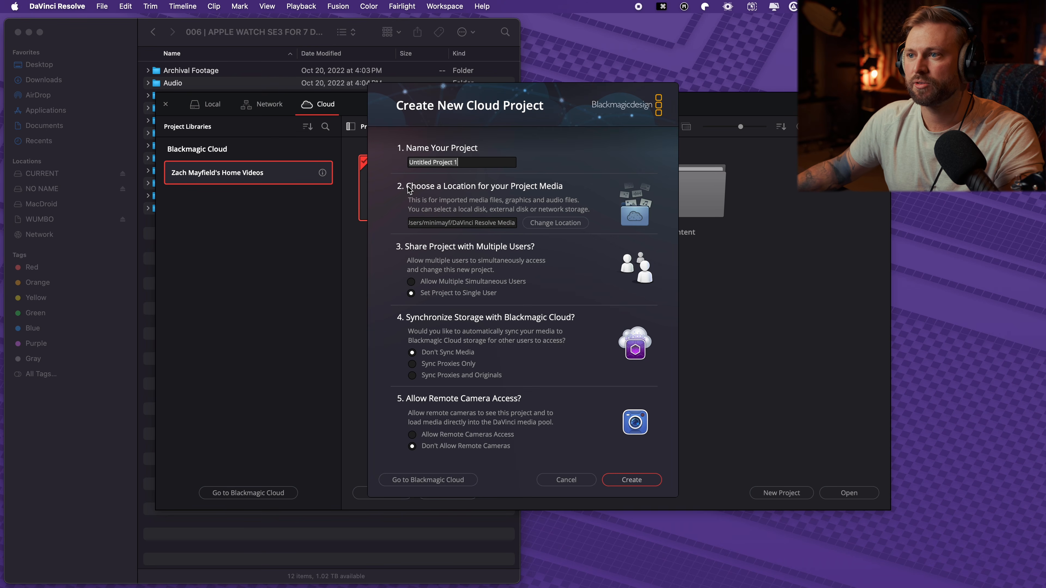
{"action": "type", "text": "idk"}
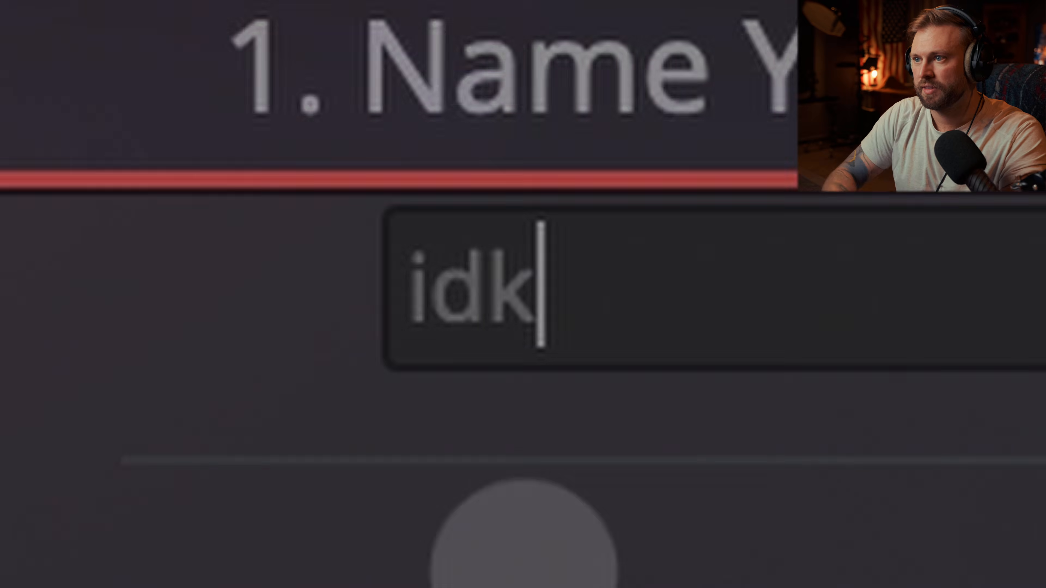
{"action": "key", "text": "Return"}
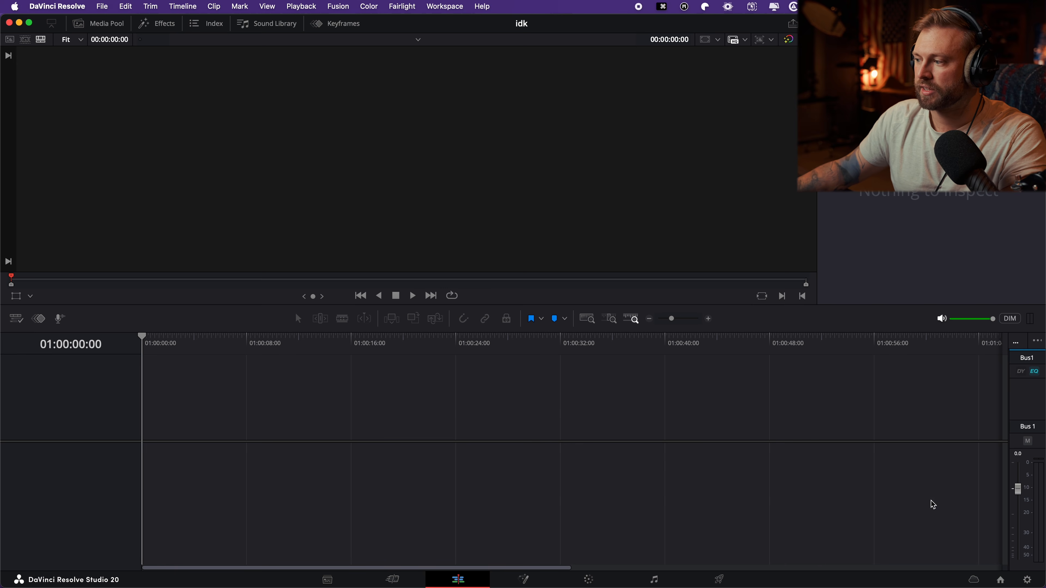
- Set the project's timeline resolution to Custom, 4096 x 2048, in the master project settings
{"action": "left_click", "coordinate": [1026, 580]}
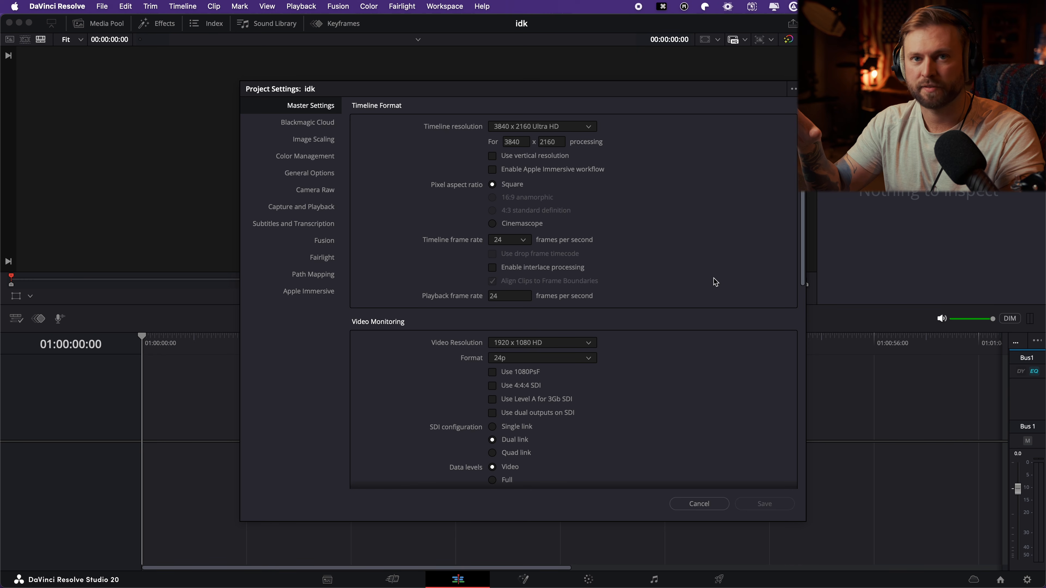
{"action": "left_click", "coordinate": [579, 128]}
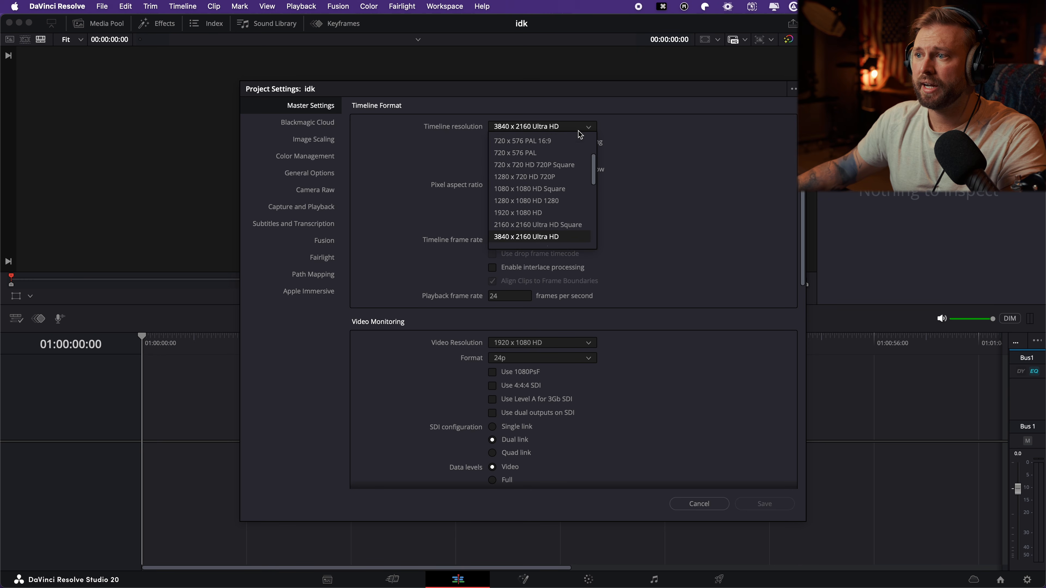
{"action": "left_click", "coordinate": [555, 143]}
{"action": "left_click", "coordinate": [519, 141]}
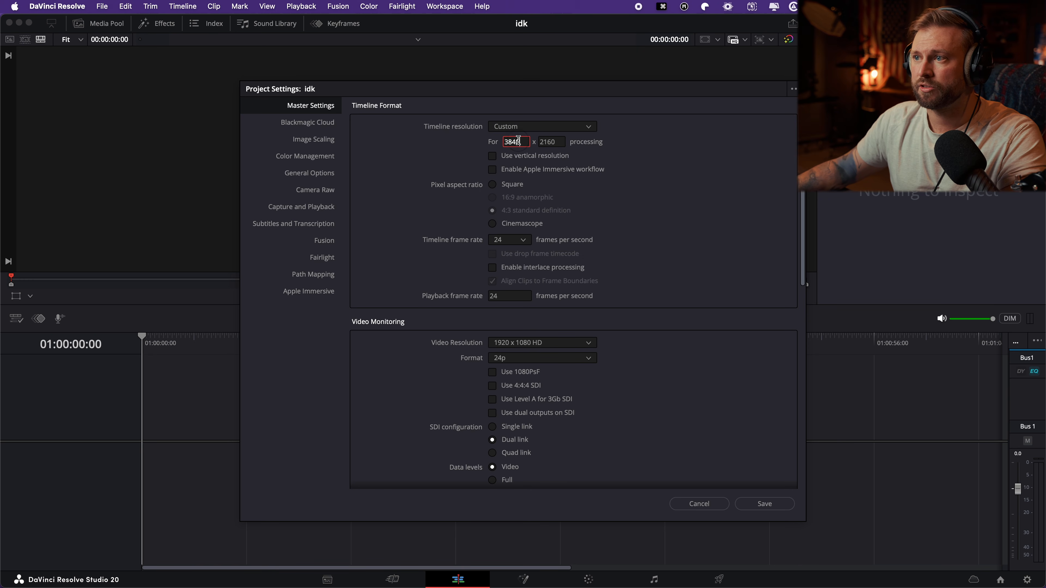
{"action": "type", "text": "4096"}
{"action": "key", "text": "Tab"}
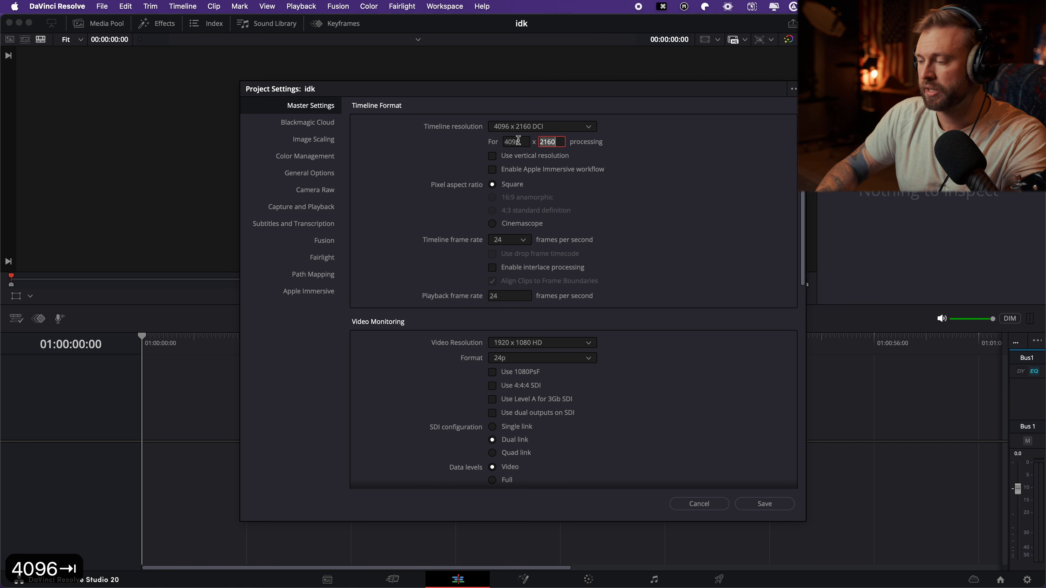
{"action": "type", "text": "2048"}
{"action": "left_click", "coordinate": [714, 226]}
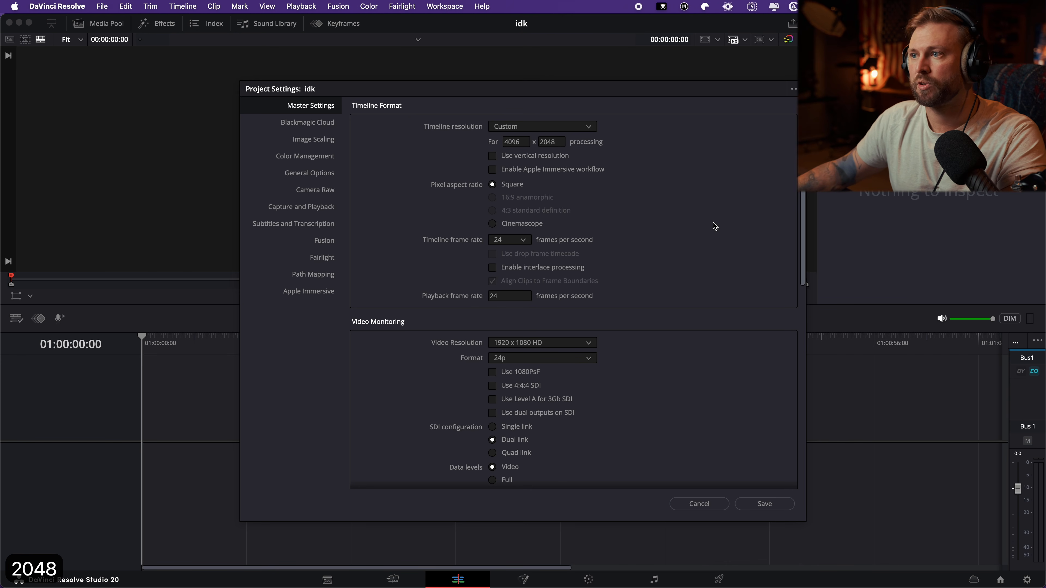
- Set the timeline frame rate to 23.976 frames per second and review the remaining master settings
{"action": "left_click", "coordinate": [510, 240]}
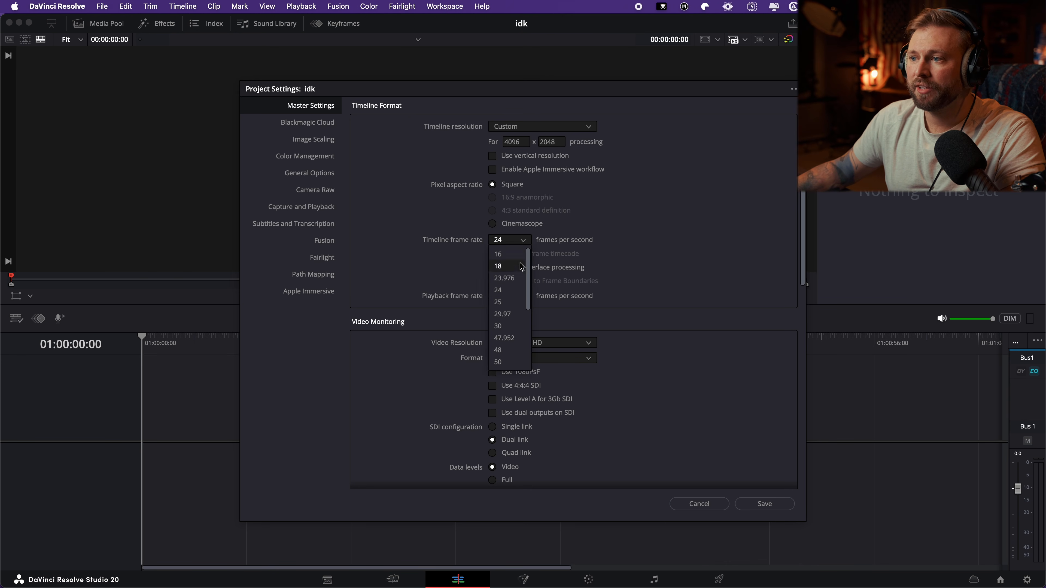
{"action": "left_click", "coordinate": [504, 278]}
{"action": "scroll", "coordinate": [623, 275], "scroll_direction": "down", "scroll_amount": 4}
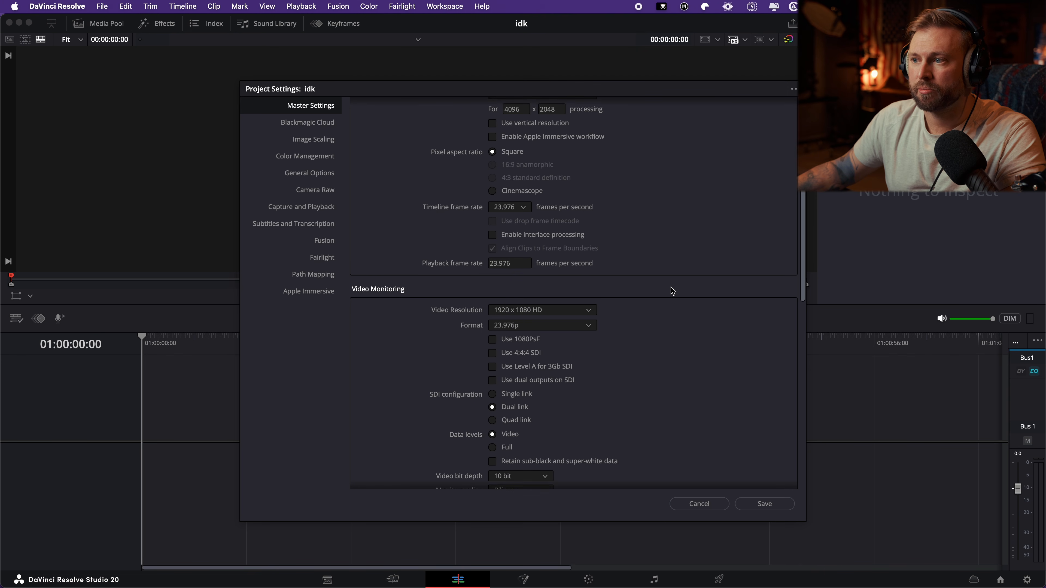
{"action": "scroll", "coordinate": [715, 394], "scroll_direction": "down", "scroll_amount": 20}
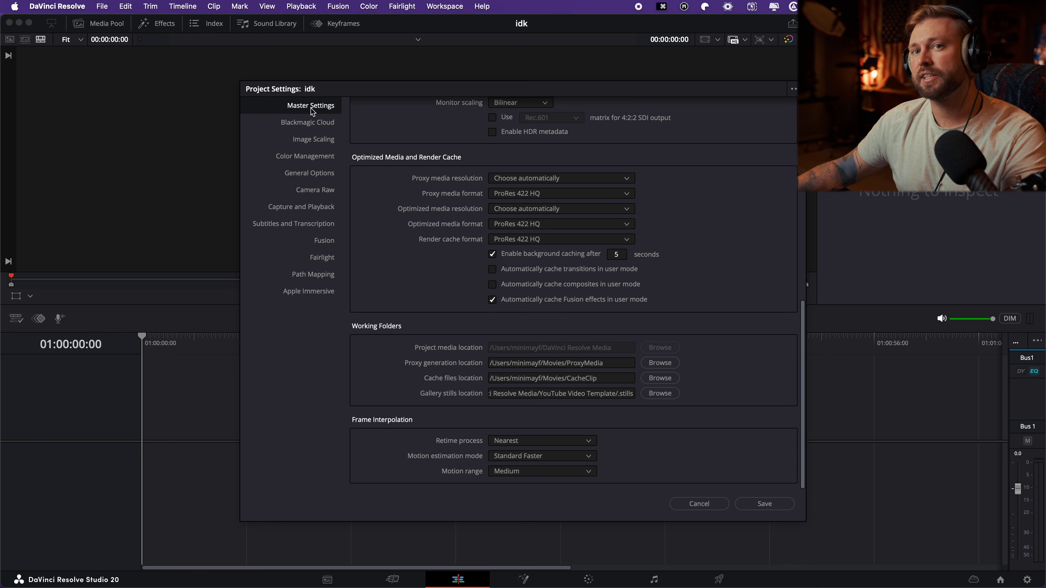
- Examine the available timeline and output color space options in the project's Color Management settings
{"action": "left_click", "coordinate": [306, 157]}
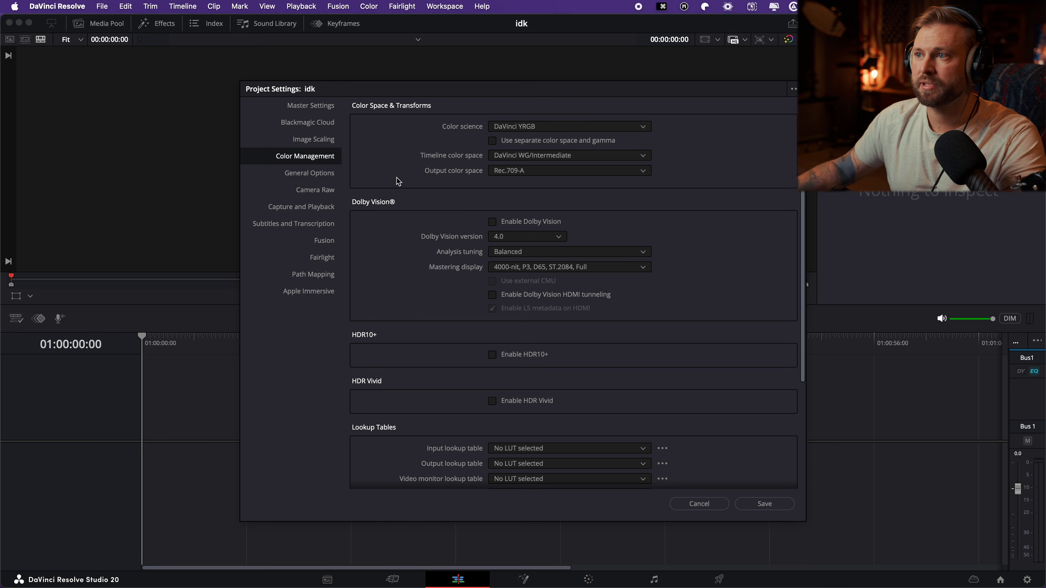
{"action": "left_click", "coordinate": [502, 156]}
{"action": "left_click", "coordinate": [502, 156]}
{"action": "left_click", "coordinate": [510, 158]}
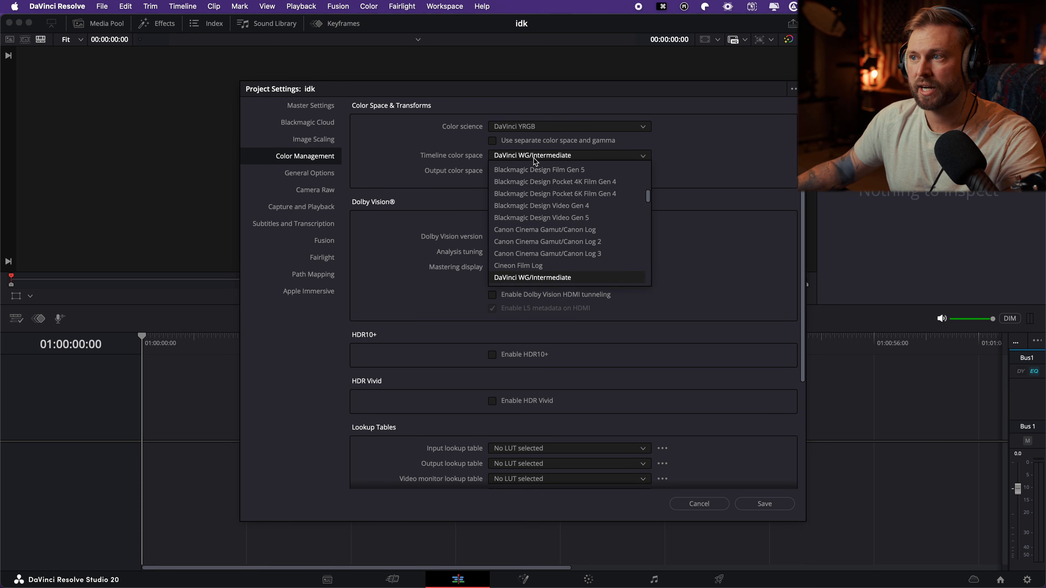
{"action": "left_click", "coordinate": [677, 160]}
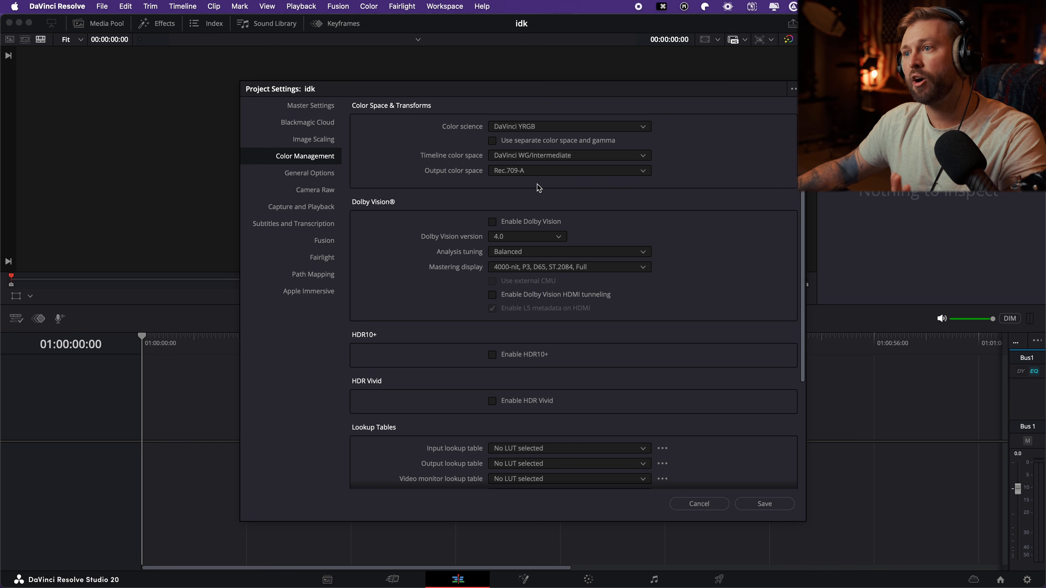
{"action": "left_click", "coordinate": [523, 174]}
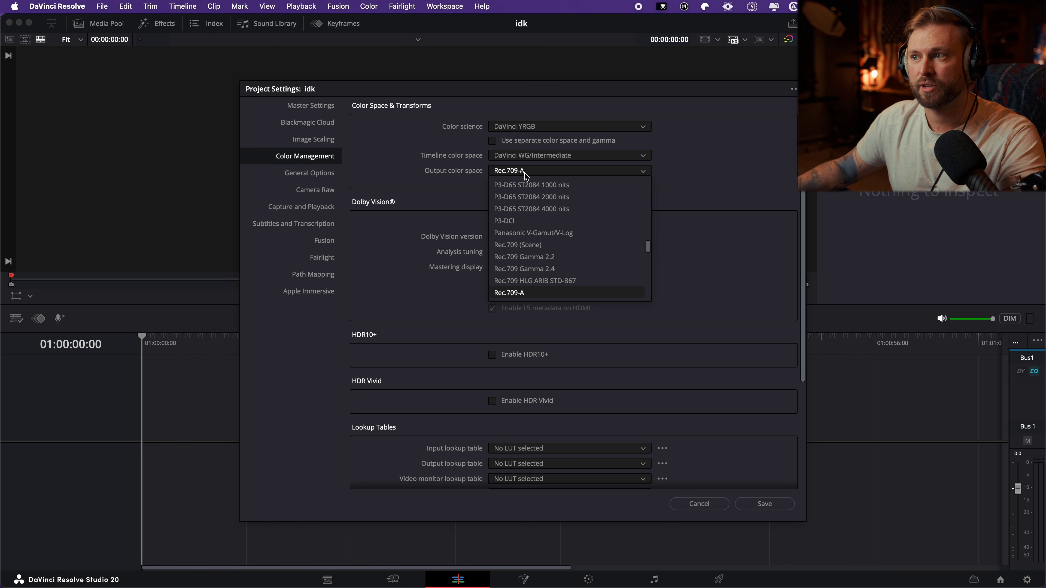
{"action": "left_click", "coordinate": [531, 172]}
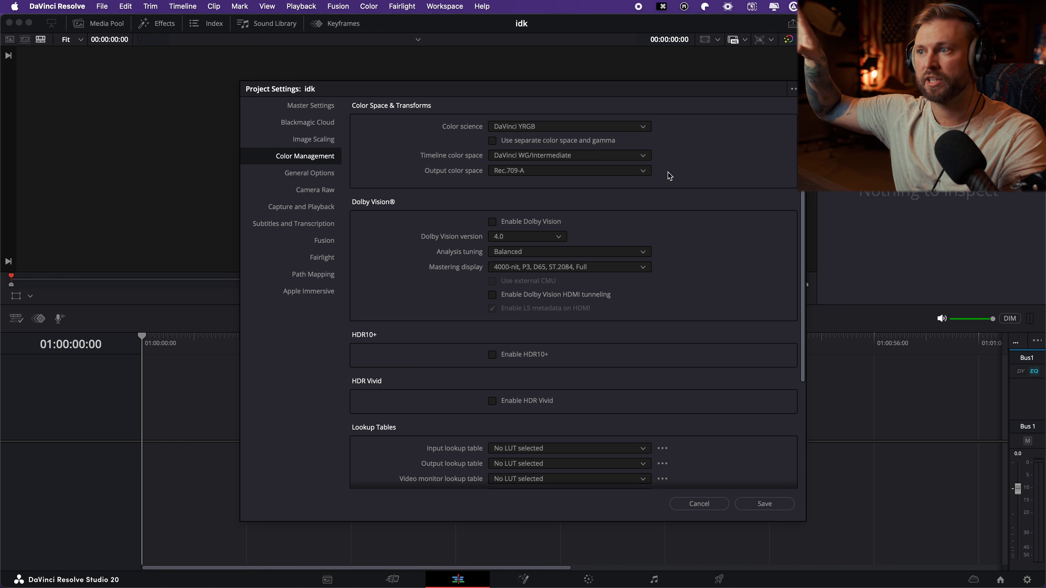
{"action": "left_click", "coordinate": [639, 171]}
{"action": "scroll", "coordinate": [630, 197], "scroll_direction": "down", "scroll_amount": 5}
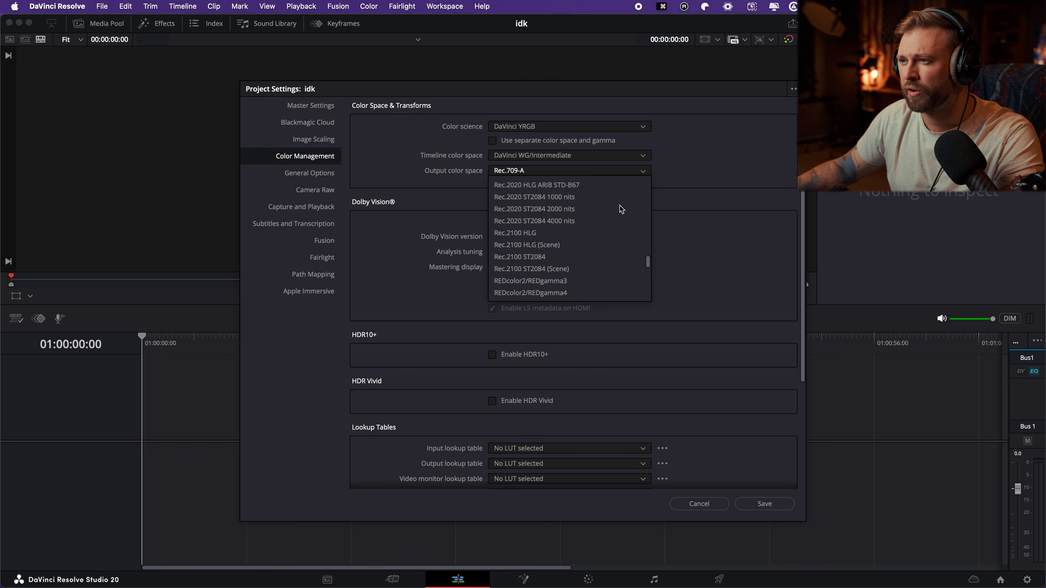
{"action": "scroll", "coordinate": [620, 210], "scroll_direction": "down", "scroll_amount": 3}
{"action": "scroll", "coordinate": [597, 240], "scroll_direction": "up", "scroll_amount": 5}
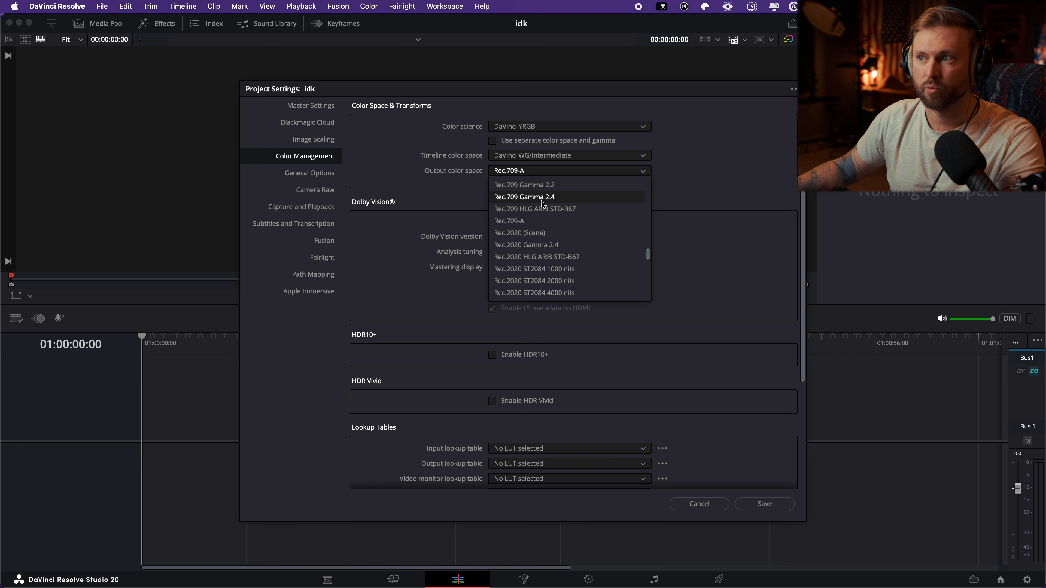
{"action": "left_click", "coordinate": [683, 201]}
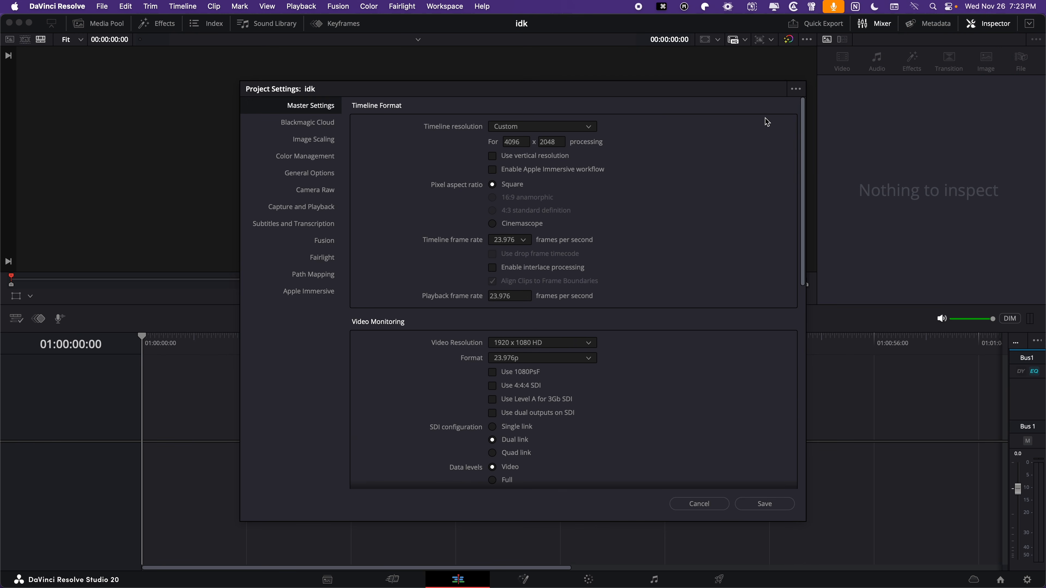
- View the additional options in the project settings and save the settings of the "idk" project
{"action": "left_click", "coordinate": [796, 89]}
{"action": "mouse_move", "coordinate": [718, 117]}
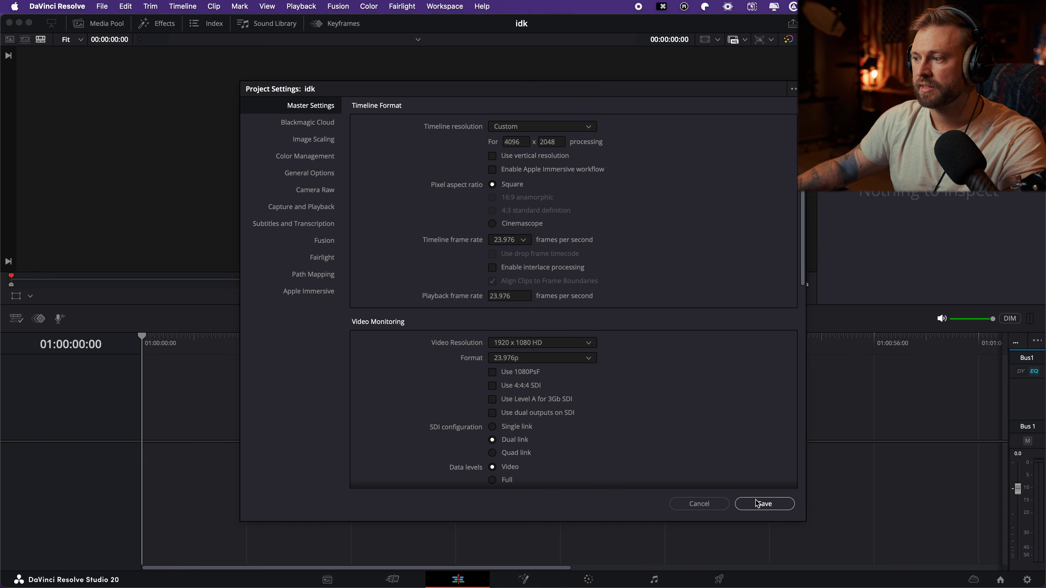
{"action": "left_click", "coordinate": [757, 504]}
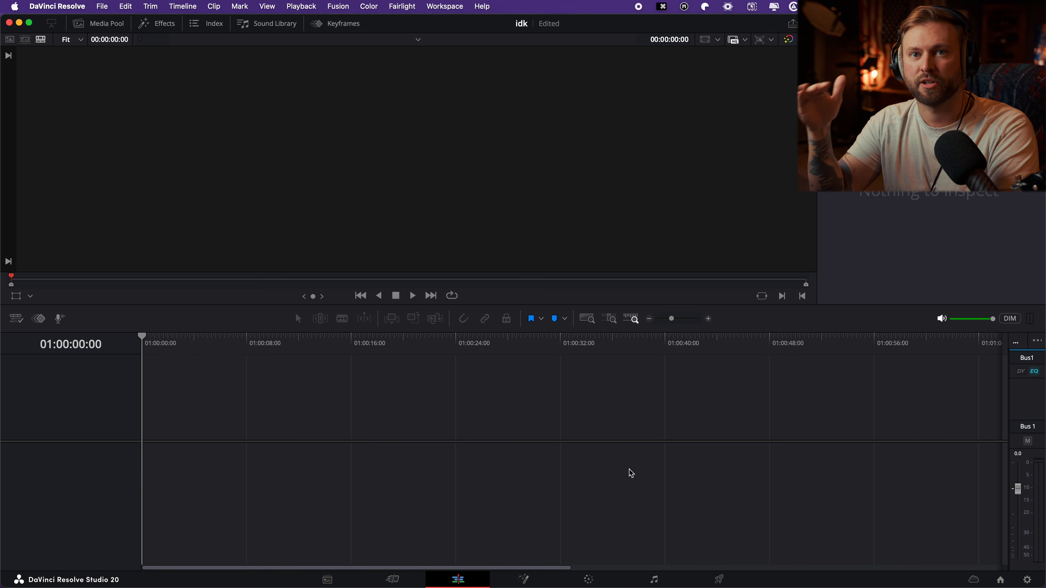
- Close the "idk" project from the Project Manager
{"action": "left_click", "coordinate": [1000, 581]}
{"action": "right_click", "coordinate": [407, 203]}
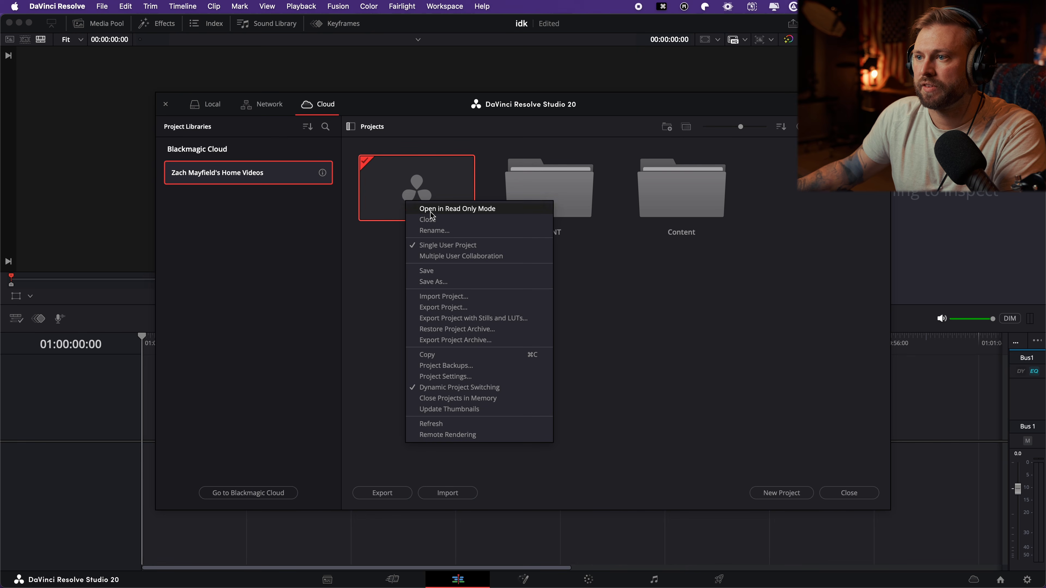
{"action": "left_click", "coordinate": [430, 220]}
{"action": "right_click", "coordinate": [432, 265]}
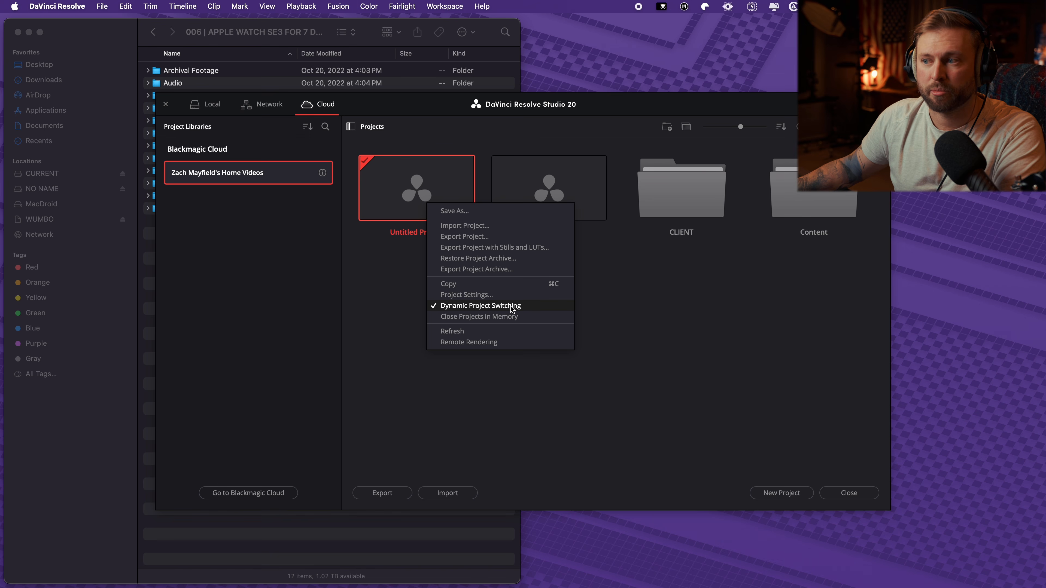
{"action": "left_click", "coordinate": [631, 311]}
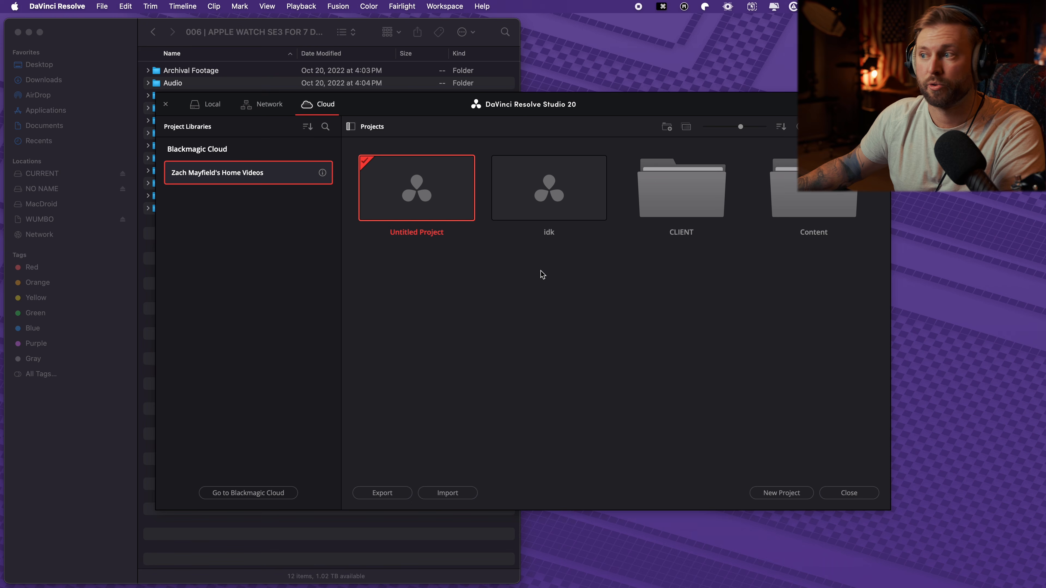
- Browse to the Content / Projects / LONG FORM cloud folder and locate the "ZM YT Template (read only)" project
{"action": "double_click", "coordinate": [814, 202]}
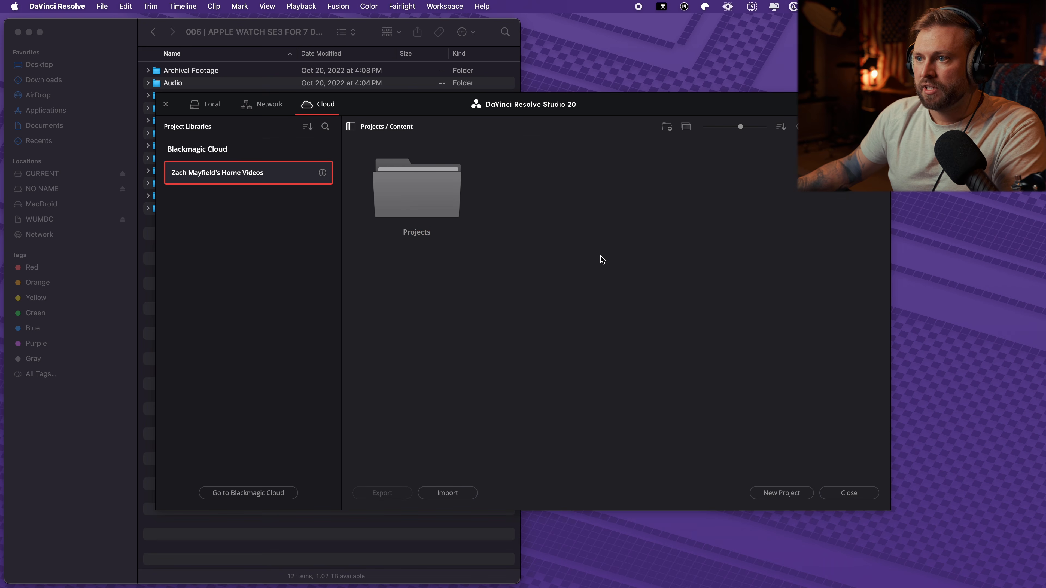
{"action": "double_click", "coordinate": [455, 205]}
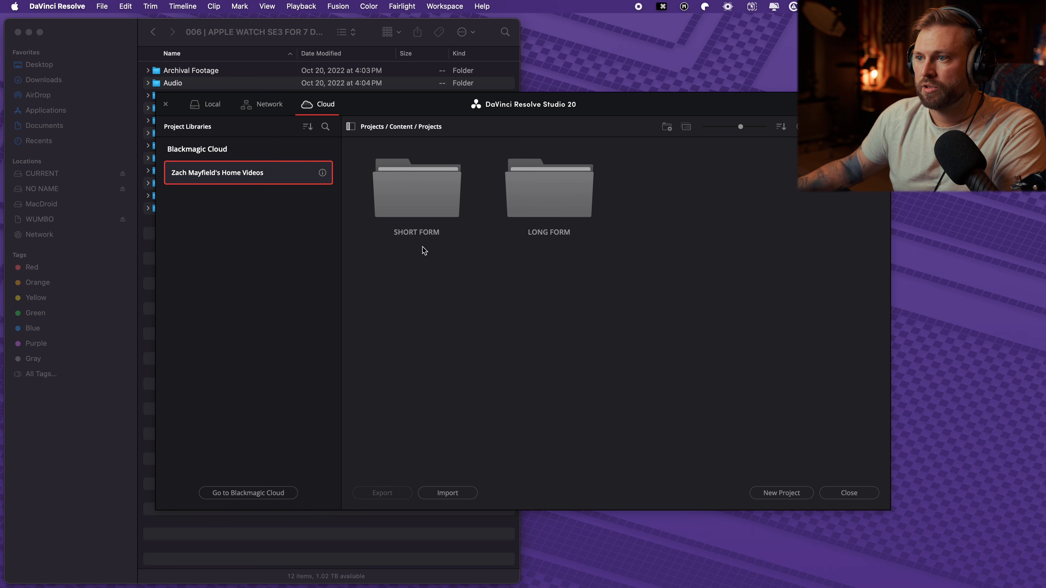
{"action": "double_click", "coordinate": [549, 193]}
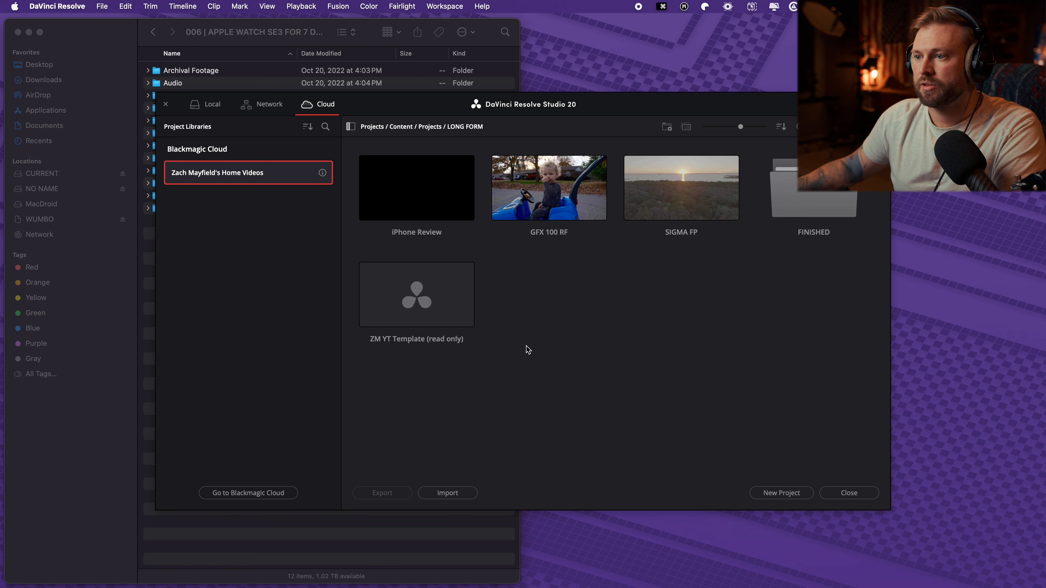
{"action": "left_click", "coordinate": [387, 346]}
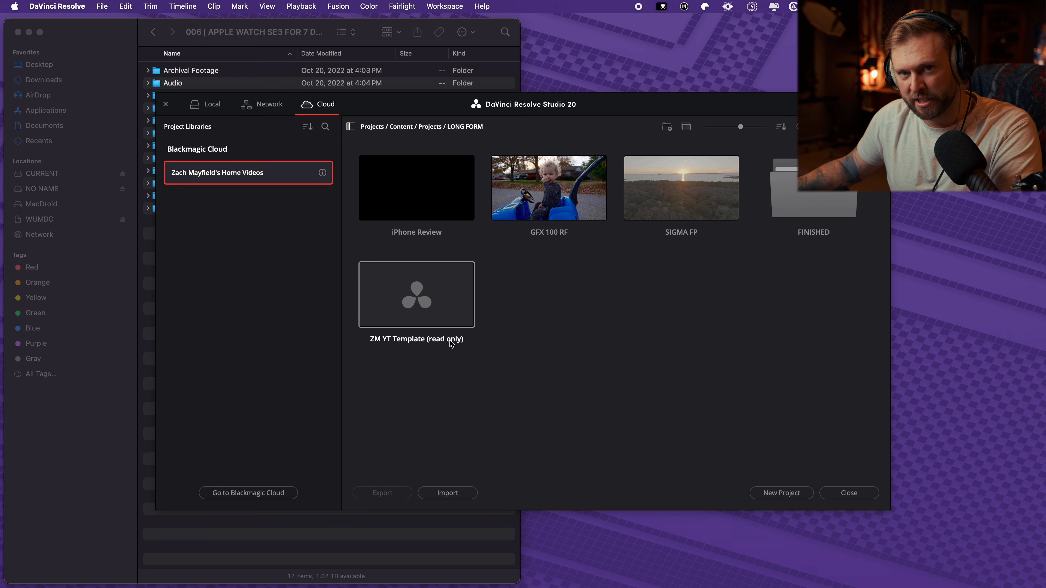
{"action": "left_click", "coordinate": [499, 364]}
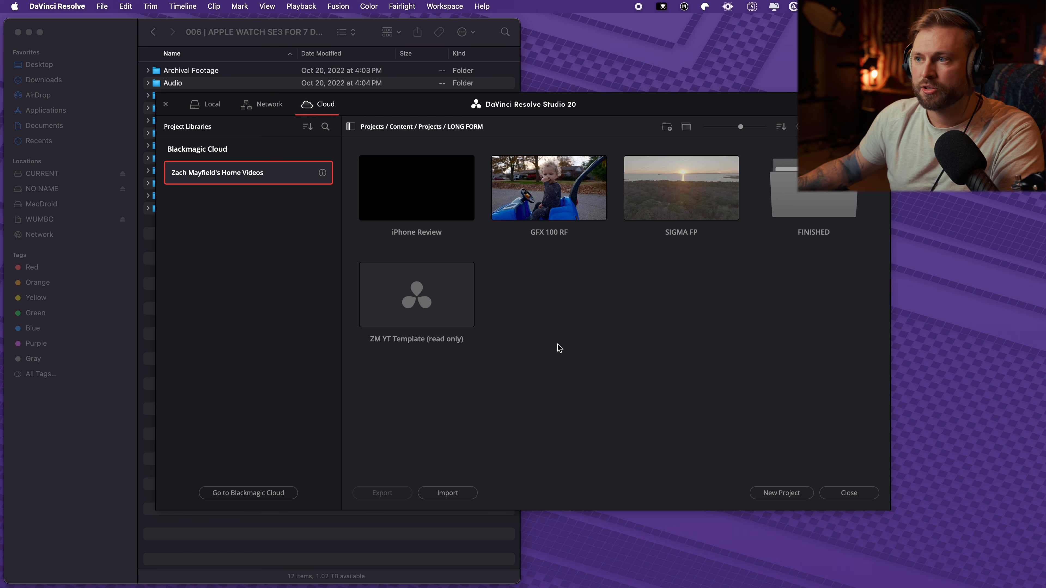
- Return to the top-level Projects folder of the cloud library
{"action": "left_click_drag", "start_coordinate": [412, 106], "coordinate": [414, 107]}
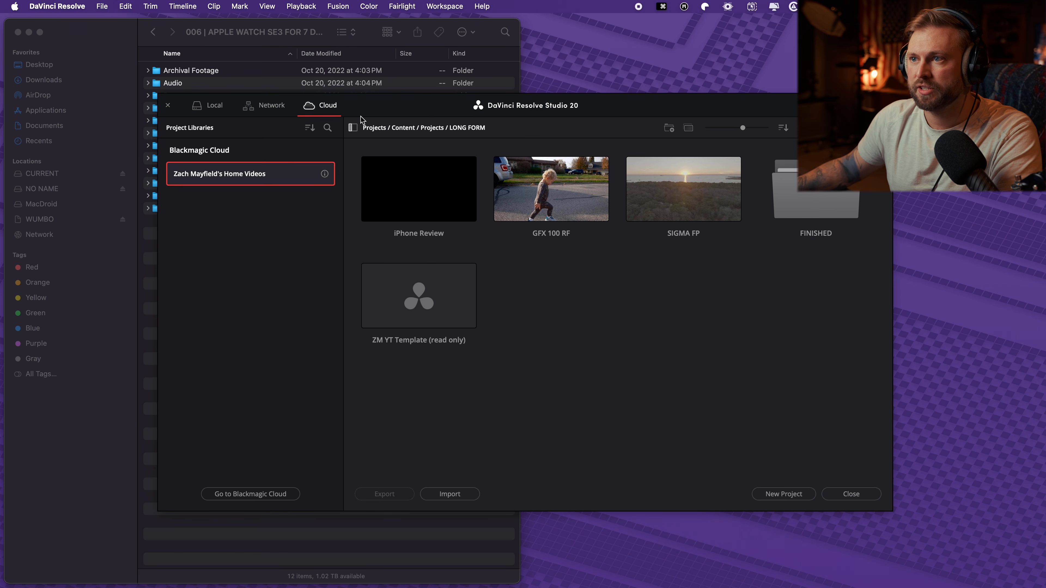
{"action": "left_click", "coordinate": [432, 129]}
{"action": "left_click", "coordinate": [412, 129]}
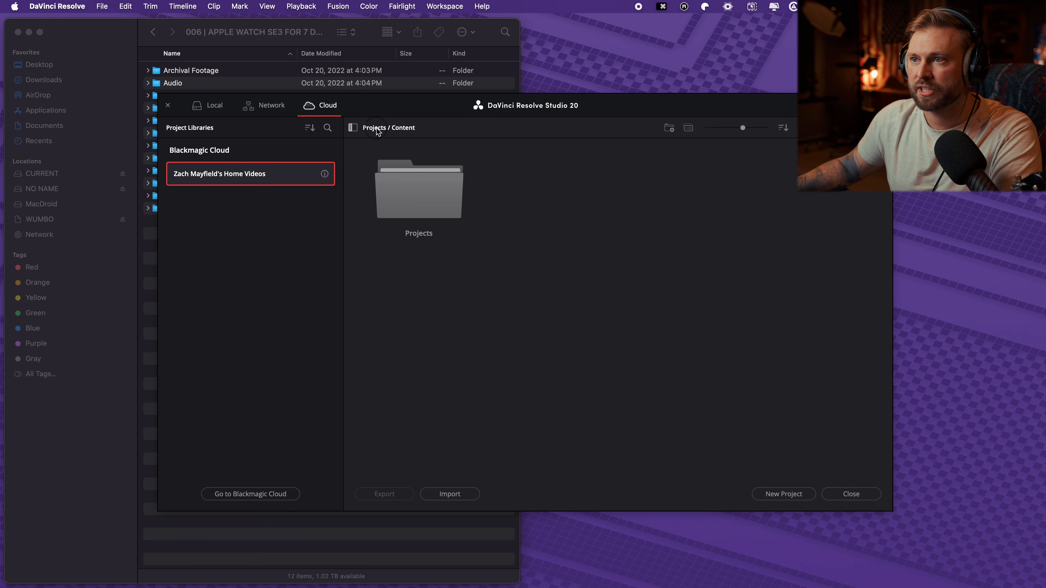
{"action": "left_click", "coordinate": [378, 128]}
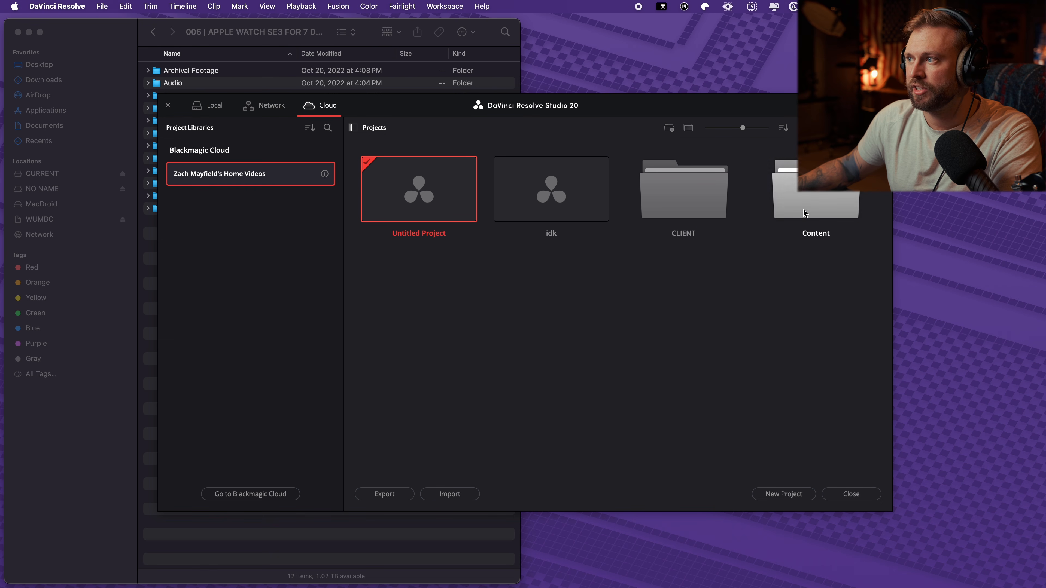
- Create a new cloud project named "ZM YT Template 2026 (read only)" in Content / Projects / LONG FORM with the default sharing and sync options
{"action": "double_click", "coordinate": [815, 189]}
{"action": "double_click", "coordinate": [419, 190]}
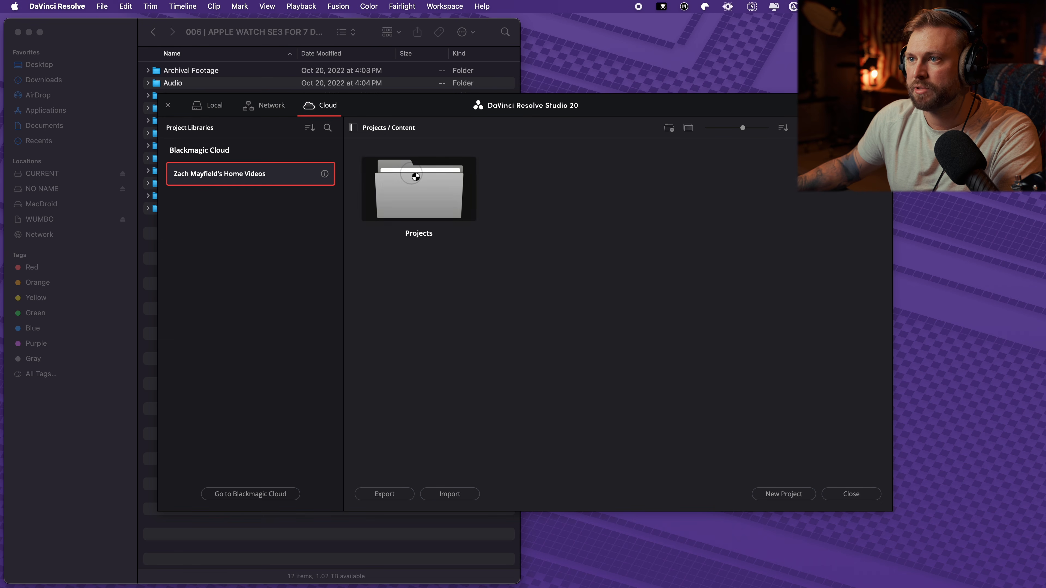
{"action": "left_click", "coordinate": [378, 128]}
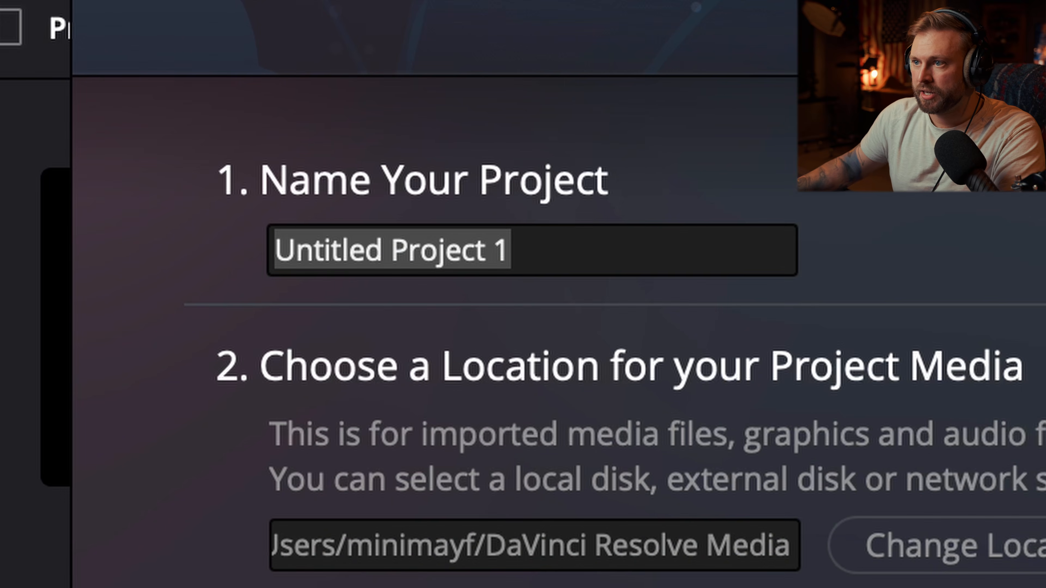
{"action": "key", "text": "super+a"}
{"action": "type", "text": "ZM "}
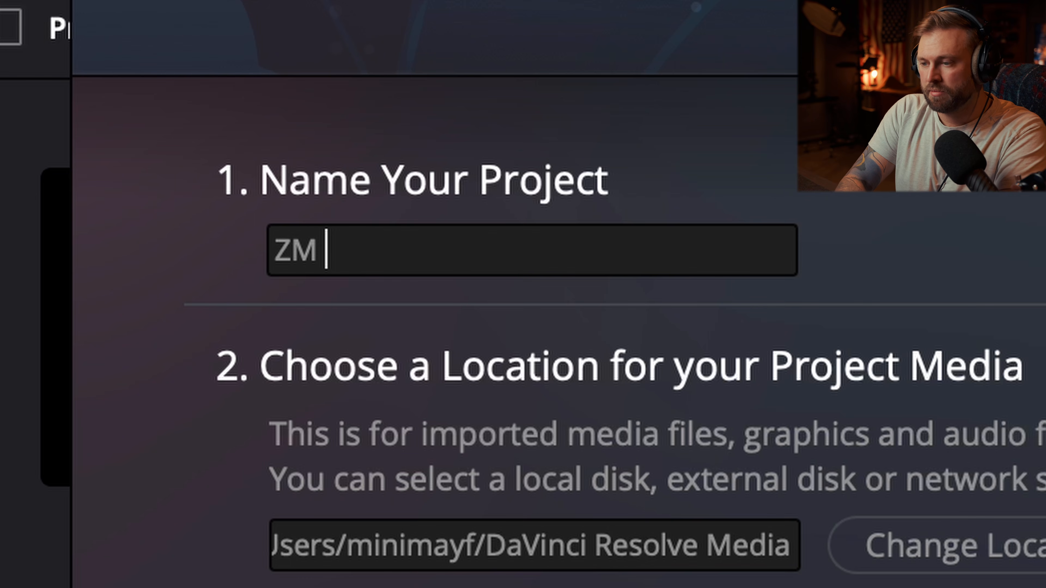
{"action": "type", "text": "YT Template 2026 (read only)"}
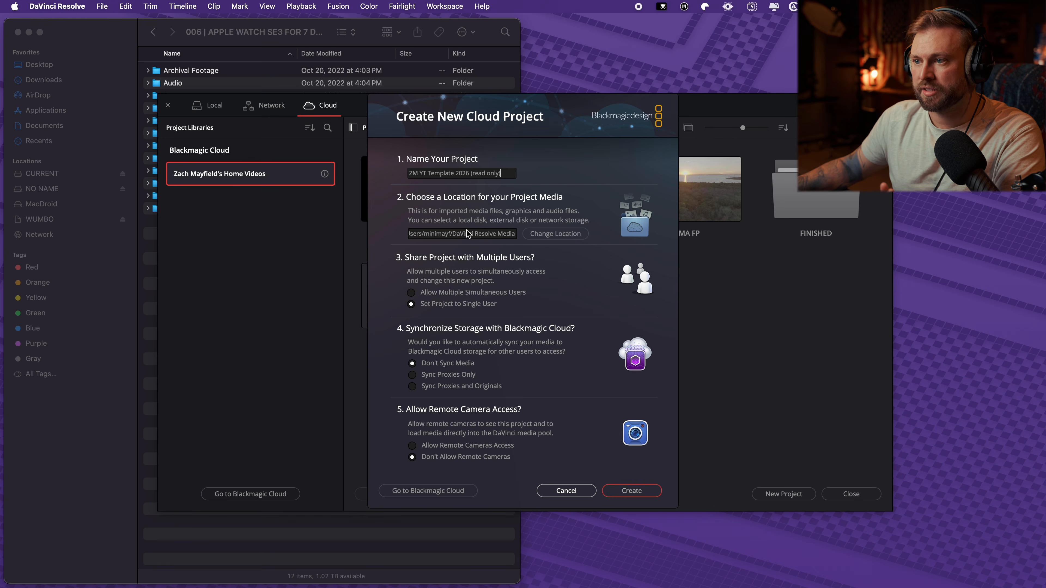
{"action": "left_click", "coordinate": [632, 491]}
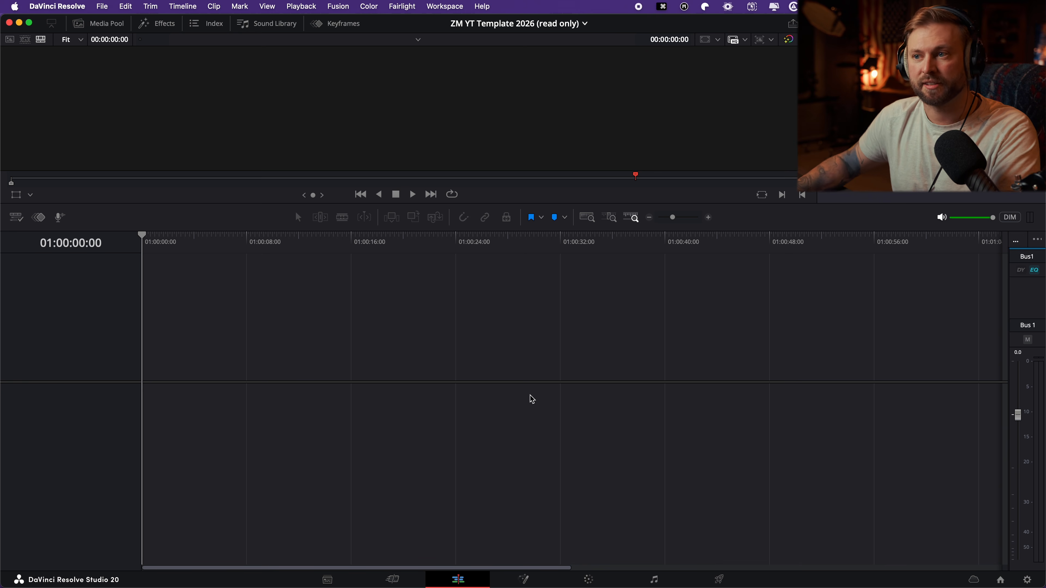
- Show the media pool and create a bin named "Timelines" under Master
{"action": "key", "text": "Tab"}
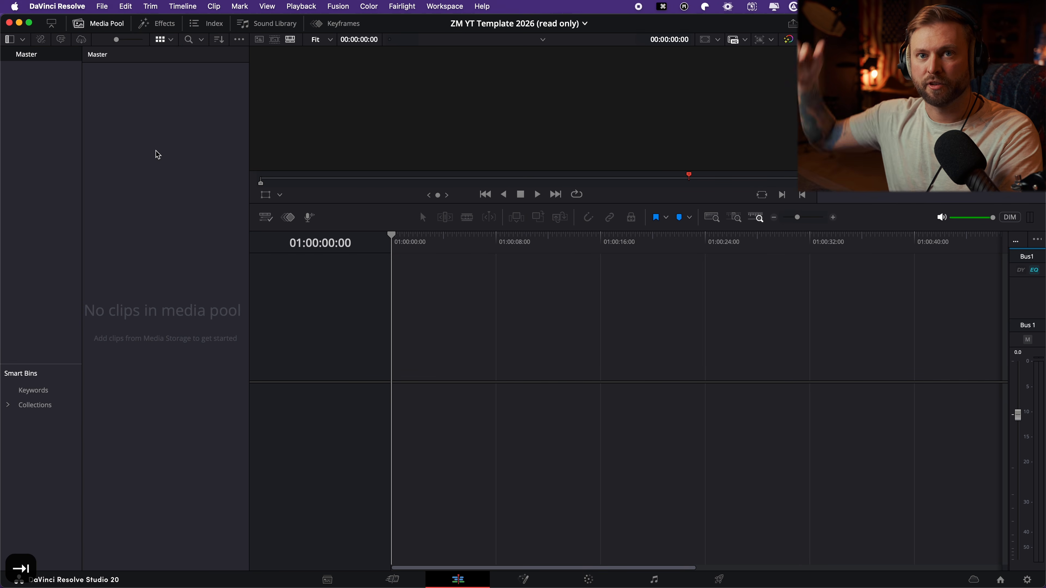
{"action": "key", "text": "Tab"}
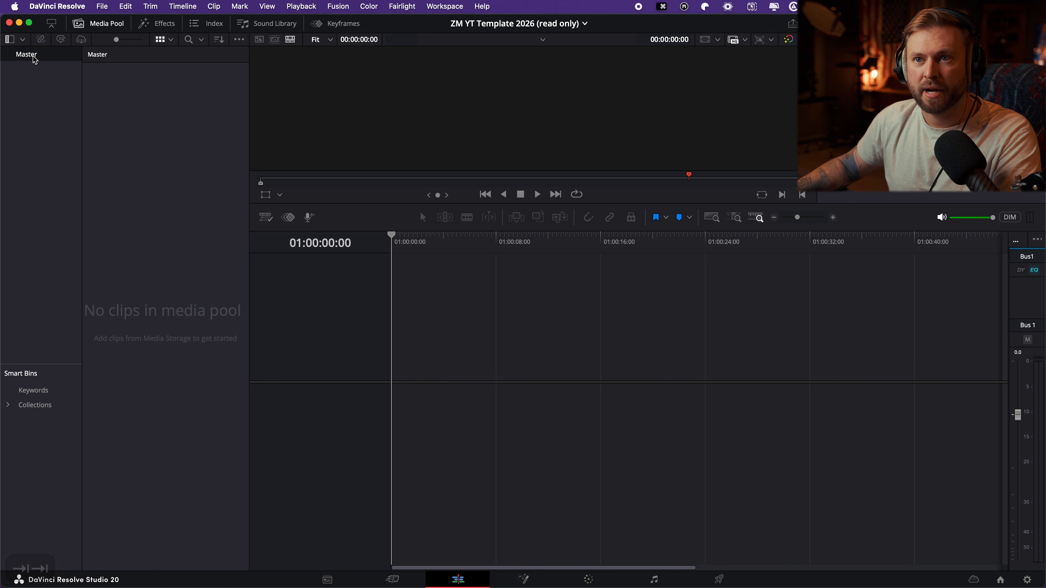
{"action": "right_click", "coordinate": [47, 59]}
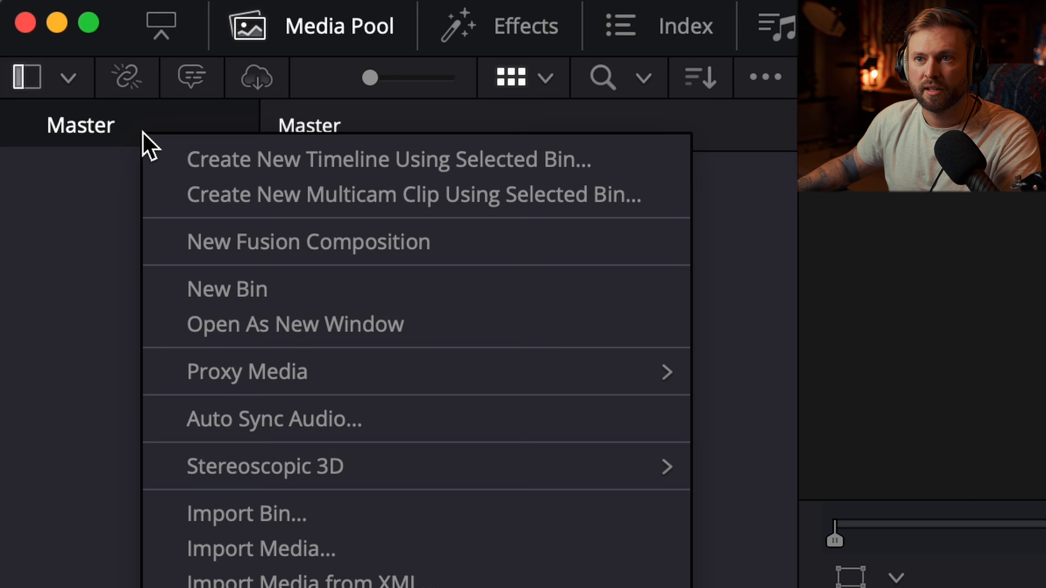
{"action": "left_click", "coordinate": [93, 104]}
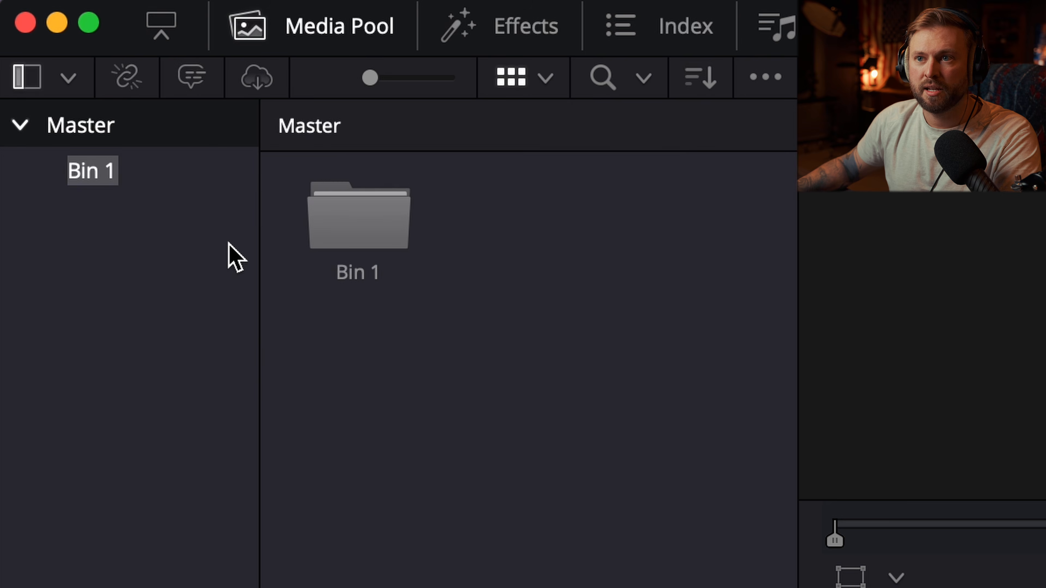
{"action": "type", "text": "Timelines"}
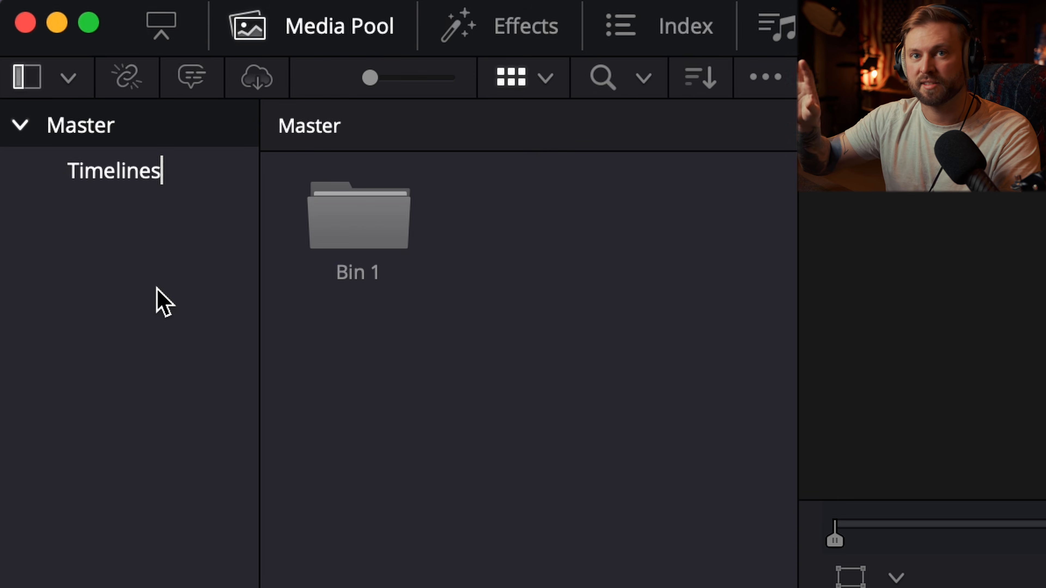
{"action": "key", "text": "Return"}
- Create an empty timeline named "Main Edit v1" inside the Timelines bin
{"action": "double_click", "coordinate": [117, 90]}
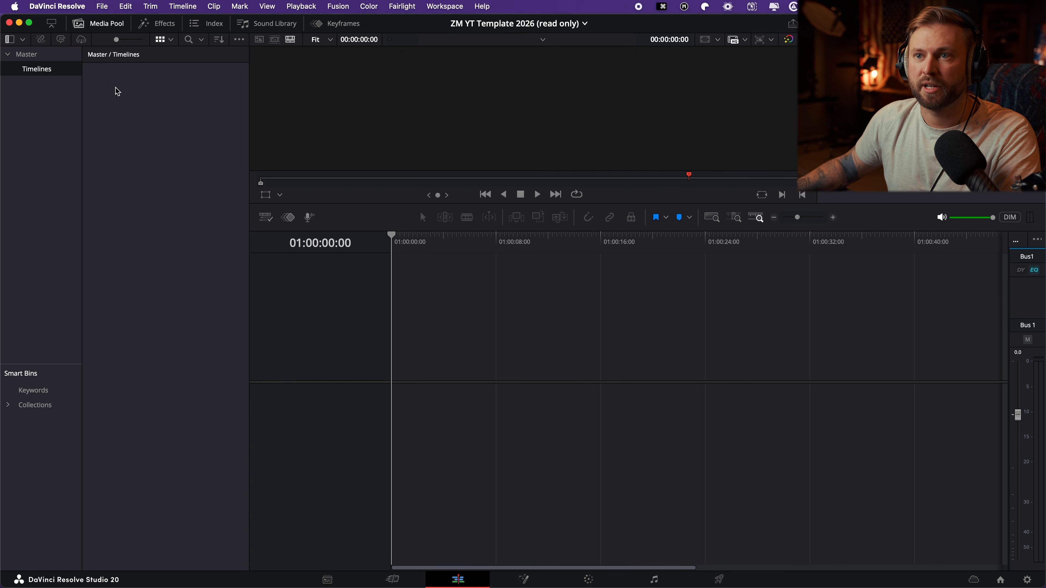
{"action": "right_click", "coordinate": [142, 95]}
{"action": "mouse_move", "coordinate": [165, 101]}
{"action": "left_click", "coordinate": [342, 103]}
{"action": "key", "text": "BackSpace"}
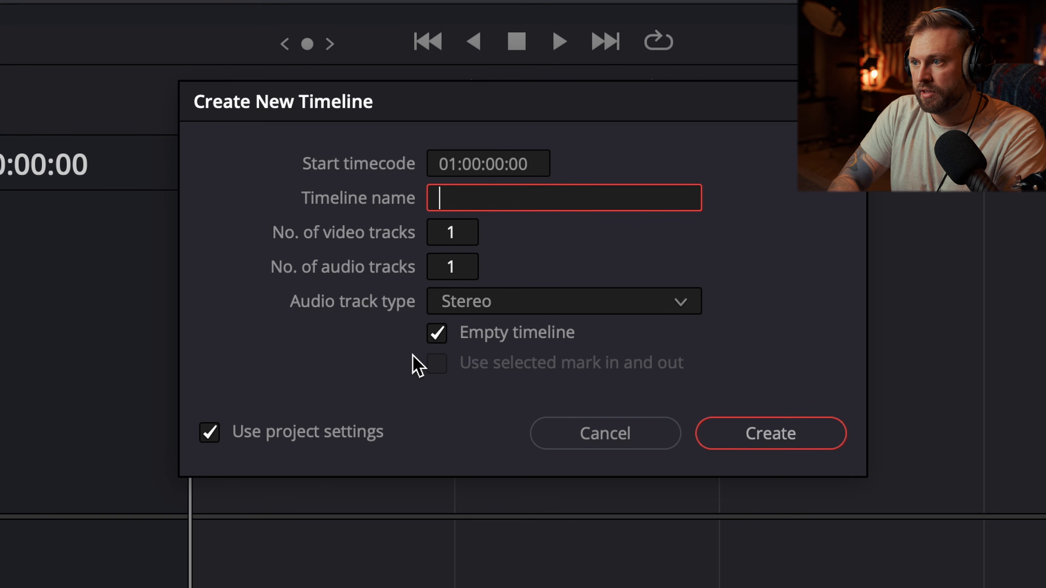
{"action": "type", "text": "Main"}
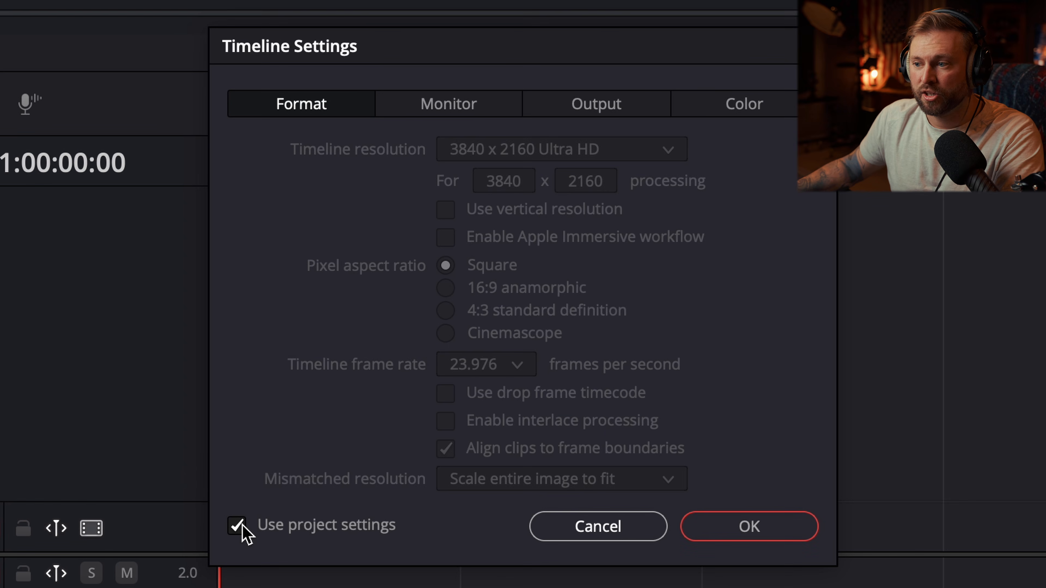
- Stop the Main Edit v1 timeline from using project settings and set its resolution to 4096 x 2048
{"action": "left_click", "coordinate": [237, 526]}
{"action": "left_click", "coordinate": [545, 153]}
{"action": "scroll", "coordinate": [543, 198], "scroll_direction": "up", "scroll_amount": 3}
{"action": "left_click", "coordinate": [537, 194]}
{"action": "double_click", "coordinate": [519, 177]}
{"action": "type", "text": "40"}
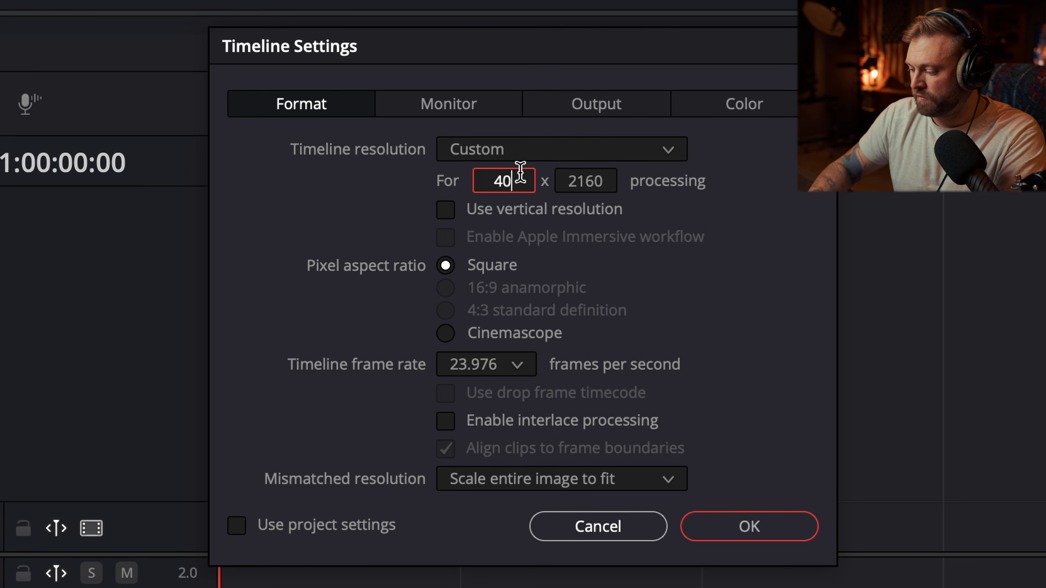
{"action": "type", "text": "96"}
{"action": "key", "text": "Tab"}
{"action": "type", "text": "2048"}
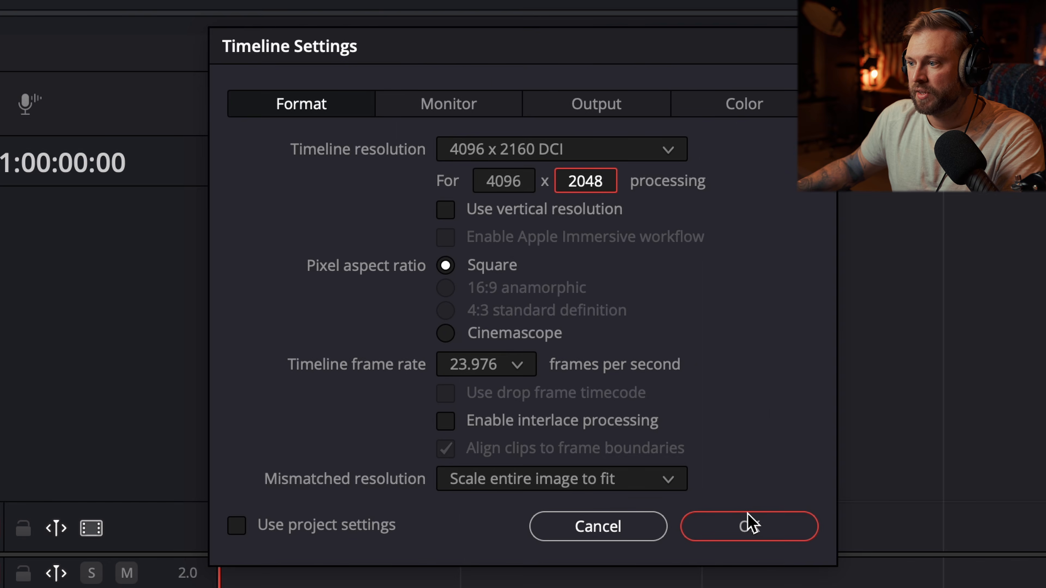
{"action": "left_click", "coordinate": [752, 525]}
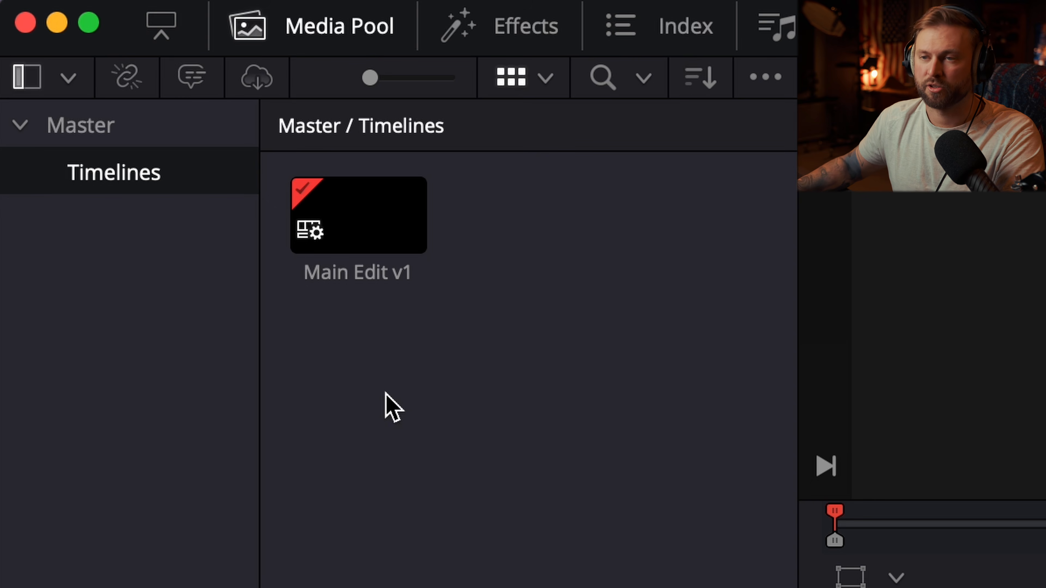
- Create two more empty timelines in the Timelines bin, named "B Roll Selects" and "Media Clip Selects", using the project settings
{"action": "right_click", "coordinate": [368, 432]}
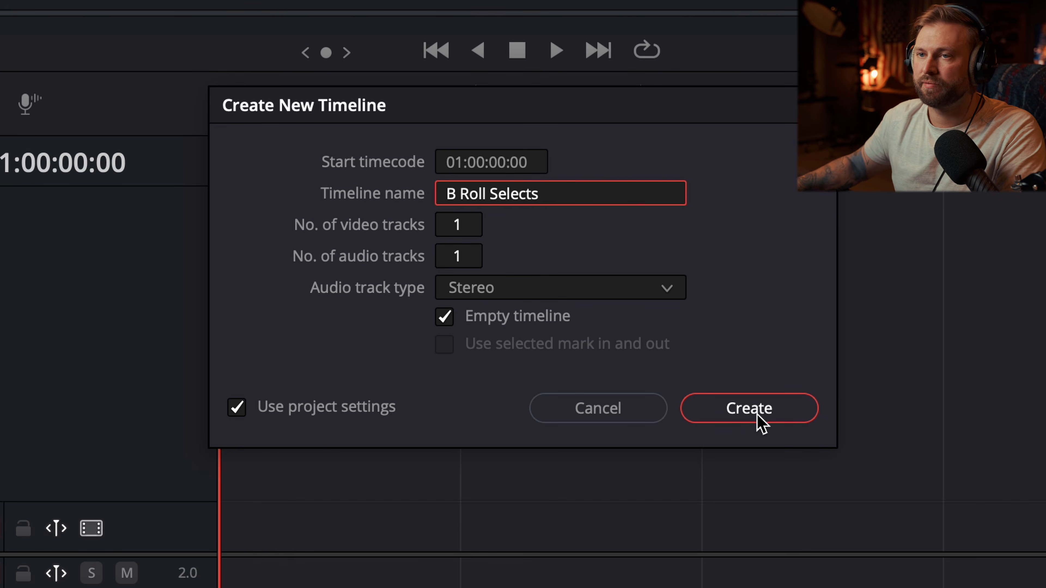
{"action": "left_click", "coordinate": [761, 424]}
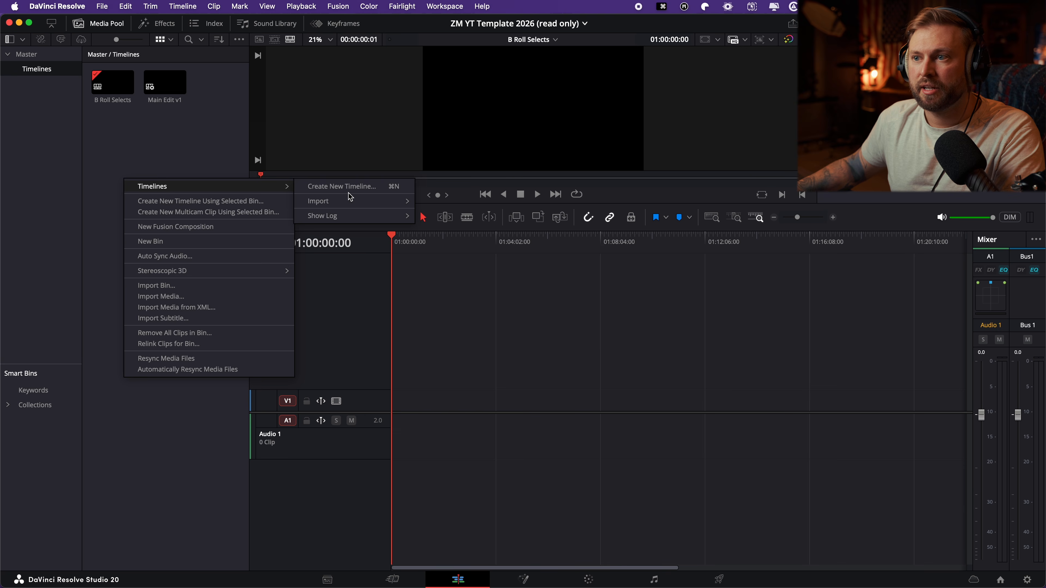
{"action": "left_click", "coordinate": [350, 190]}
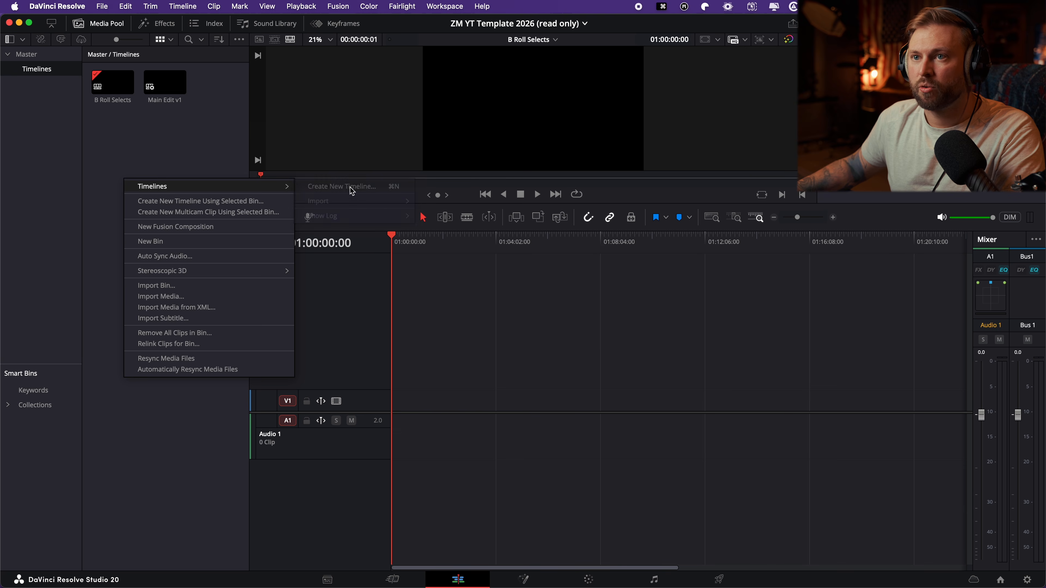
{"action": "type", "text": "Media Clip Selects"}
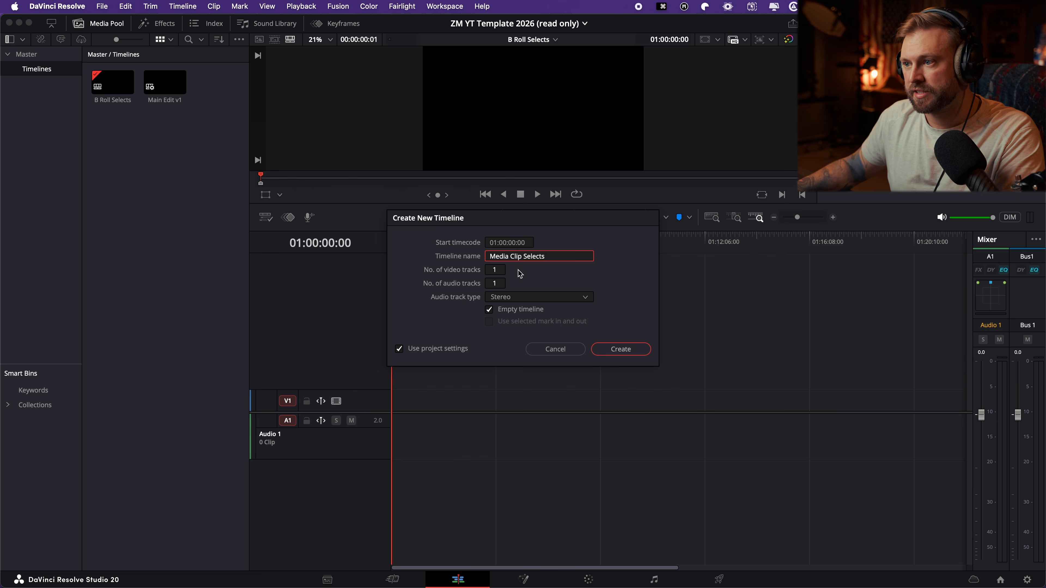
{"action": "left_click", "coordinate": [604, 350]}
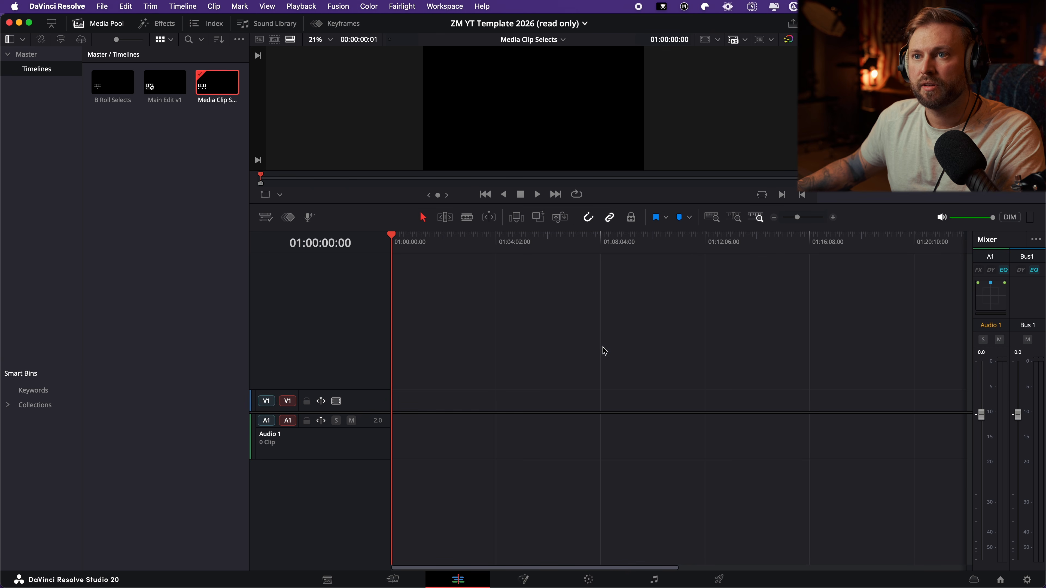
{"action": "left_click", "coordinate": [158, 183]}
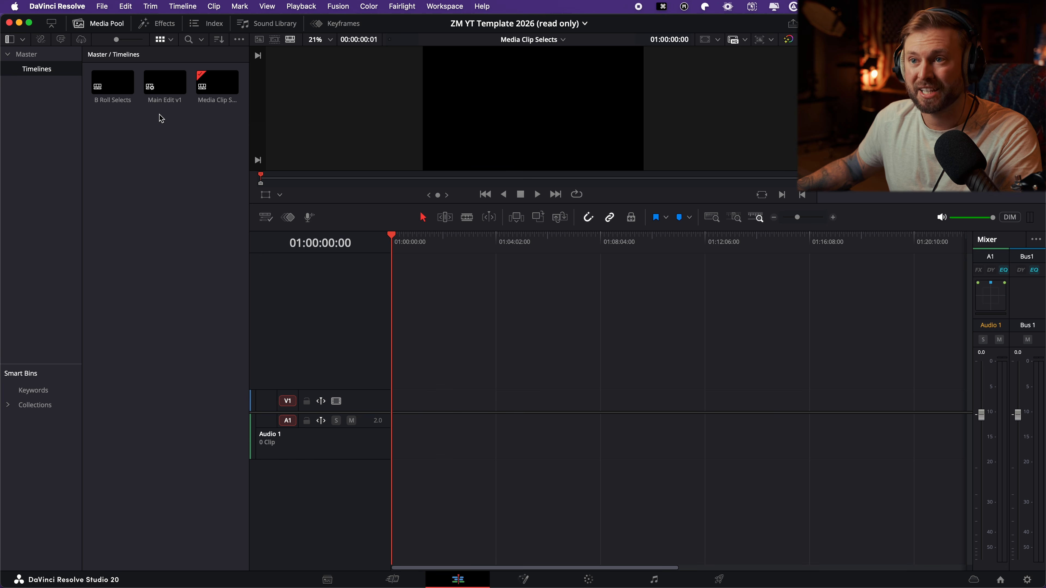
- Duplicate the Main Edit v1 timeline, rename the copy "Main Edit v2", and remove that copy from the Timelines bin
{"action": "right_click", "coordinate": [165, 83]}
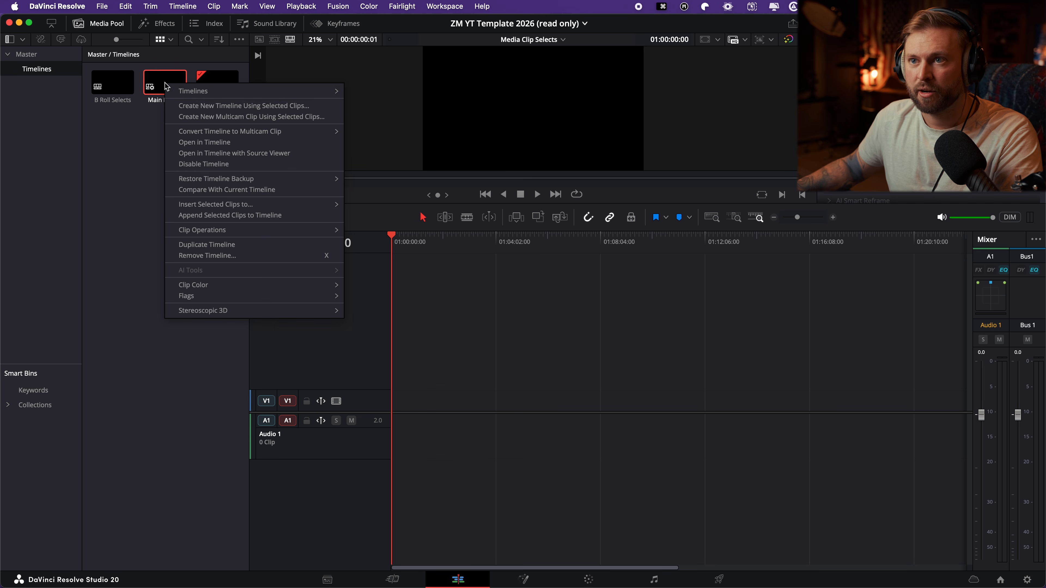
{"action": "left_click", "coordinate": [215, 244]}
{"action": "left_click", "coordinate": [214, 99]}
{"action": "left_click", "coordinate": [224, 100]}
{"action": "key", "text": "BackSpace"}
{"action": "key", "text": "BackSpace"}
{"action": "key", "text": "BackSpace"}
{"action": "key", "text": "BackSpace"}
{"action": "key", "text": "BackSpace"}
{"action": "key", "text": "BackSpace"}
{"action": "type", "text": "2"}
{"action": "key", "text": "Return"}
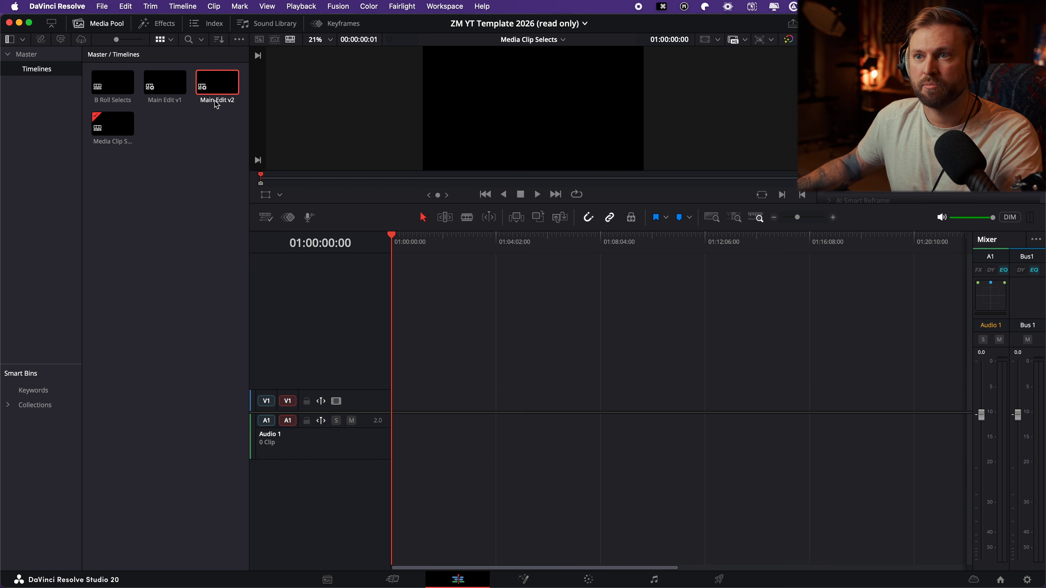
{"action": "right_click", "coordinate": [216, 85]}
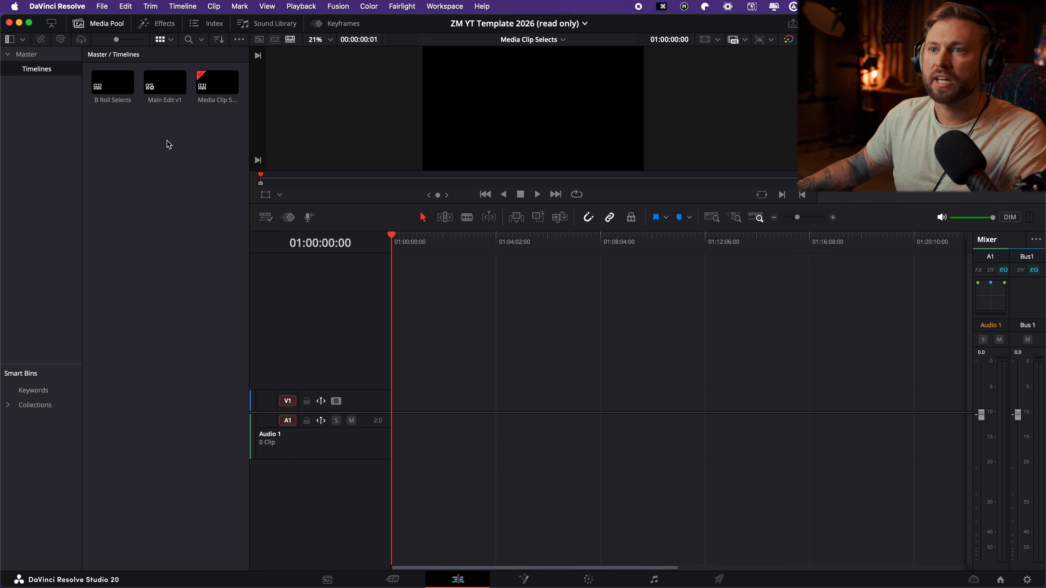
- Open the Main Edit v1 timeline and import all Finder project folders except Documents, Thumbnails and Video Exports into the Master bin
{"action": "double_click", "coordinate": [165, 91]}
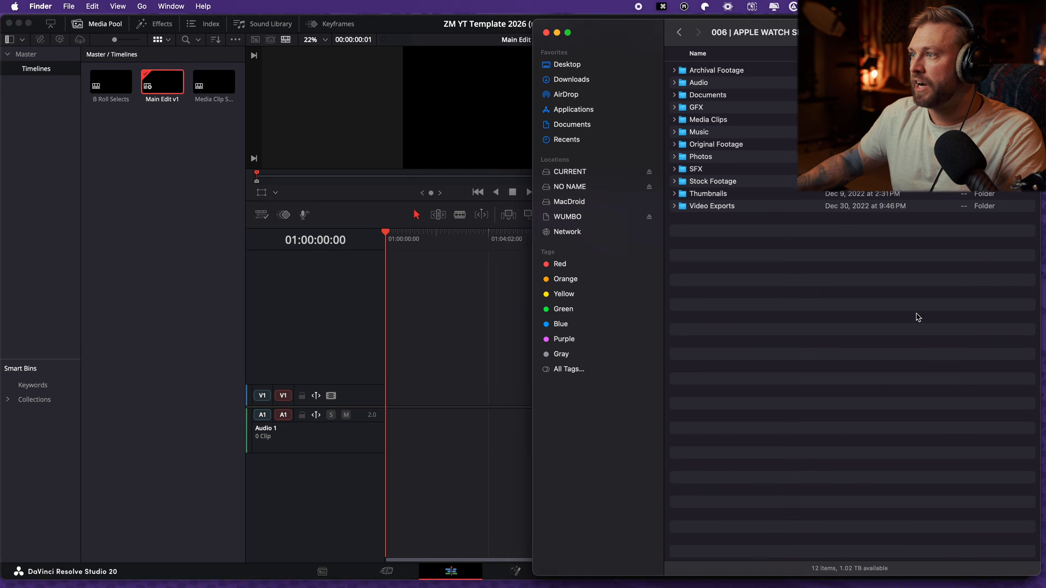
{"action": "left_click_drag", "start_coordinate": [796, 284], "coordinate": [757, 80]}
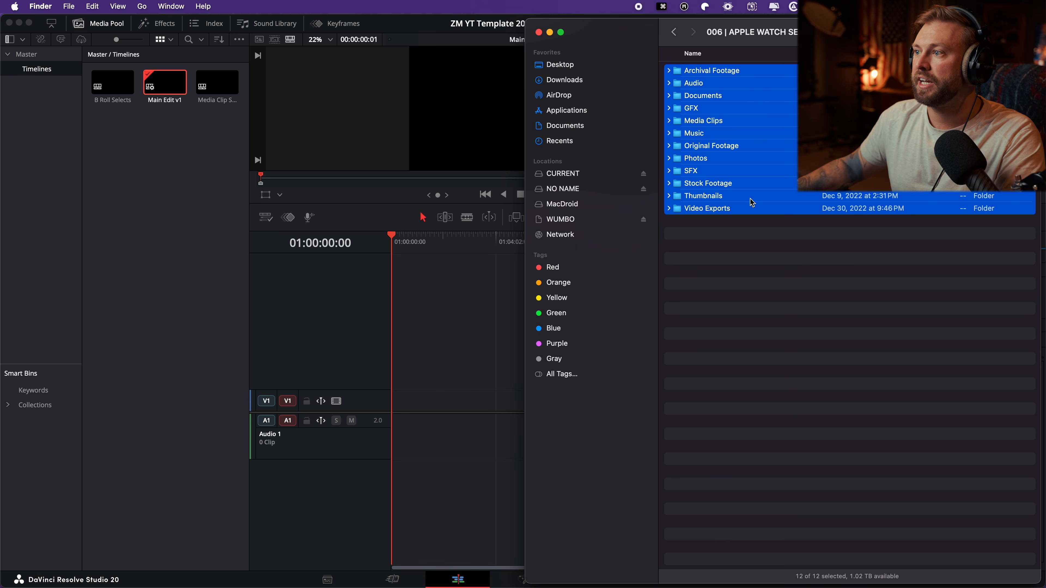
{"action": "left_click", "coordinate": [746, 213], "text": "super"}
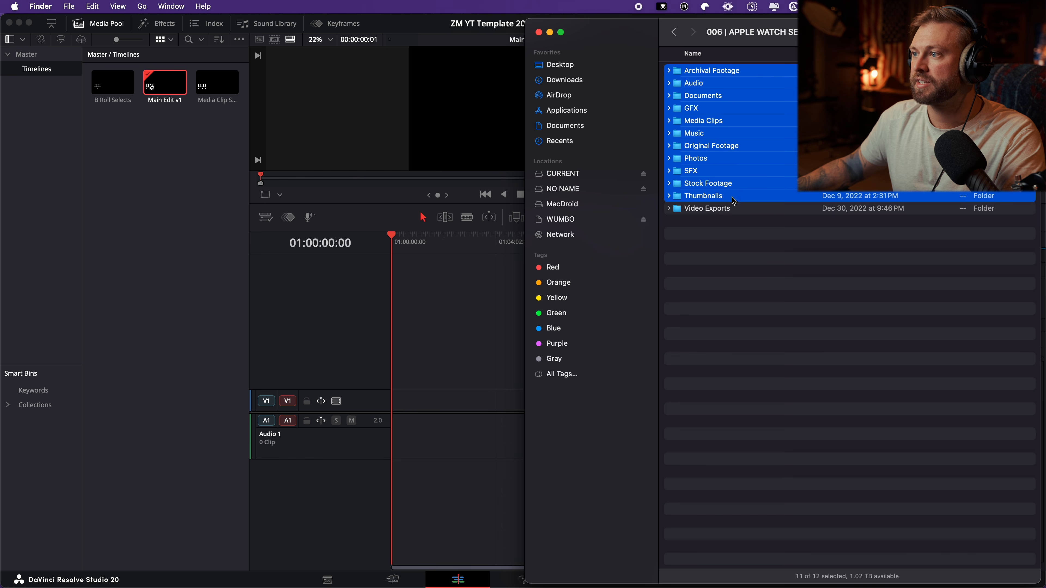
{"action": "left_click", "coordinate": [734, 200], "text": "super"}
{"action": "left_click", "coordinate": [739, 96], "text": "super"}
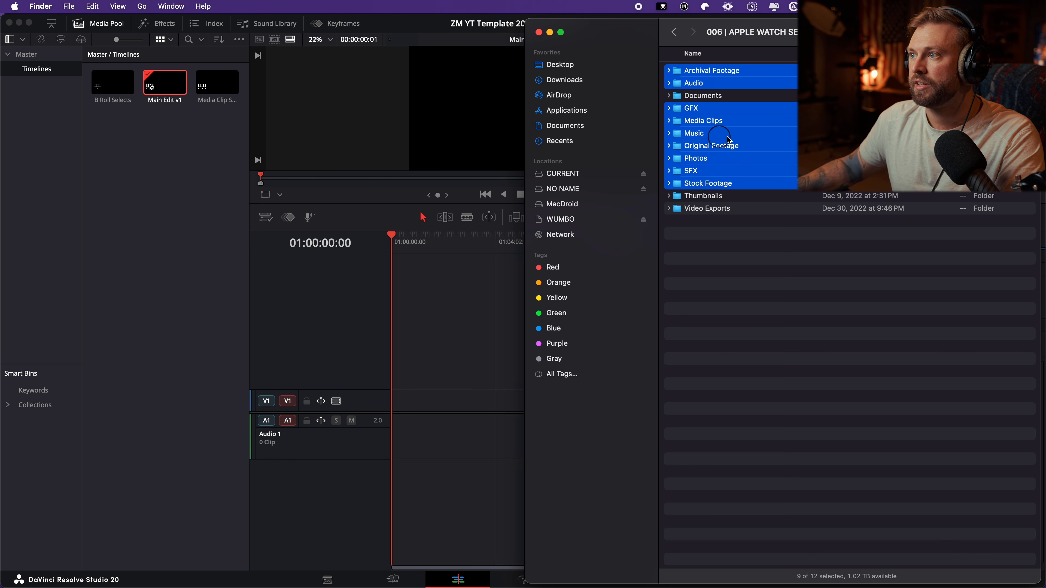
{"action": "left_click_drag", "start_coordinate": [728, 140], "coordinate": [35, 58]}
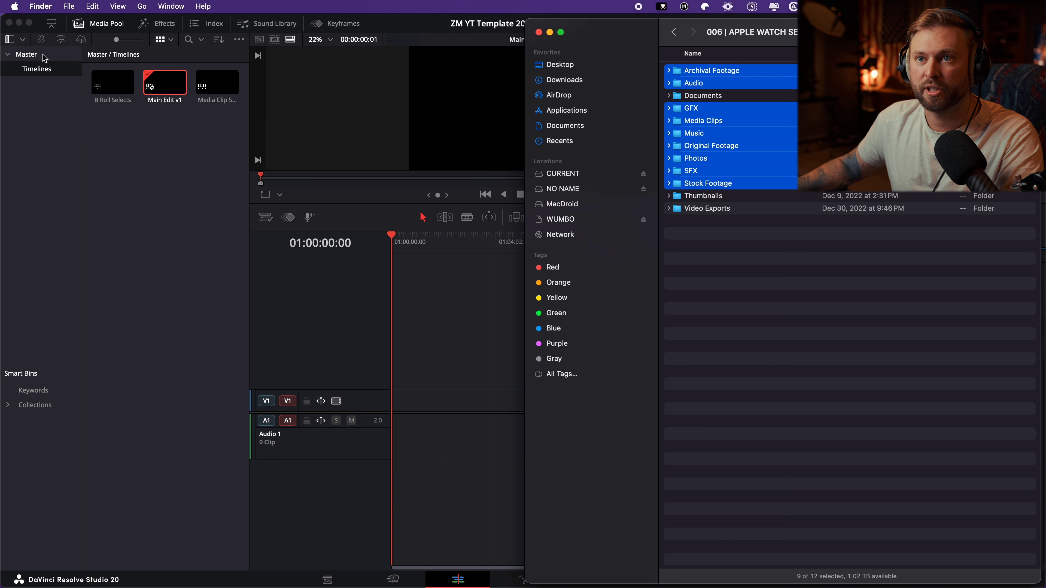
- Move the Photos bin out of SFX into Master and look through the device bins under Original Footage
{"action": "left_click", "coordinate": [50, 320]}
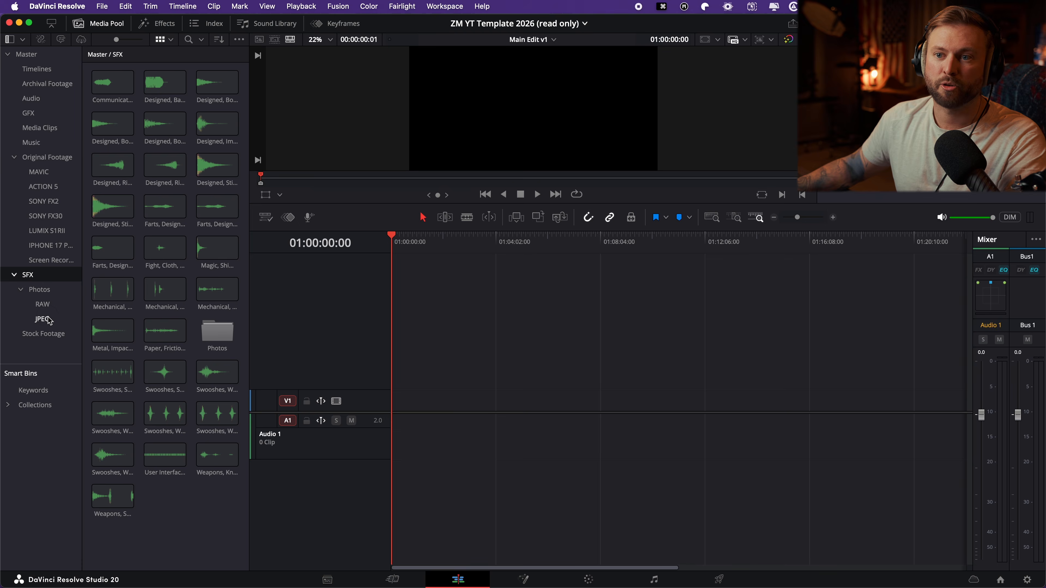
{"action": "left_click", "coordinate": [11, 276]}
{"action": "left_click", "coordinate": [39, 171]}
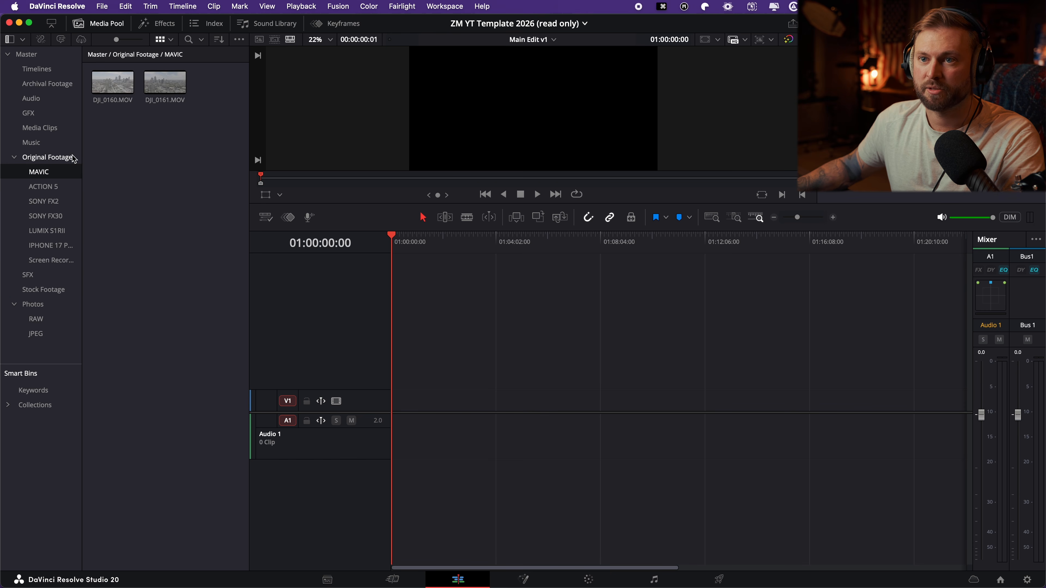
{"action": "left_click", "coordinate": [43, 186]}
{"action": "left_click", "coordinate": [51, 259]}
{"action": "left_click", "coordinate": [62, 244]}
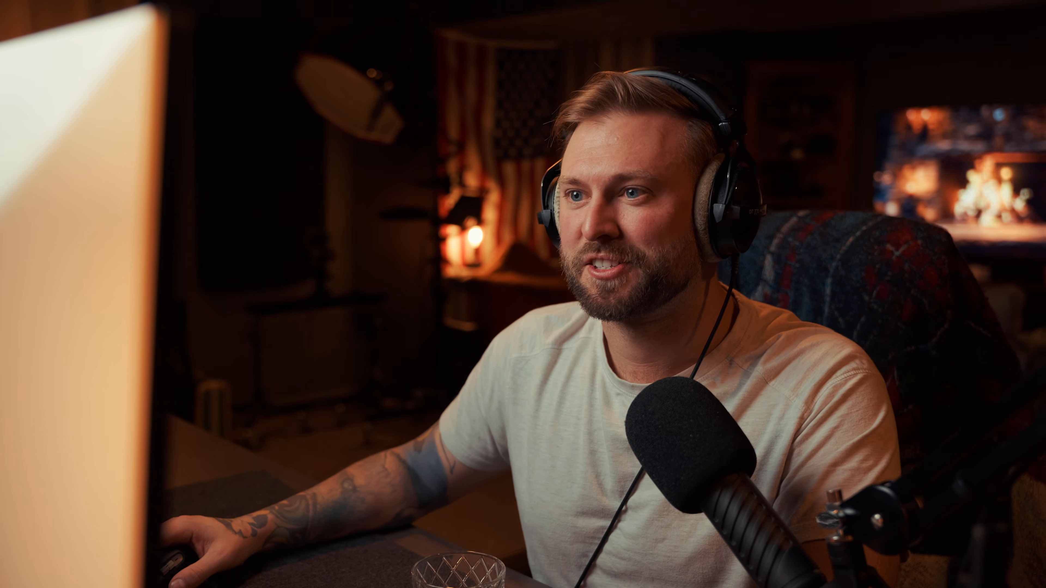
- Name the first video track "A Roll" and add two video tracks above it named "B Roll" and "Text / Graphics"
{"action": "type", "text": "A Roll"}
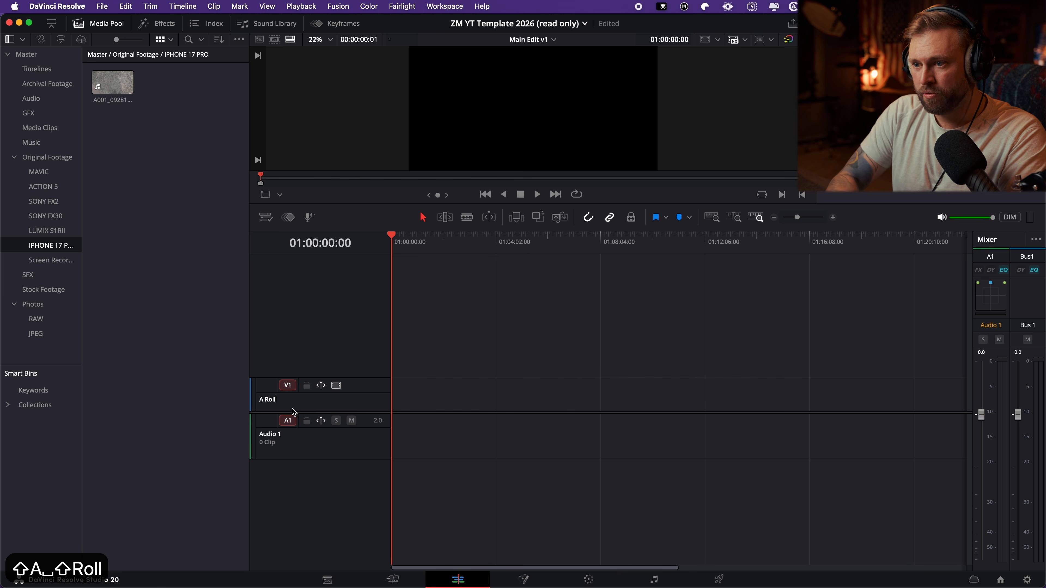
{"action": "key", "text": "Return"}
{"action": "right_click", "coordinate": [320, 366]}
{"action": "left_click", "coordinate": [342, 368]}
{"action": "double_click", "coordinate": [280, 365]}
{"action": "type", "text": "B ROl"}
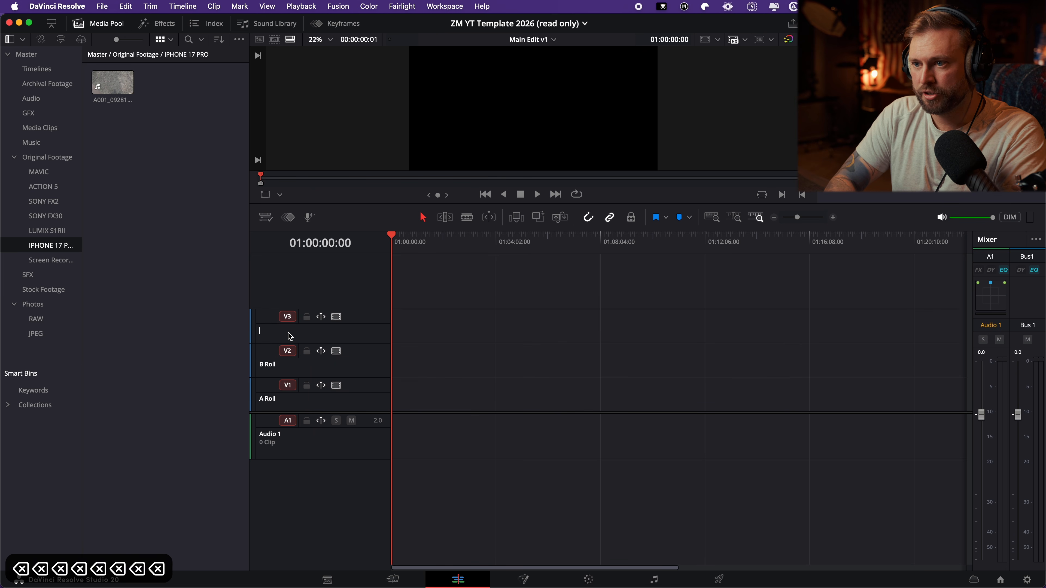
{"action": "type", "text": "Text / Gra"}
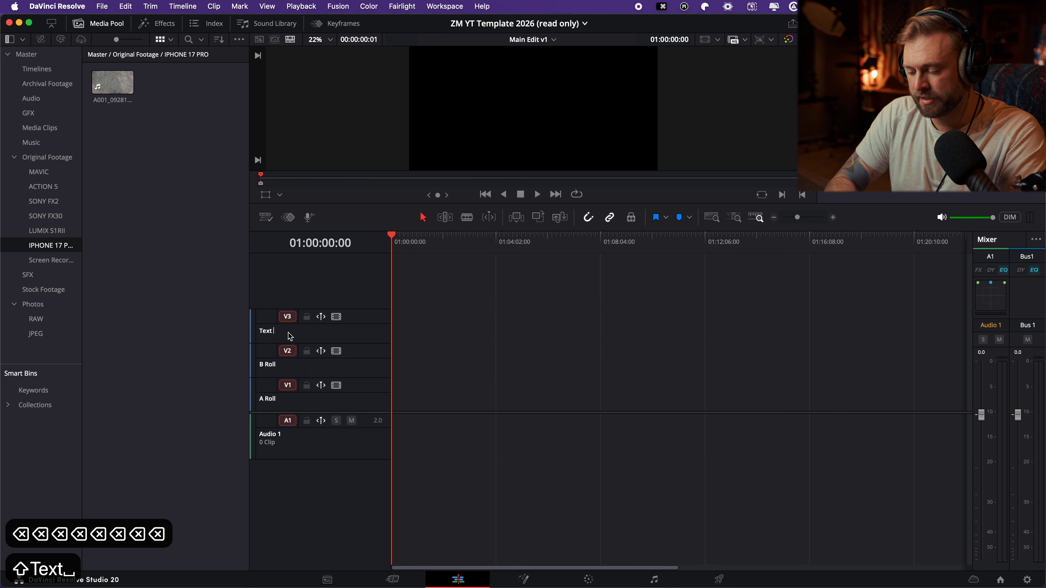
{"action": "type", "text": "phics"}
{"action": "key", "text": "Return"}
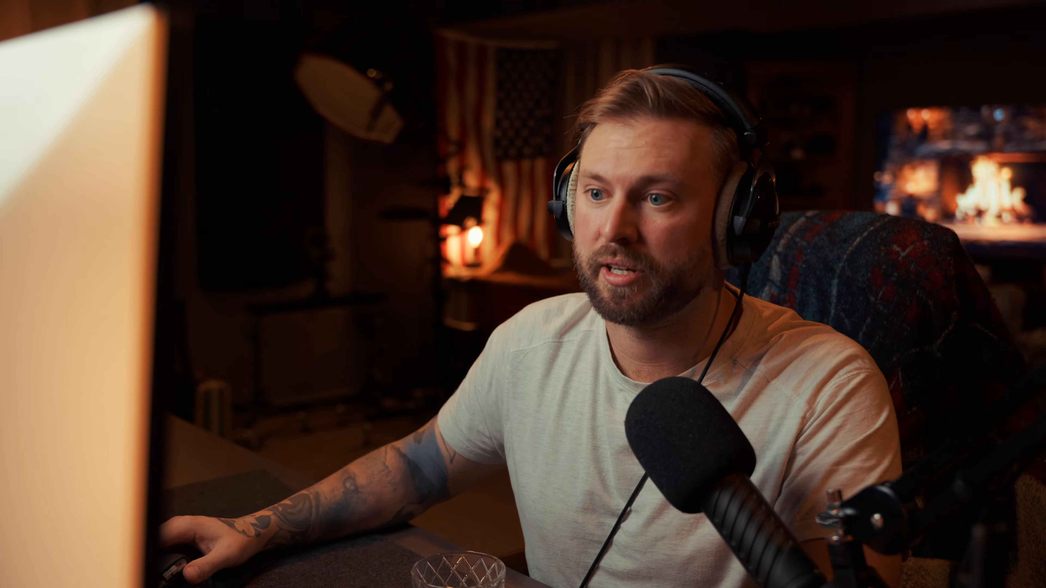
- Set the A Roll track color to Orange and the Text / Graphics track color to Tan
{"action": "right_click", "coordinate": [363, 403]}
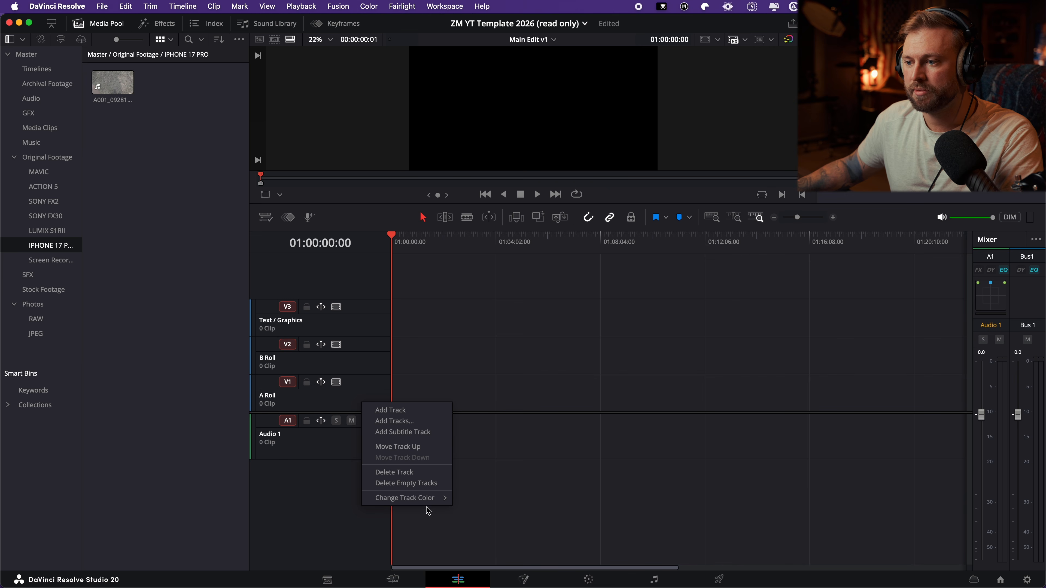
{"action": "mouse_move", "coordinate": [428, 505]}
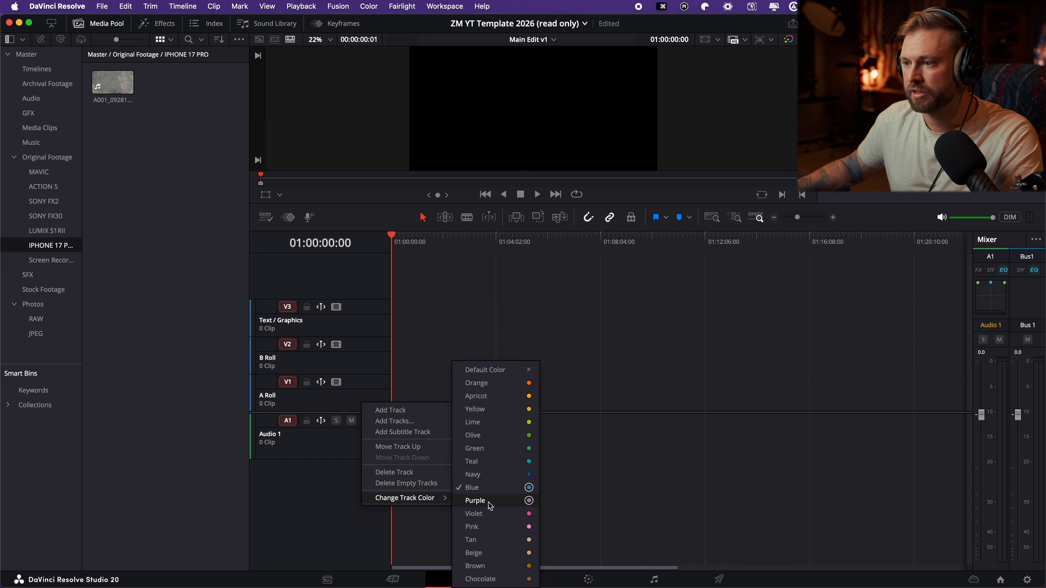
{"action": "left_click", "coordinate": [498, 387]}
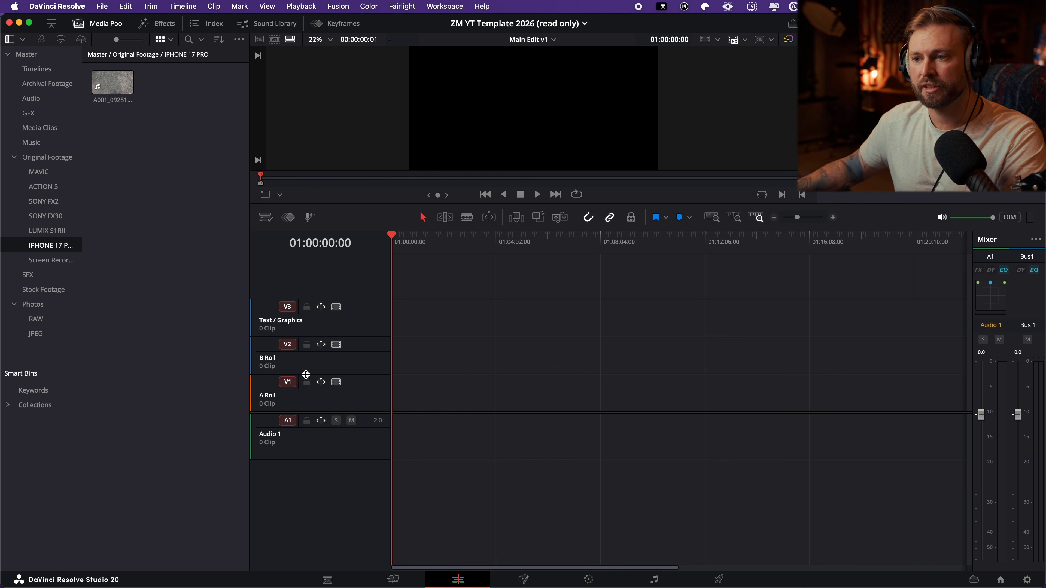
{"action": "right_click", "coordinate": [325, 332]}
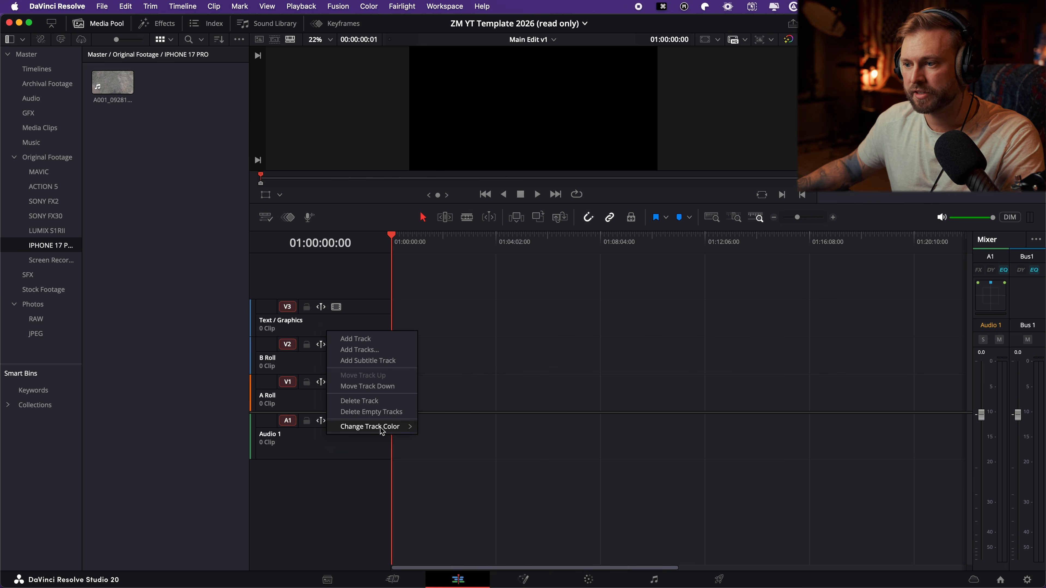
{"action": "mouse_move", "coordinate": [382, 428]}
{"action": "left_click", "coordinate": [466, 540]}
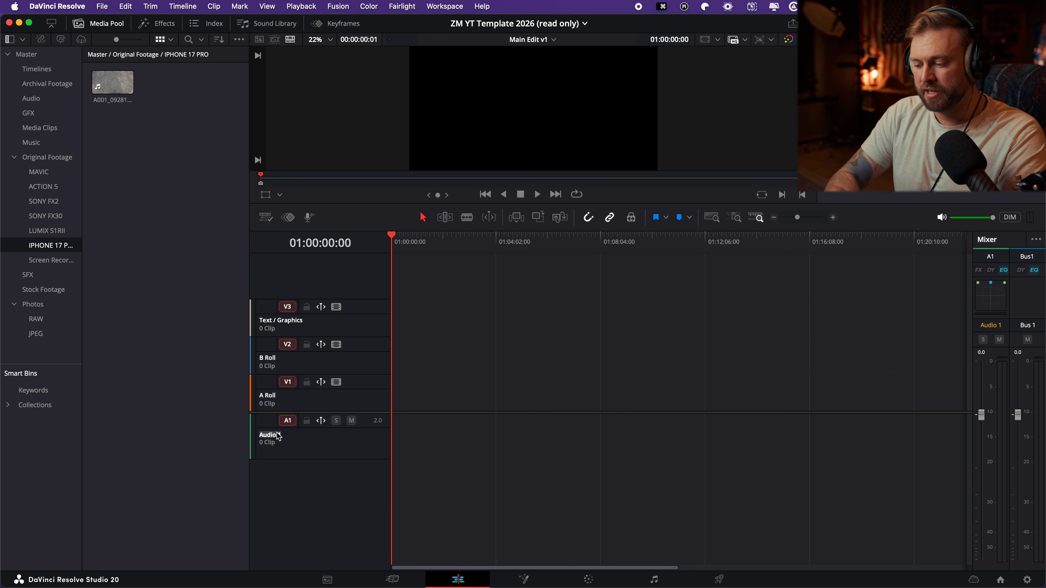
- Rename the first audio track "VO" and set its track color to Orange
{"action": "type", "text": "VO"}
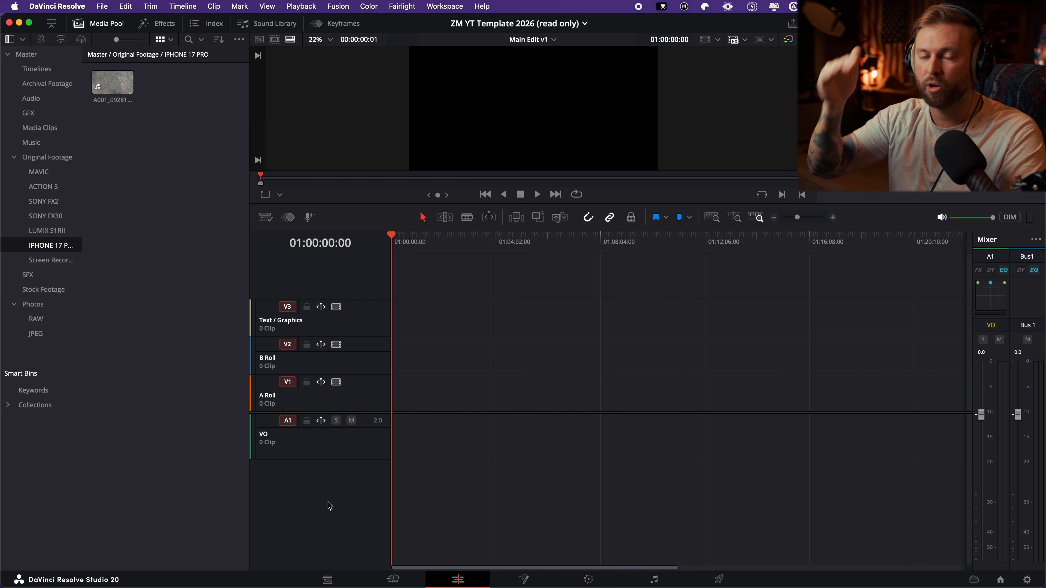
{"action": "right_click", "coordinate": [317, 453]}
{"action": "left_click", "coordinate": [442, 381]}
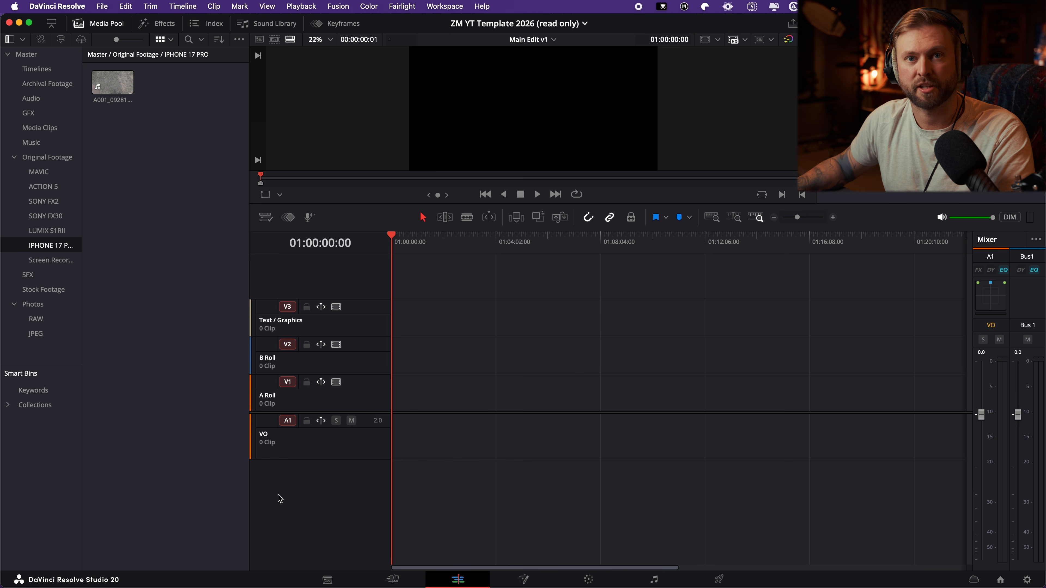
- View the SONY FX30 bin and add a stereo audio track named "Sony FX30" below VO
{"action": "left_click", "coordinate": [25, 214]}
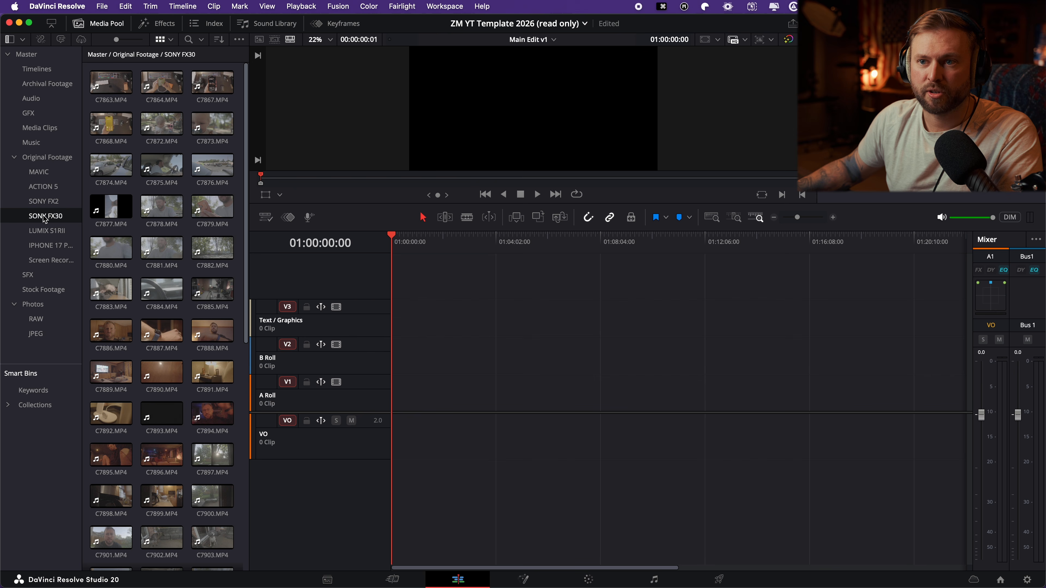
{"action": "right_click", "coordinate": [327, 495]}
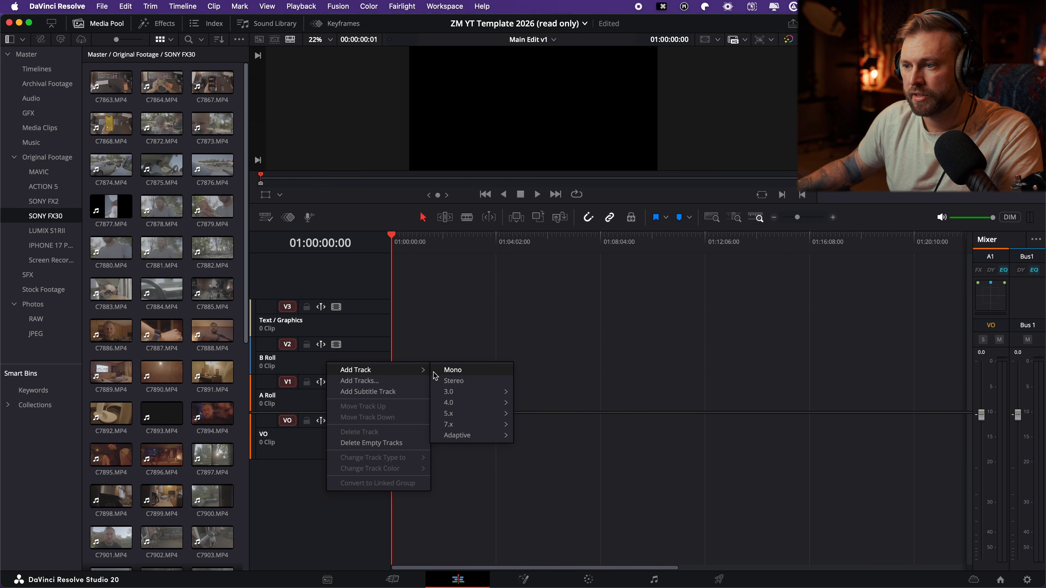
{"action": "left_click", "coordinate": [446, 374]}
{"action": "type", "text": "Sony FX30"}
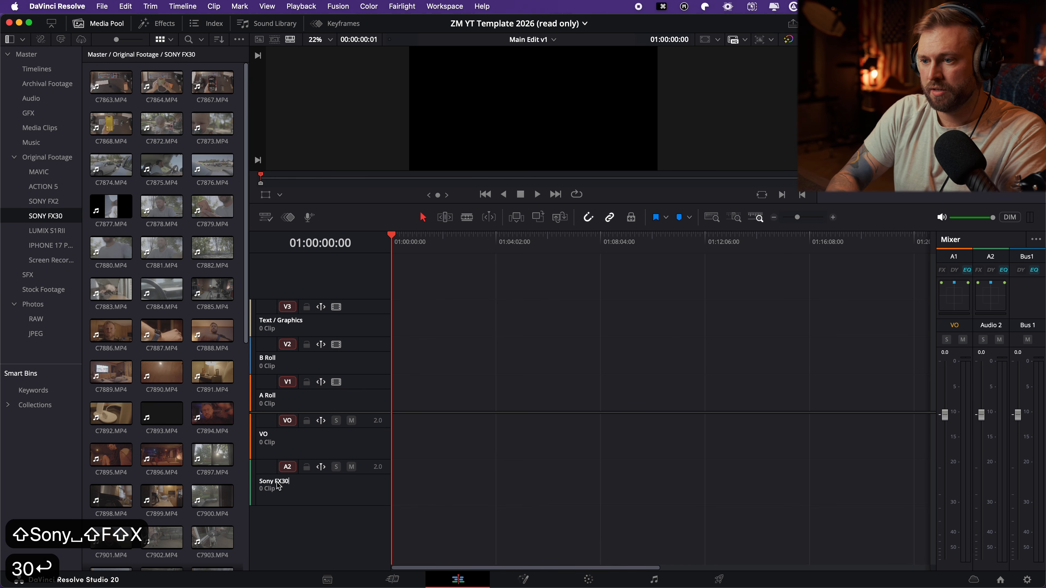
{"action": "key", "text": "Return"}
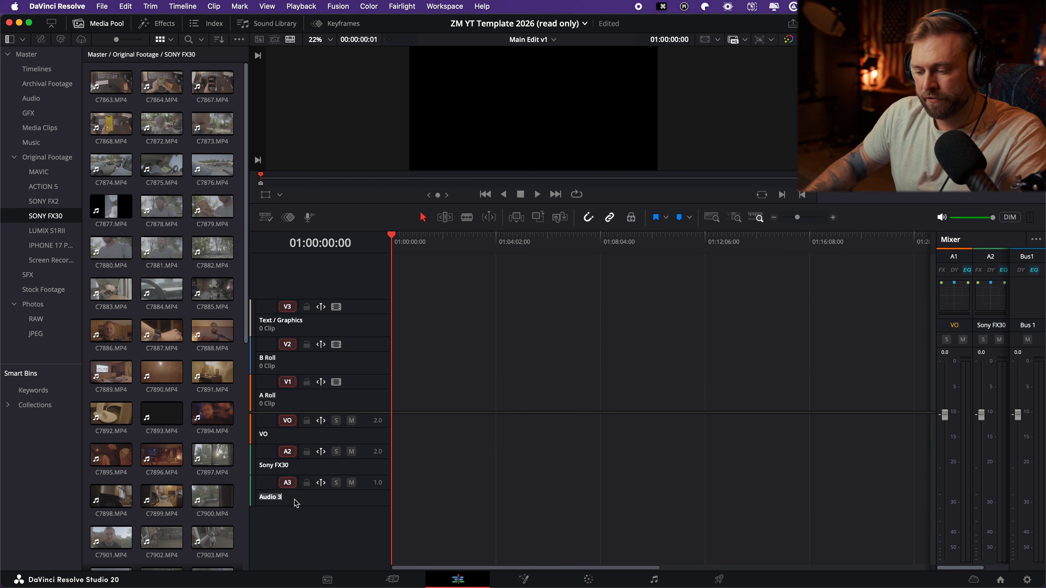
- Name the mono audio track below Sony FX30 "iPhone 17 Pro"
{"action": "left_click", "coordinate": [296, 503]}
{"action": "type", "text": "iPhone 17 Pr"}
{"action": "key", "text": "BackSpace"}
{"action": "type", "text": "Pro"}
{"action": "key", "text": "Return"}
- Name the mono audio track below iPhone 17 Pro "DJI Action 5"
{"action": "left_click", "coordinate": [272, 528]}
{"action": "type", "text": "DJI ACtion"}
{"action": "key", "text": "BackSpace"}
{"action": "key", "text": "BackSpace"}
{"action": "key", "text": "BackSpace"}
{"action": "key", "text": "BackSpace"}
{"action": "key", "text": "BackSpace"}
{"action": "type", "text": "ctio"}
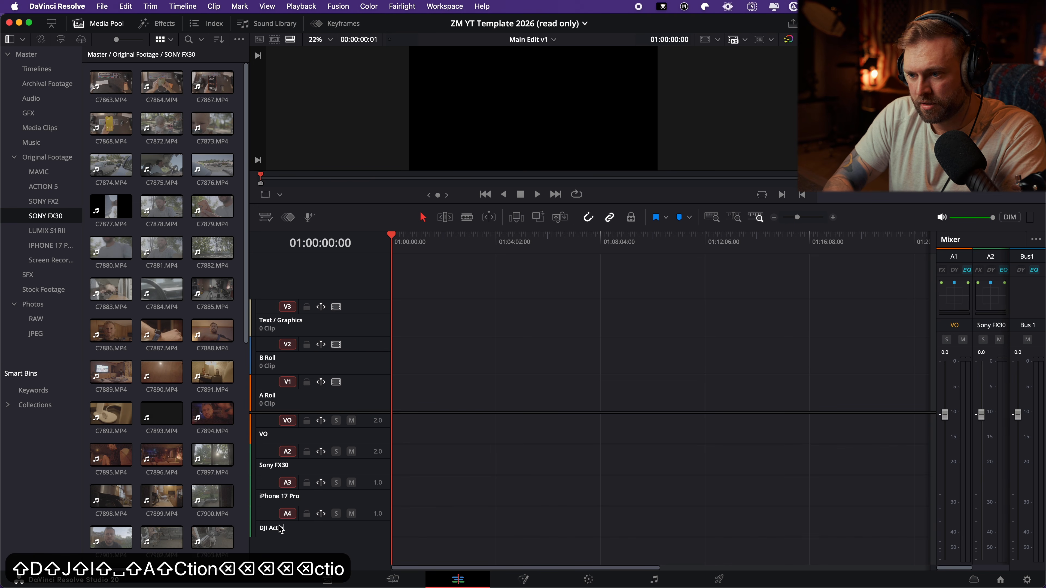
{"action": "type", "text": "n 5"}
{"action": "key", "text": "Return"}
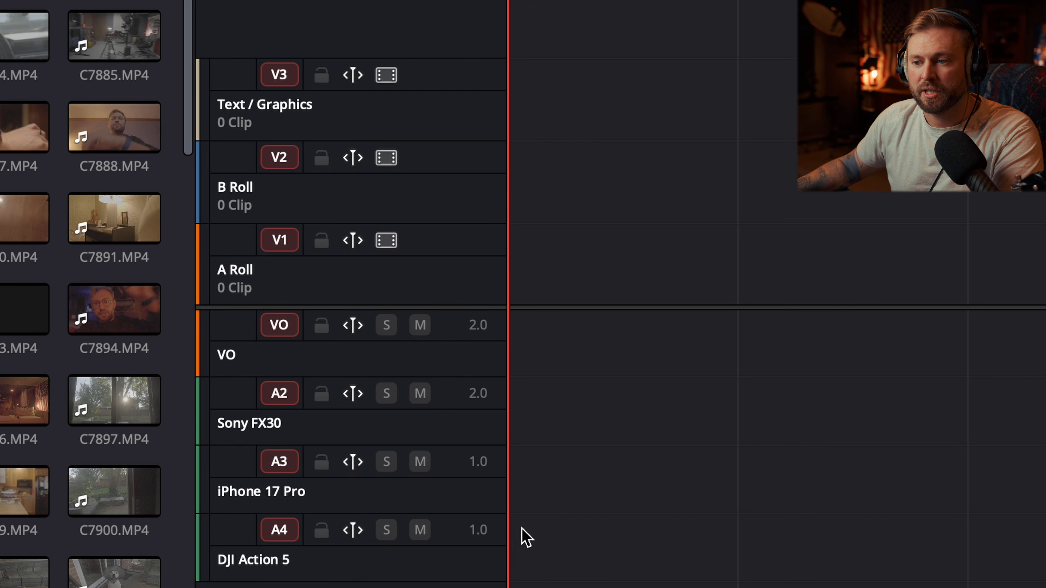
- Change the track type of the Sony FX30 and VO audio tracks to Mono
{"action": "right_click", "coordinate": [335, 431]}
{"action": "mouse_move", "coordinate": [471, 348]}
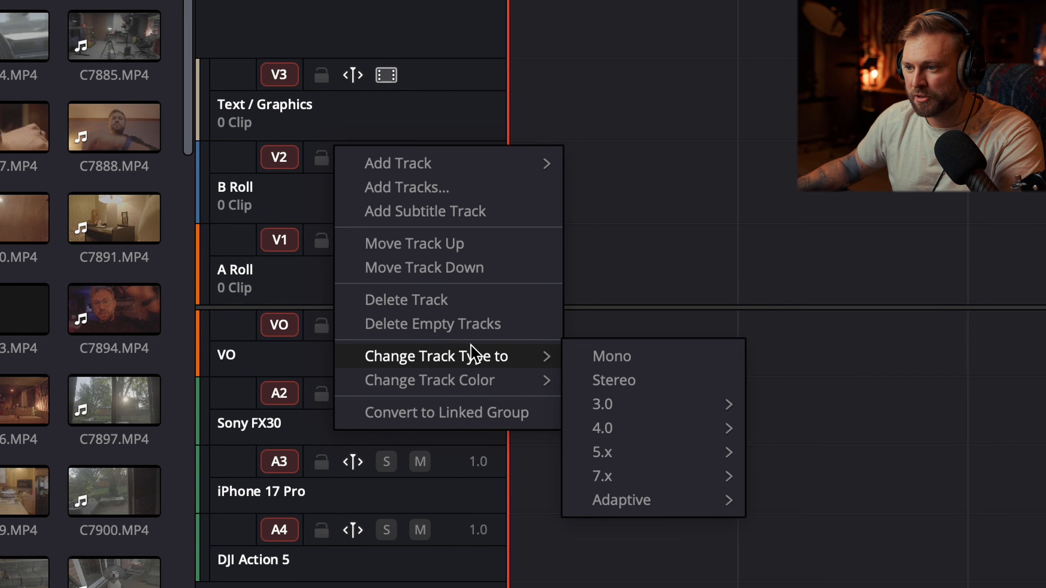
{"action": "left_click", "coordinate": [604, 354]}
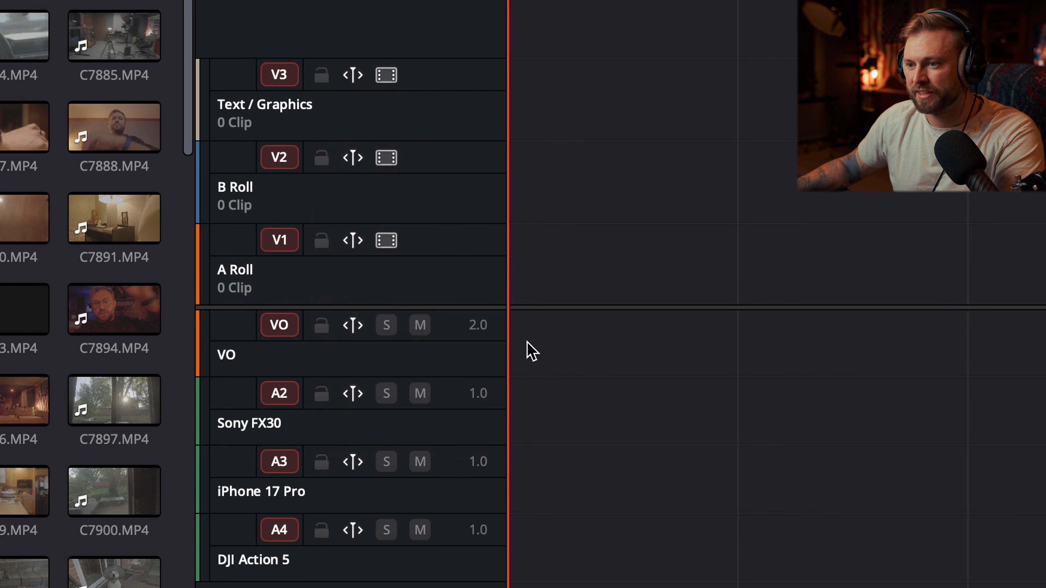
{"action": "right_click", "coordinate": [486, 355]}
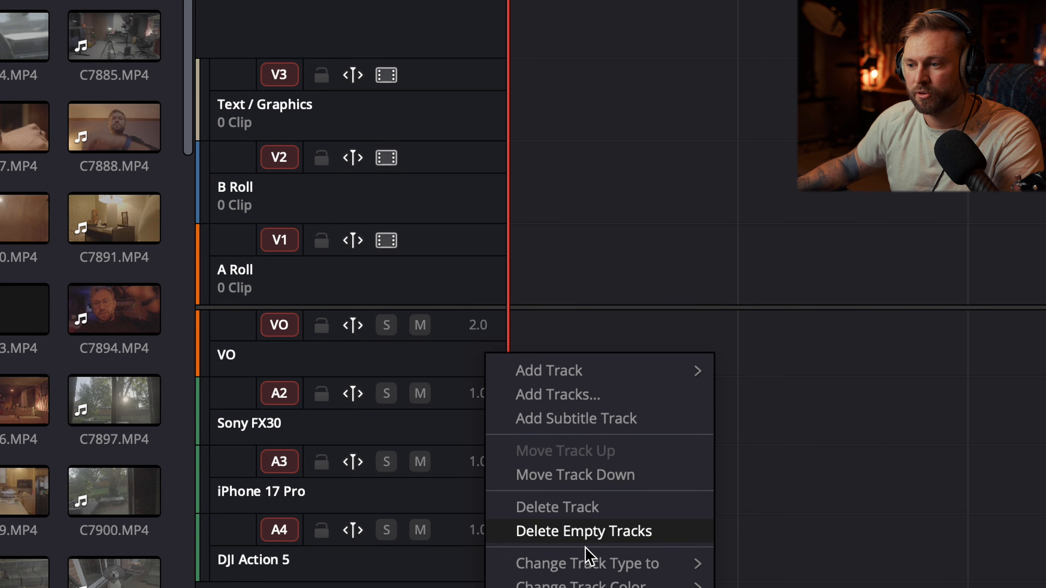
{"action": "mouse_move", "coordinate": [576, 562]}
{"action": "left_click", "coordinate": [757, 536]}
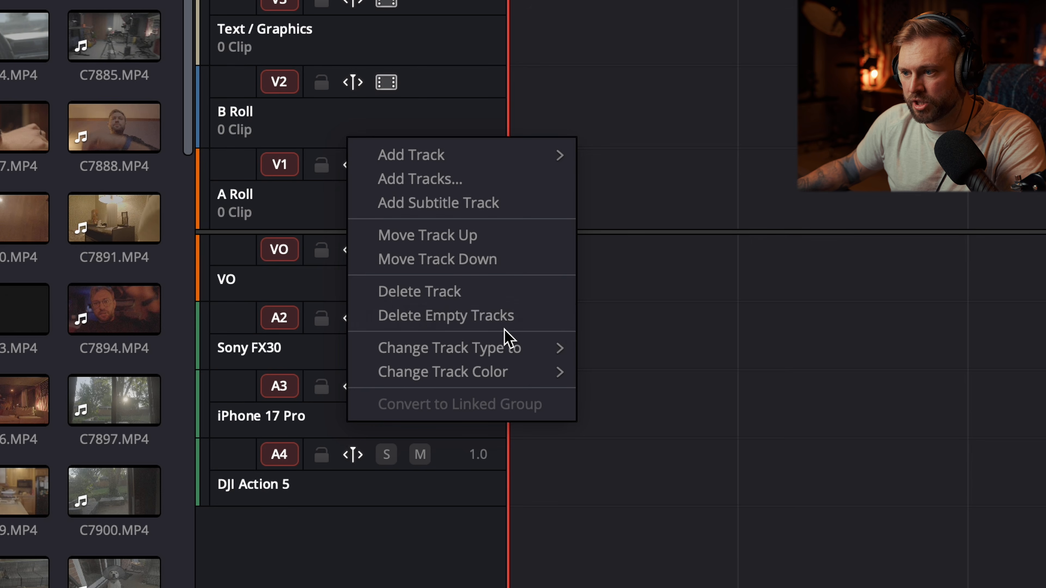
- Change the track type of the iPhone 17 Pro and DJI Action 5 audio tracks to Stereo
{"action": "mouse_move", "coordinate": [511, 350]}
{"action": "left_click", "coordinate": [639, 373]}
{"action": "right_click", "coordinate": [313, 480]}
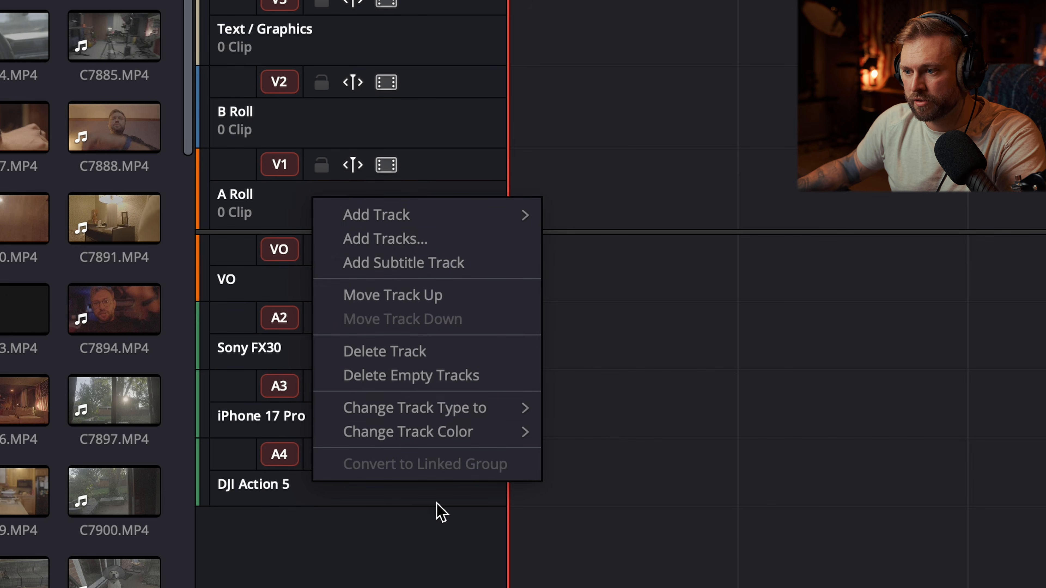
{"action": "mouse_move", "coordinate": [498, 421]}
{"action": "left_click", "coordinate": [647, 432]}
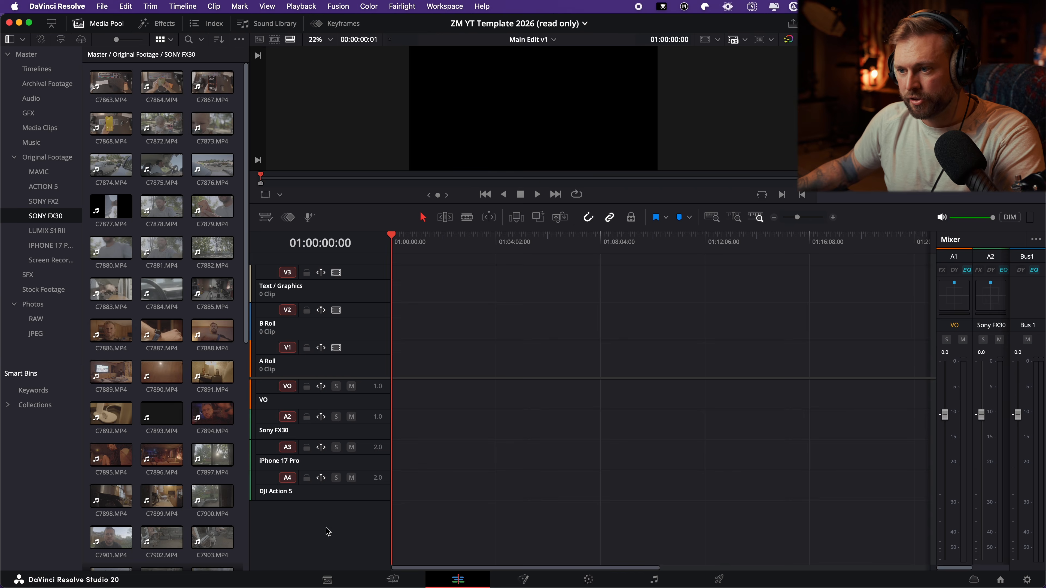
- Add a stereo audio track below DJI Action 5 and name it "Media Clip"
{"action": "right_click", "coordinate": [327, 531]}
{"action": "mouse_move", "coordinate": [384, 406]}
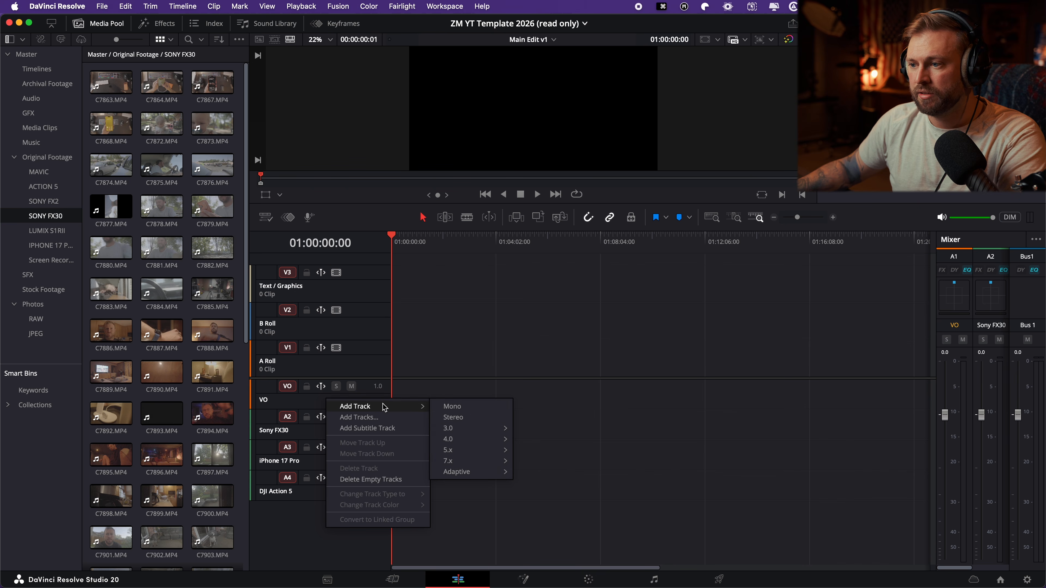
{"action": "left_click", "coordinate": [455, 418]}
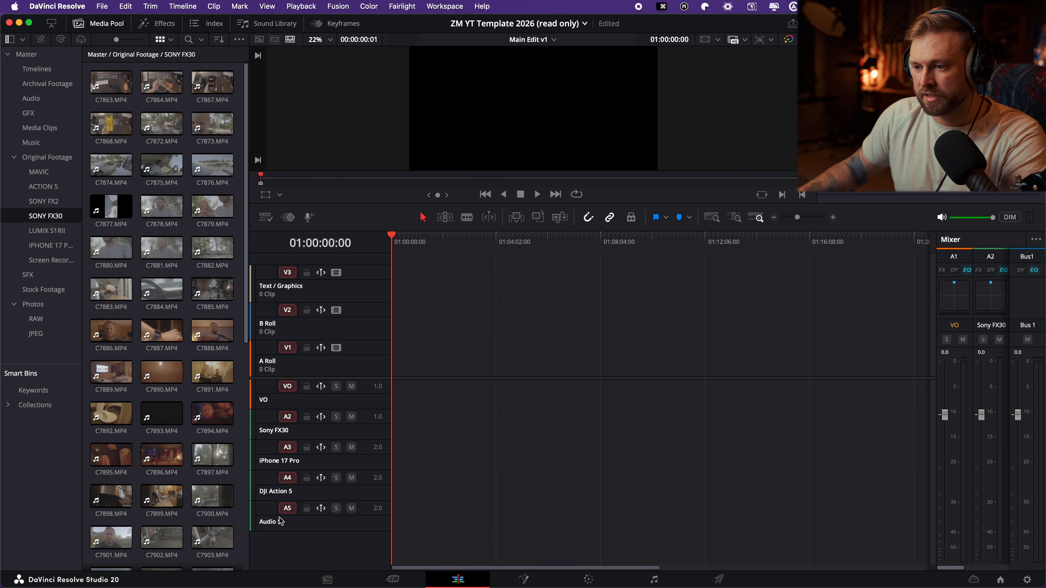
{"action": "type", "text": "Media Clip"}
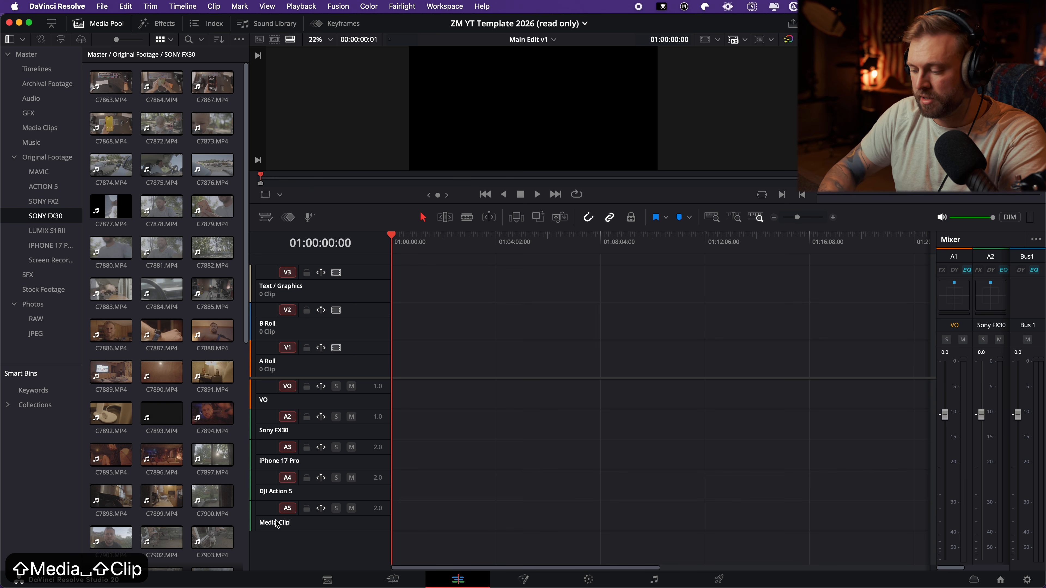
{"action": "key", "text": "Return"}
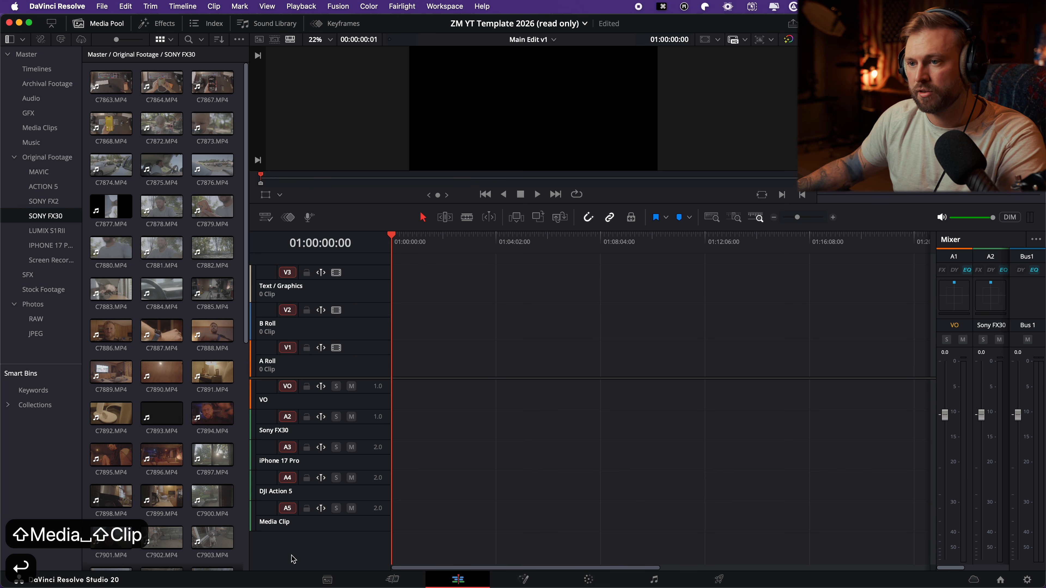
{"action": "mouse_move", "coordinate": [310, 378]}
{"action": "left_mouse_down"}
{"action": "mouse_move", "coordinate": [315, 362]}
{"action": "mouse_move", "coordinate": [319, 372]}
{"action": "left_mouse_up"}
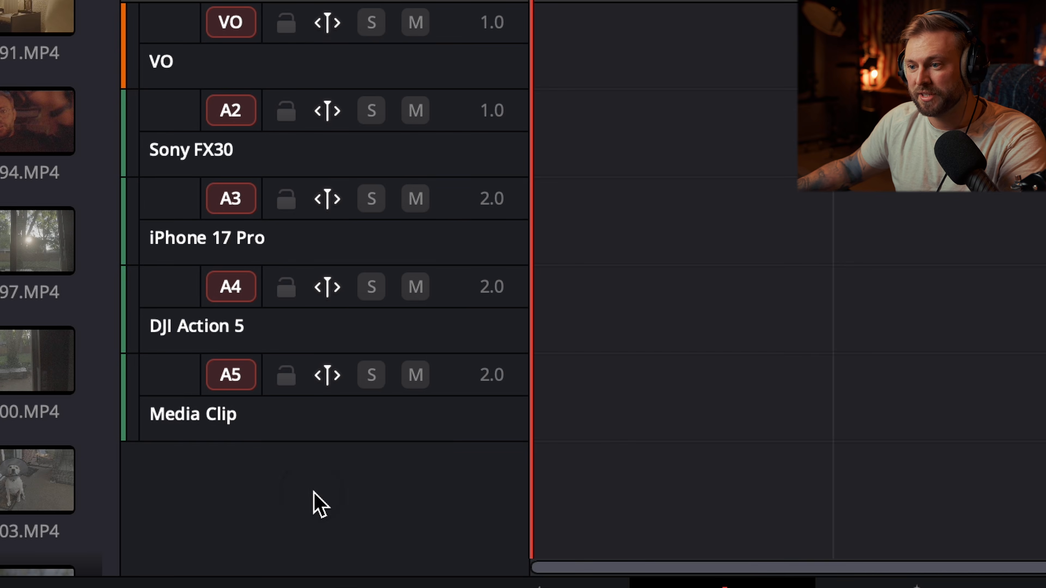
- Add a stereo audio track below Media Clip and name it "Music 1"
{"action": "right_click", "coordinate": [314, 493]}
{"action": "mouse_move", "coordinate": [467, 145]}
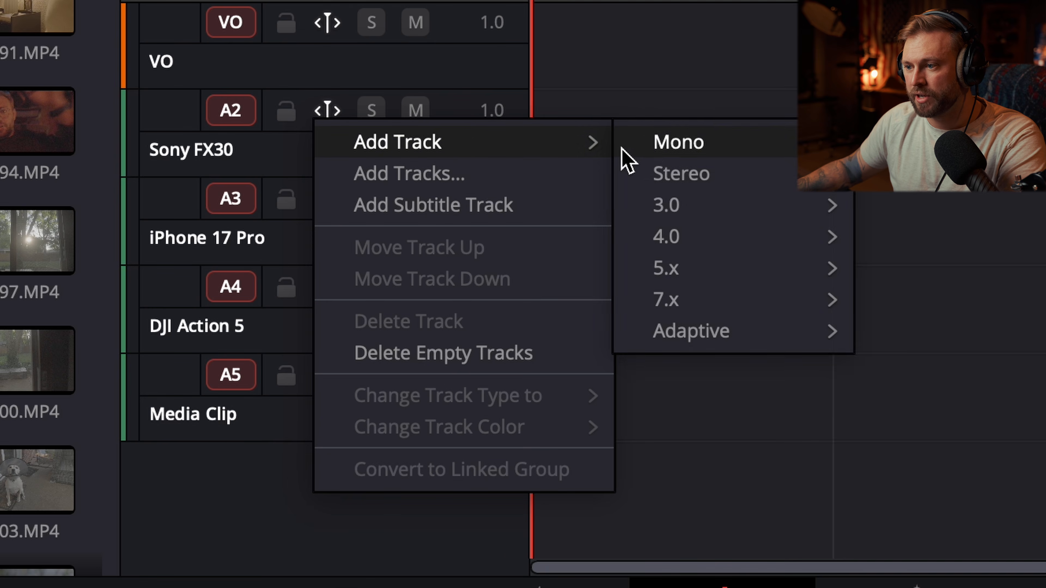
{"action": "left_click", "coordinate": [667, 181]}
{"action": "double_click", "coordinate": [205, 509]}
{"action": "type", "text": "Music 1"}
{"action": "key", "text": "Return"}
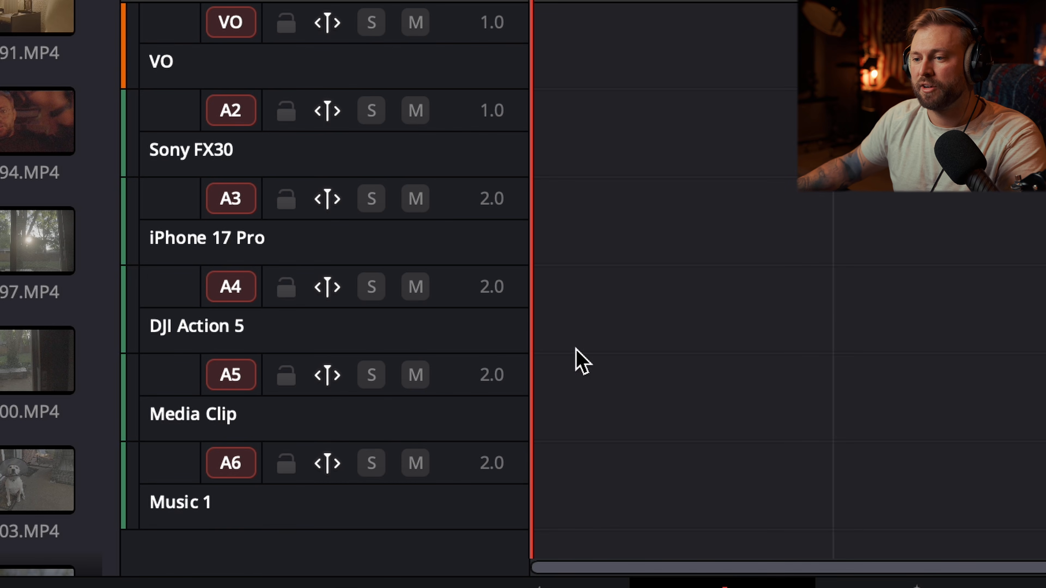
- Add a stereo audio track below Music 1 and name it "Music 2"
{"action": "scroll", "coordinate": [476, 160], "scroll_direction": "down", "scroll_amount": 3}
{"action": "right_click", "coordinate": [353, 364]}
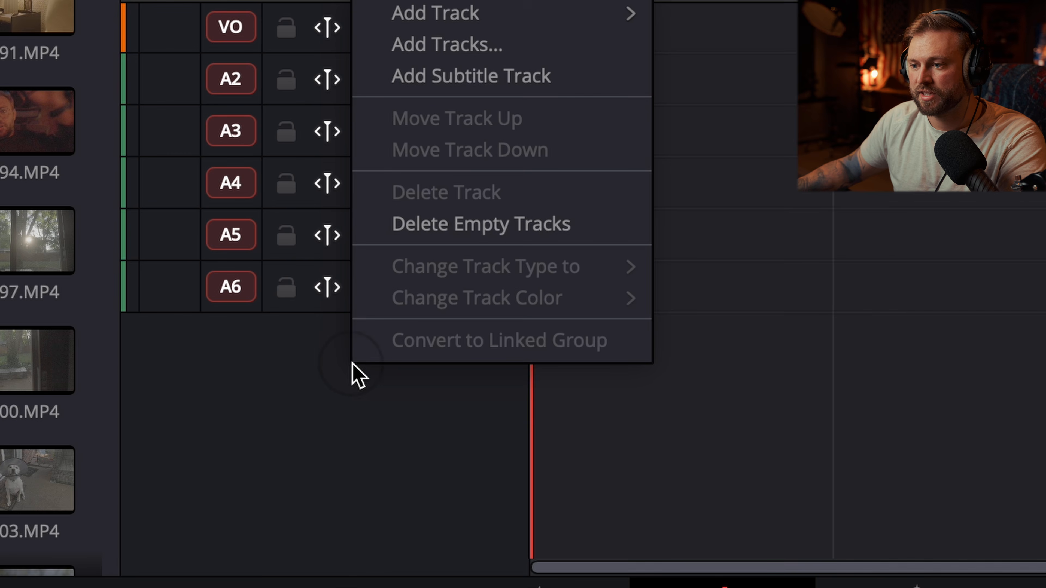
{"action": "mouse_move", "coordinate": [495, 27]}
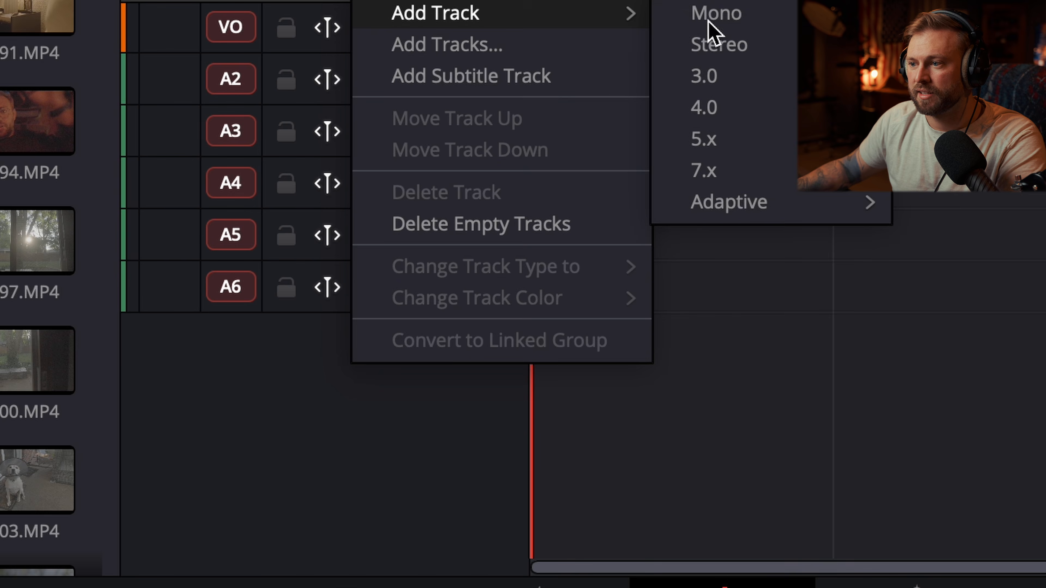
{"action": "left_click", "coordinate": [768, 44]}
{"action": "scroll", "coordinate": [355, 462], "scroll_direction": "up", "scroll_amount": 5}
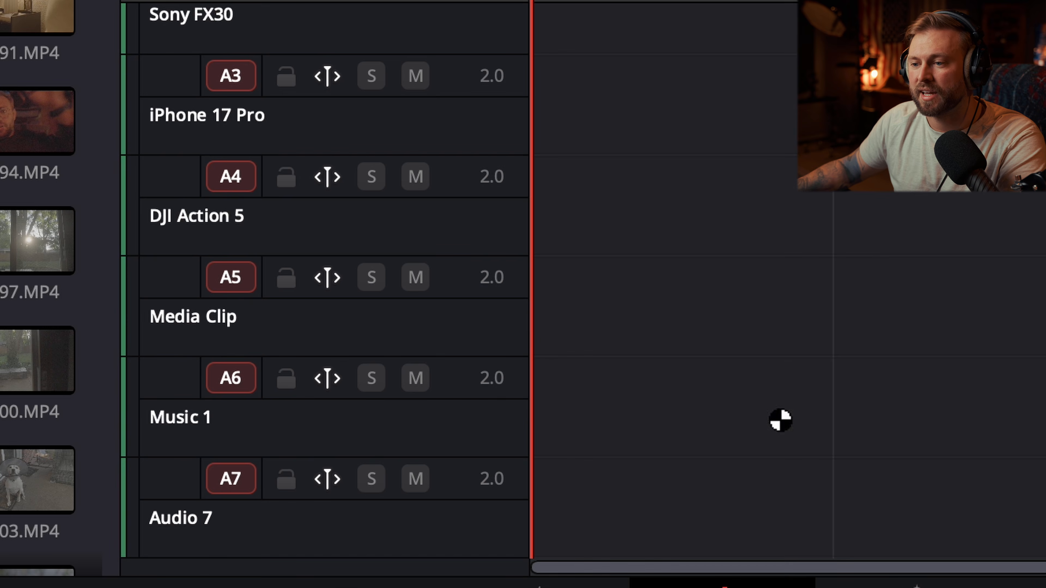
{"action": "double_click", "coordinate": [163, 519]}
{"action": "type", "text": "Music 2"}
{"action": "right_click", "coordinate": [275, 532]}
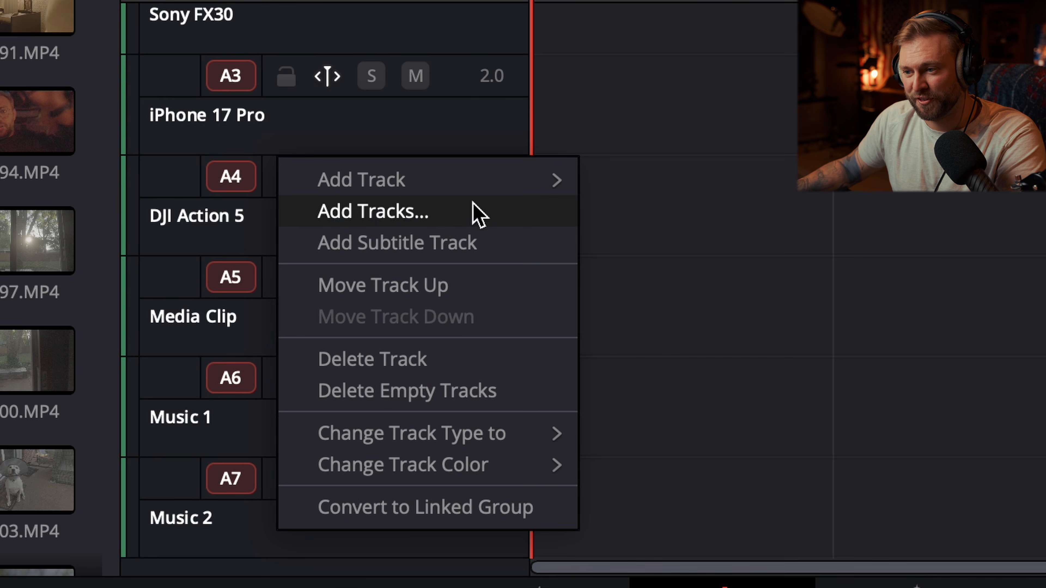
{"action": "mouse_move", "coordinate": [496, 436]}
{"action": "left_click", "coordinate": [704, 447]}
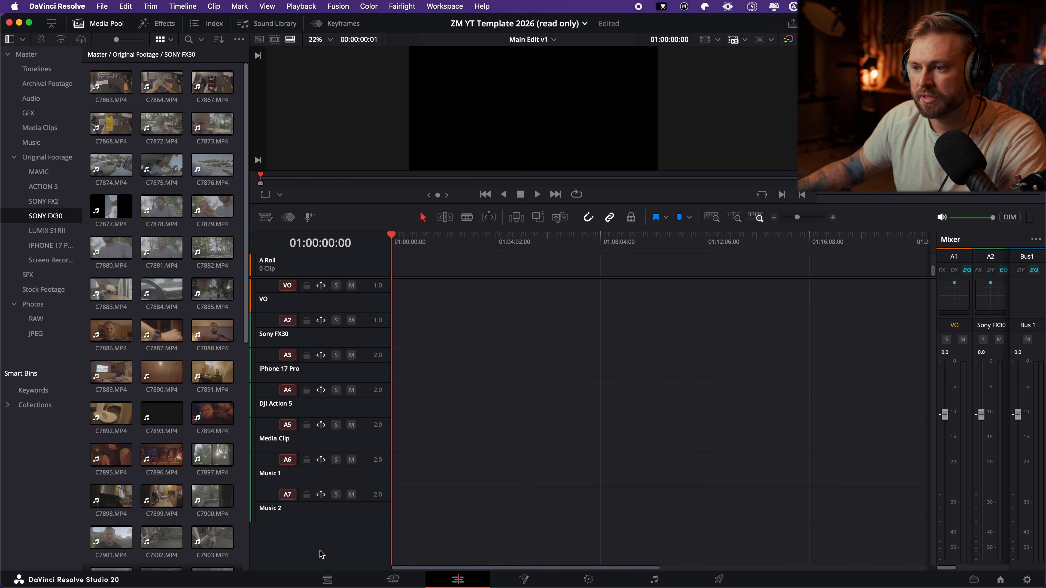
- Add a mono audio track below Music 2 and name it "SFX MONO"
{"action": "scroll", "coordinate": [336, 537], "scroll_direction": "down", "scroll_amount": 3}
{"action": "scroll", "coordinate": [336, 536], "scroll_direction": "up", "scroll_amount": 3}
{"action": "key", "text": "BackSpace"}
{"action": "key", "text": "BackSpace"}
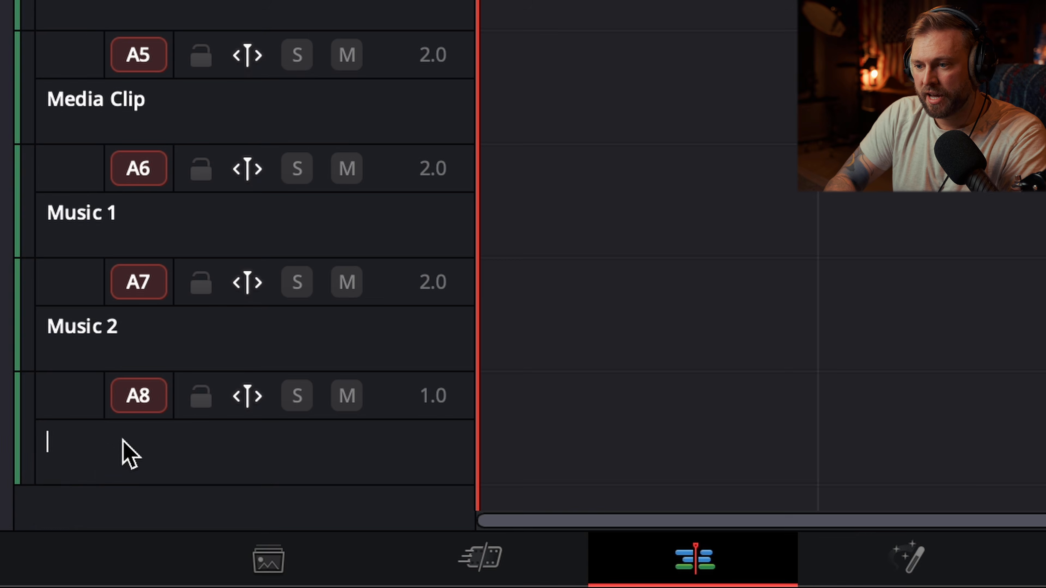
{"action": "key", "text": "Caps_Lock"}
{"action": "type", "text": "SFX "}
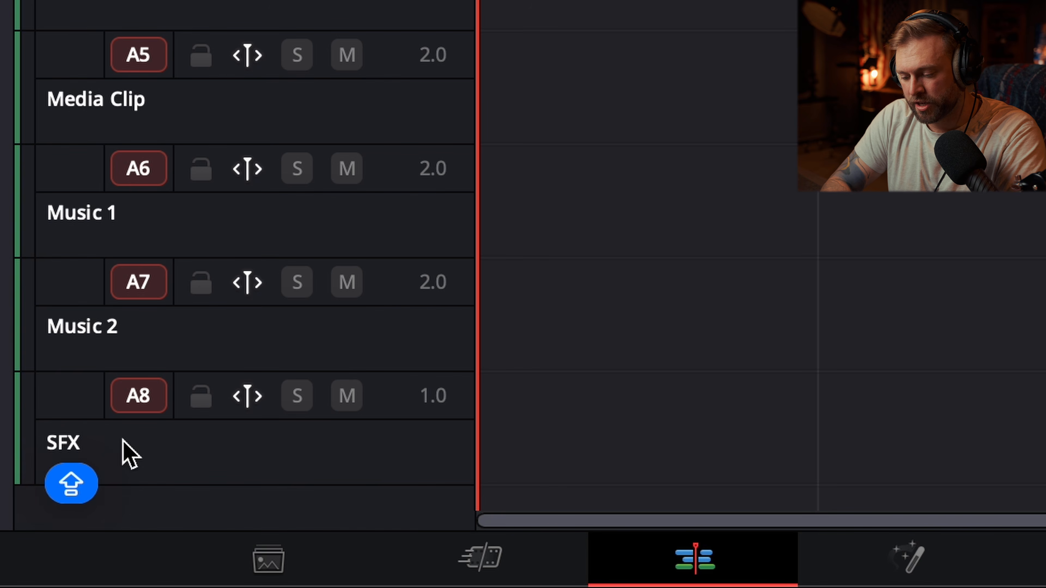
{"action": "type", "text": "MONO"}
{"action": "key", "text": "Return"}
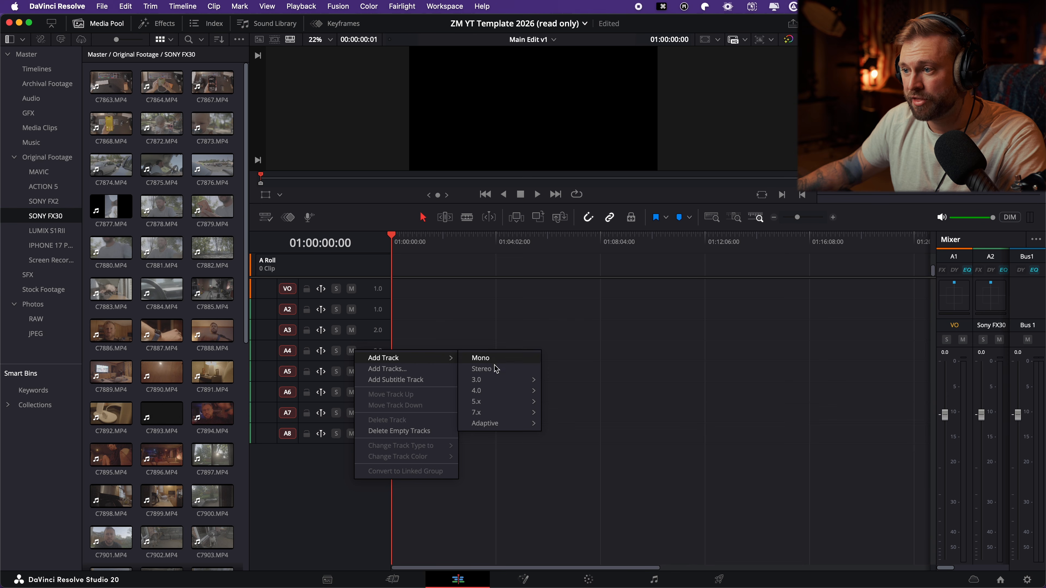
- Add three stereo audio tracks below SFX MONO, named "SFX STEREO 1", "SFX STEREO 2" and "SFX STEREO 3"
{"action": "left_click", "coordinate": [497, 369]}
{"action": "right_click", "coordinate": [324, 511]}
{"action": "left_click", "coordinate": [431, 400]}
{"action": "right_click", "coordinate": [309, 399]}
{"action": "mouse_move", "coordinate": [362, 404]}
{"action": "left_click", "coordinate": [441, 416]}
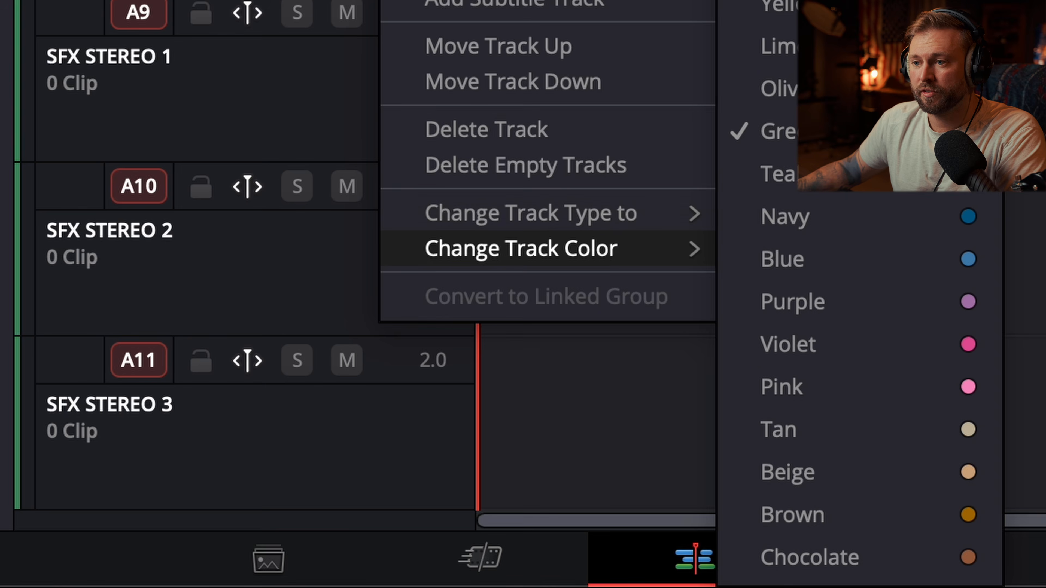
- Change the track color of SFX MONO and the three SFX STEREO tracks to Chocolate
{"action": "right_click", "coordinate": [160, 2]}
{"action": "mouse_move", "coordinate": [293, 309]}
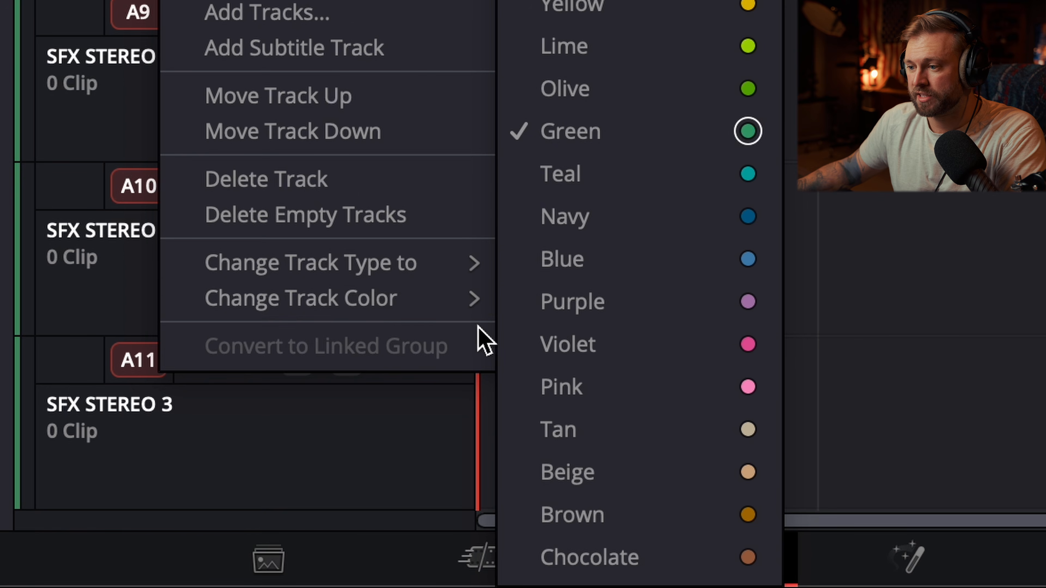
{"action": "left_click", "coordinate": [599, 532]}
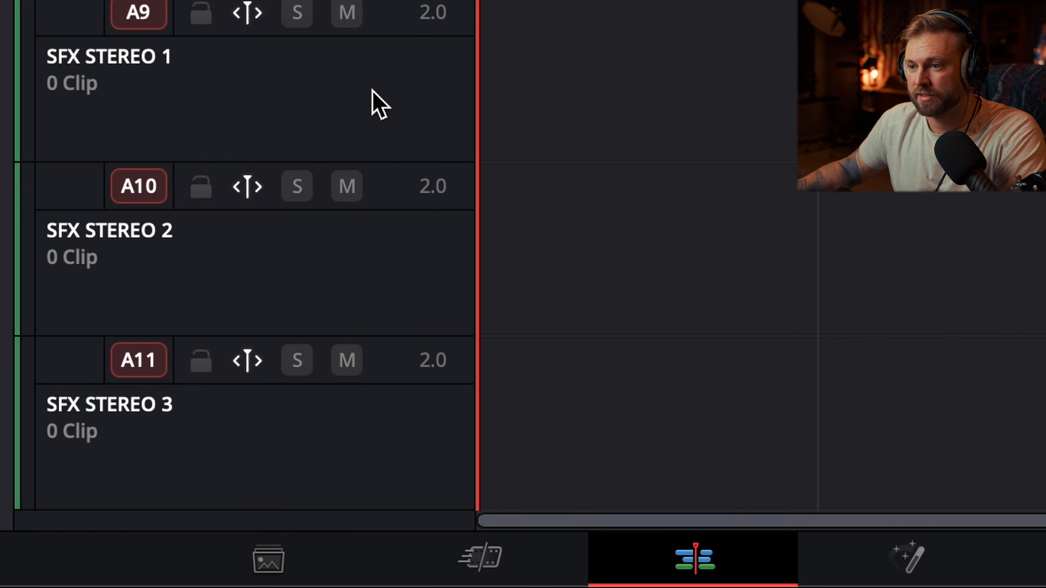
{"action": "right_click", "coordinate": [372, 90]}
{"action": "mouse_move", "coordinate": [584, 453]}
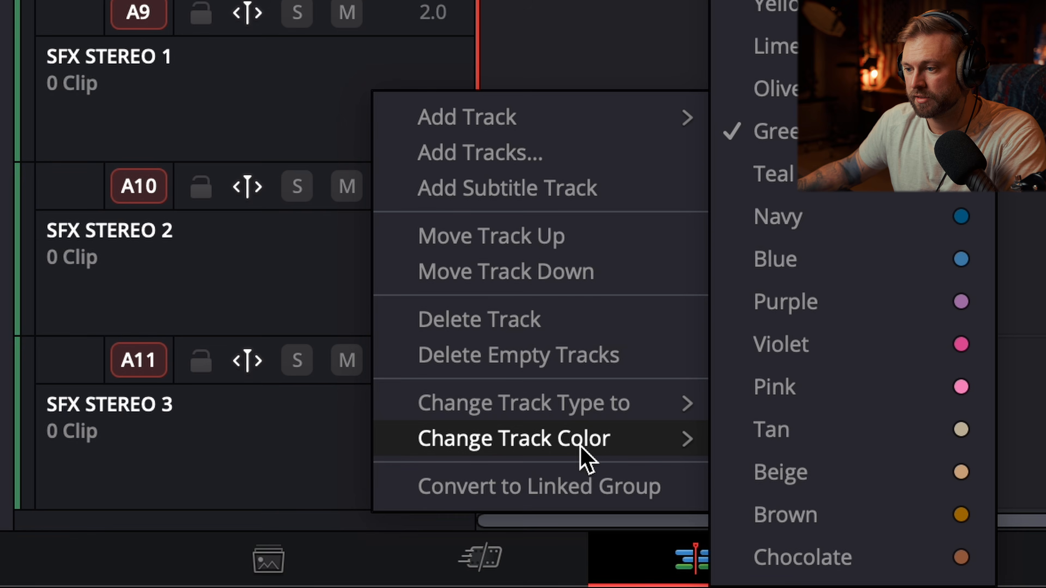
{"action": "left_click", "coordinate": [808, 543]}
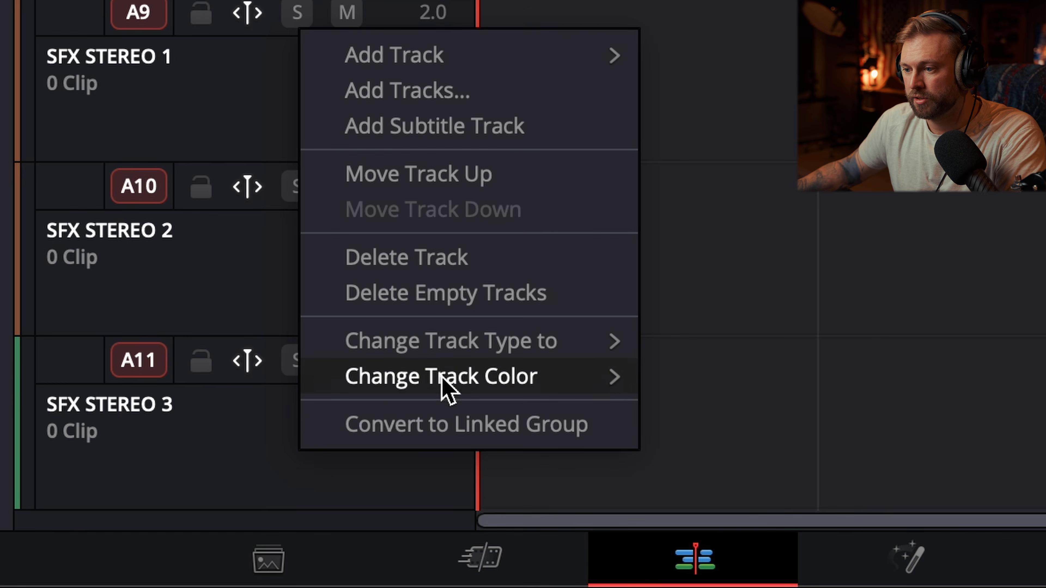
{"action": "mouse_move", "coordinate": [447, 389]}
{"action": "left_click", "coordinate": [807, 555]}
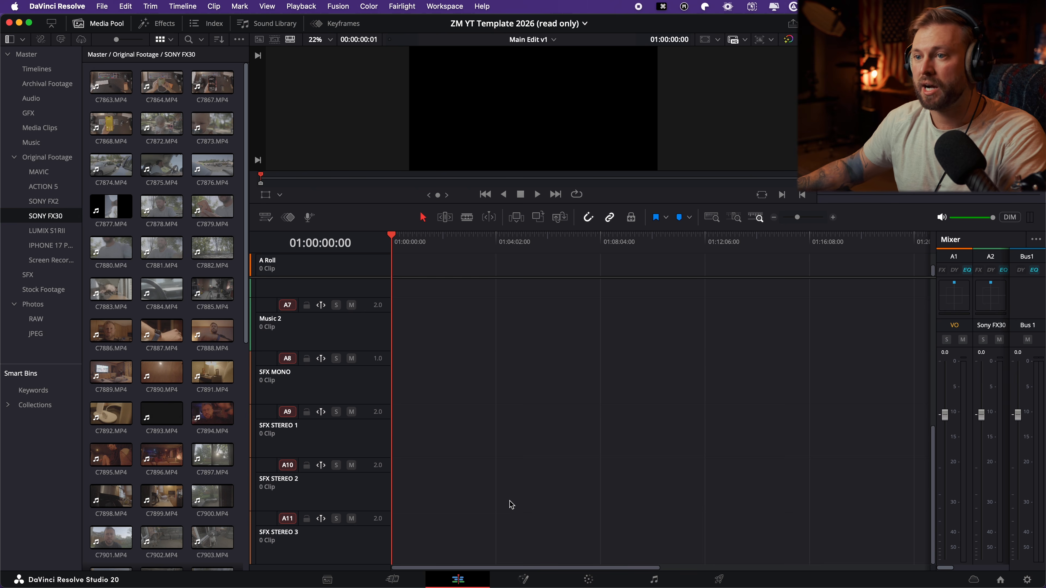
- Review the names, colors and channel types of all video and audio tracks in the timeline
{"action": "scroll", "coordinate": [512, 505], "scroll_direction": "up", "scroll_amount": 6}
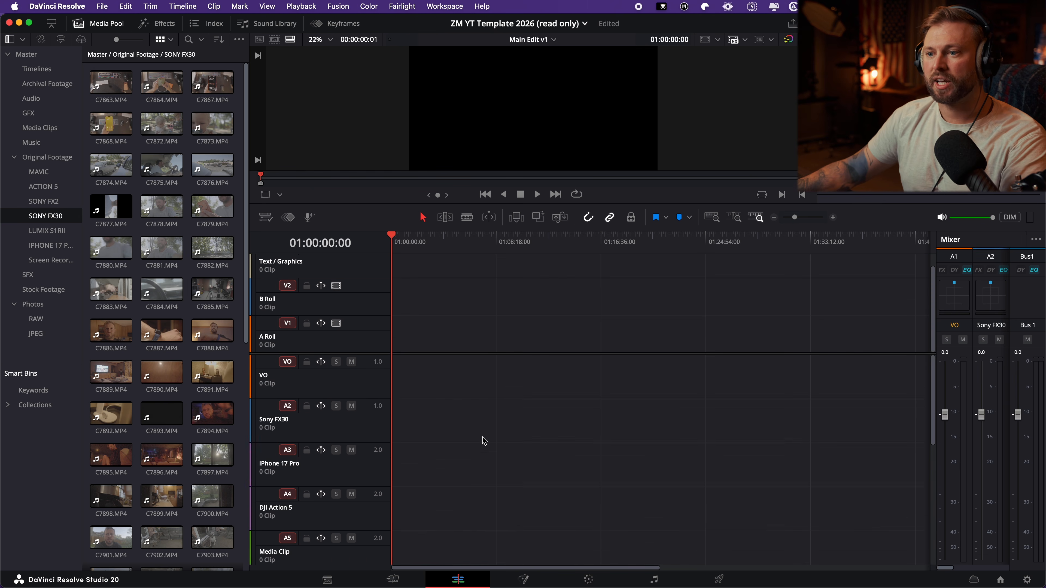
{"action": "scroll", "coordinate": [484, 439], "scroll_direction": "down", "scroll_amount": 4}
{"action": "scroll", "coordinate": [484, 439], "scroll_direction": "up", "scroll_amount": 4}
{"action": "scroll", "coordinate": [484, 440], "scroll_direction": "down", "scroll_amount": 5}
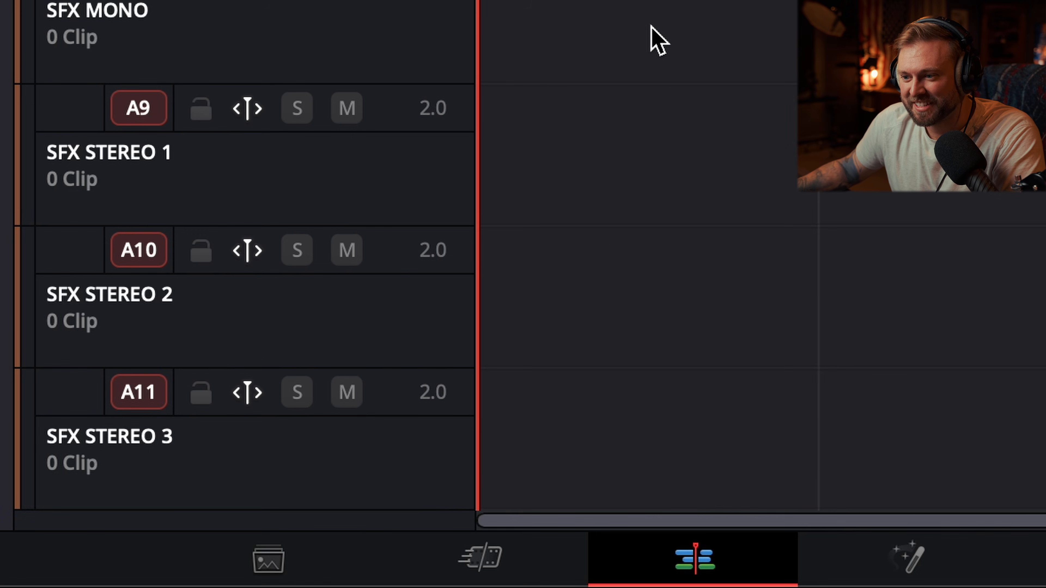
{"action": "scroll", "coordinate": [660, 84], "scroll_direction": "down", "scroll_amount": 4}
{"action": "scroll", "coordinate": [661, 84], "scroll_direction": "up", "scroll_amount": 4}
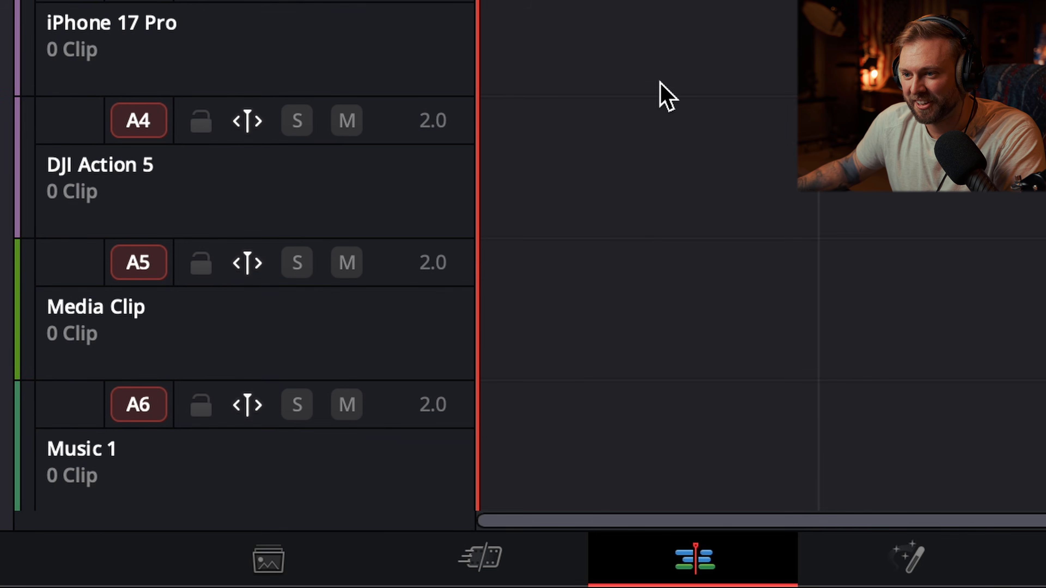
{"action": "scroll", "coordinate": [660, 95], "scroll_direction": "down", "scroll_amount": 5}
- Add an audio track below SFX STEREO 3 with a name starting with "SFX"
{"action": "scroll", "coordinate": [84, 436], "scroll_direction": "down", "scroll_amount": 1}
{"action": "double_click", "coordinate": [66, 439]}
{"action": "type", "text": "SFX"}
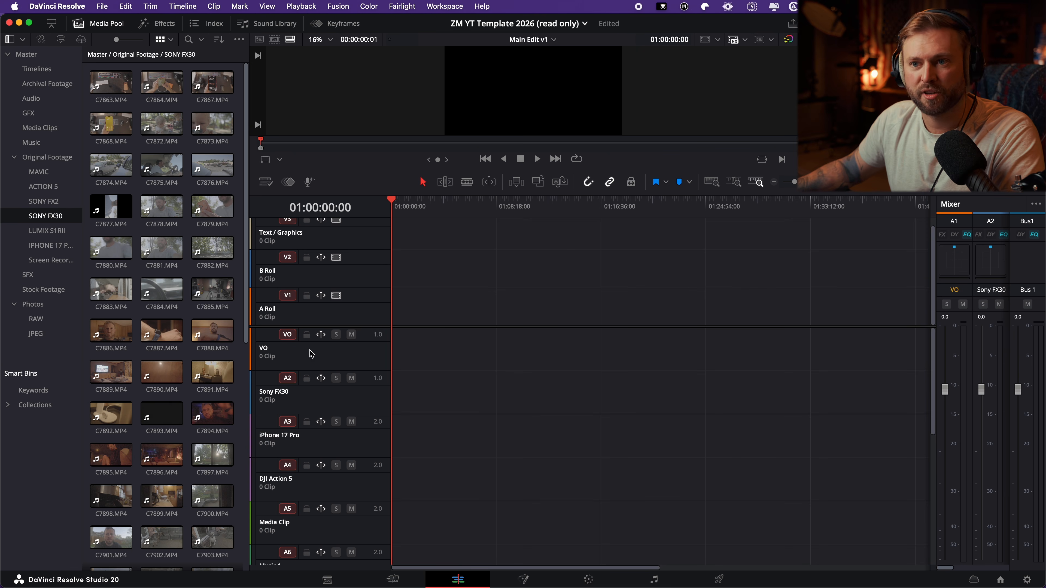
- Place VO.wav from the Audio bin at the start of the VO track
{"action": "left_click", "coordinate": [33, 98]}
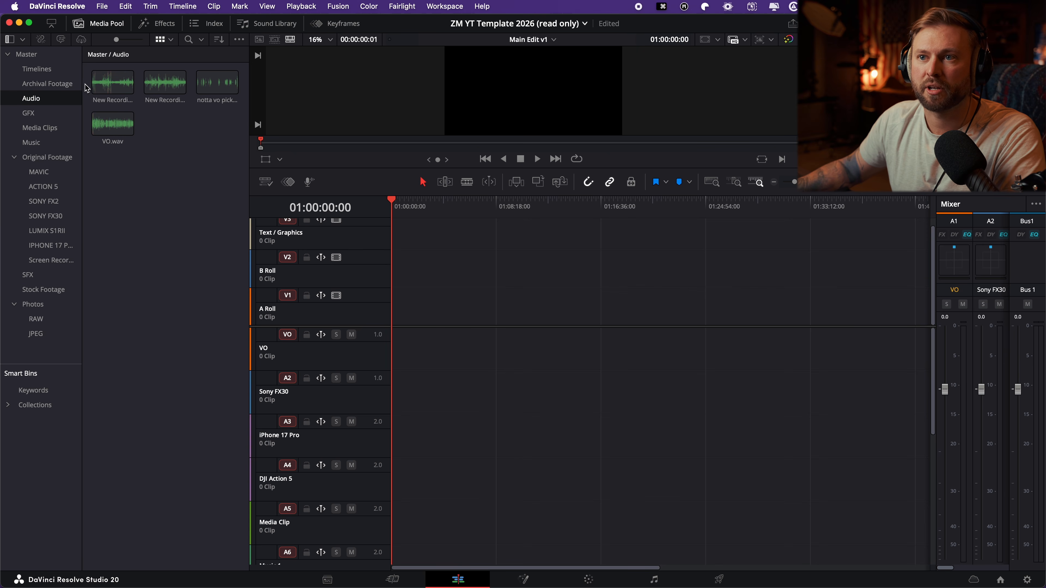
{"action": "left_click", "coordinate": [129, 121]}
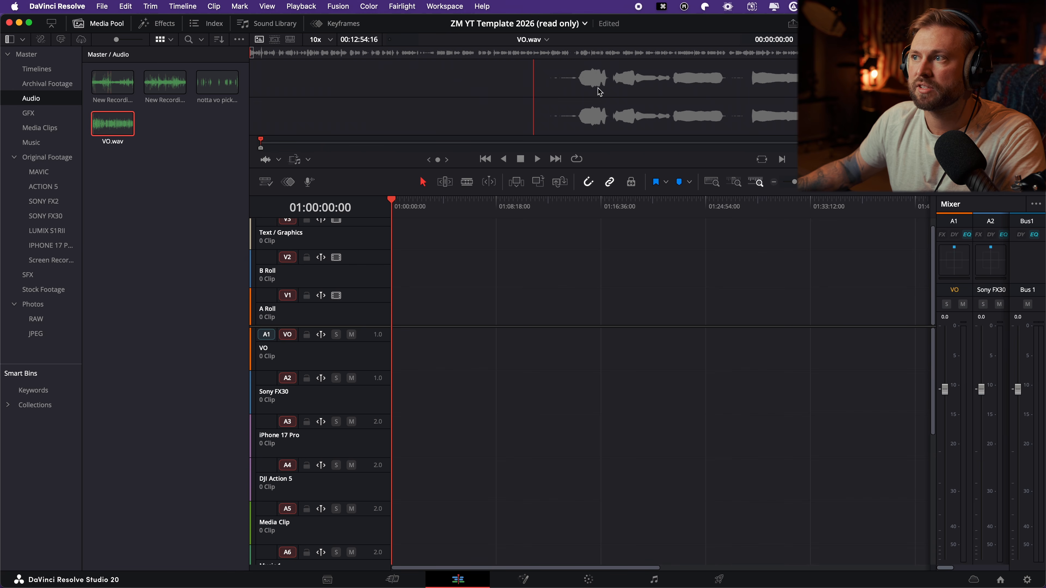
{"action": "left_click_drag", "start_coordinate": [509, 130], "coordinate": [422, 369]}
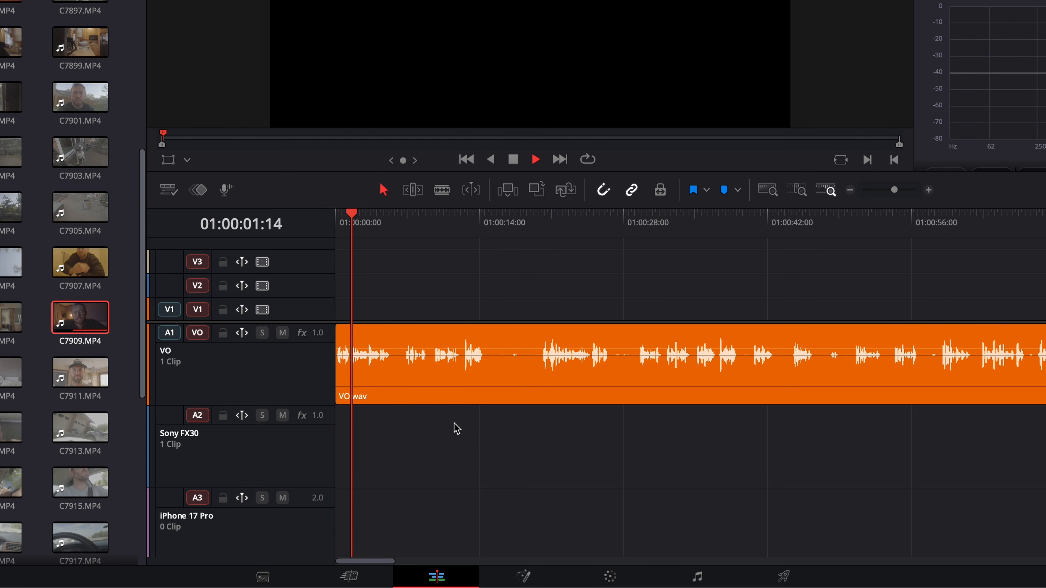
{"action": "key", "text": "super+equal"}
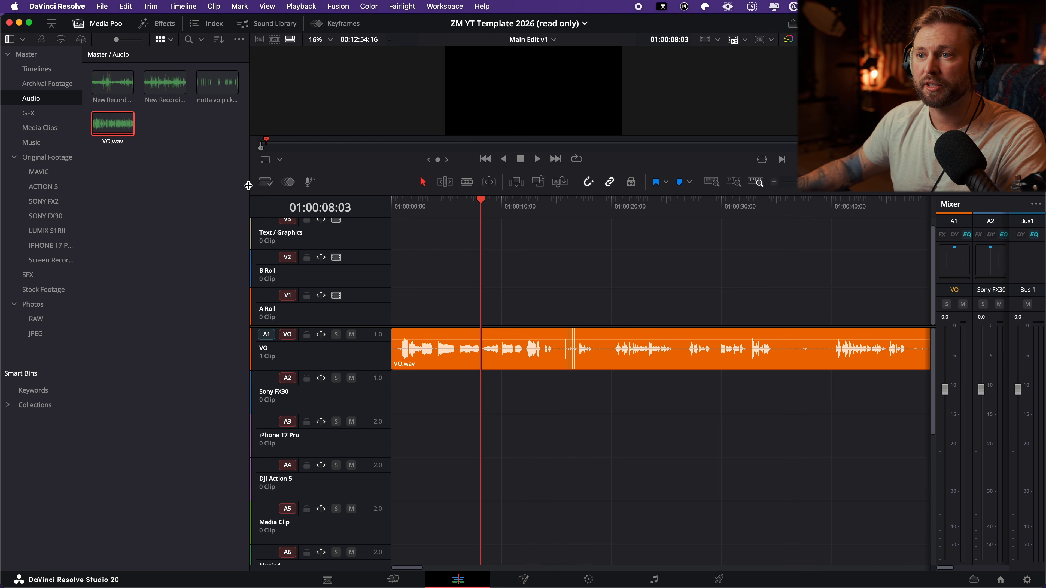
- Hide the media pool and return the playhead to the start of the timeline
{"action": "left_click_drag", "start_coordinate": [249, 185], "coordinate": [189, 185]}
{"action": "left_click_drag", "start_coordinate": [210, 548], "coordinate": [173, 584]}
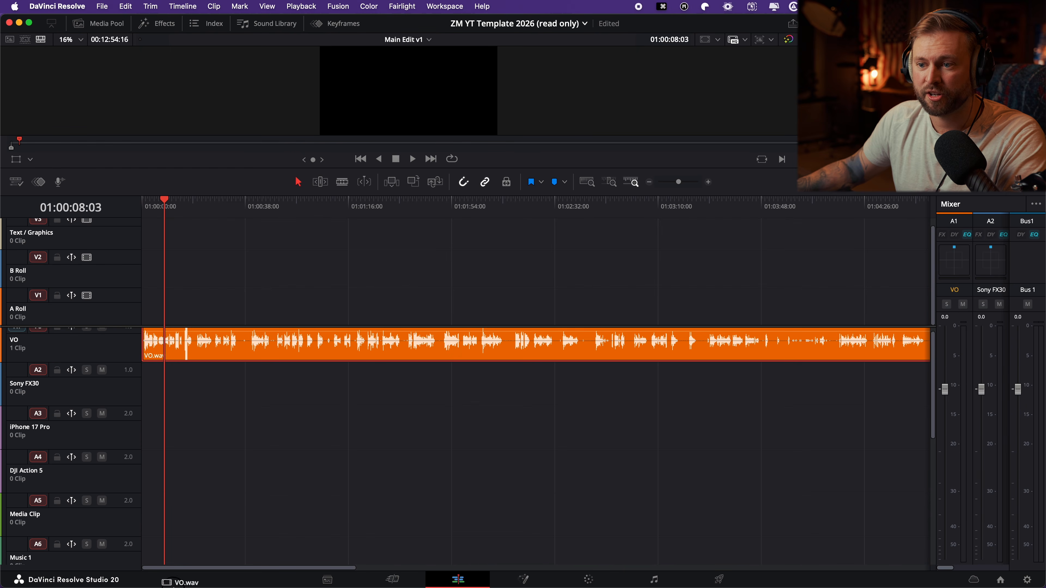
{"action": "scroll", "coordinate": [223, 409], "scroll_direction": "up", "scroll_amount": 1}
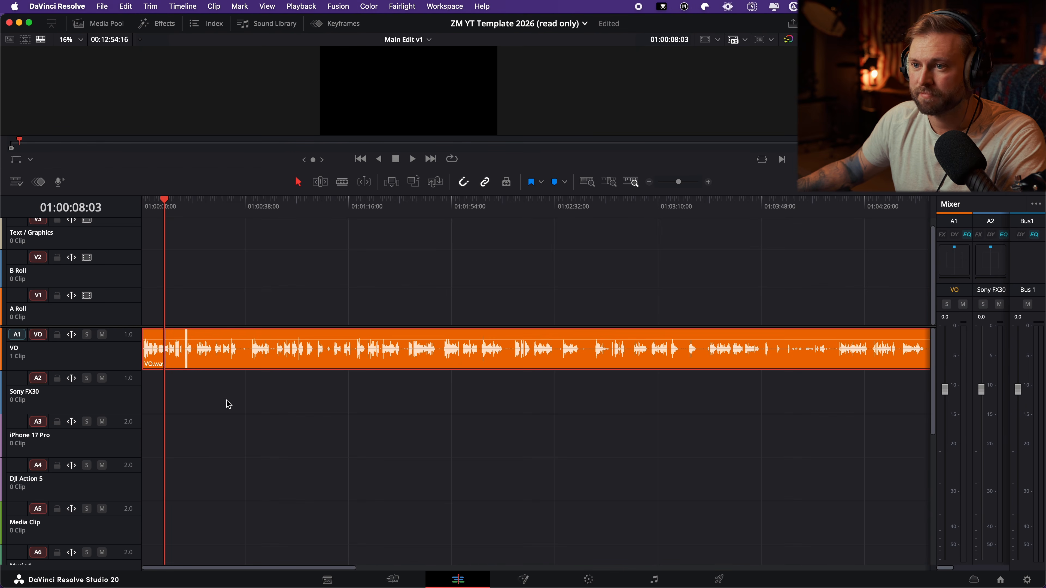
{"action": "mouse_move", "coordinate": [223, 357]}
{"action": "left_mouse_down"}
{"action": "mouse_move", "coordinate": [222, 392]}
{"action": "mouse_move", "coordinate": [222, 362]}
{"action": "left_mouse_up"}
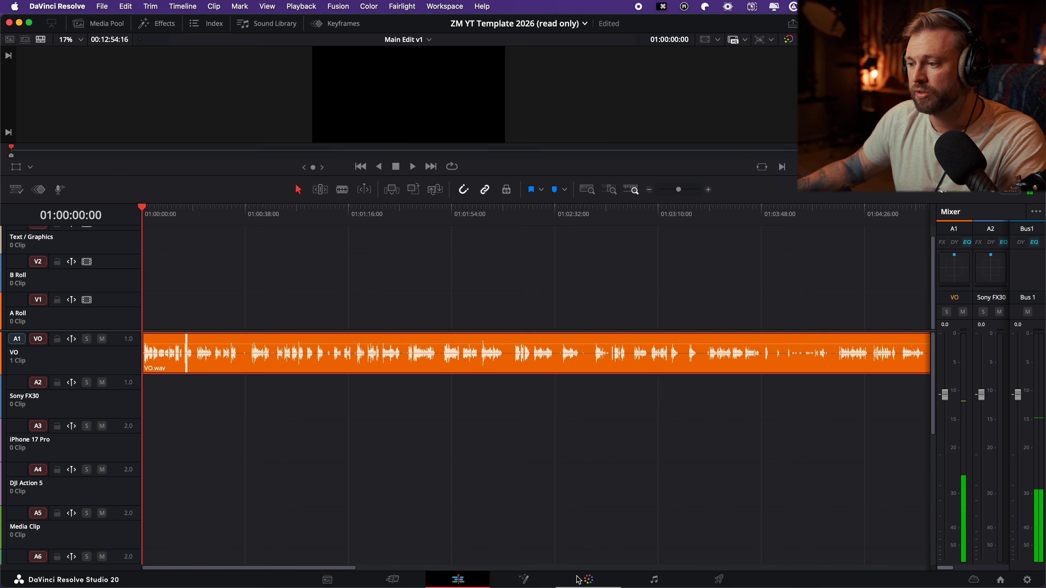
- Switch to the Fairlight page and reduce the track heights until all audio tracks fit in view
{"action": "left_click", "coordinate": [663, 581]}
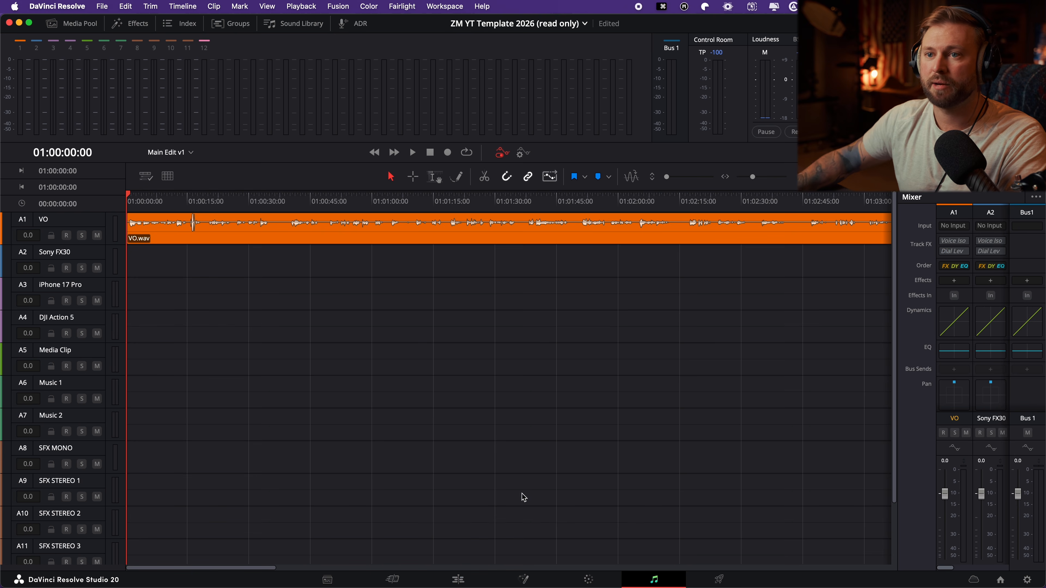
{"action": "scroll", "coordinate": [325, 397], "scroll_direction": "up", "scroll_amount": 4}
{"action": "key", "text": "f"}
{"action": "key", "text": "f"}
{"action": "key", "text": "f"}
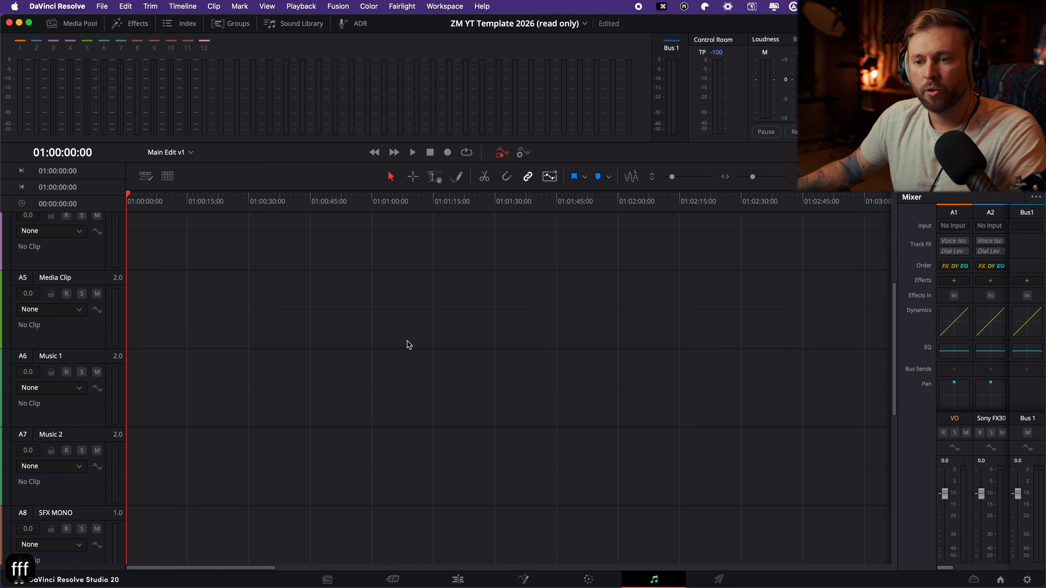
{"action": "scroll", "coordinate": [398, 353], "scroll_direction": "down", "scroll_amount": 3}
{"action": "scroll", "coordinate": [398, 353], "scroll_direction": "up", "scroll_amount": 3}
{"action": "scroll", "coordinate": [399, 354], "scroll_direction": "down", "scroll_amount": 3}
{"action": "scroll", "coordinate": [398, 357], "scroll_direction": "up", "scroll_amount": 3}
{"action": "scroll", "coordinate": [398, 357], "scroll_direction": "down", "scroll_amount": 2}
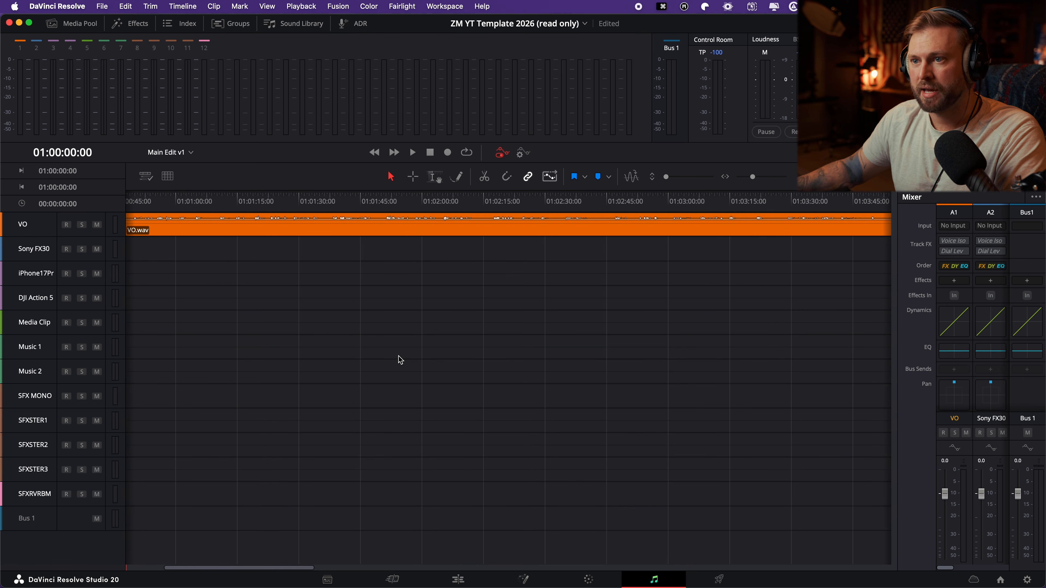
- Increase the track heights, select the VO track and widen the mixer to show channel strips A1 through A11
{"action": "scroll", "coordinate": [398, 357], "scroll_direction": "right", "scroll_amount": 10}
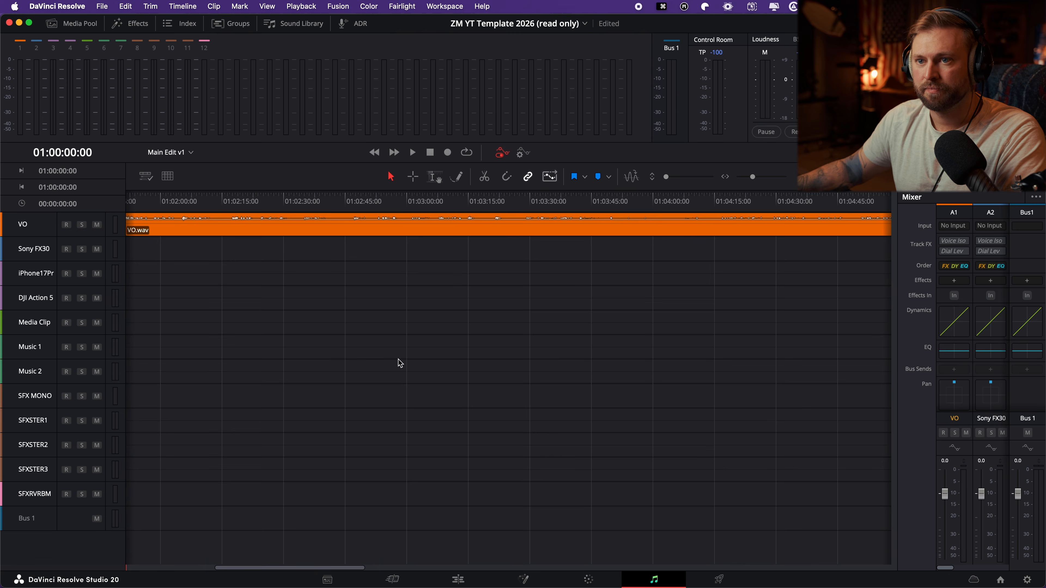
{"action": "scroll", "coordinate": [397, 361], "scroll_direction": "up", "scroll_amount": 3}
{"action": "scroll", "coordinate": [272, 338], "scroll_direction": "up", "scroll_amount": 5}
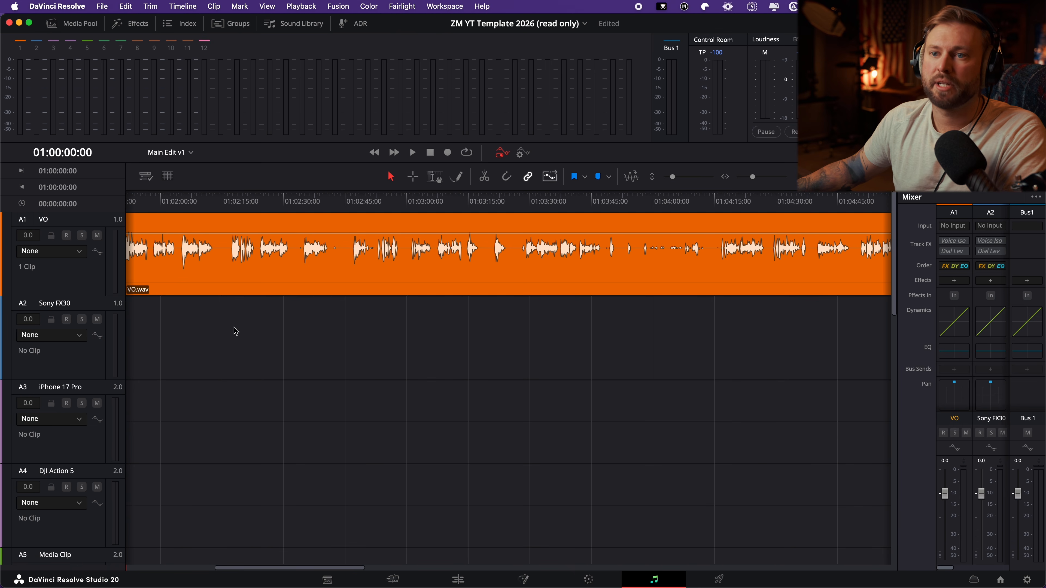
{"action": "left_click", "coordinate": [80, 285]}
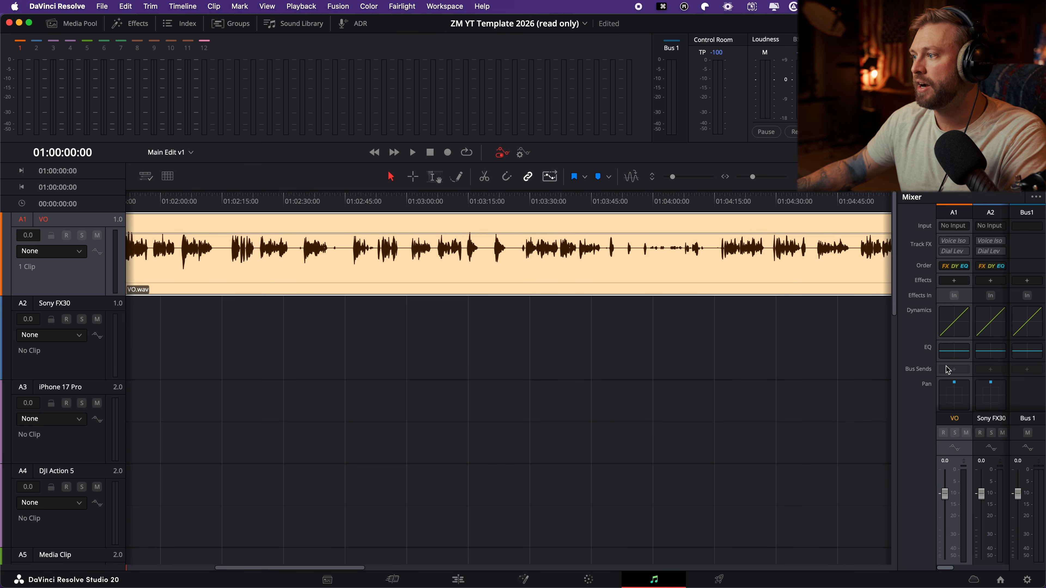
{"action": "left_click_drag", "start_coordinate": [896, 347], "coordinate": [454, 359]}
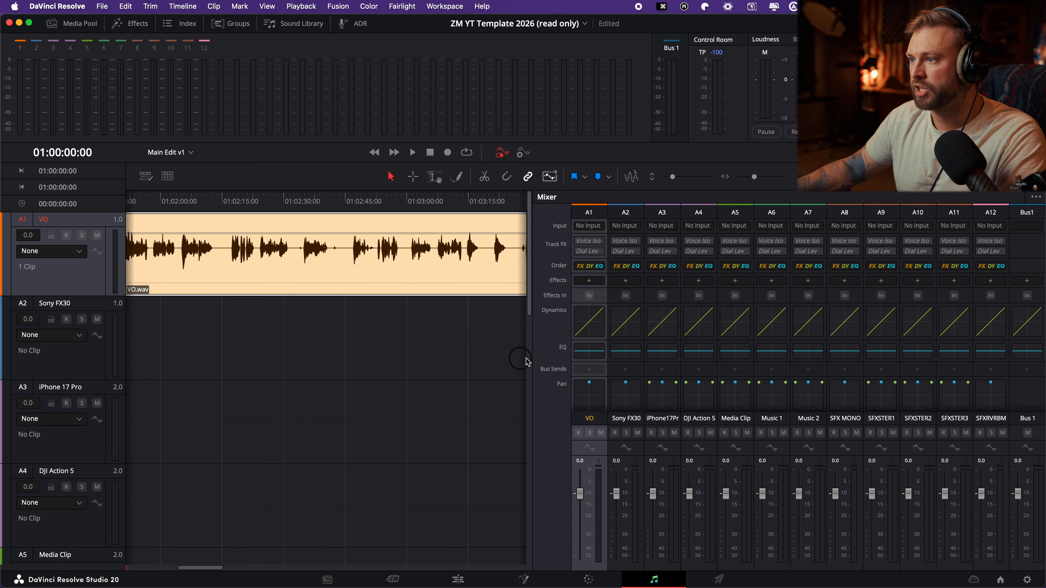
{"action": "left_click_drag", "start_coordinate": [527, 360], "coordinate": [565, 358]}
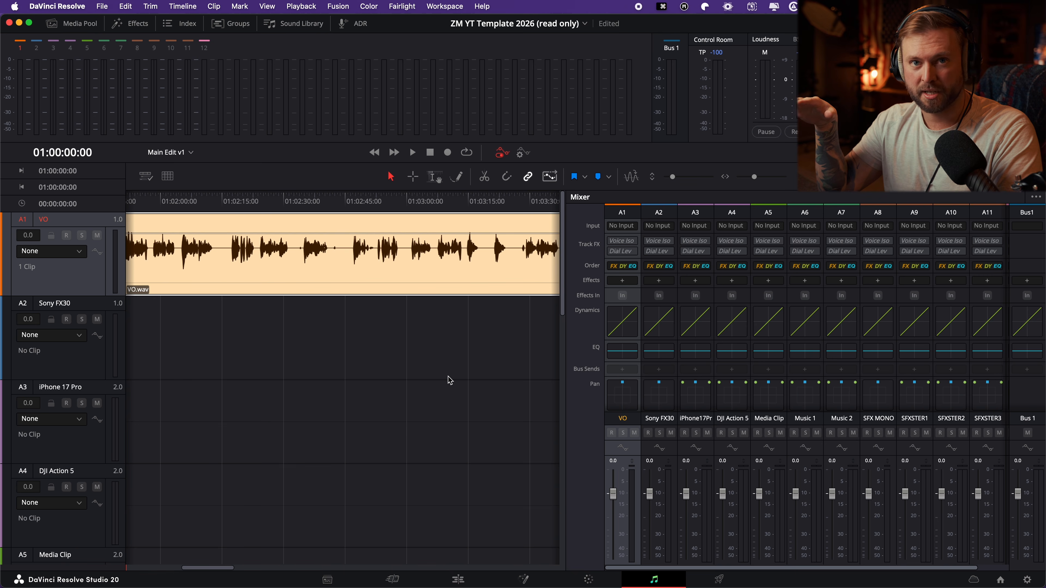
- Add a Vocal Channel effect to the VO track and load its "C2.5, 13db" preset
{"action": "left_click", "coordinate": [621, 280]}
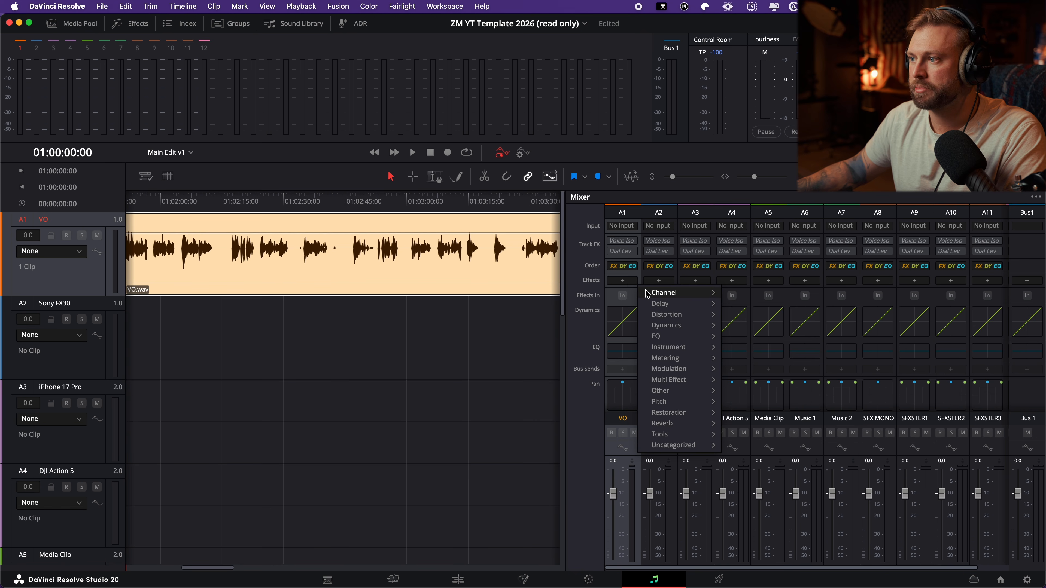
{"action": "mouse_move", "coordinate": [647, 293]}
{"action": "left_click", "coordinate": [746, 307]}
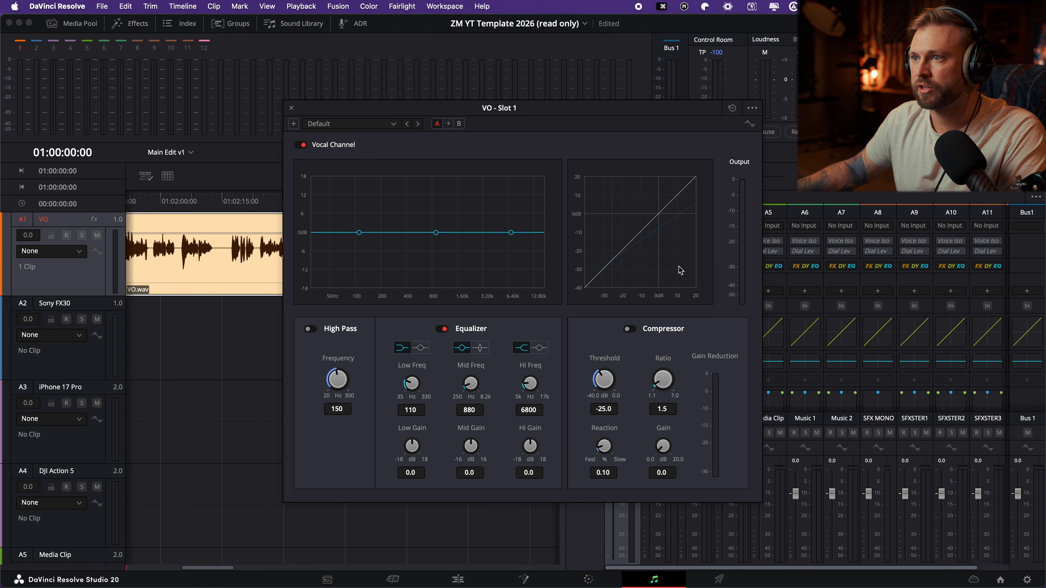
{"action": "mouse_move", "coordinate": [548, 111]}
{"action": "left_mouse_down"}
{"action": "mouse_move", "coordinate": [660, 243]}
{"action": "mouse_move", "coordinate": [605, 335]}
{"action": "mouse_move", "coordinate": [605, 255]}
{"action": "mouse_move", "coordinate": [543, 109]}
{"action": "left_mouse_up"}
{"action": "left_click", "coordinate": [354, 123]}
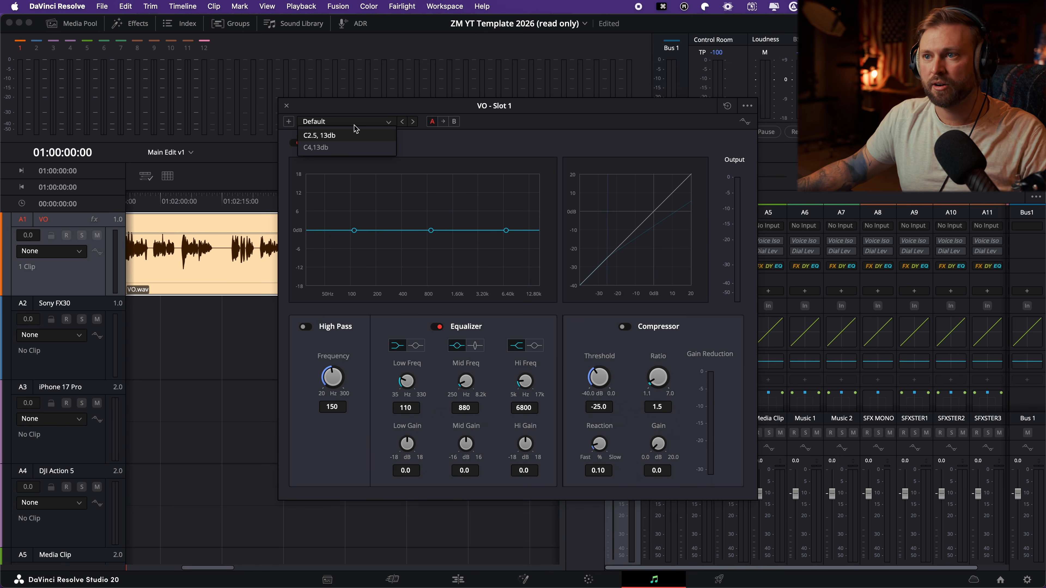
{"action": "left_click", "coordinate": [353, 135]}
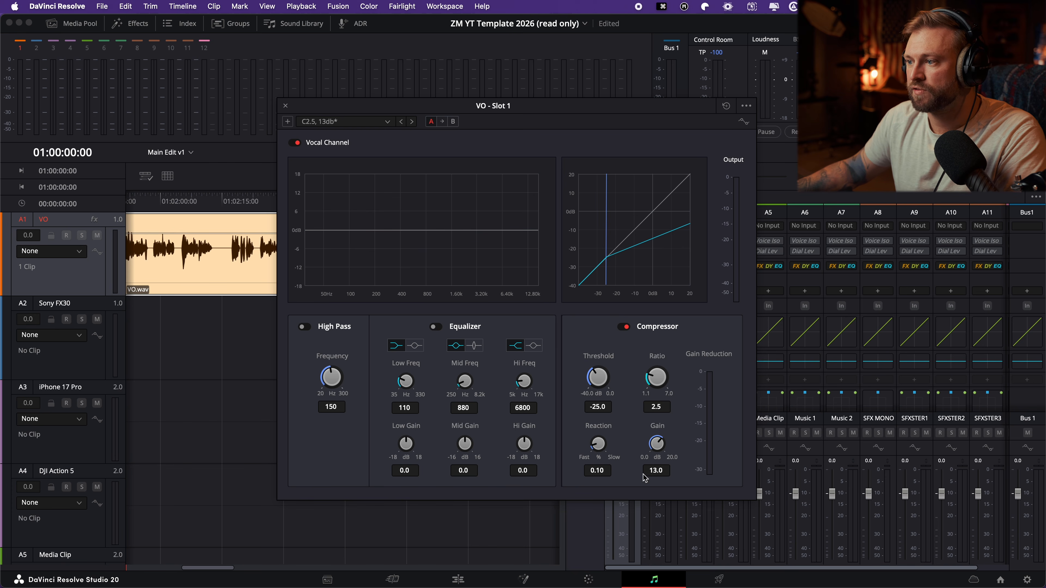
{"action": "left_click_drag", "start_coordinate": [582, 120], "coordinate": [553, 109]}
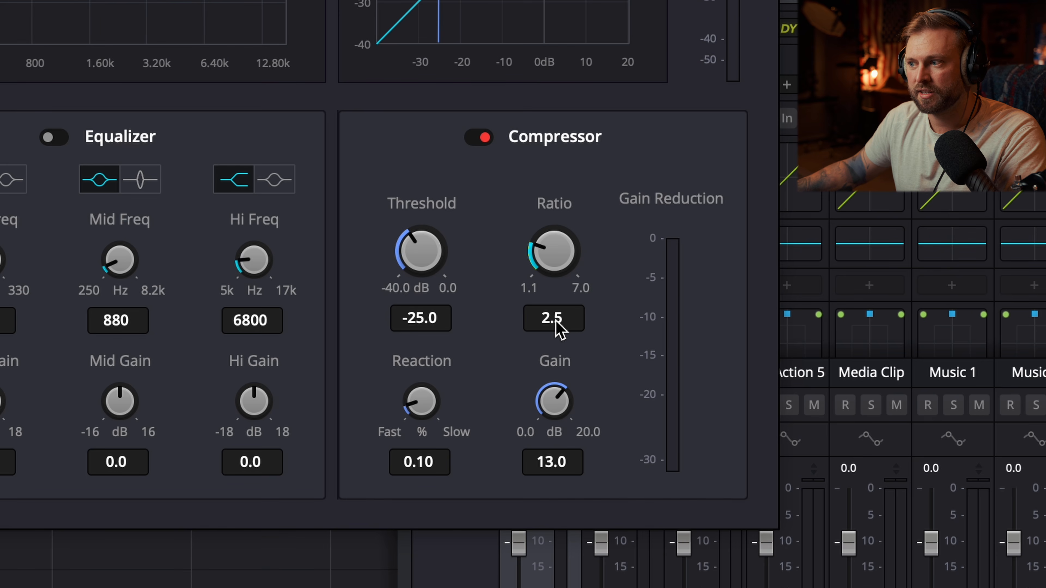
- Set the Vocal Channel compressor's ratio to 2.5 and its gain to 11 dB
{"action": "left_click_drag", "start_coordinate": [556, 263], "coordinate": [692, 263]}
{"action": "left_click", "coordinate": [554, 319]}
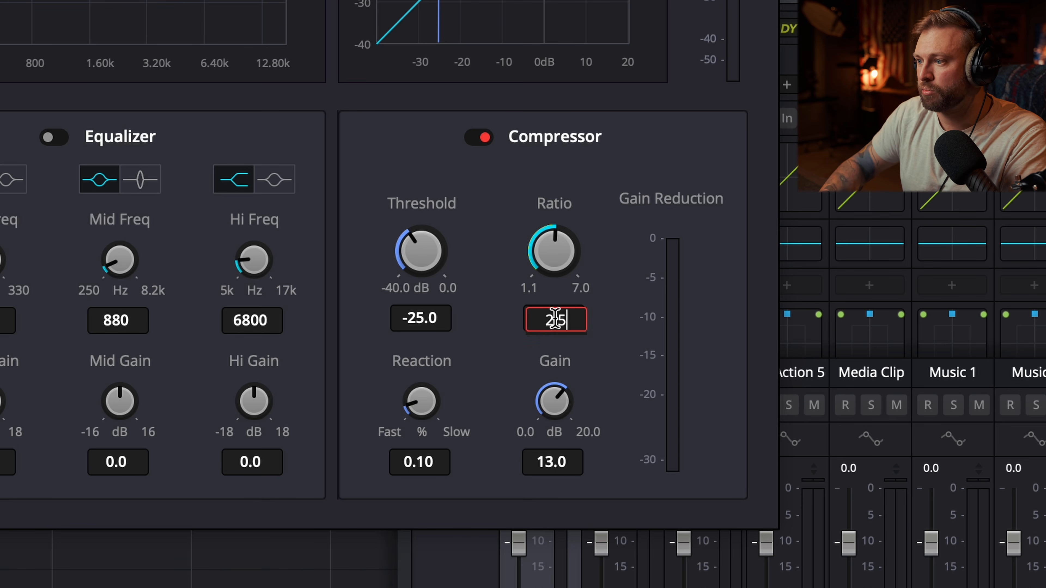
{"action": "key", "text": "Return"}
{"action": "left_click", "coordinate": [553, 463]}
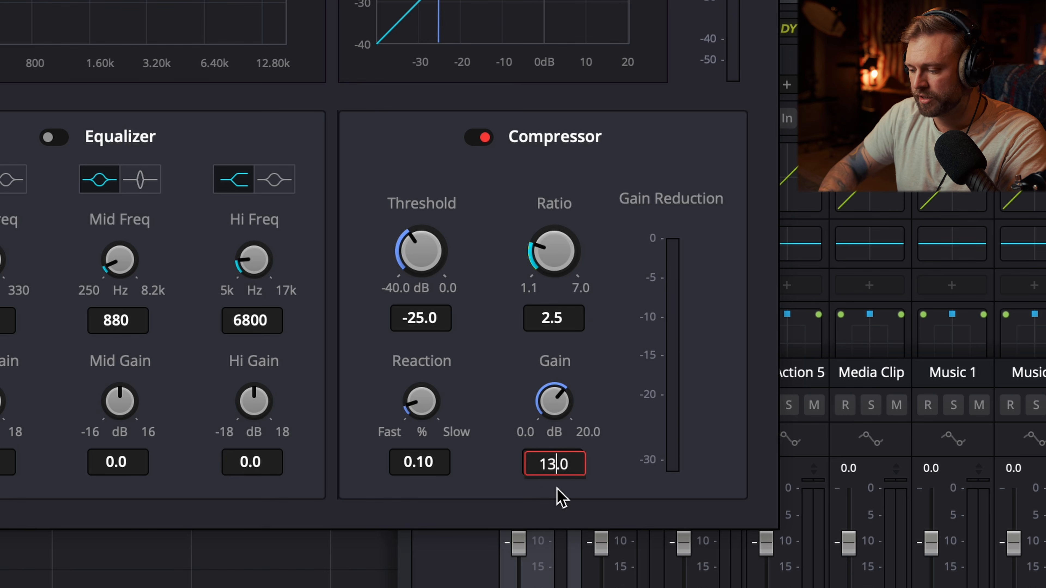
{"action": "key", "text": "BackSpace"}
{"action": "type", "text": "1"}
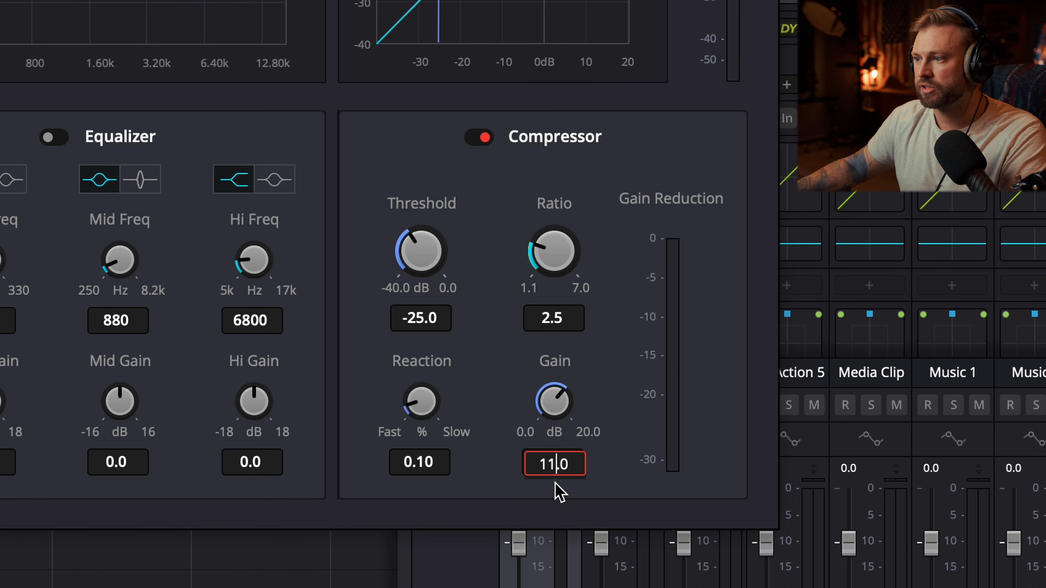
{"action": "key", "text": "Return"}
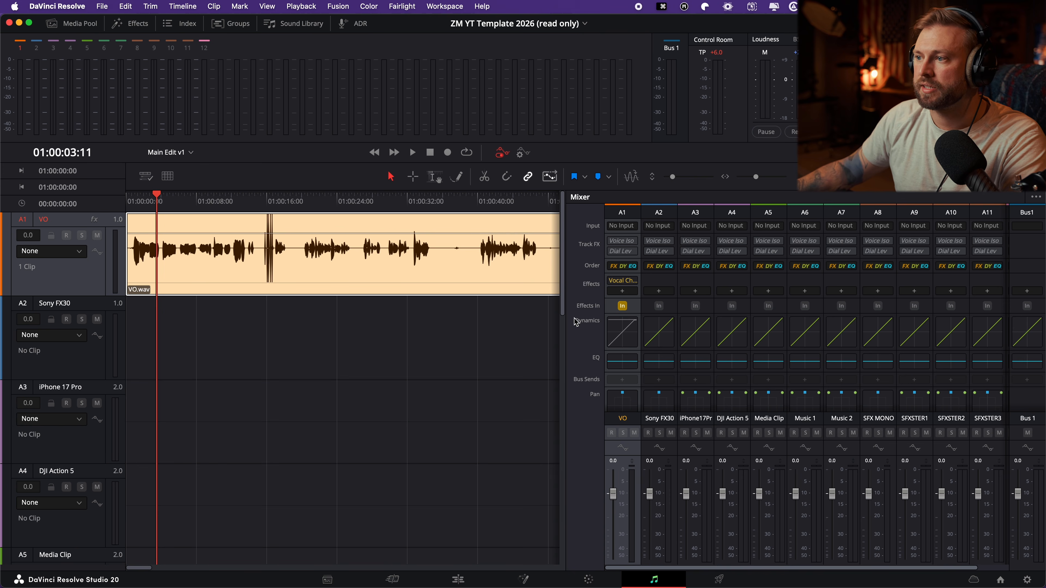
- Add a Fairlight FX Limiter to the VO track with the "-6" preset, stop playback and close the effect window
{"action": "left_click", "coordinate": [618, 293]}
{"action": "mouse_move", "coordinate": [659, 302]}
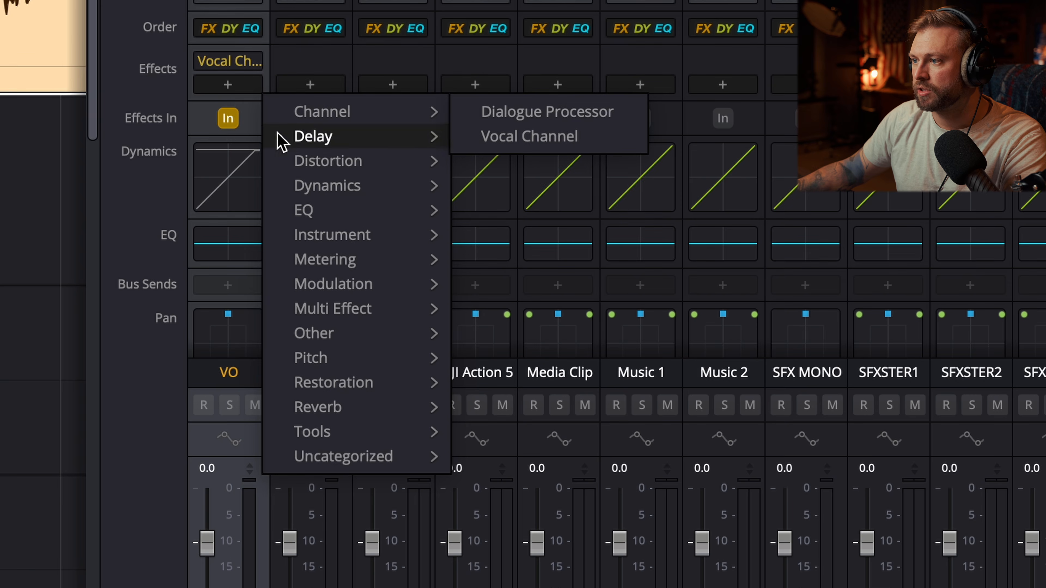
{"action": "mouse_move", "coordinate": [362, 191]}
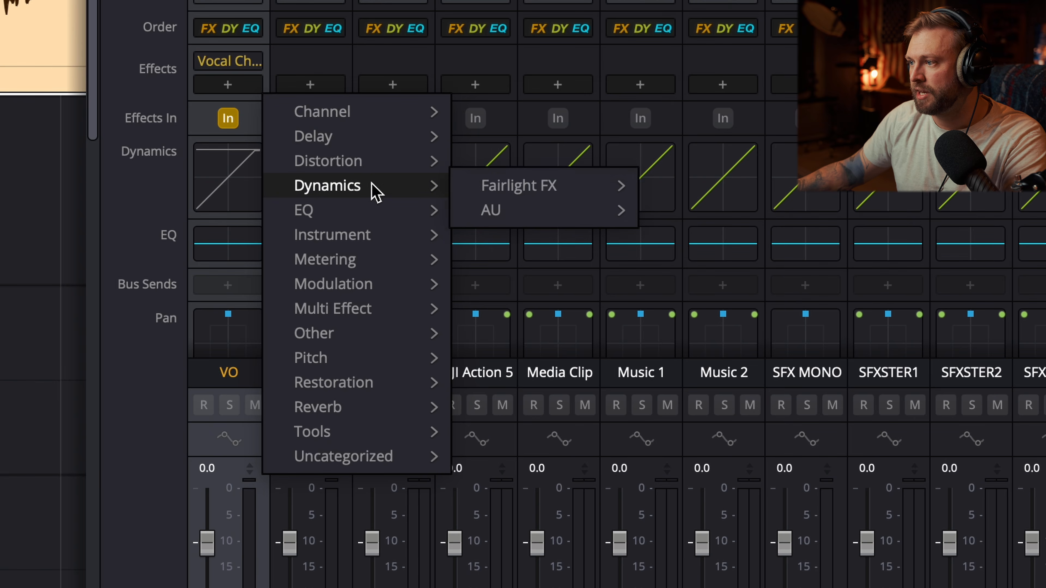
{"action": "mouse_move", "coordinate": [511, 190]}
{"action": "left_click", "coordinate": [691, 185]}
{"action": "left_click", "coordinate": [181, 90]}
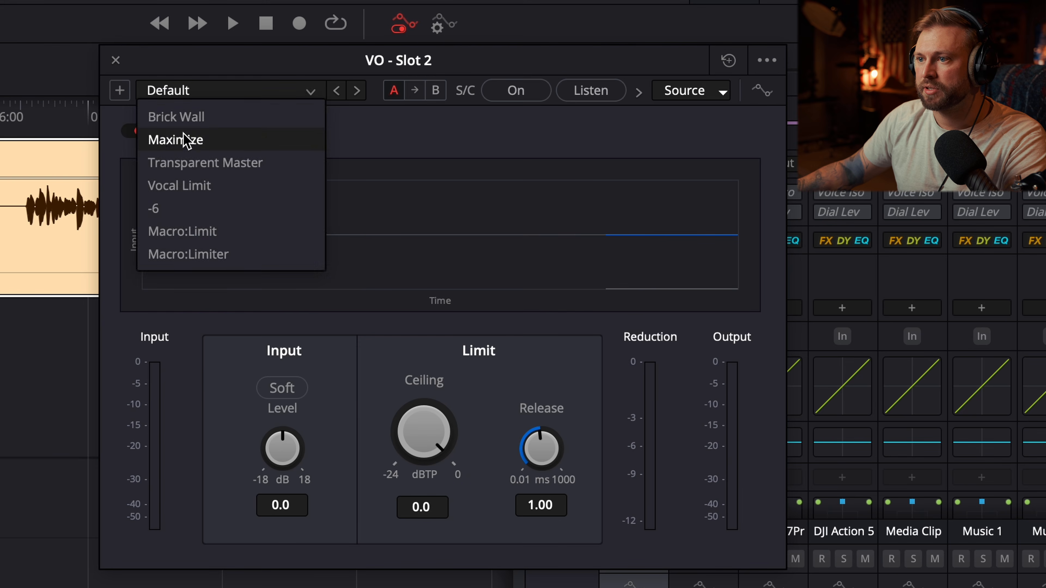
{"action": "left_click", "coordinate": [196, 208]}
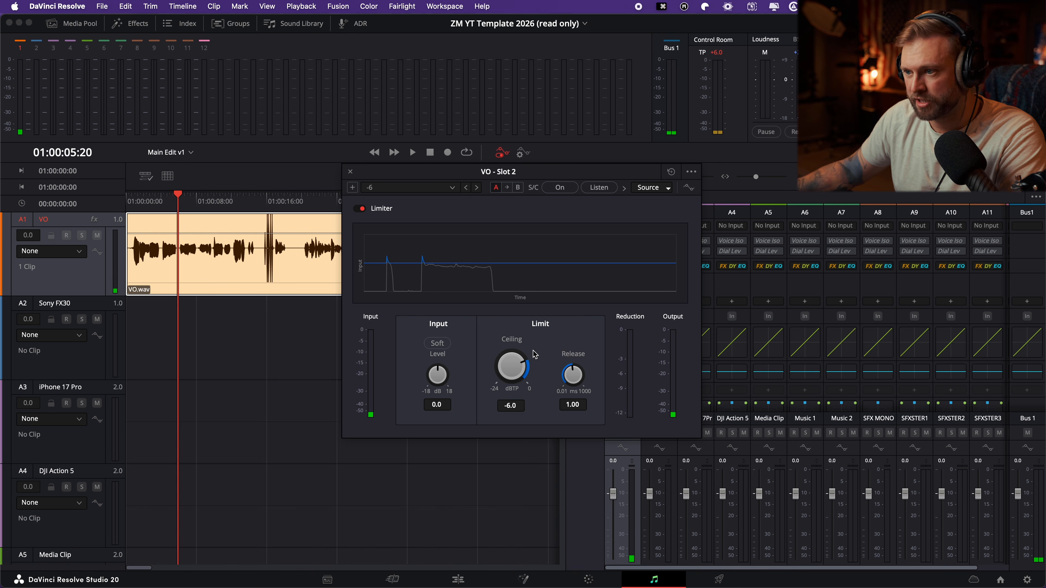
{"action": "key", "text": "space"}
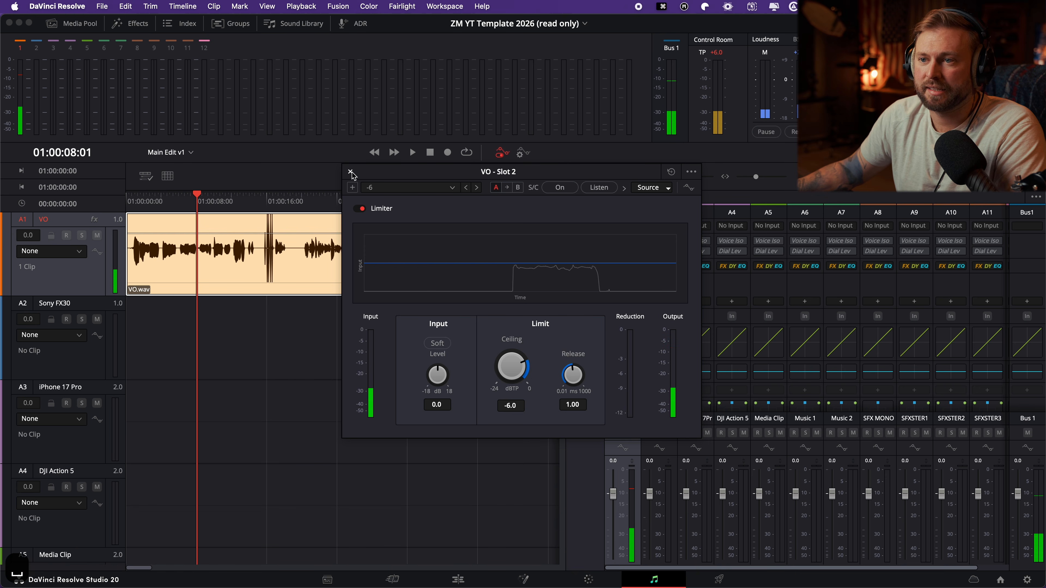
{"action": "left_click", "coordinate": [351, 172]}
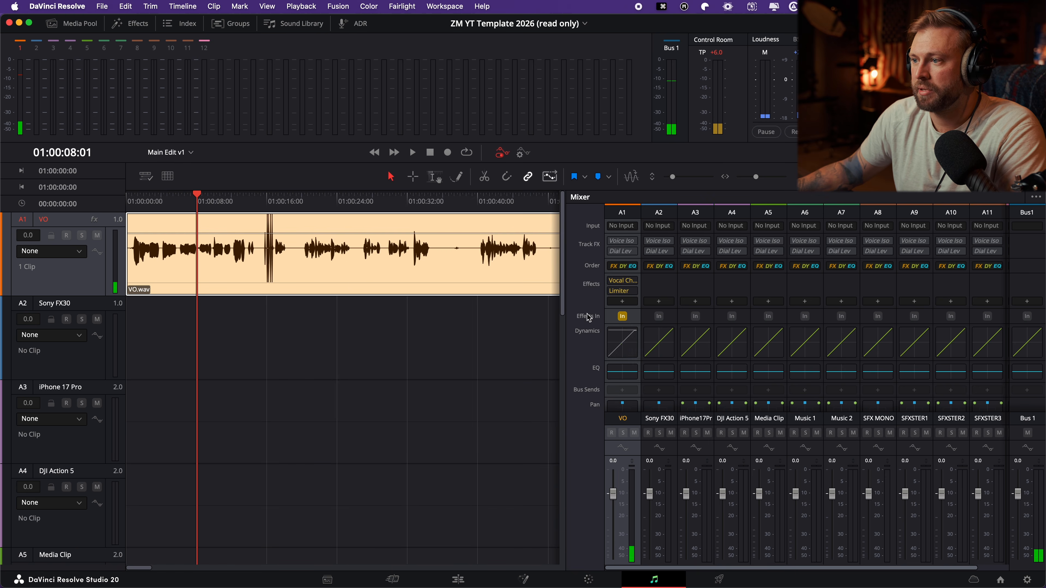
- Turn off the limiter in the VO track's channel Dynamics settings and close them
{"action": "double_click", "coordinate": [622, 342]}
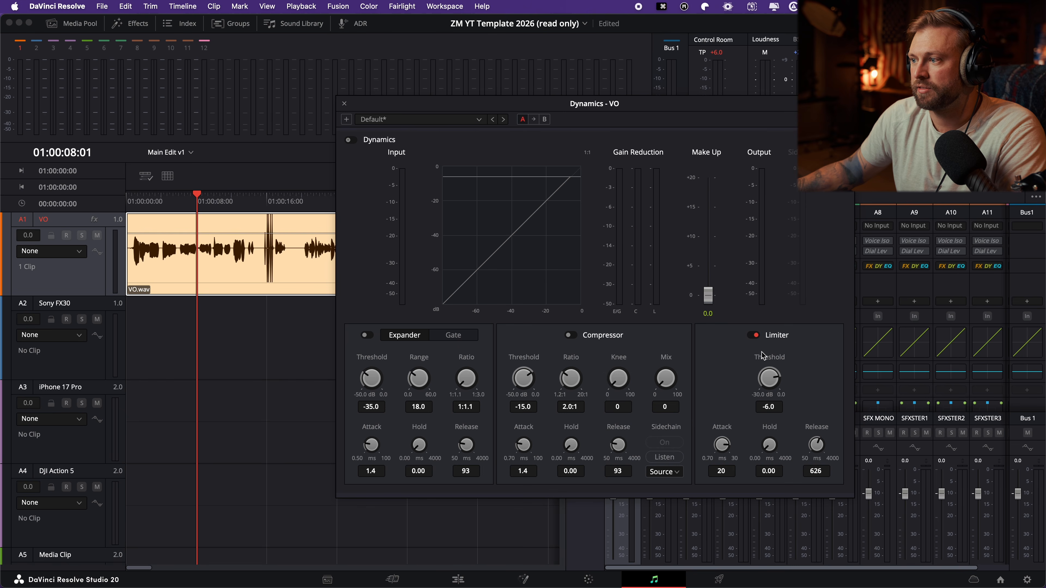
{"action": "left_click", "coordinate": [344, 105]}
{"action": "mouse_move", "coordinate": [620, 287]}
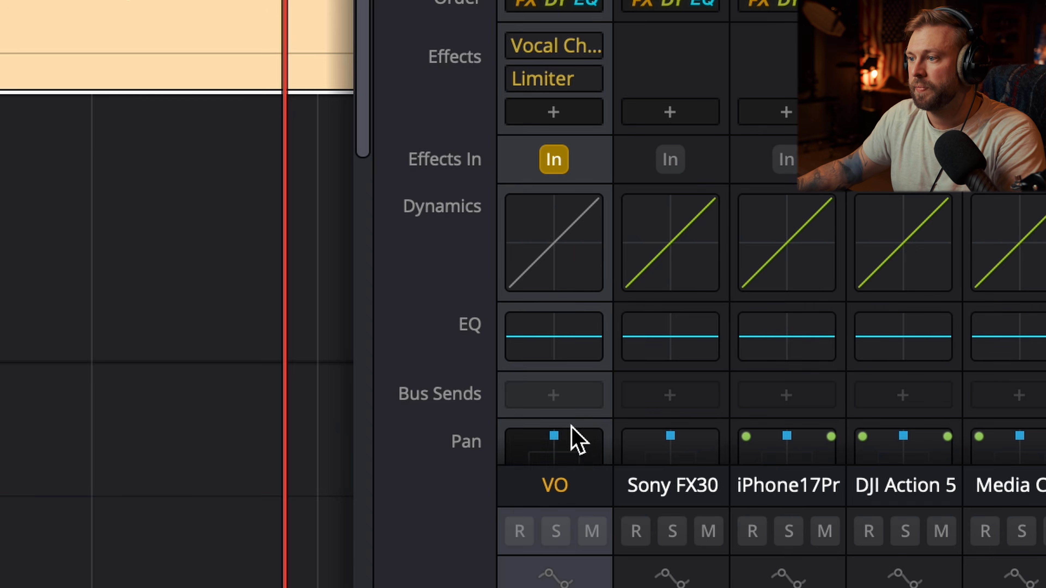
- Open the VO track's equalizer and load the DIALOGUE EQ BASE preset
{"action": "double_click", "coordinate": [564, 331]}
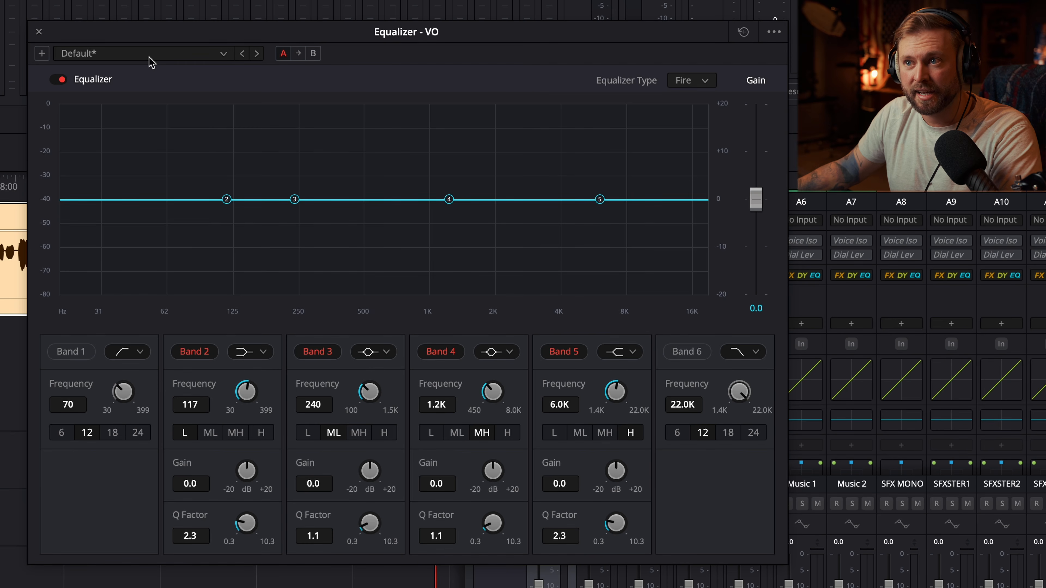
{"action": "left_click", "coordinate": [150, 57]}
{"action": "scroll", "coordinate": [150, 142], "scroll_direction": "down", "scroll_amount": 3}
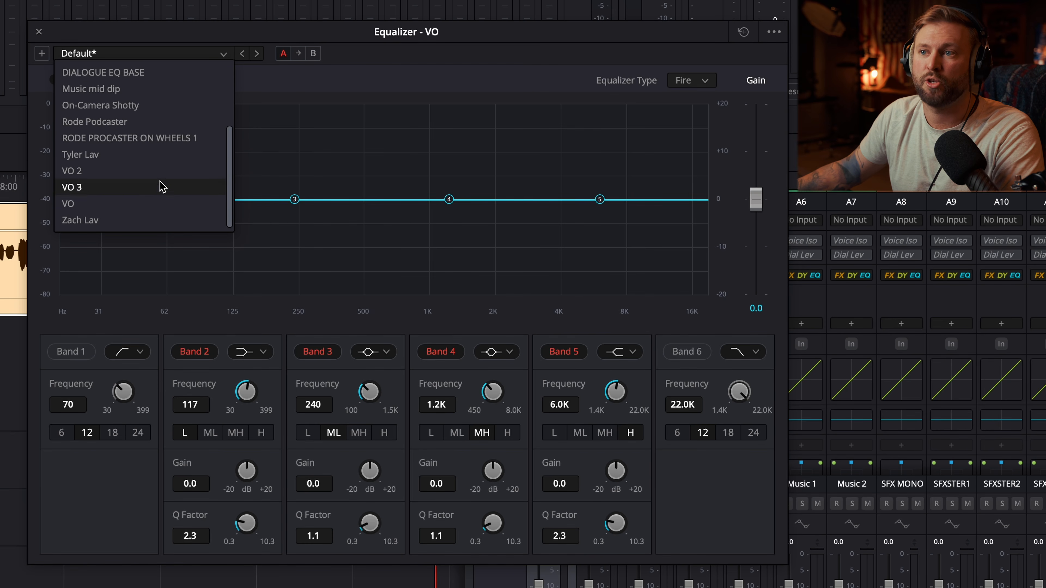
{"action": "left_click", "coordinate": [131, 74]}
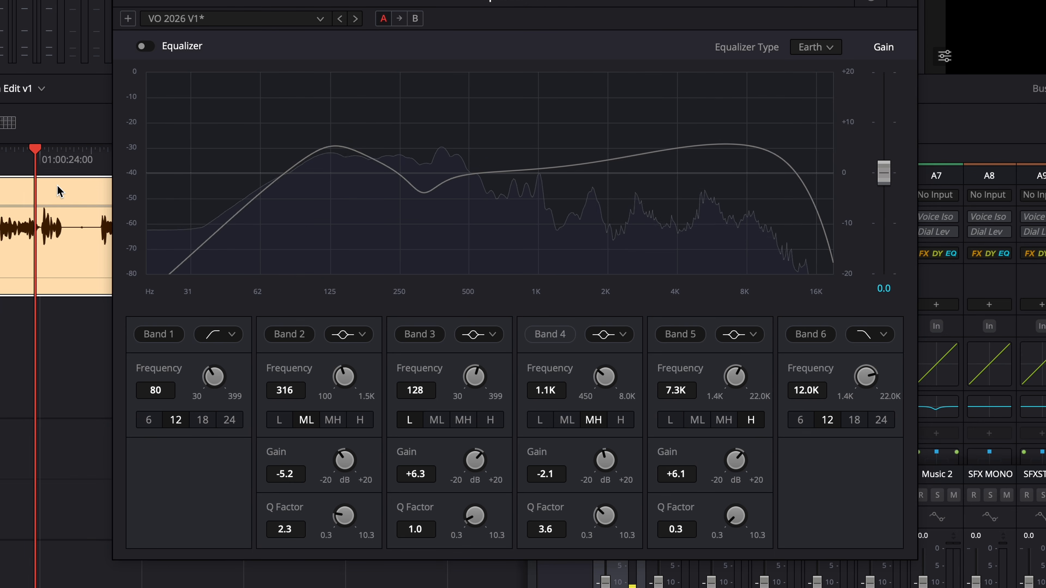
- Turn the VO equalizer back on and play the voiceover to compare the sound
{"action": "key", "text": "space"}
{"action": "left_click", "coordinate": [150, 46]}
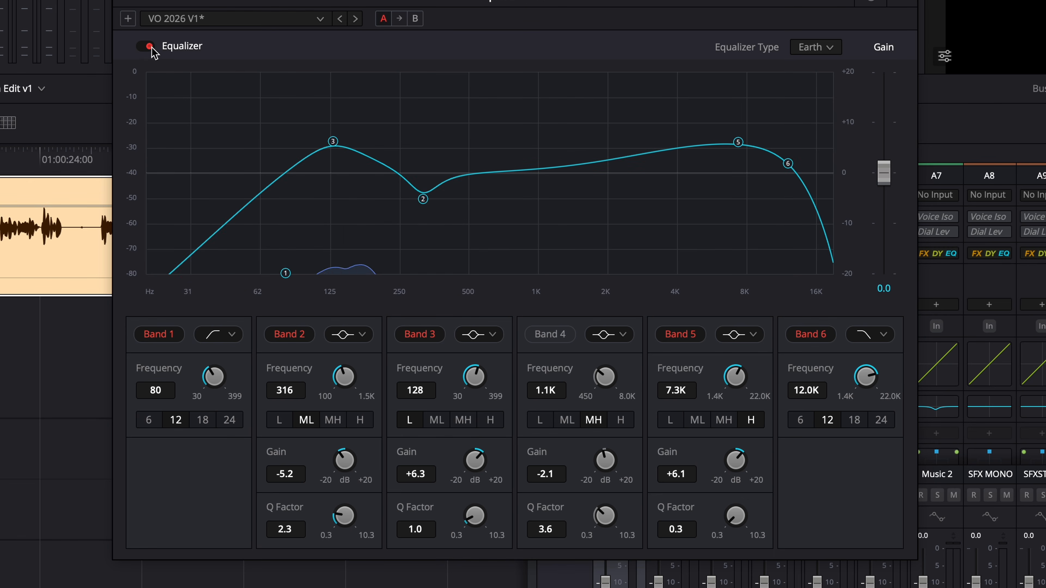
{"action": "key", "text": "space"}
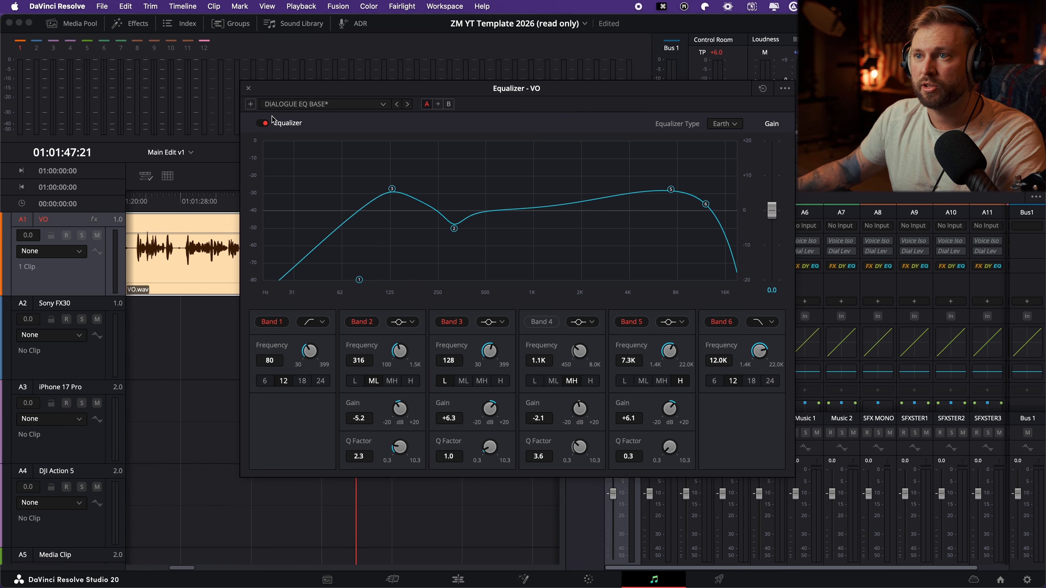
- Save the VO equalizer settings as a new preset named "VO 2026 V1"
{"action": "left_click", "coordinate": [250, 104]}
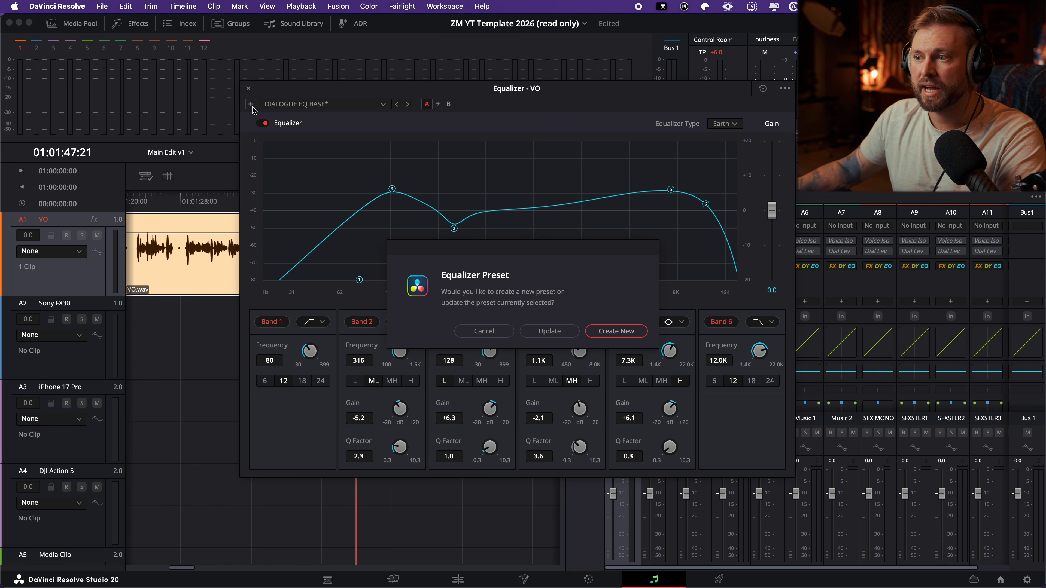
{"action": "left_click", "coordinate": [596, 331]}
{"action": "type", "text": "VO"}
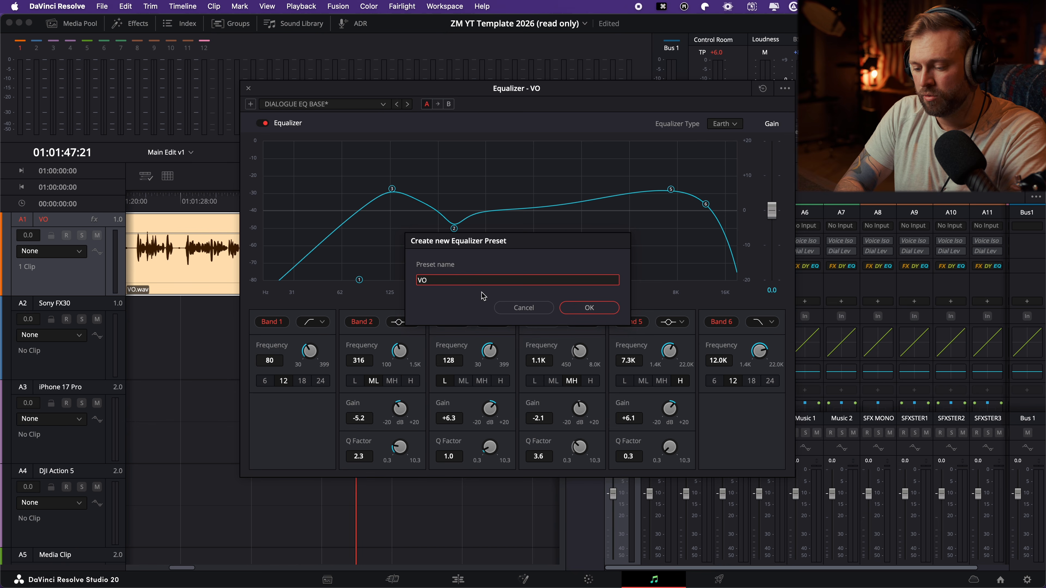
{"action": "type", "text": " 202024"}
{"action": "key", "text": "BackSpace"}
{"action": "key", "text": "BackSpace"}
{"action": "key", "text": "BackSpace"}
{"action": "type", "text": "6 V1"}
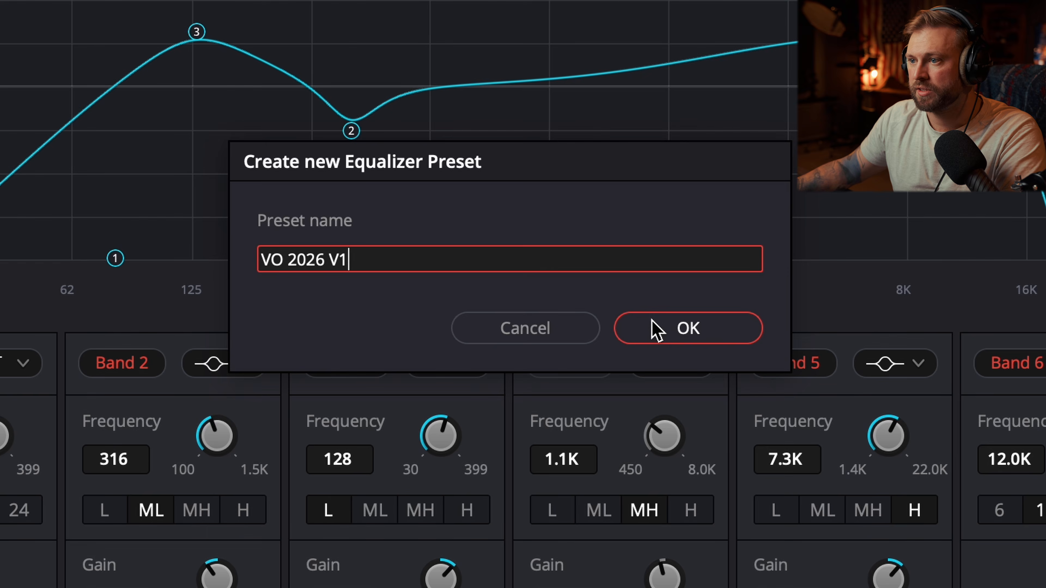
{"action": "left_click", "coordinate": [655, 330]}
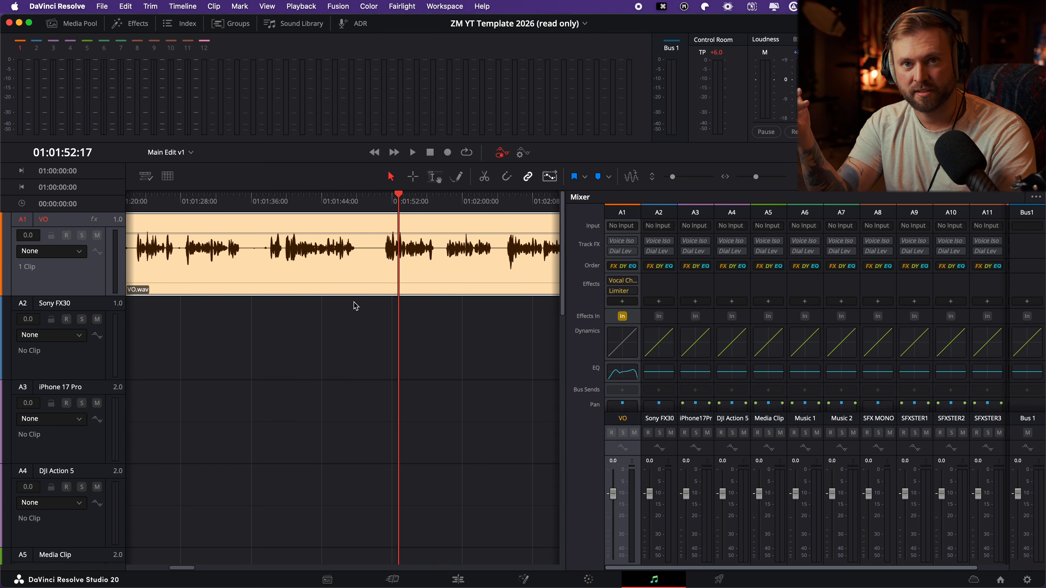
- Switch to the Edit page and look over the timeline's audio tracks down to SFX MONO
{"action": "key", "text": "shift+4"}
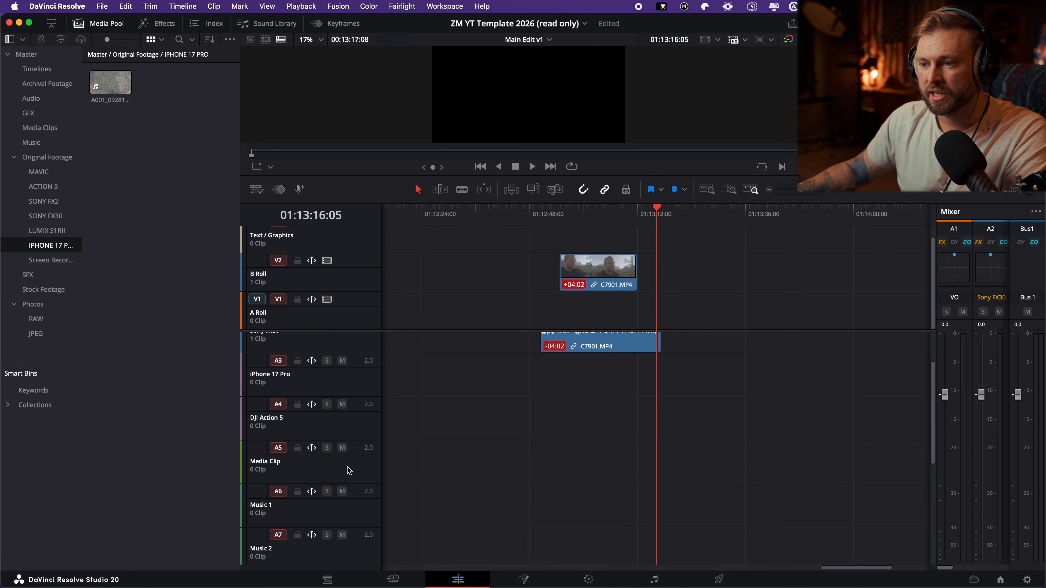
{"action": "scroll", "coordinate": [349, 471], "scroll_direction": "down", "scroll_amount": 3}
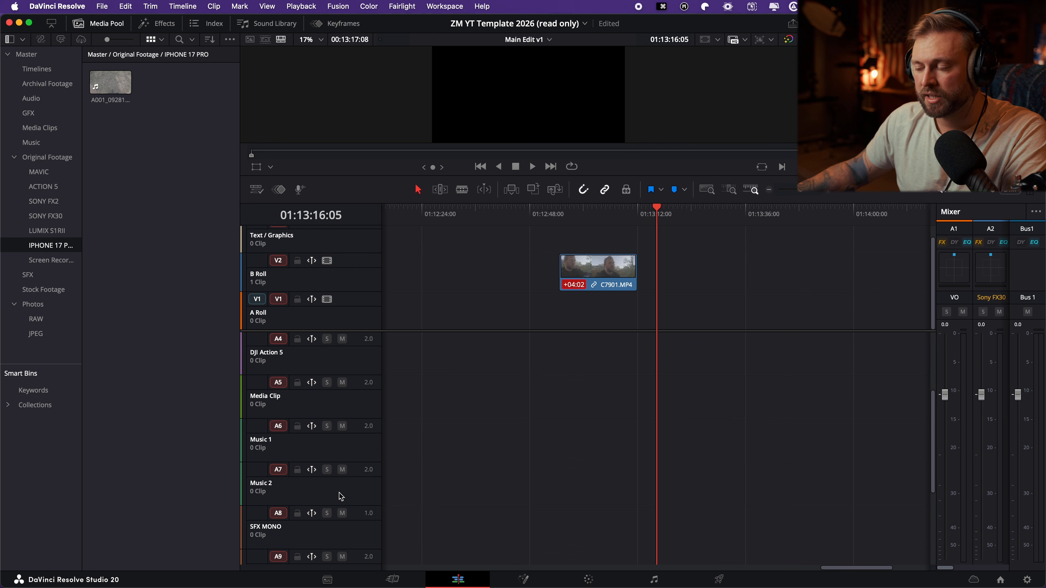
- Load the Music mid dip equalizer preset on the Music 1 track in Fairlight
{"action": "left_click", "coordinate": [644, 583]}
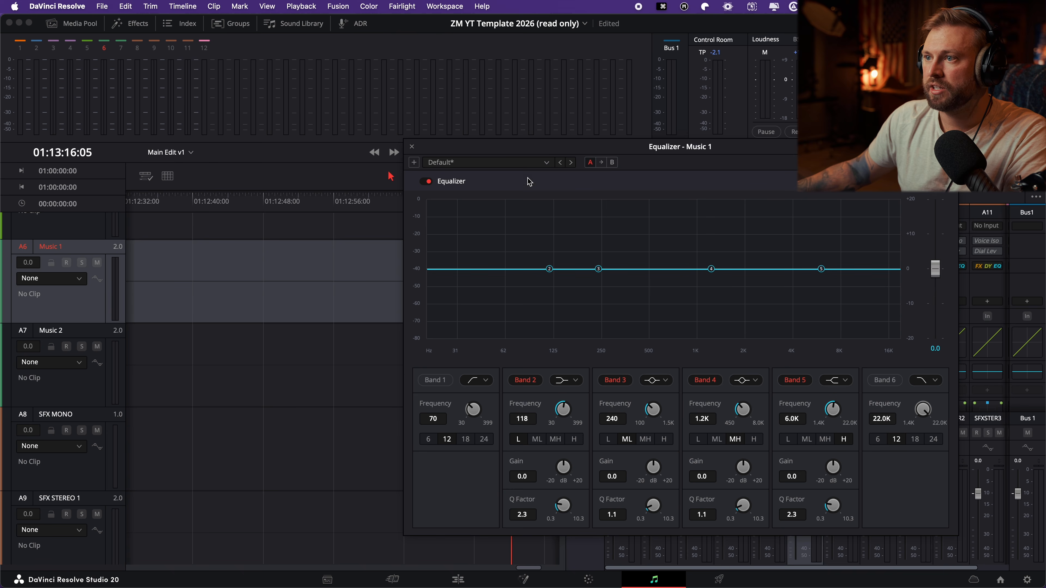
{"action": "left_click", "coordinate": [497, 163]}
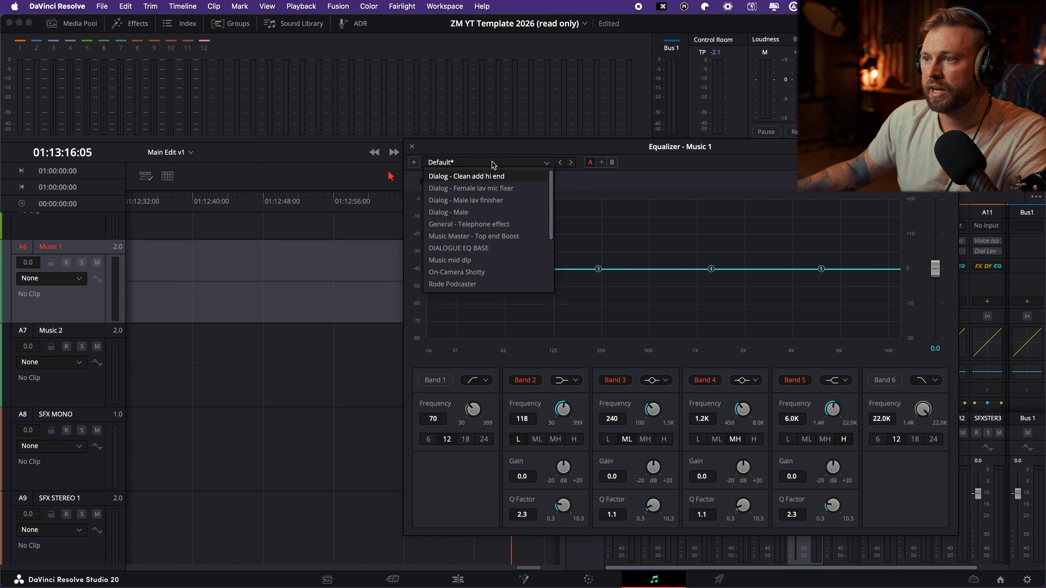
{"action": "left_click", "coordinate": [478, 260]}
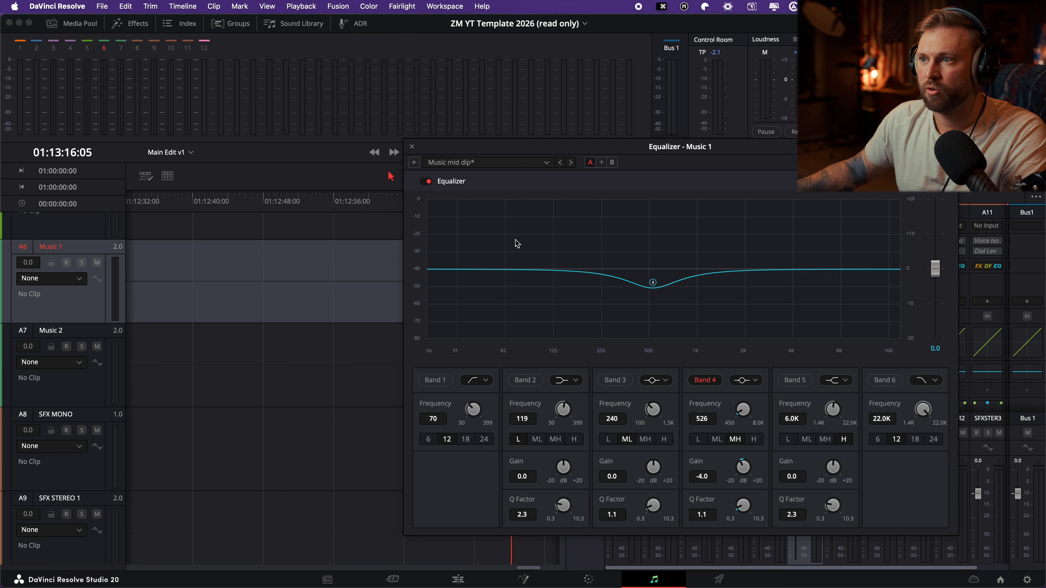
{"action": "left_click", "coordinate": [412, 148]}
- Open the Music 2 track's equalizer and load the Music mid dip preset
{"action": "double_click", "coordinate": [844, 374]}
{"action": "left_click", "coordinate": [490, 162]}
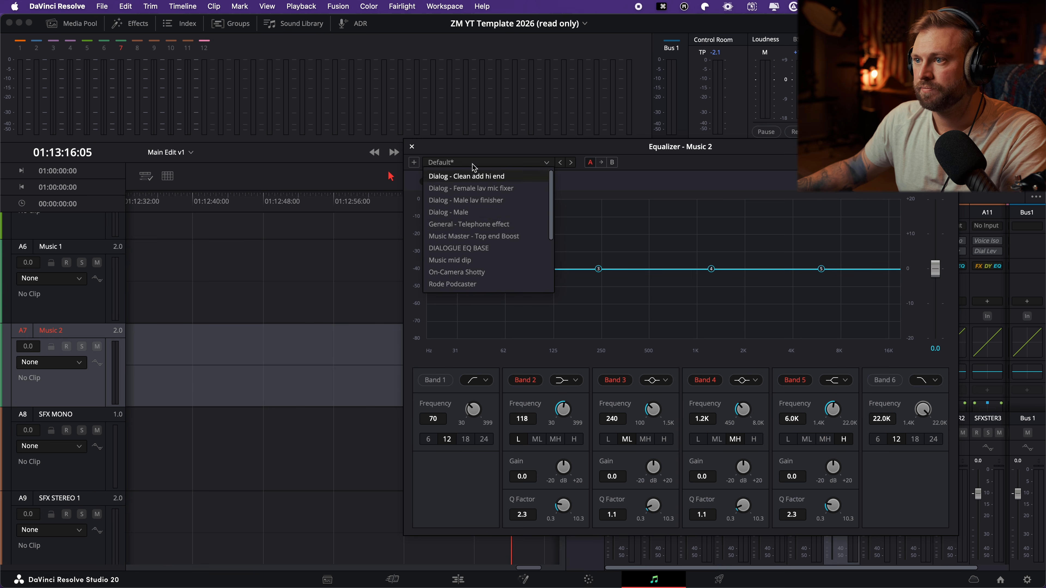
{"action": "left_click", "coordinate": [471, 264]}
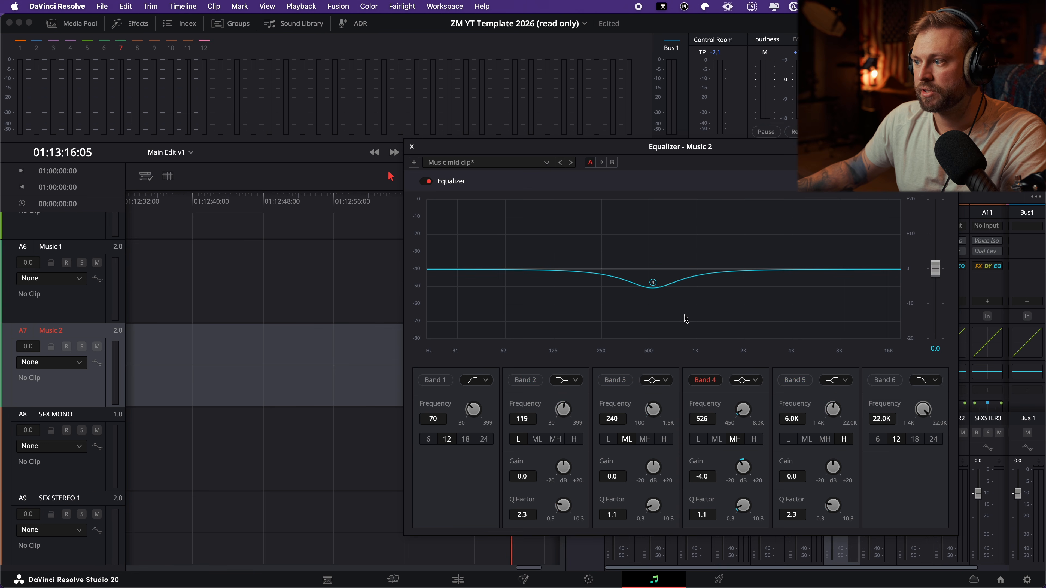
{"action": "left_click_drag", "start_coordinate": [442, 145], "coordinate": [393, 131]}
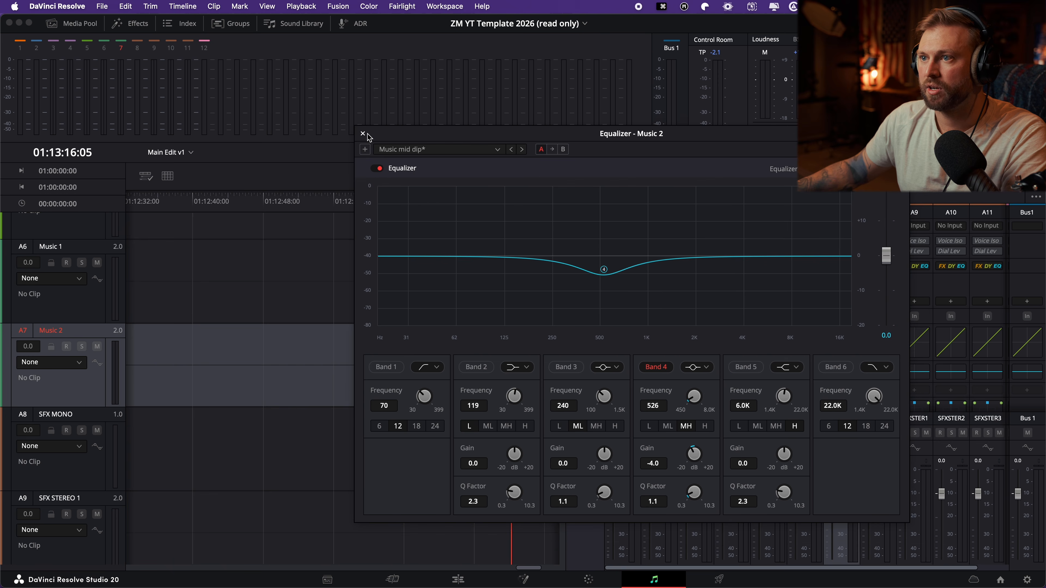
{"action": "left_click", "coordinate": [366, 134]}
- Switch to the Edit page and look at the Change Track Type options for the SFX MONO track
{"action": "key", "text": "shift+4"}
{"action": "right_click", "coordinate": [83, 378]}
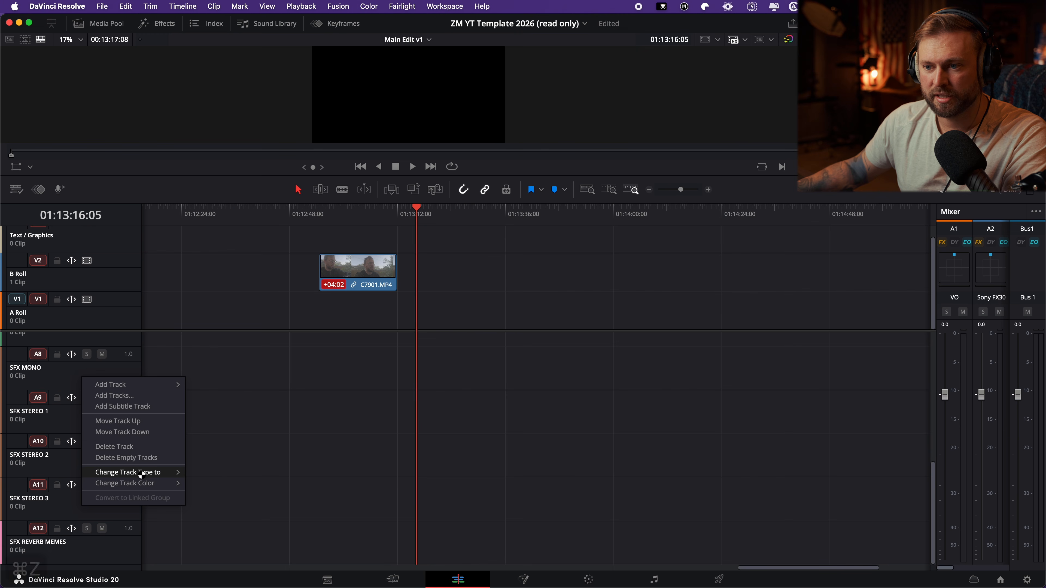
{"action": "left_click", "coordinate": [204, 473]}
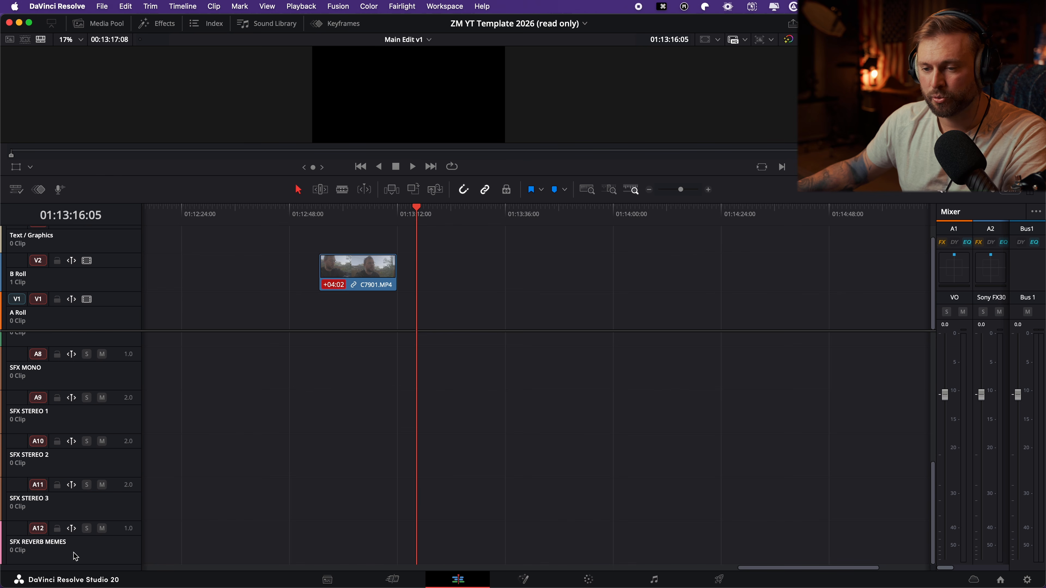
- Add the Reverb effect to the SFX REVERB MEMES track in Fairlight and load its Long SFX Verb 1 preset
{"action": "left_click", "coordinate": [657, 580]}
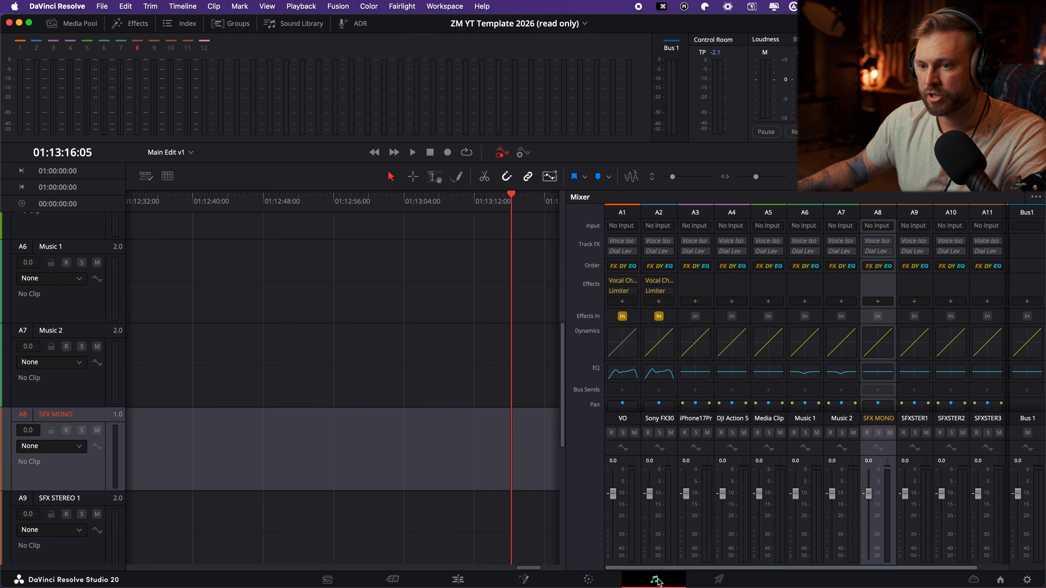
{"action": "key", "text": "shift+4"}
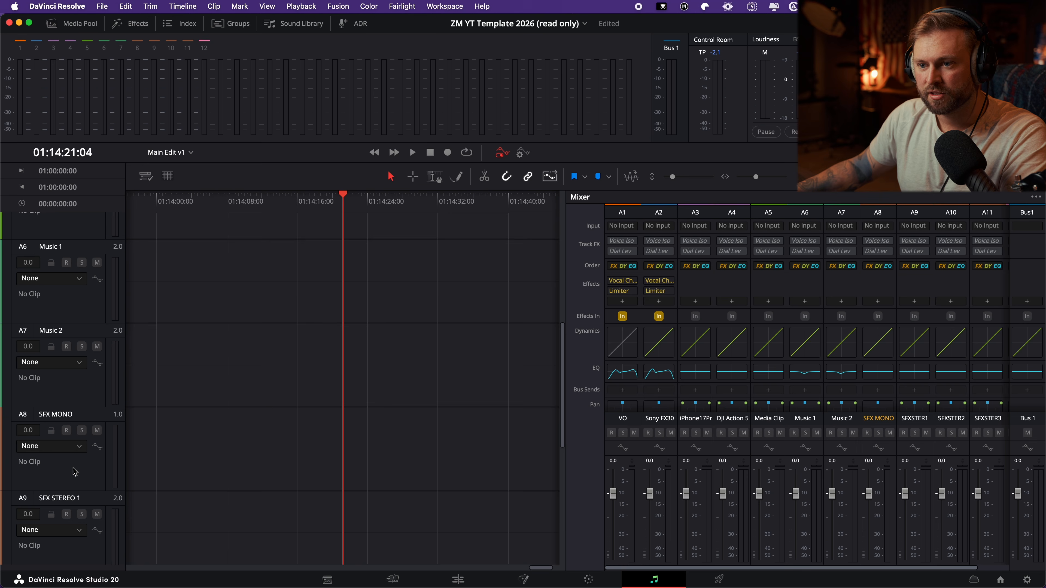
{"action": "scroll", "coordinate": [73, 470], "scroll_direction": "down", "scroll_amount": 10}
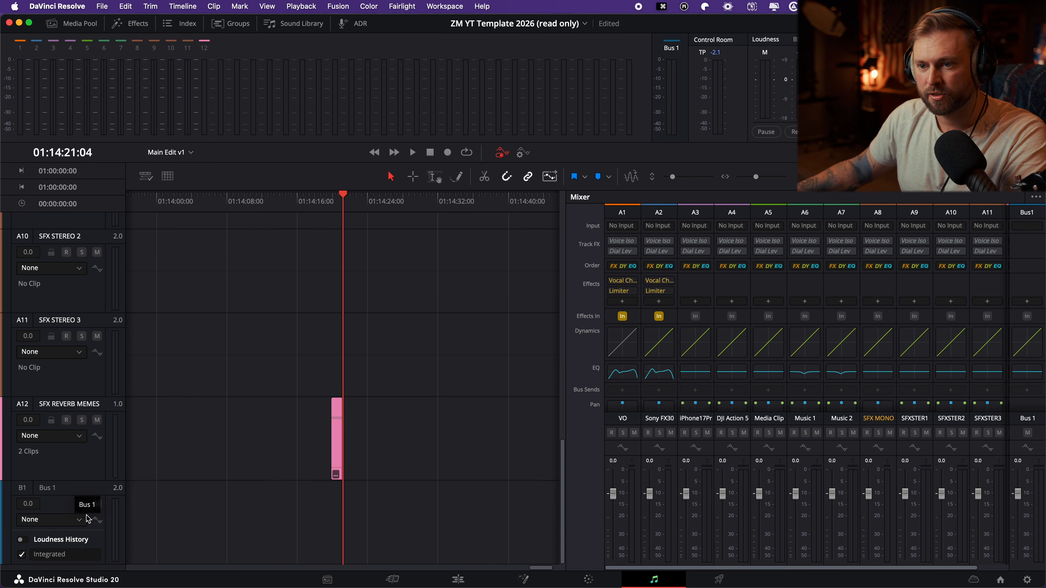
{"action": "left_click", "coordinate": [75, 473]}
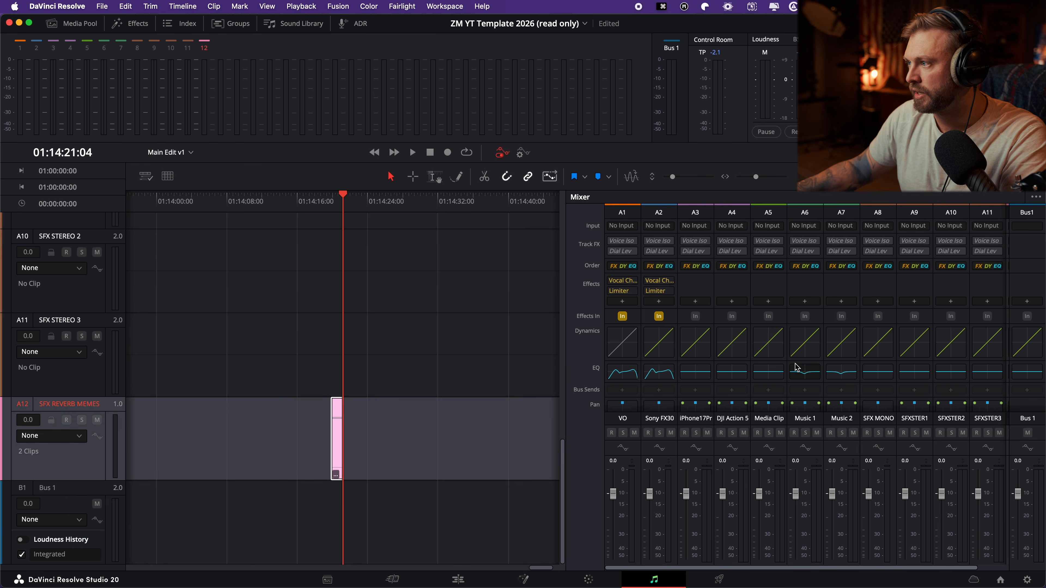
{"action": "scroll", "coordinate": [813, 334], "scroll_direction": "right", "scroll_amount": 2}
{"action": "left_click", "coordinate": [991, 301]}
{"action": "mouse_move", "coordinate": [1006, 444]}
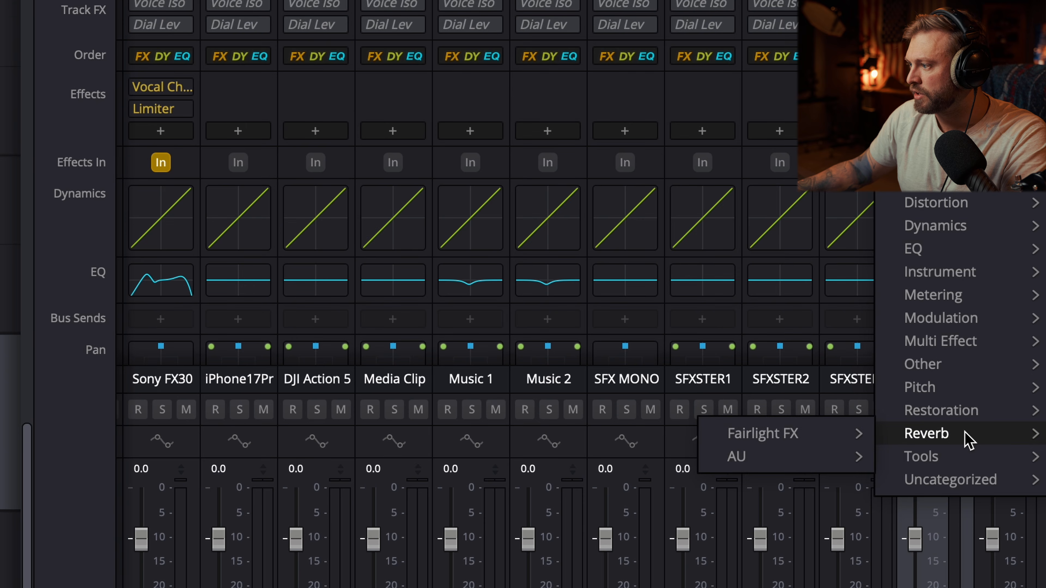
{"action": "mouse_move", "coordinate": [712, 439]}
{"action": "left_click", "coordinate": [984, 438]}
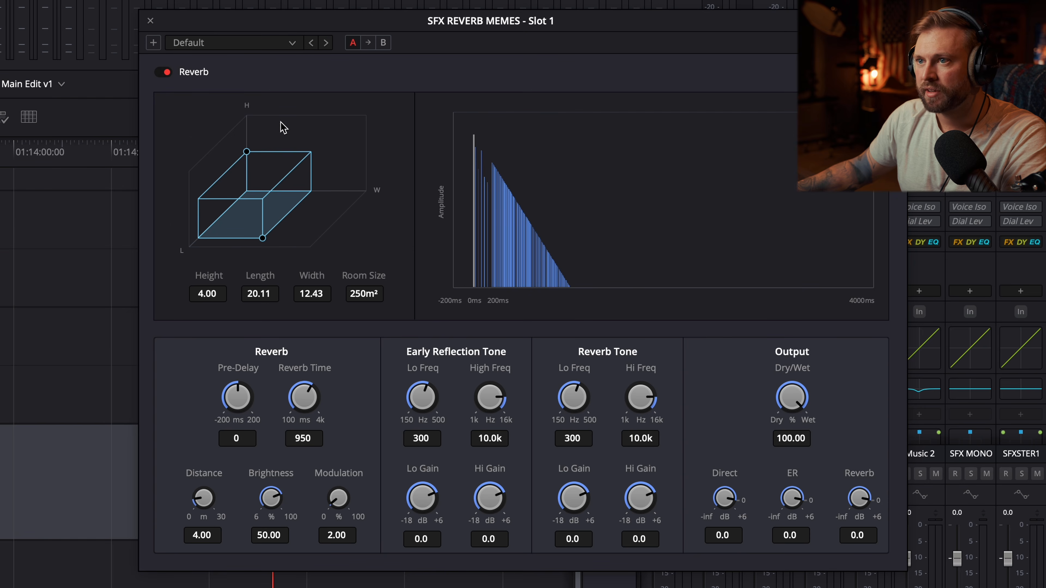
{"action": "left_click", "coordinate": [217, 49]}
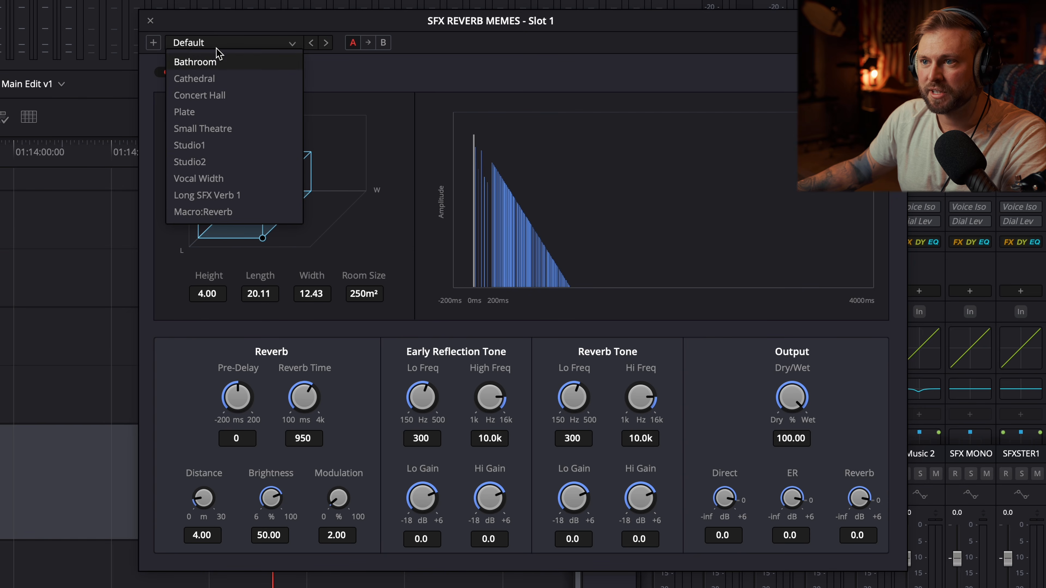
{"action": "left_click", "coordinate": [241, 195]}
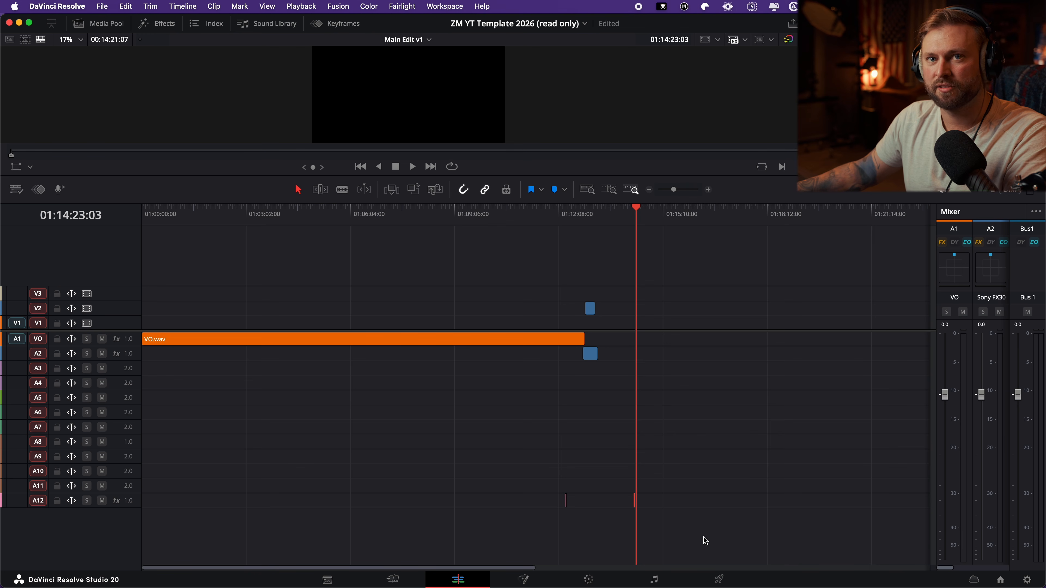
- Delete every clip from the Main Edit v1 timeline and remove all media pool bins except Timelines
{"action": "left_click_drag", "start_coordinate": [765, 543], "coordinate": [26, 233]}
{"action": "key", "text": "BackSpace"}
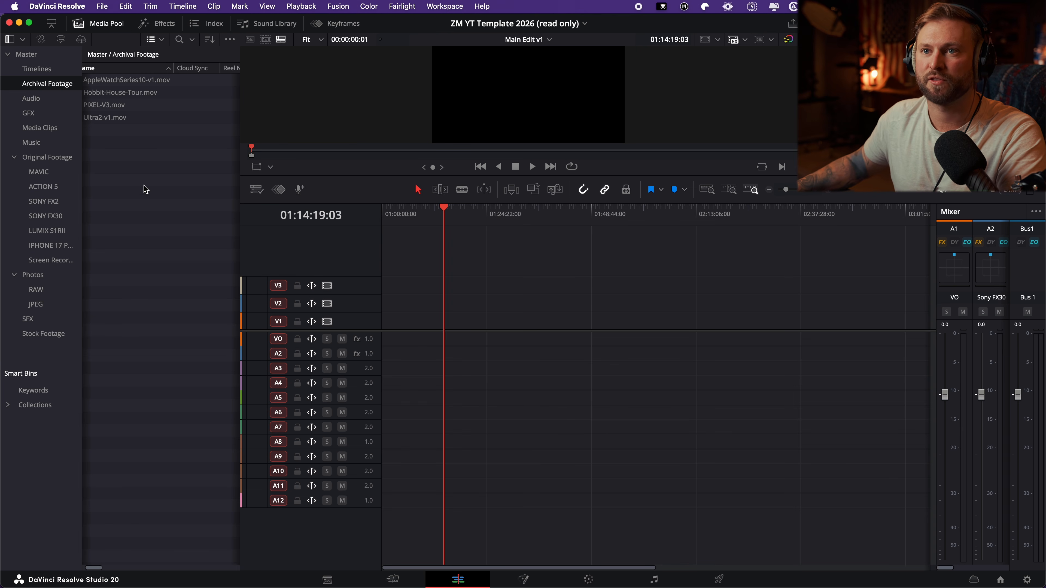
{"action": "left_click", "coordinate": [51, 336]}
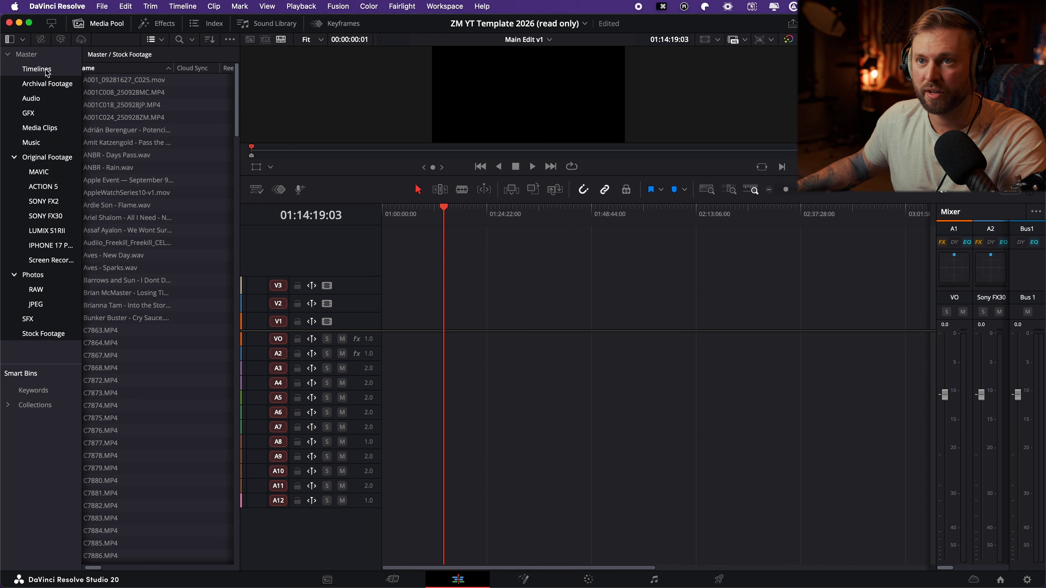
{"action": "right_click", "coordinate": [58, 144]}
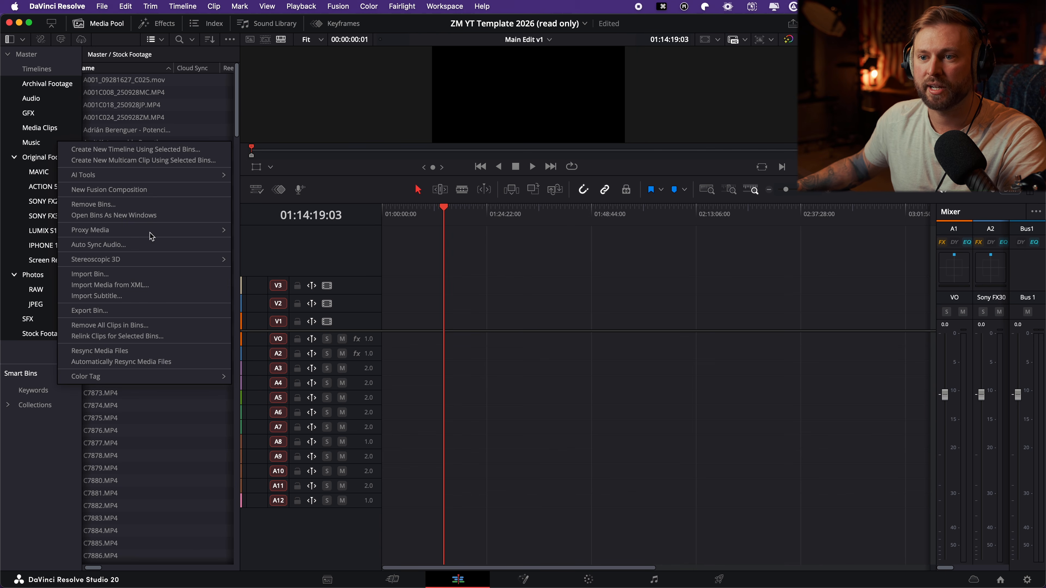
{"action": "left_click", "coordinate": [124, 312]}
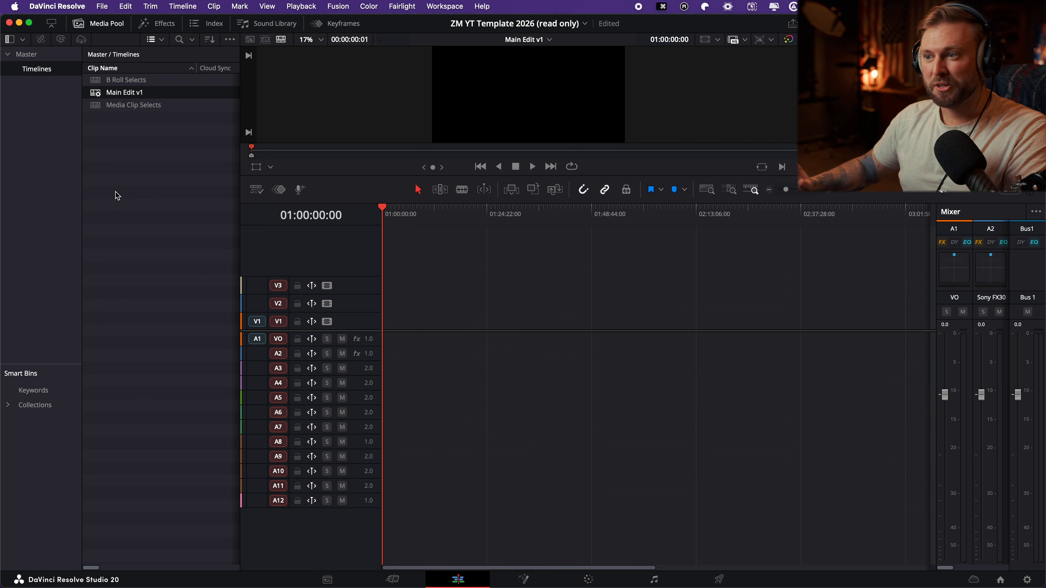
- Increase the video and audio track heights slightly and save the project as "YT Template 2026 (read only)"
{"action": "scroll", "coordinate": [441, 271], "scroll_direction": "up", "scroll_amount": 3}
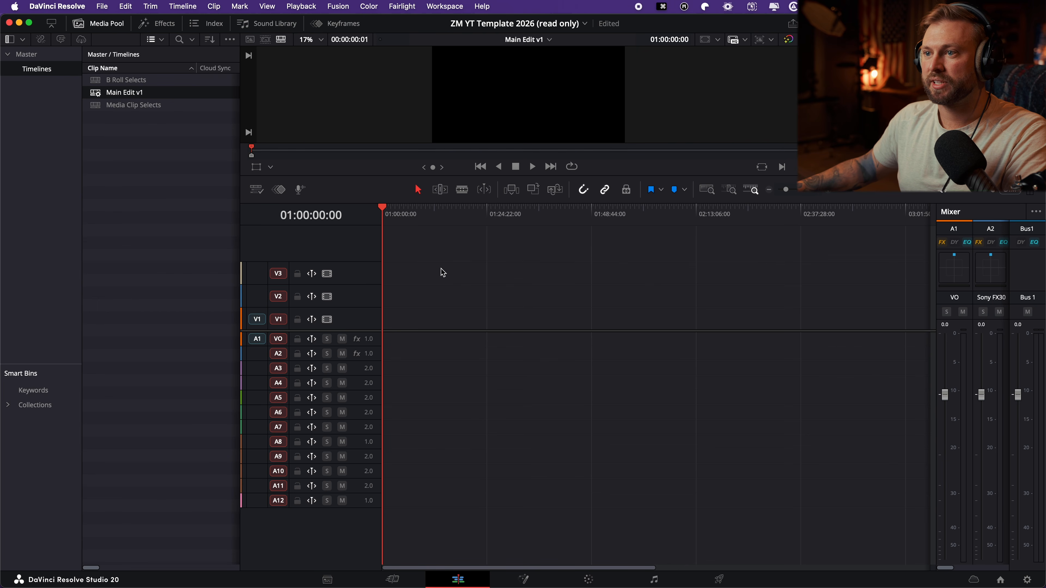
{"action": "scroll", "coordinate": [515, 436], "scroll_direction": "up", "scroll_amount": 2}
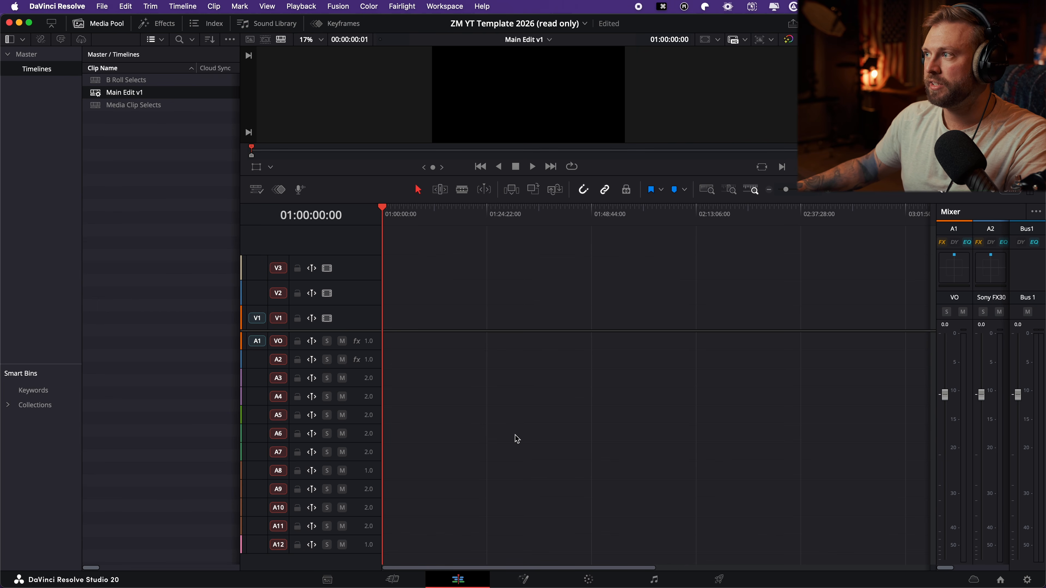
{"action": "left_click", "coordinate": [102, 5]}
{"action": "left_click", "coordinate": [135, 139]}
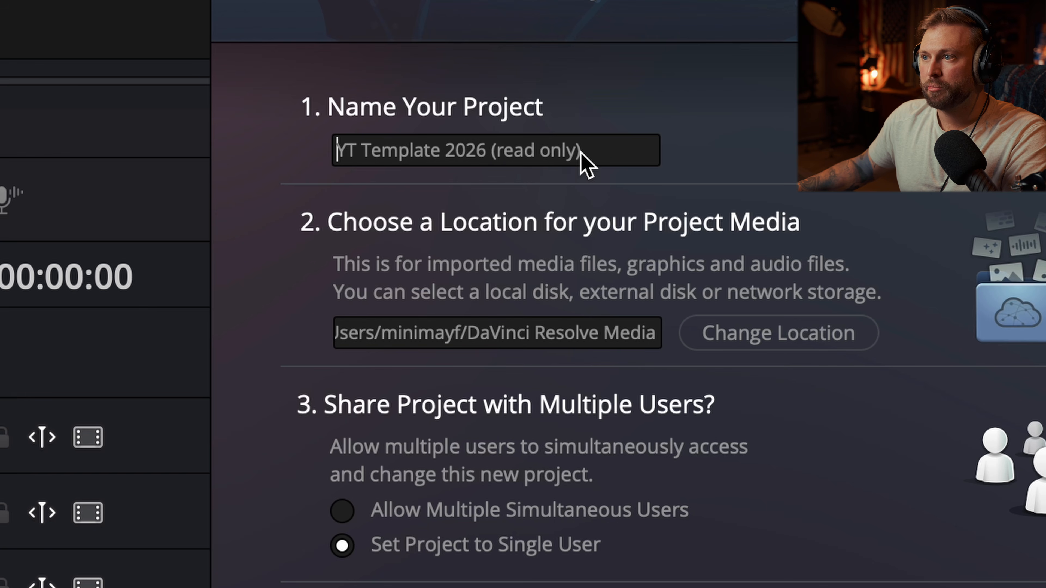
{"action": "left_click", "coordinate": [498, 174]}
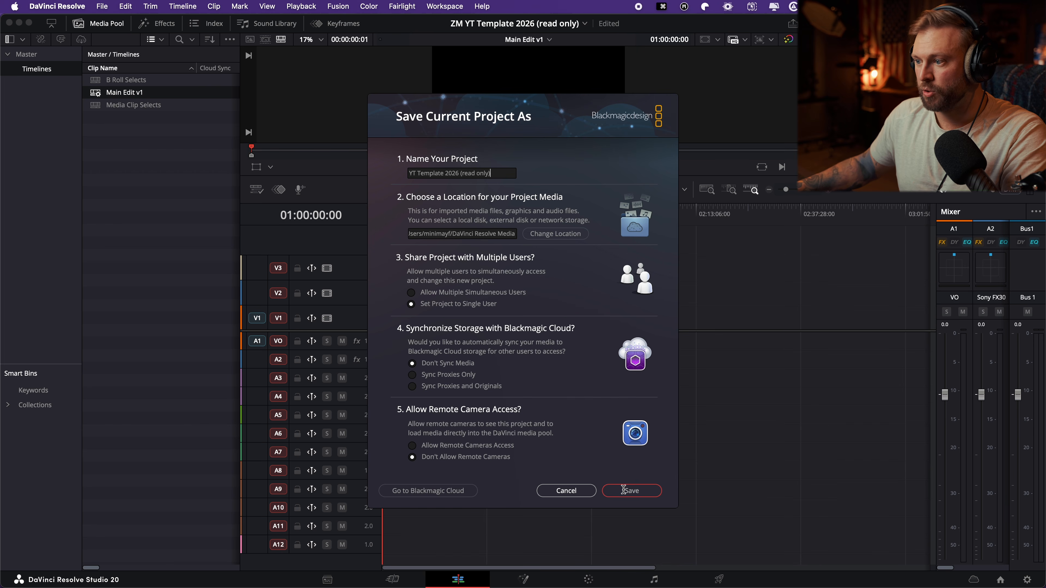
{"action": "key", "text": "Return"}
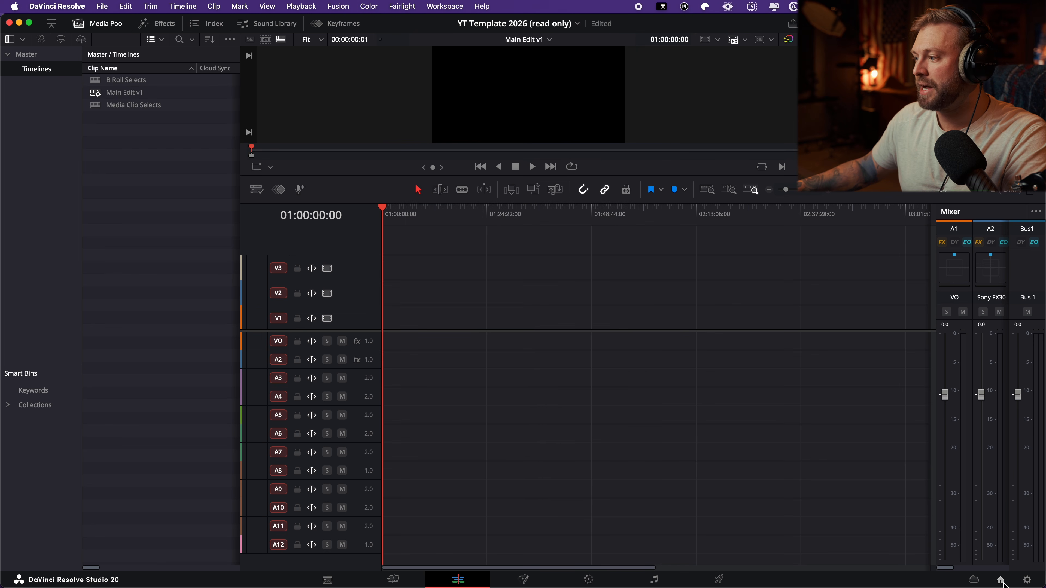
- Open the YT Template 2026 (read only) project in read-only mode from the Project Manager
{"action": "left_click", "coordinate": [1000, 580]}
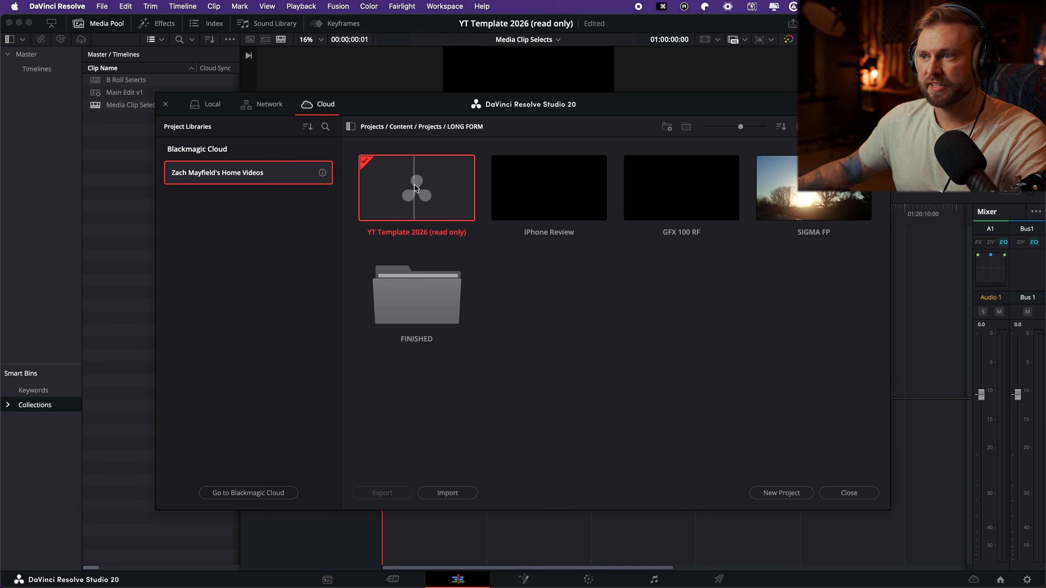
{"action": "right_click", "coordinate": [407, 188]}
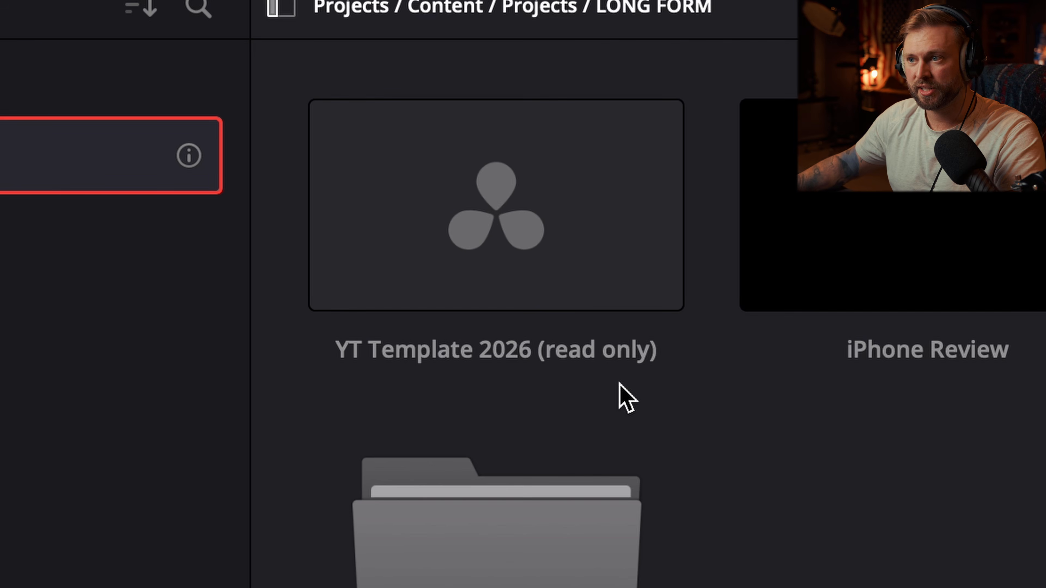
{"action": "right_click", "coordinate": [464, 248]}
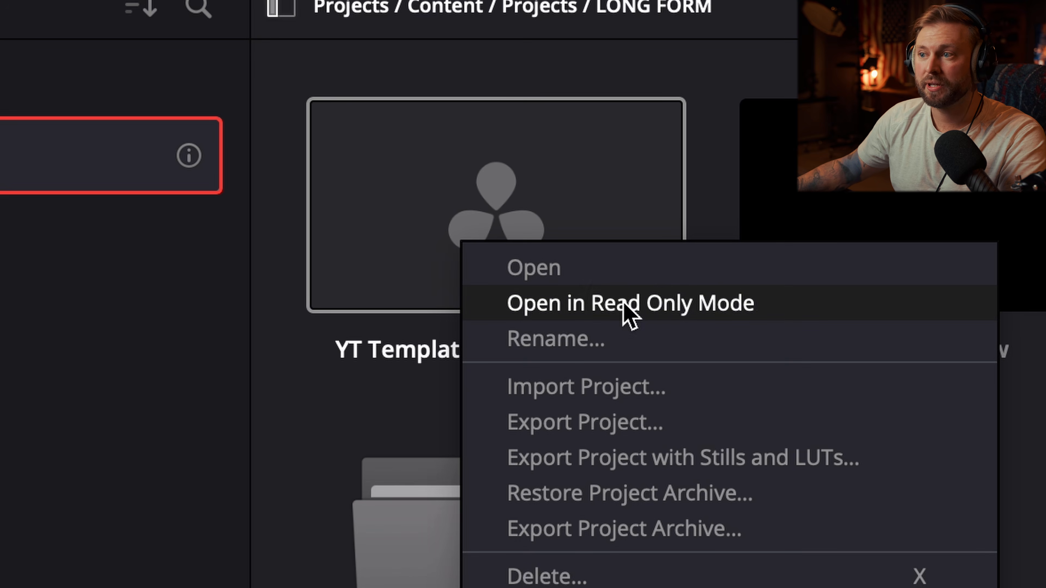
{"action": "left_click", "coordinate": [623, 314]}
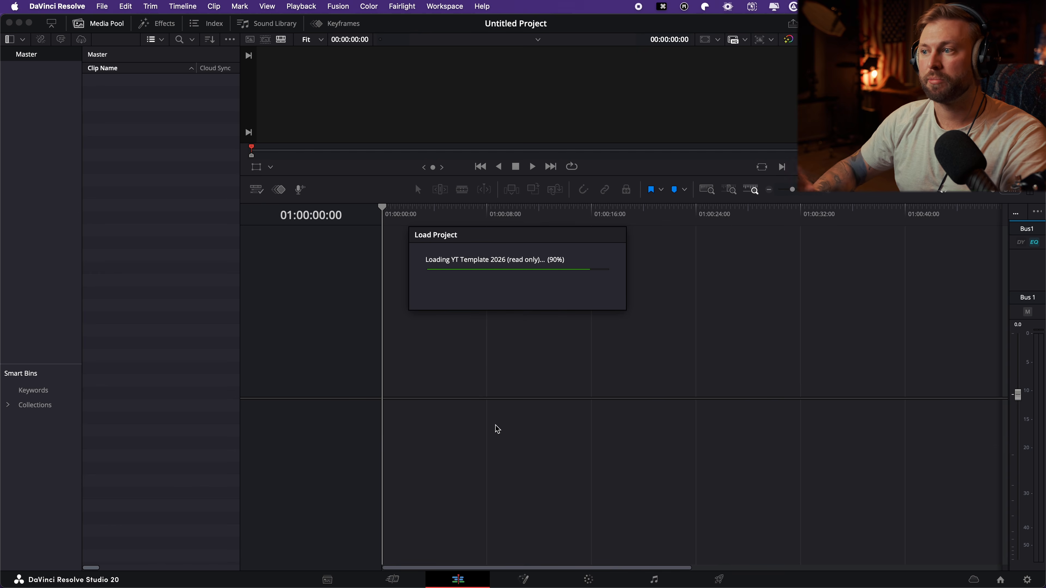
- Open the Main Edit v1 timeline and adjust its track heights
{"action": "double_click", "coordinate": [125, 92]}
{"action": "scroll", "coordinate": [434, 481], "scroll_direction": "up", "scroll_amount": 8}
{"action": "scroll", "coordinate": [456, 463], "scroll_direction": "down", "scroll_amount": 4}
{"action": "scroll", "coordinate": [457, 468], "scroll_direction": "down", "scroll_amount": 4}
- Save the read-only template as a new project named "Brothers Bond Review" and open it from the Project Manager
{"action": "left_click", "coordinate": [101, 6]}
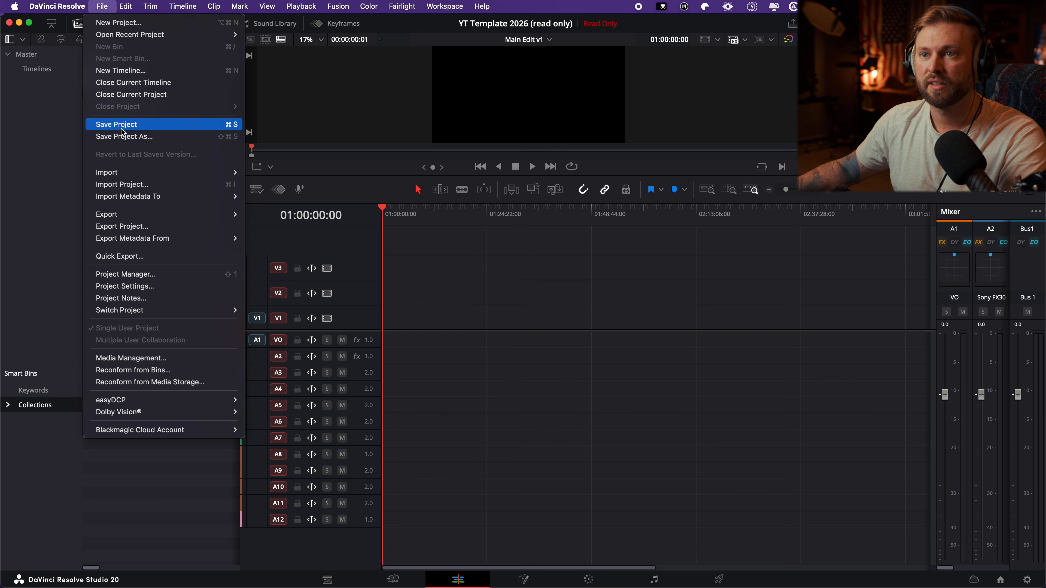
{"action": "left_click", "coordinate": [123, 138]}
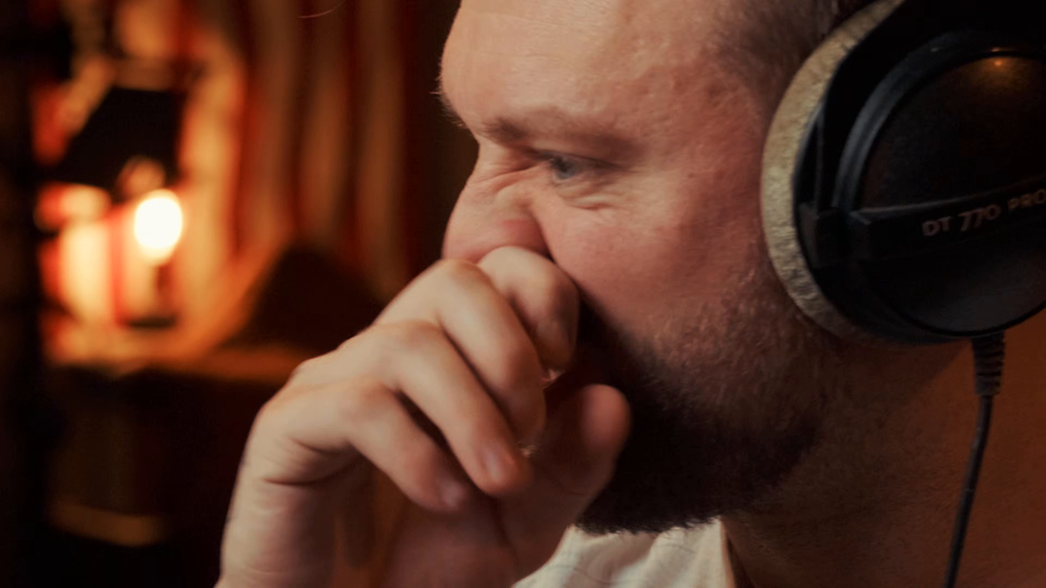
{"action": "type", "text": "Brother"}
{"action": "type", "text": "s Bond Review"}
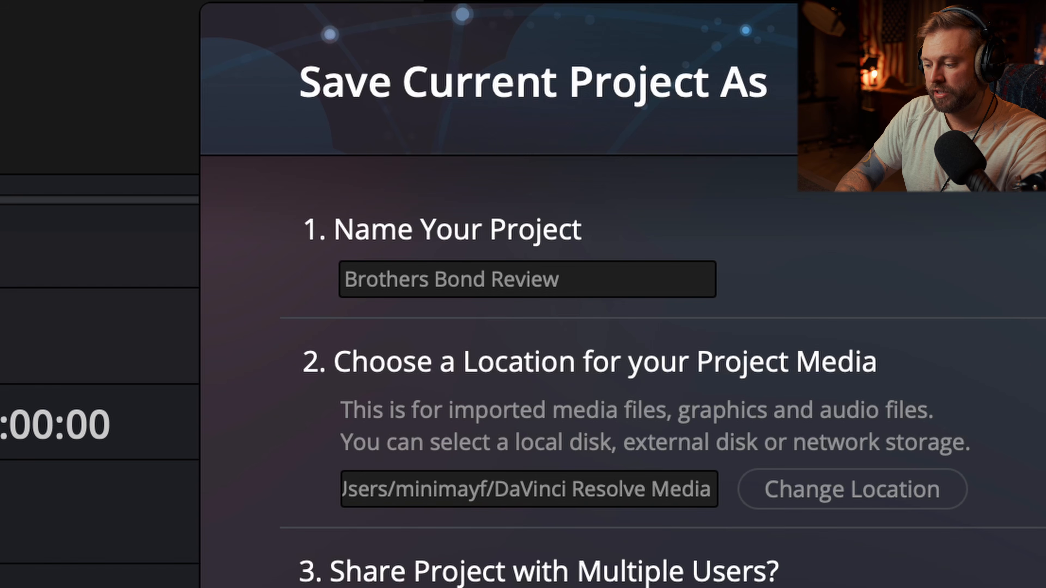
{"action": "key", "text": "Return"}
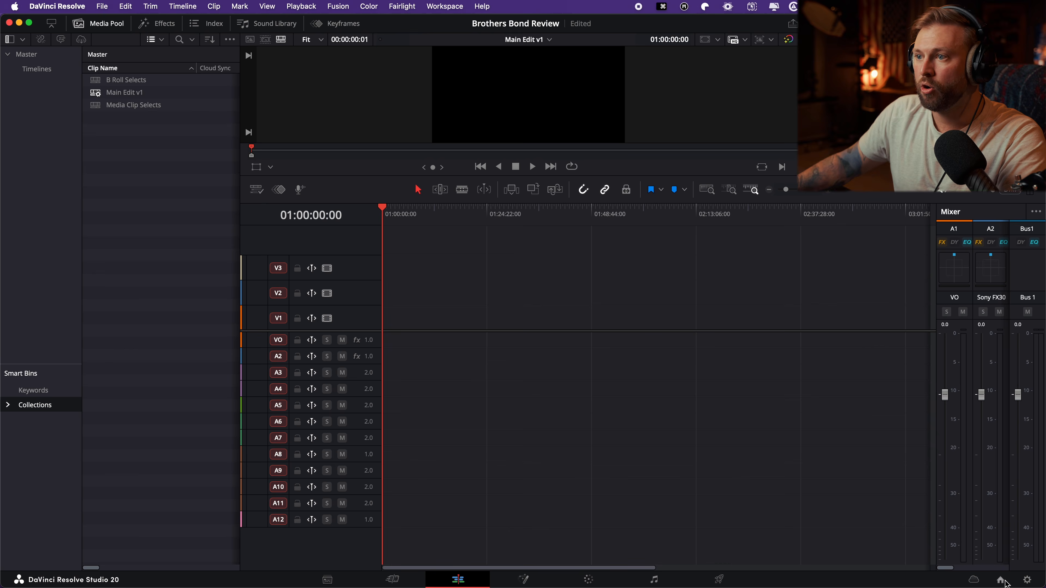
{"action": "left_click", "coordinate": [1002, 581]}
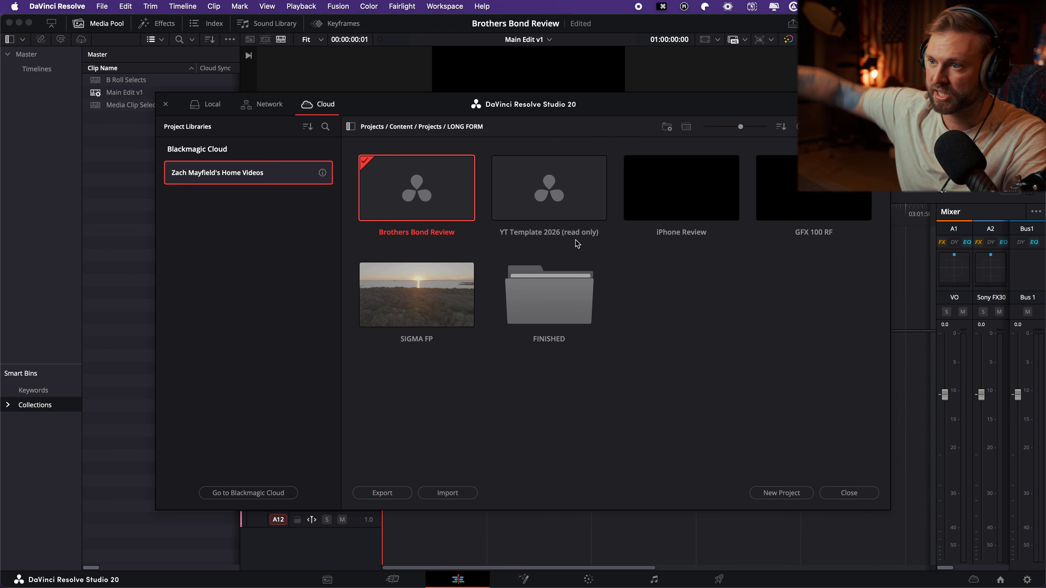
{"action": "double_click", "coordinate": [434, 191]}
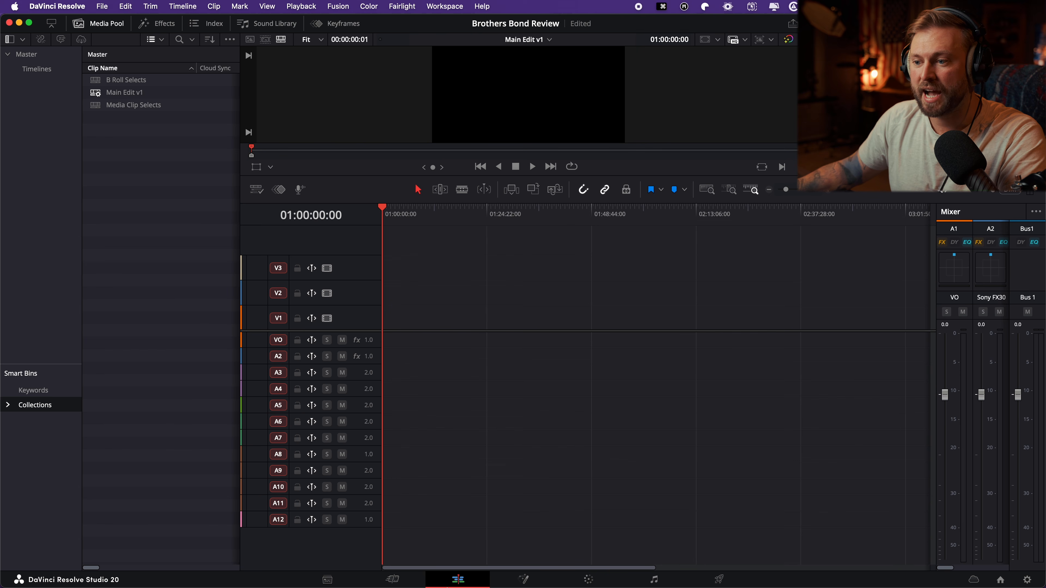
- Import all twelve project folders, from Archival Footage to Video Exports, from Finder into the media pool's Master bin
{"action": "left_click", "coordinate": [249, 568]}
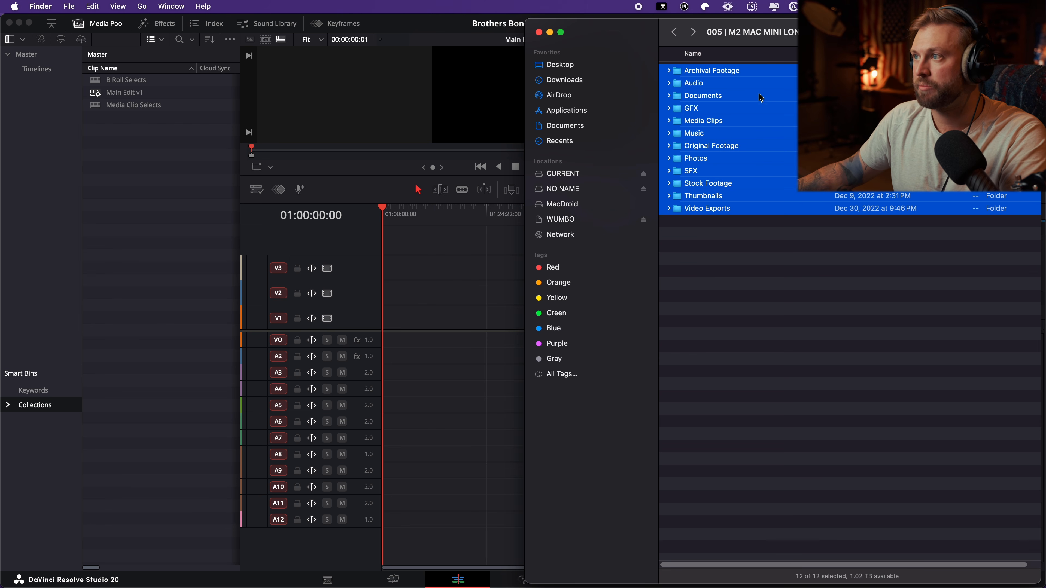
{"action": "left_click_drag", "start_coordinate": [726, 87], "coordinate": [45, 127]}
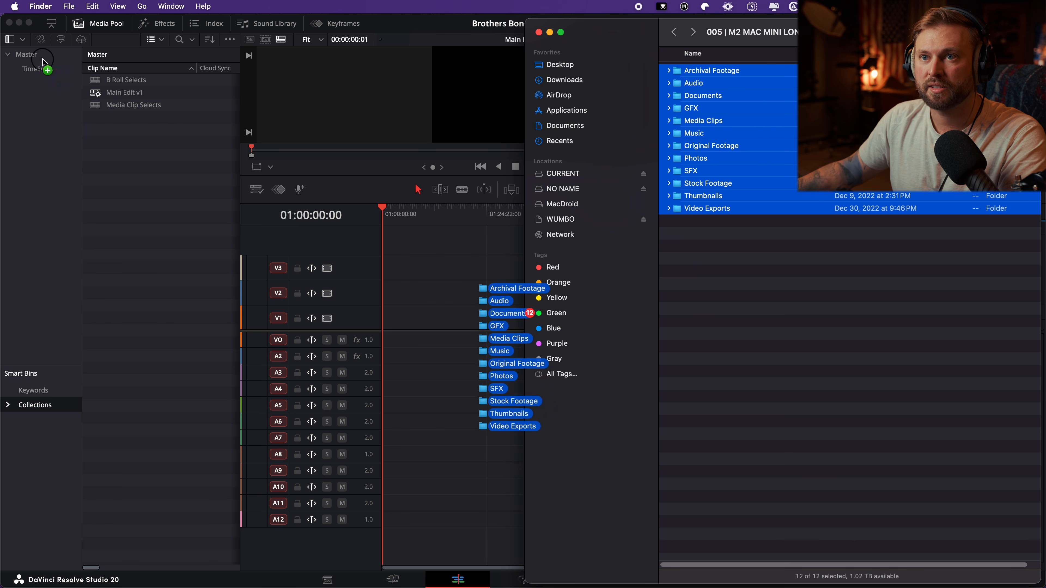
{"action": "left_click_drag", "start_coordinate": [44, 61], "coordinate": [45, 60]}
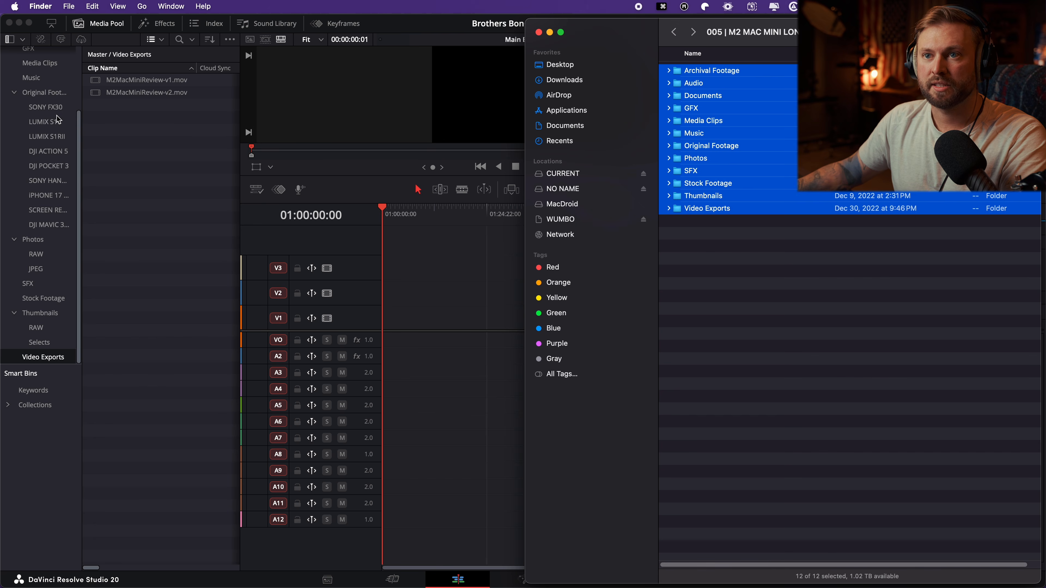
- Place C7856.MP4 from the SONY FX30 bin on tracks V2 and A2, and Default_2025-09-22_1.mp4 from the Audio bin on the VO track
{"action": "left_click", "coordinate": [55, 111]}
{"action": "left_click_drag", "start_coordinate": [97, 80], "coordinate": [472, 295]}
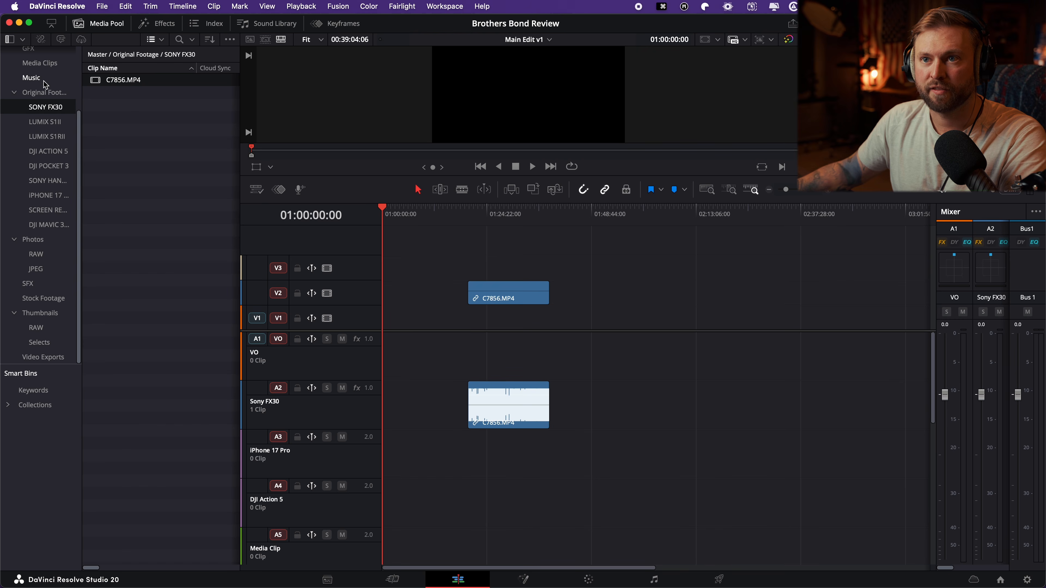
{"action": "scroll", "coordinate": [41, 95], "scroll_direction": "up", "scroll_amount": 5}
{"action": "left_click", "coordinate": [46, 108]}
{"action": "left_click", "coordinate": [44, 99]}
{"action": "left_click_drag", "start_coordinate": [140, 93], "coordinate": [431, 359]}
- Examine the voice-over and camera clips on the timeline and the preset track effects in the Fairlight mixer
{"action": "key", "text": "c"}
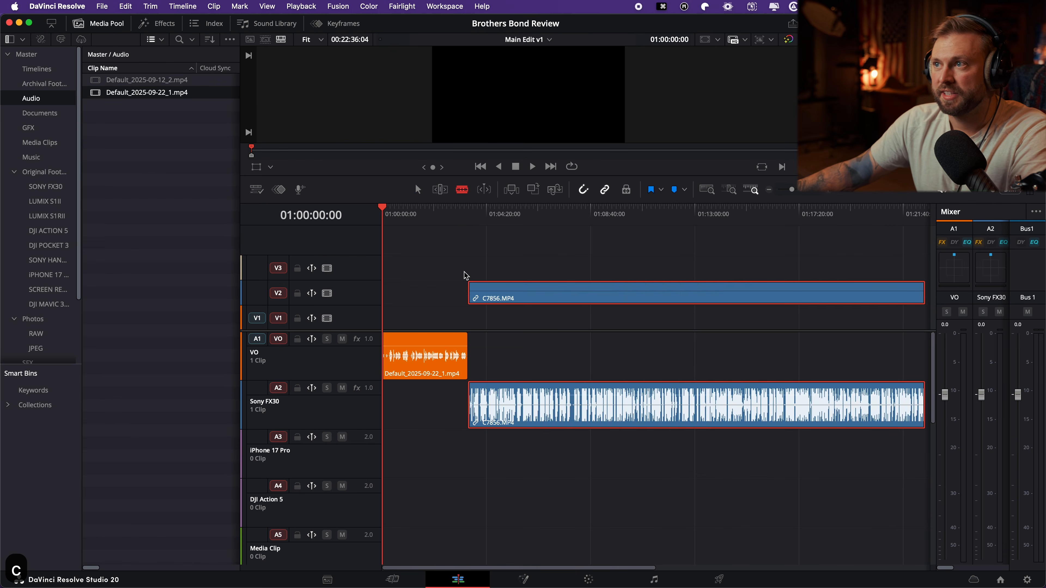
{"action": "scroll", "coordinate": [464, 272], "scroll_direction": "down", "scroll_amount": 3}
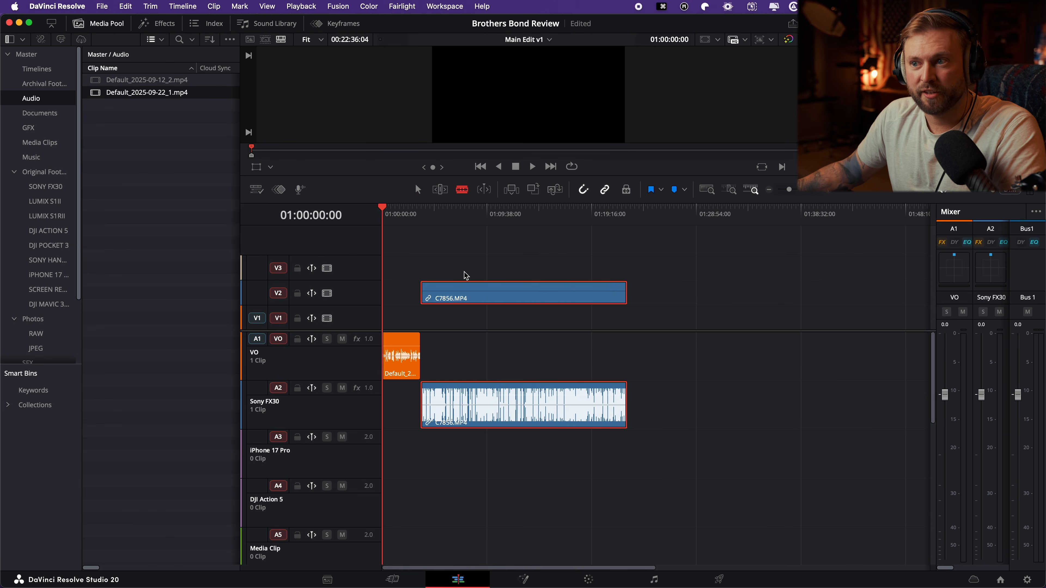
{"action": "scroll", "coordinate": [465, 275], "scroll_direction": "up", "scroll_amount": 5}
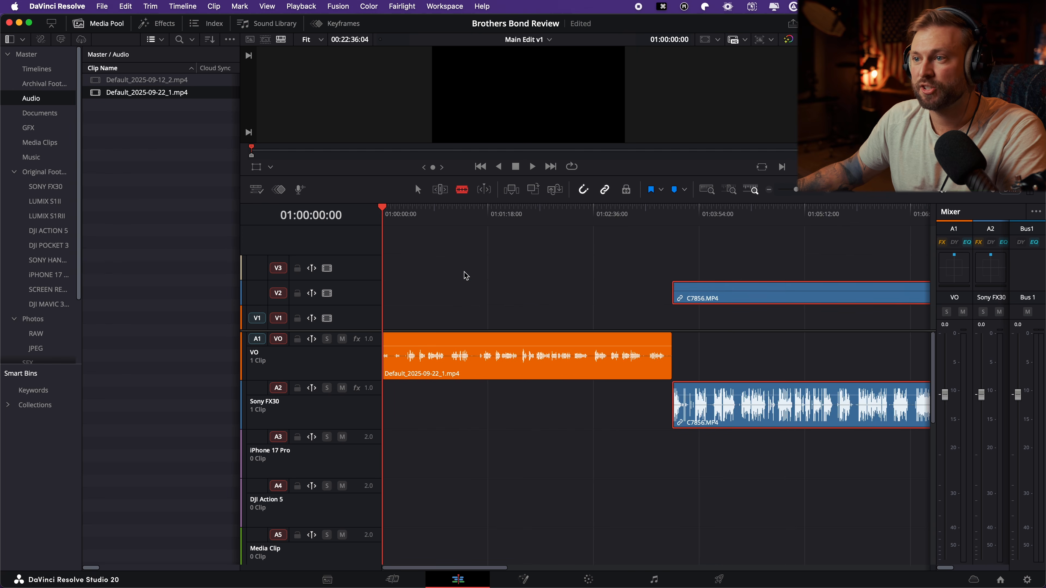
{"action": "left_click_drag", "start_coordinate": [441, 215], "coordinate": [457, 214]}
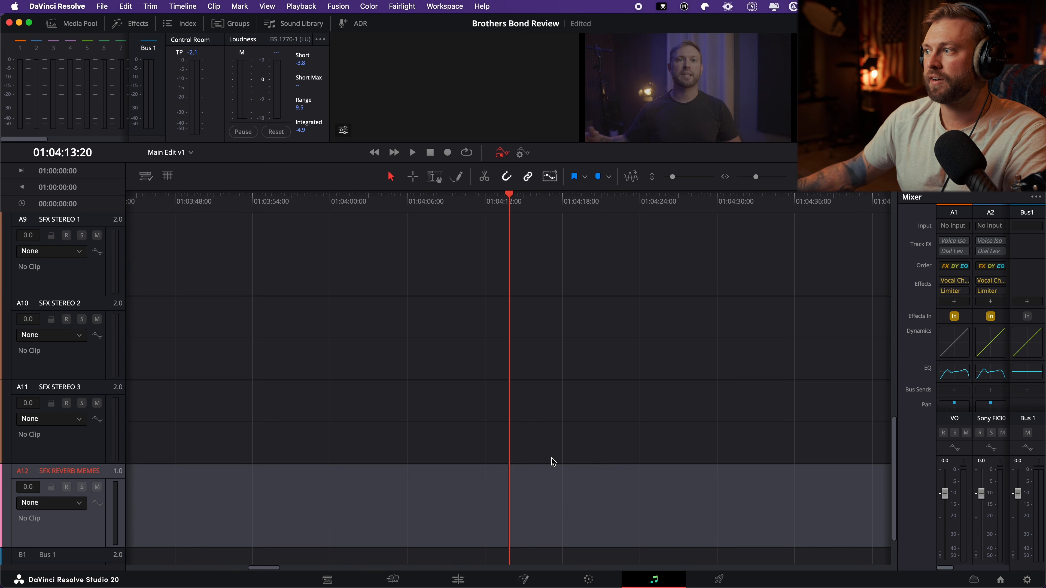
{"action": "scroll", "coordinate": [553, 462], "scroll_direction": "up", "scroll_amount": 10}
{"action": "left_click_drag", "start_coordinate": [896, 276], "coordinate": [614, 320]}
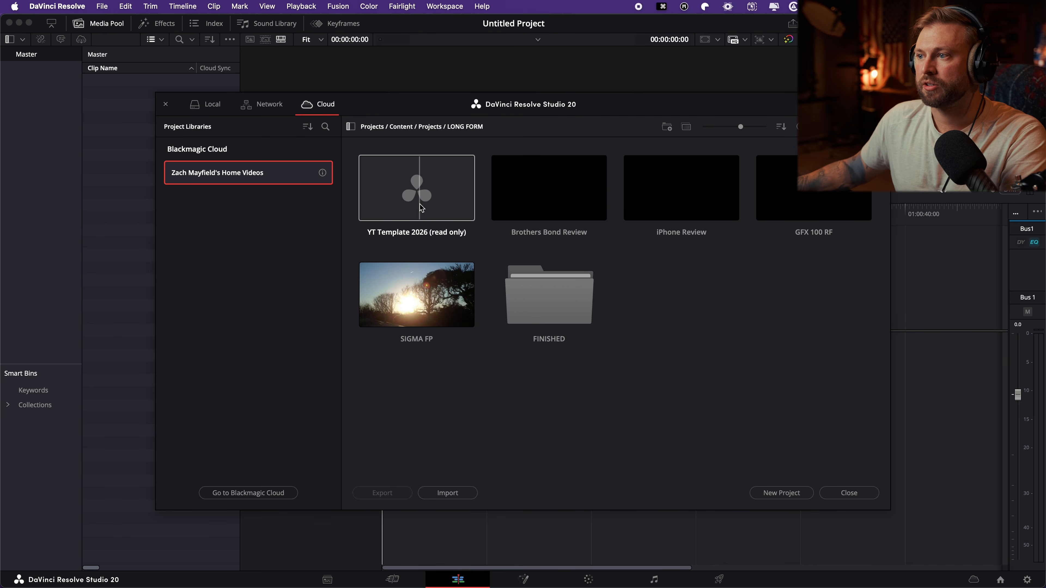
- Open the YT Template 2026 (read only) project and show Power Bins instead of Smart Bins in the media pool
{"action": "double_click", "coordinate": [421, 207]}
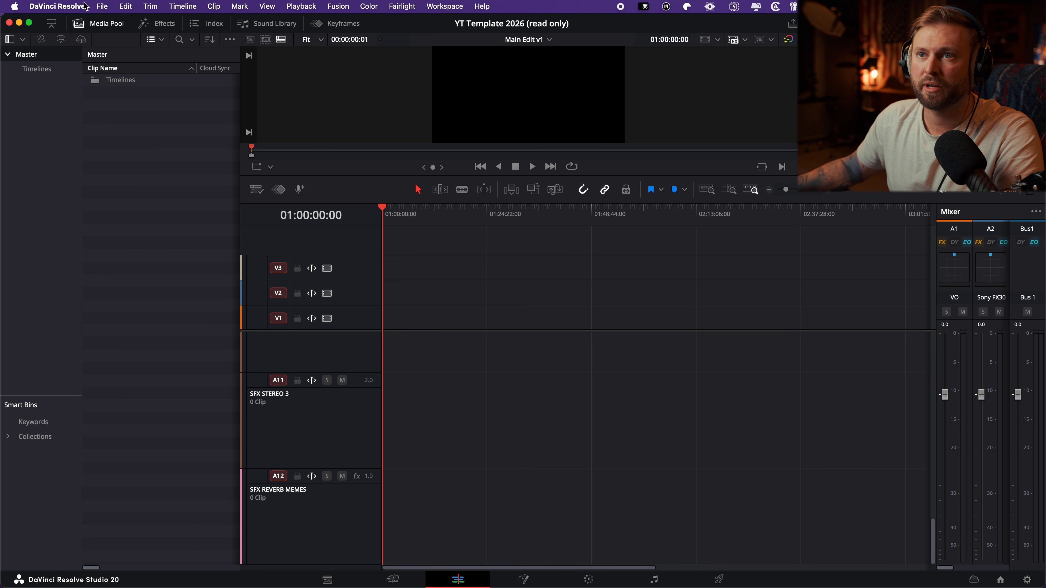
{"action": "left_click", "coordinate": [132, 5]}
{"action": "left_click", "coordinate": [229, 39]}
{"action": "left_click", "coordinate": [229, 39]}
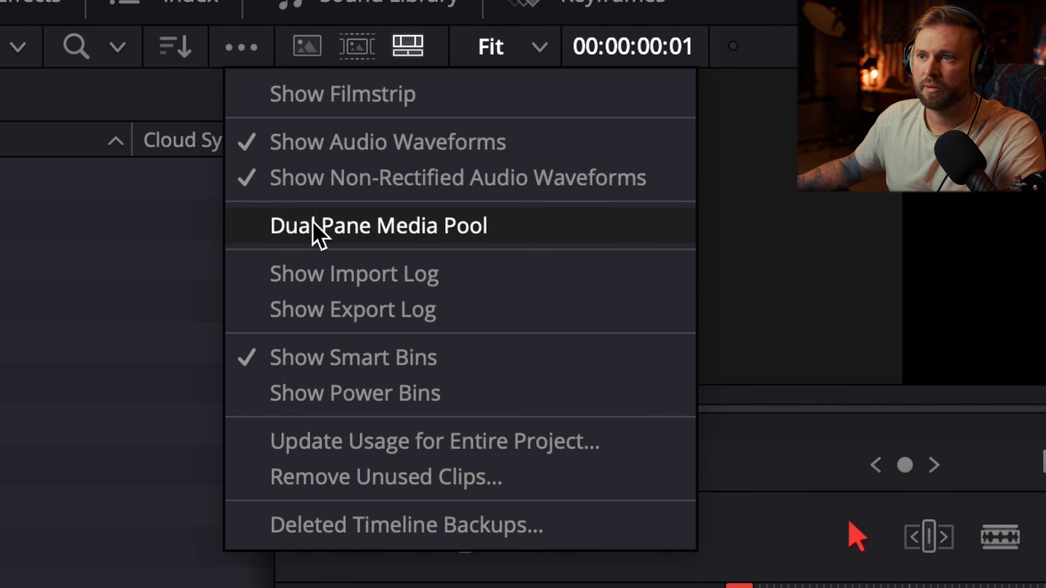
{"action": "left_click", "coordinate": [317, 357]}
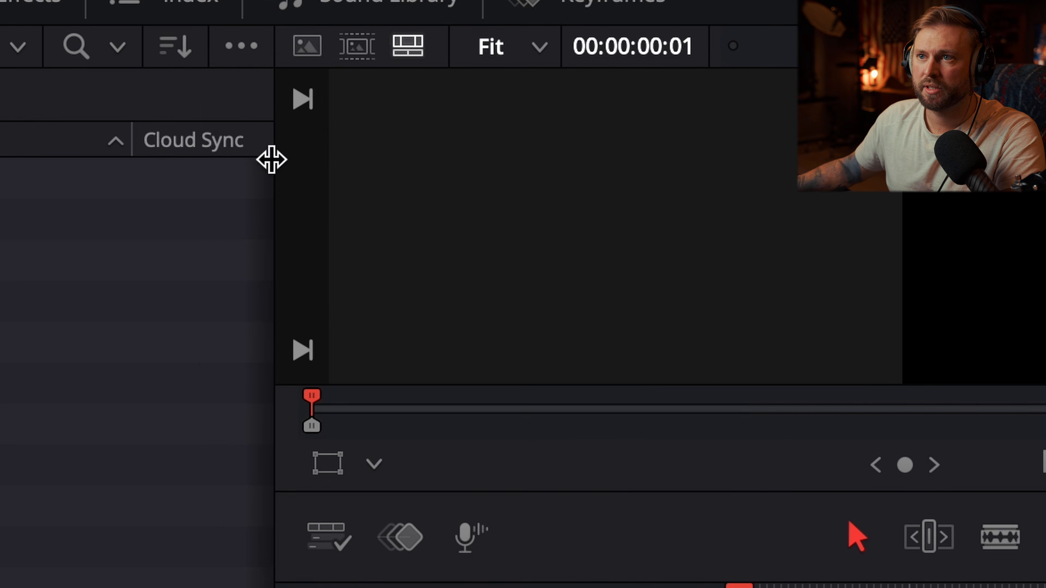
{"action": "left_click", "coordinate": [240, 48]}
{"action": "left_click", "coordinate": [334, 394]}
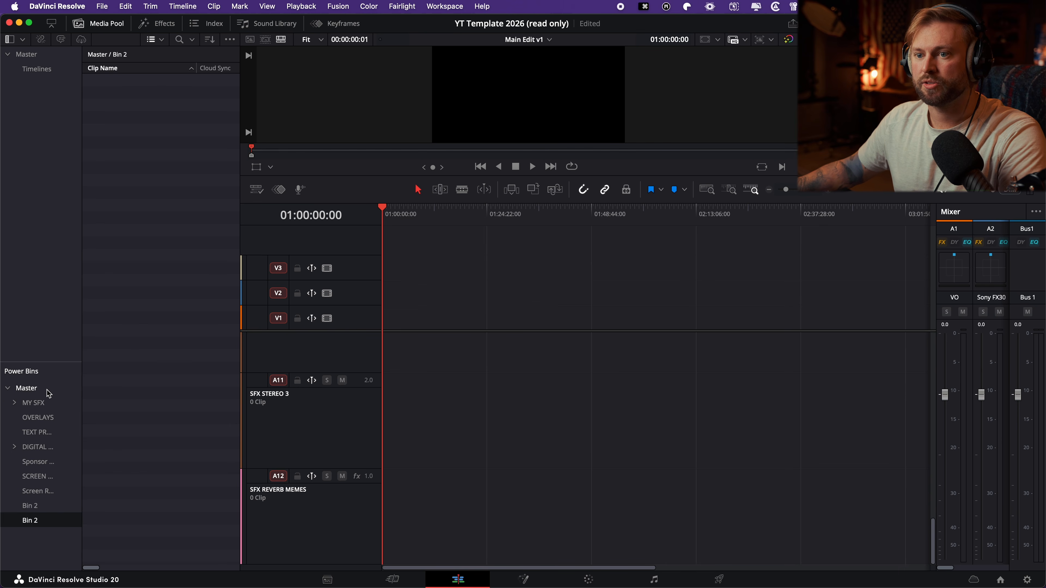
- Add the YOUTUBE INTROS folder from the ASSETS folder in Finder to the Power Bins' Master bin and open it
{"action": "key", "text": "ctrl+Up"}
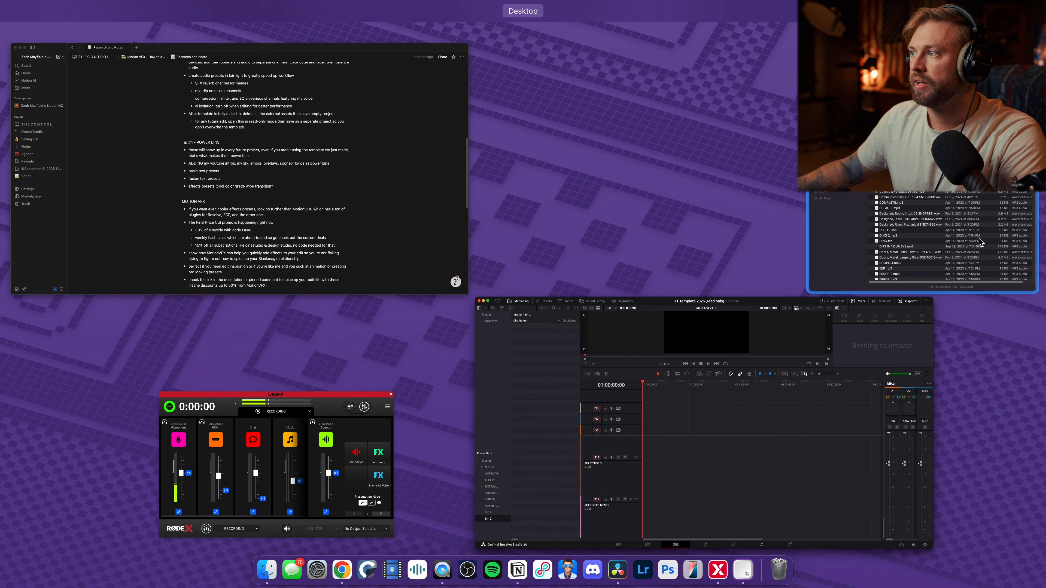
{"action": "left_click", "coordinate": [976, 280]}
{"action": "left_click", "coordinate": [677, 33]}
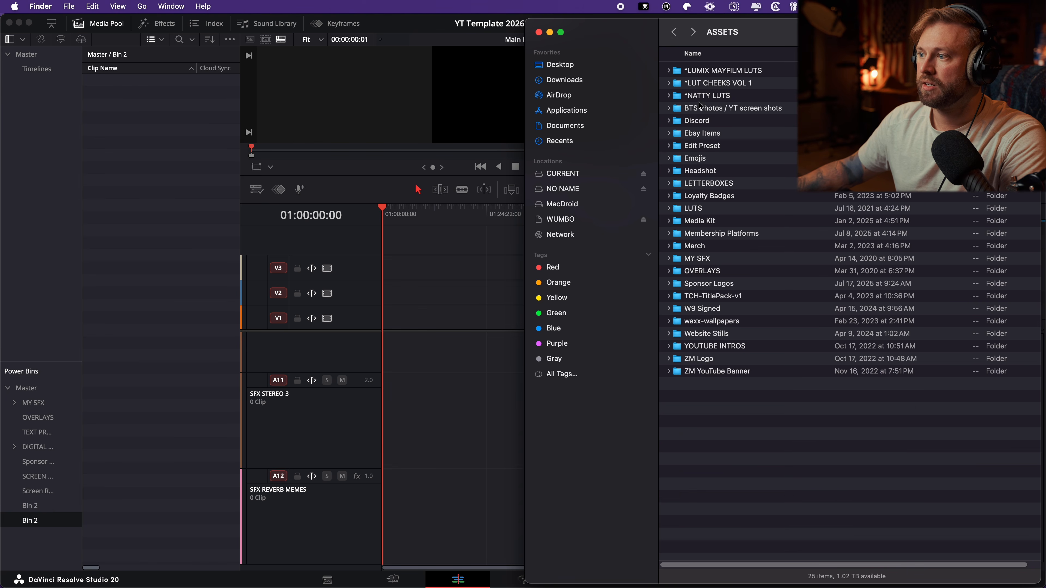
{"action": "double_click", "coordinate": [708, 350]}
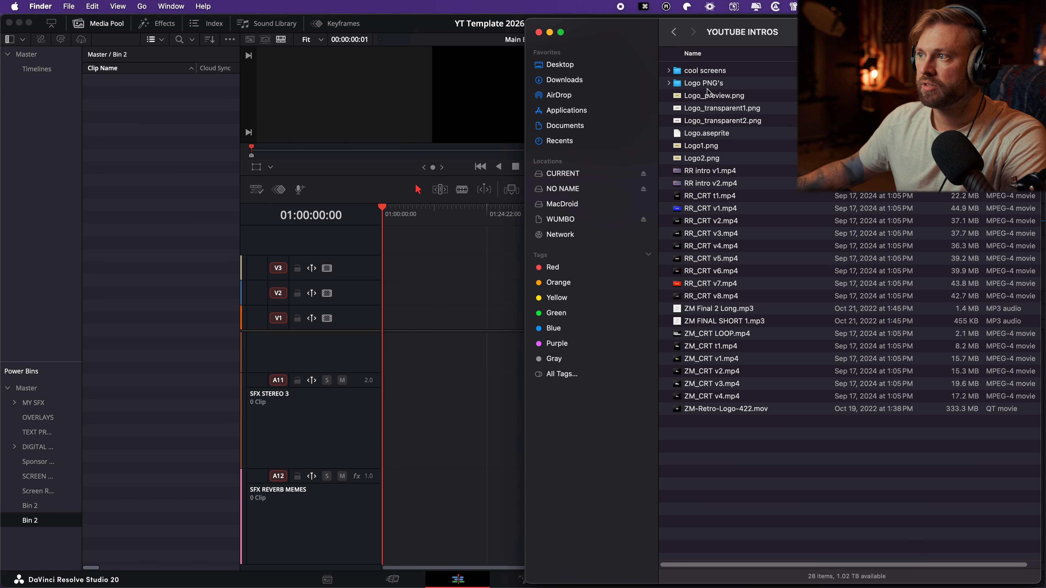
{"action": "left_click", "coordinate": [673, 31]}
{"action": "left_click_drag", "start_coordinate": [685, 351], "coordinate": [36, 391]}
{"action": "left_click", "coordinate": [41, 537]}
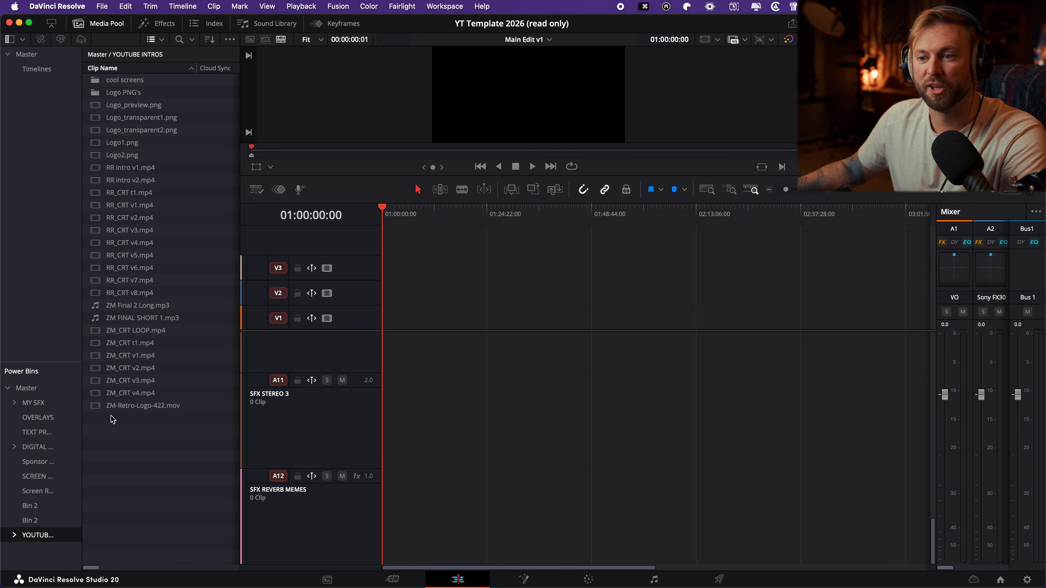
- Create a new empty project named "ao;sdjf;lasdjkfa;o" from the Project Manager
{"action": "left_click", "coordinate": [1000, 580]}
{"action": "right_click", "coordinate": [649, 398]}
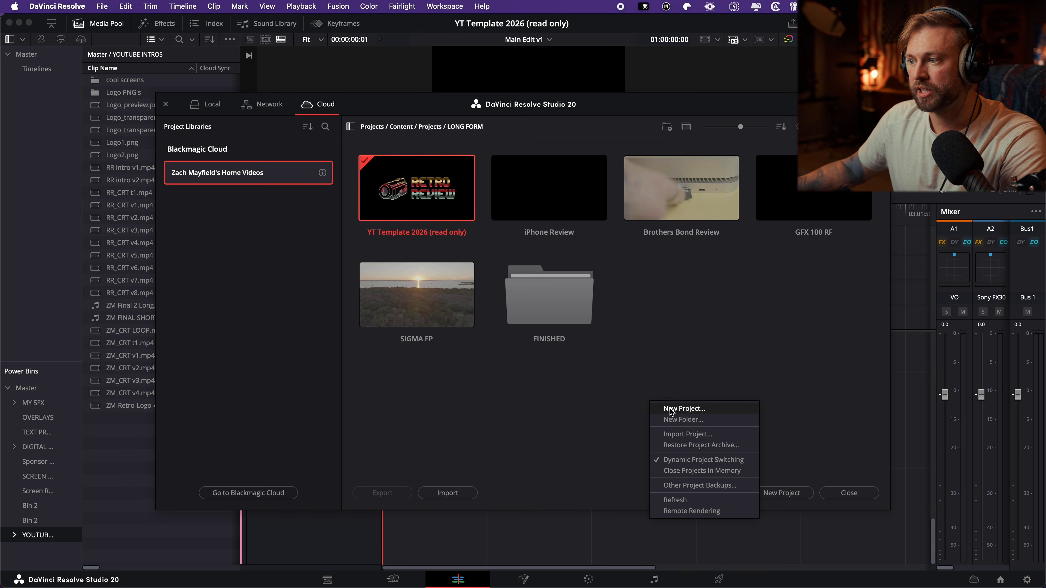
{"action": "left_click", "coordinate": [671, 411]}
{"action": "type", "text": "ao;sdjf;lasdjkfa;o"}
{"action": "key", "text": "Return"}
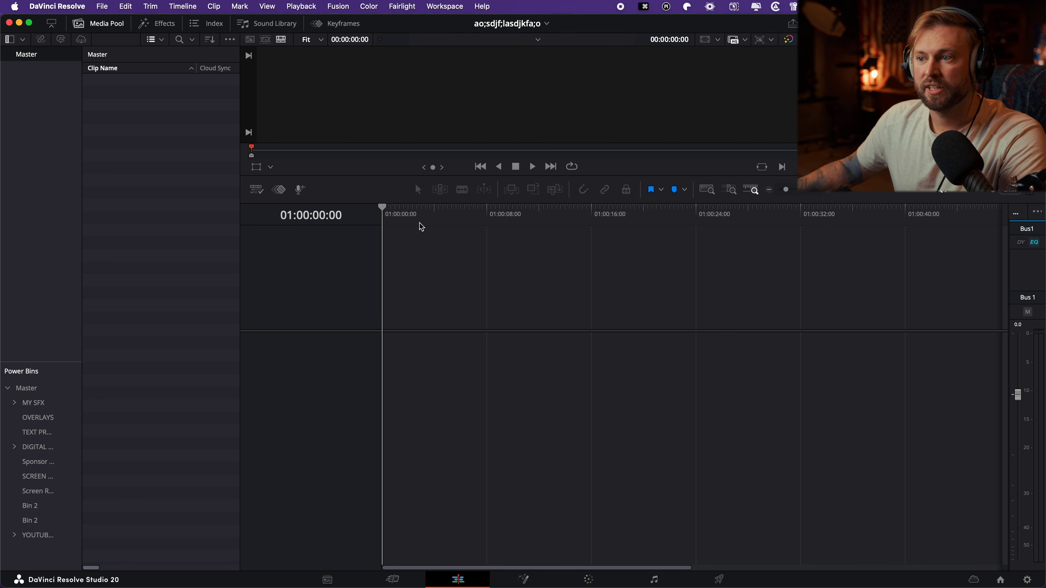
- Check the YOUTUBE INTROS and MY SFX power bins, search the sound effects for "halo" and preview HALO INFINITE OST.mp3
{"action": "left_click", "coordinate": [38, 535]}
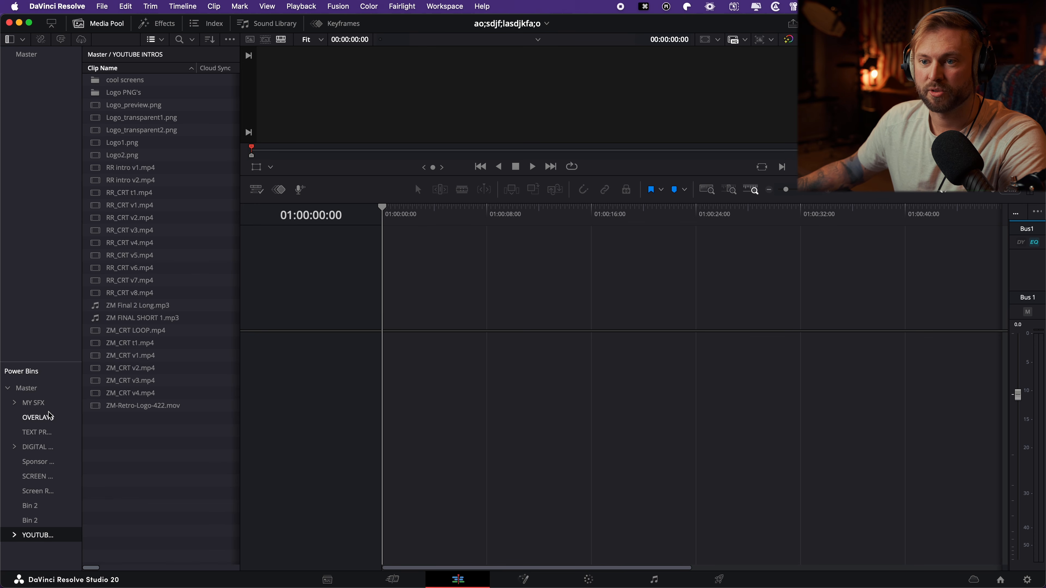
{"action": "left_click", "coordinate": [33, 403]}
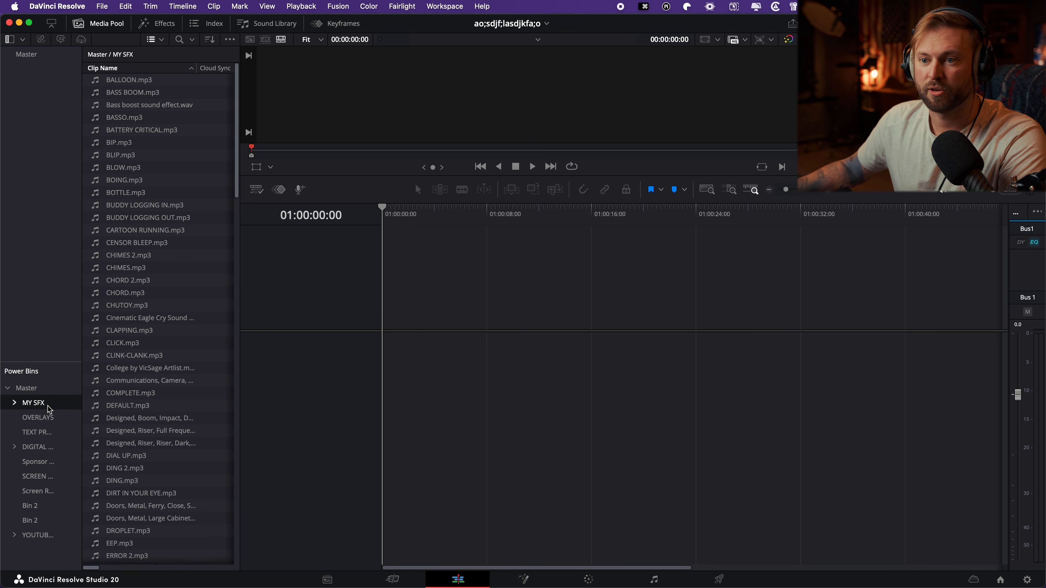
{"action": "left_click", "coordinate": [181, 43]}
{"action": "type", "text": "halo"}
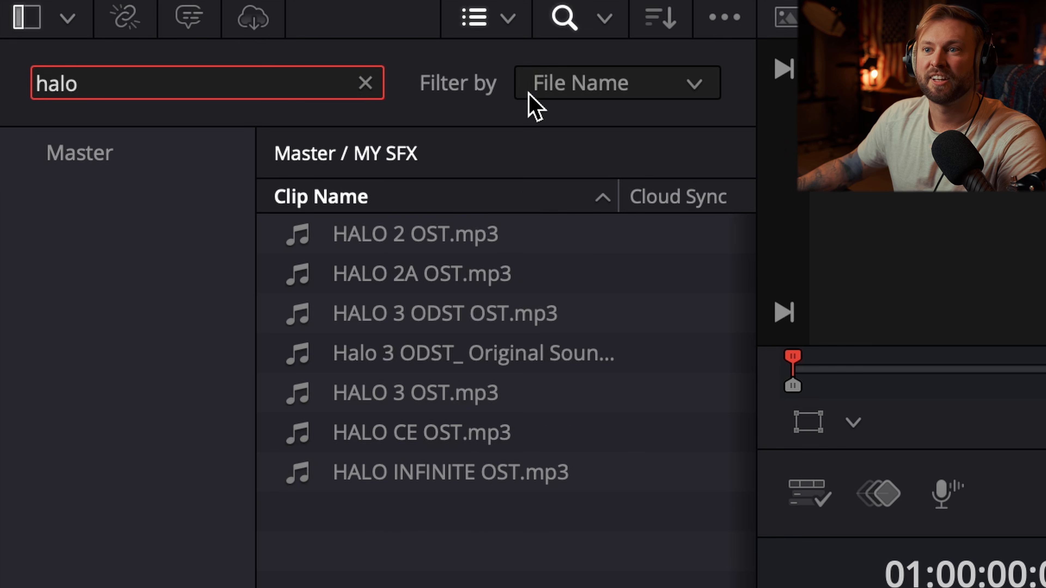
{"action": "left_click", "coordinate": [473, 470]}
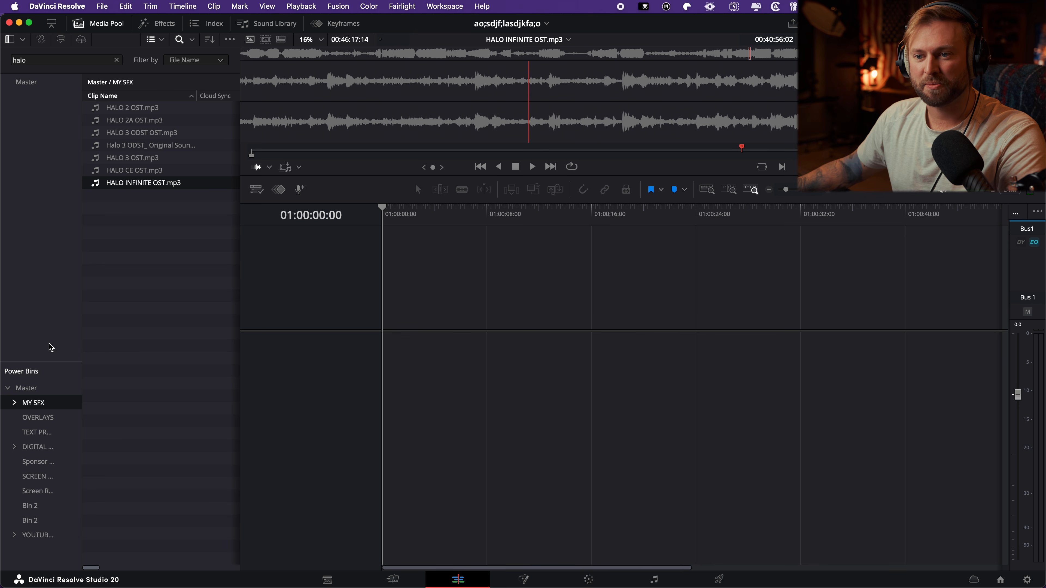
{"action": "left_click", "coordinate": [229, 39]}
{"action": "left_click", "coordinate": [187, 285]}
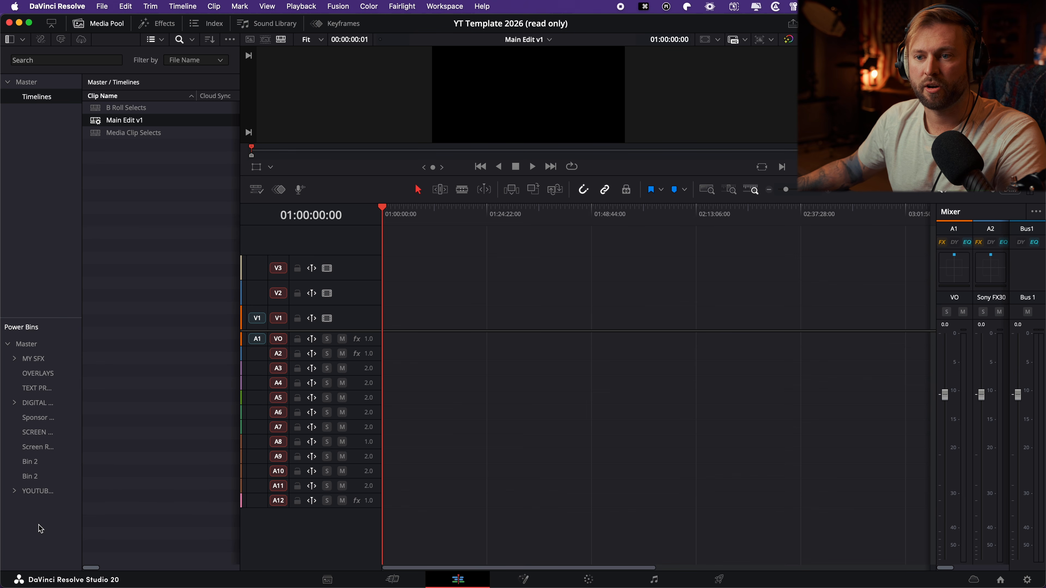
- Enlarge the viewer and place the BL White Text preset from the TEXT PRESETS power bin on track V3
{"action": "left_click", "coordinate": [37, 388]}
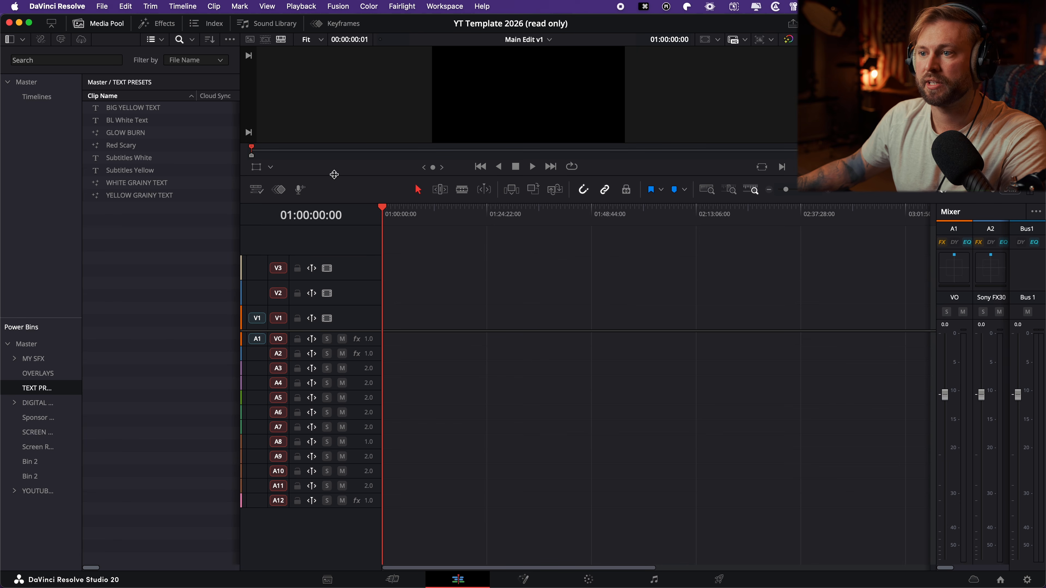
{"action": "left_click_drag", "start_coordinate": [334, 175], "coordinate": [337, 280]}
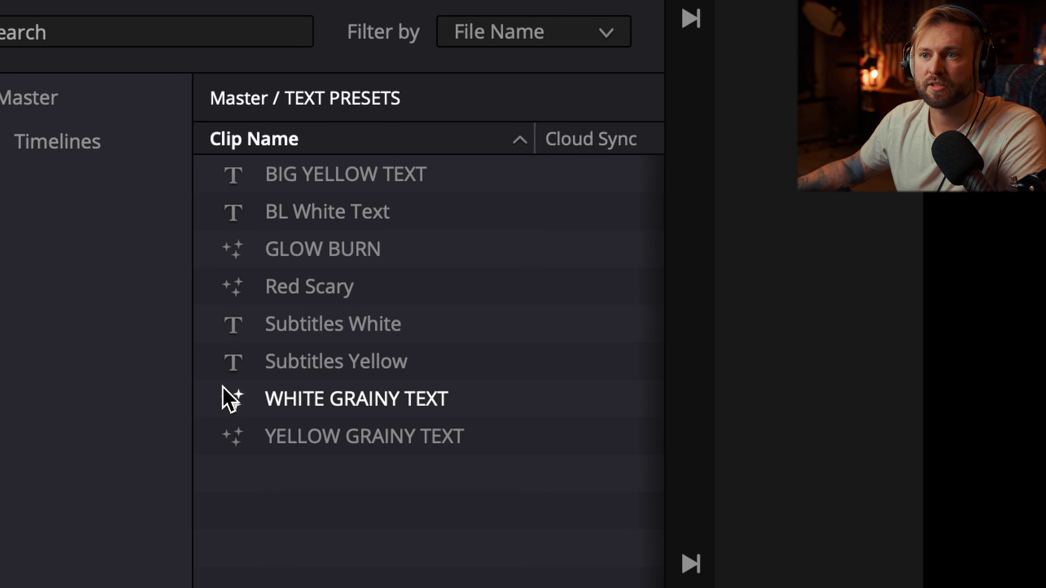
{"action": "left_click_drag", "start_coordinate": [236, 213], "coordinate": [424, 373]}
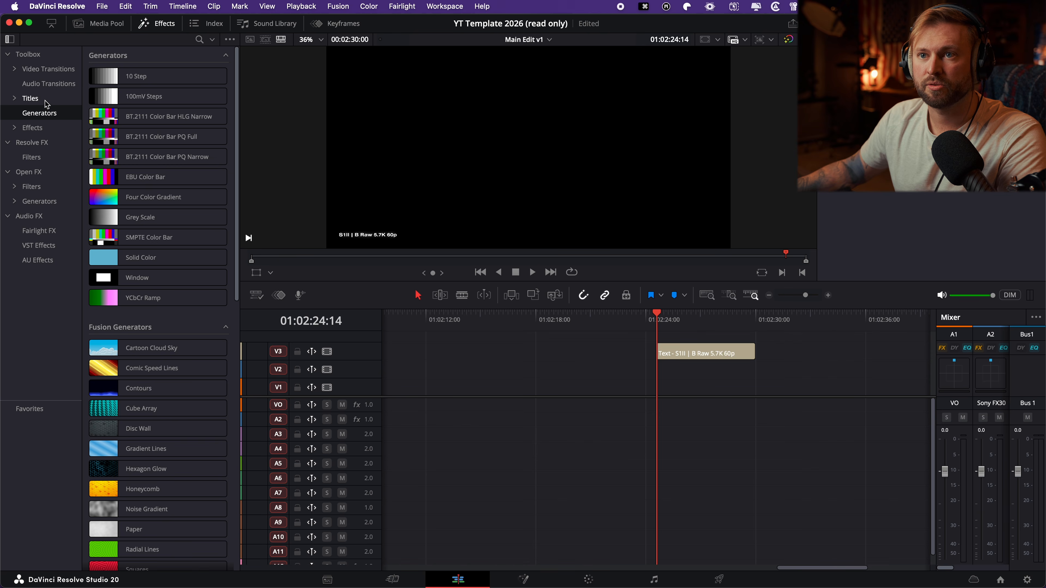
- Add a Text title to V3 ahead of the existing one, reading "Fuji GFX | 4K 60" in Papyrus at the frame's lower left
{"action": "left_click", "coordinate": [45, 100]}
{"action": "left_click_drag", "start_coordinate": [135, 177], "coordinate": [436, 352]}
{"action": "left_click", "coordinate": [442, 323]}
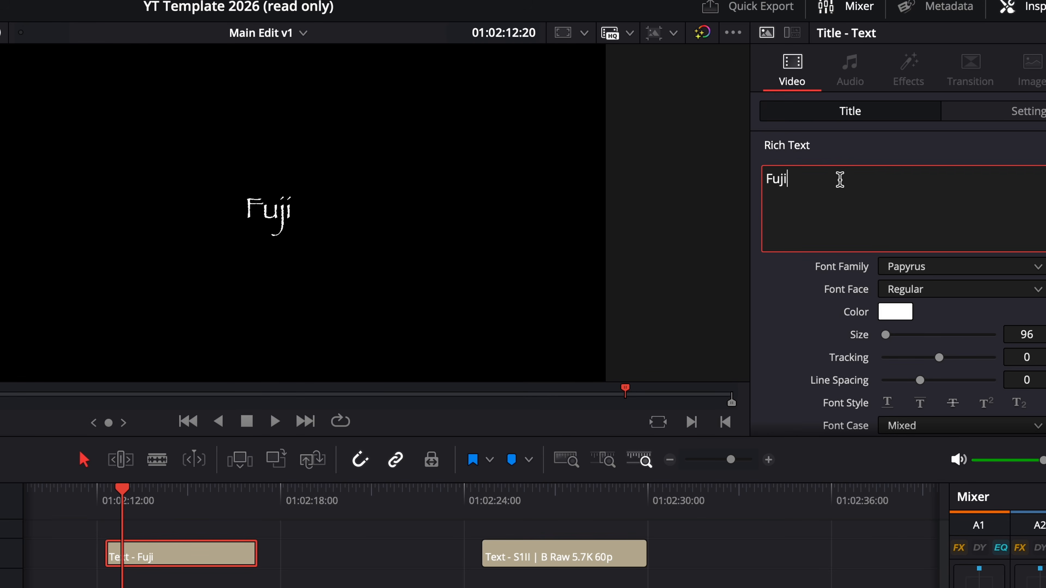
{"action": "type", "text": "GFX"}
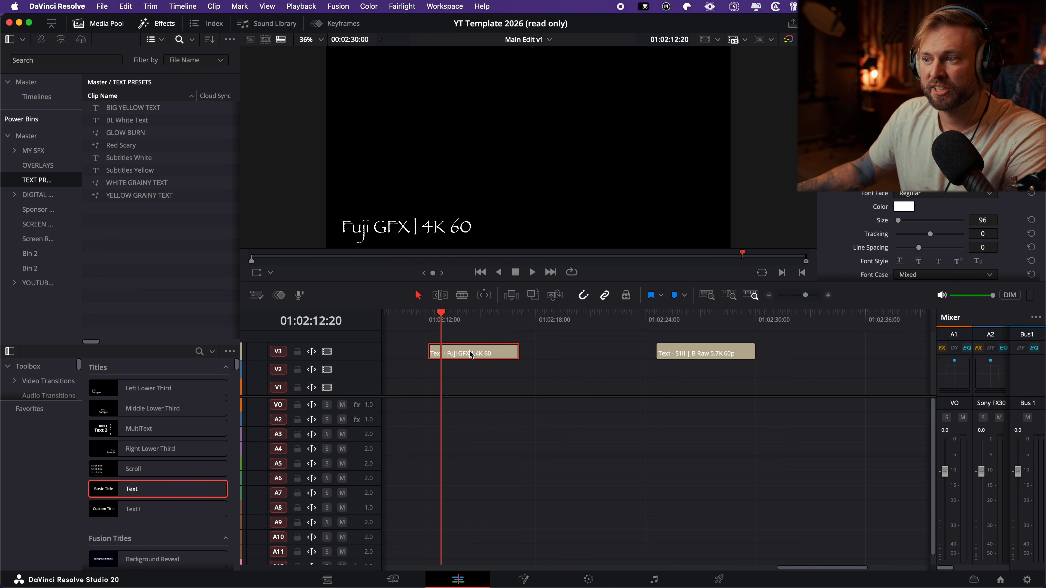
- Store the Fuji GFX title in the TEXT PRESETS power bin and rename it "PAPYRUS"
{"action": "left_click_drag", "start_coordinate": [471, 354], "coordinate": [127, 223]}
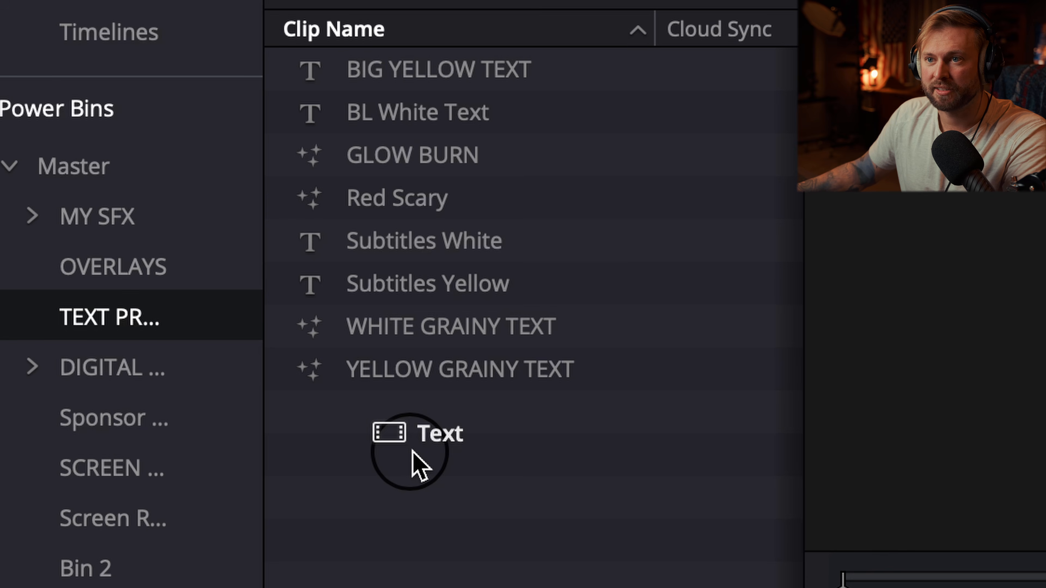
{"action": "left_click_drag", "start_coordinate": [412, 451], "coordinate": [413, 451]}
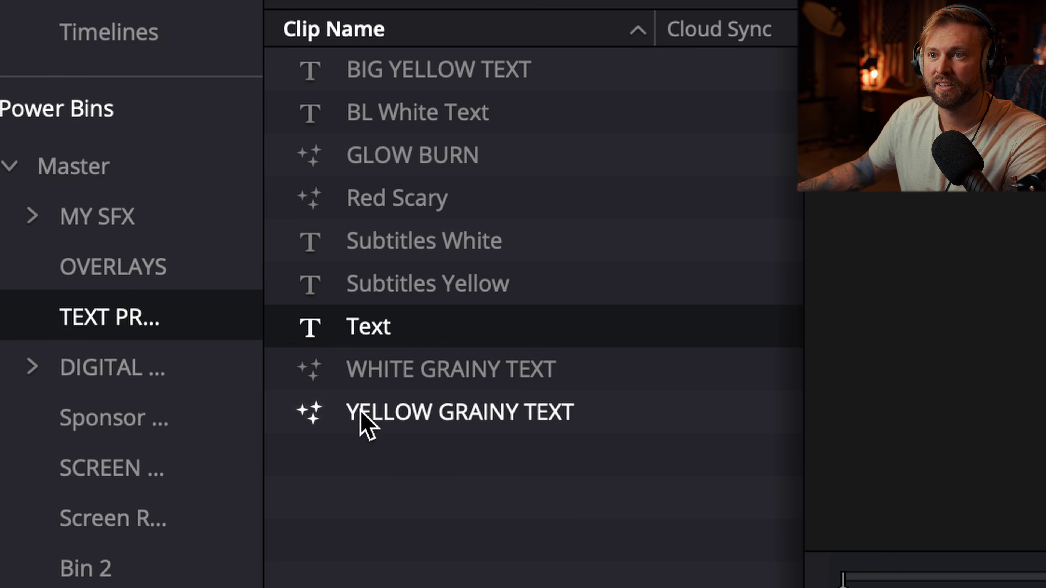
{"action": "left_click", "coordinate": [372, 327]}
{"action": "type", "text": "PARYR"}
{"action": "type", "text": "US"}
{"action": "key", "text": "Return"}
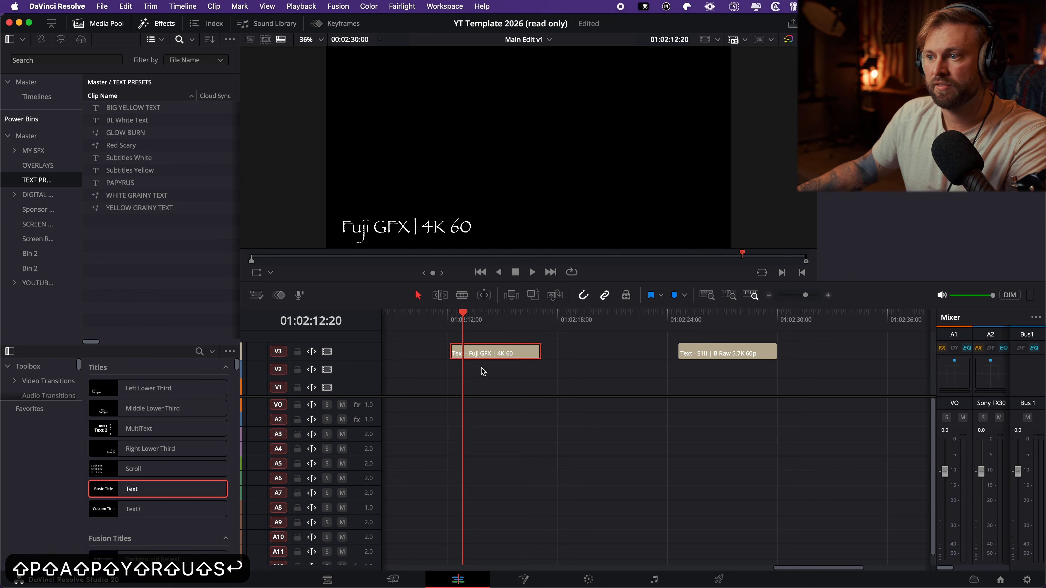
- Delete the original Fuji GFX title from V3 and place the PAPYRUS preset there instead
{"action": "key", "text": "BackSpace"}
{"action": "left_click_drag", "start_coordinate": [118, 183], "coordinate": [478, 345]}
{"action": "left_click", "coordinate": [511, 328]}
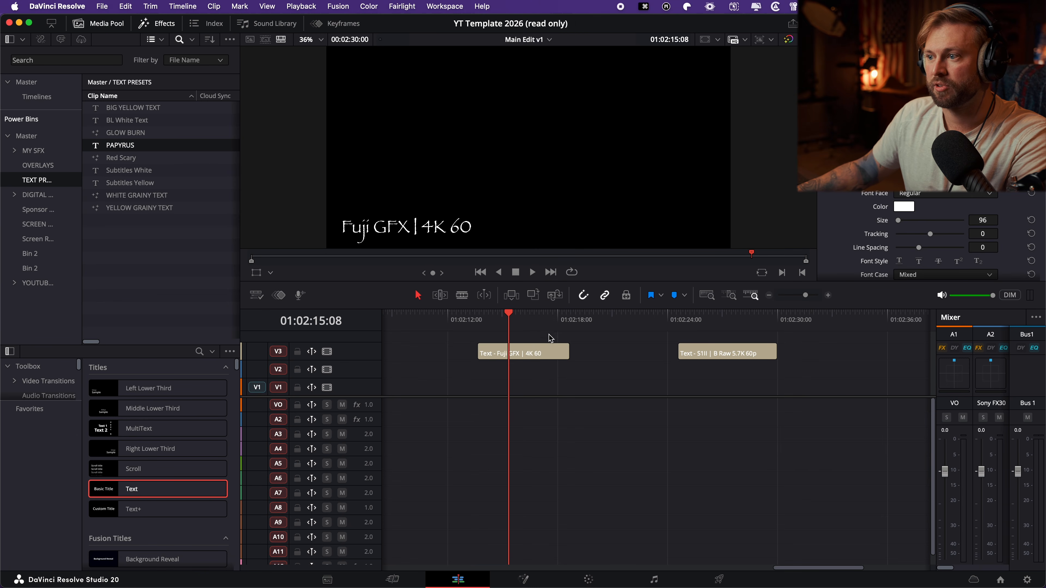
- Play the placed PAPYRUS title briefly and replace its text with "customize"
{"action": "key", "text": "space"}
{"action": "key", "text": "space"}
{"action": "key", "text": "super+a"}
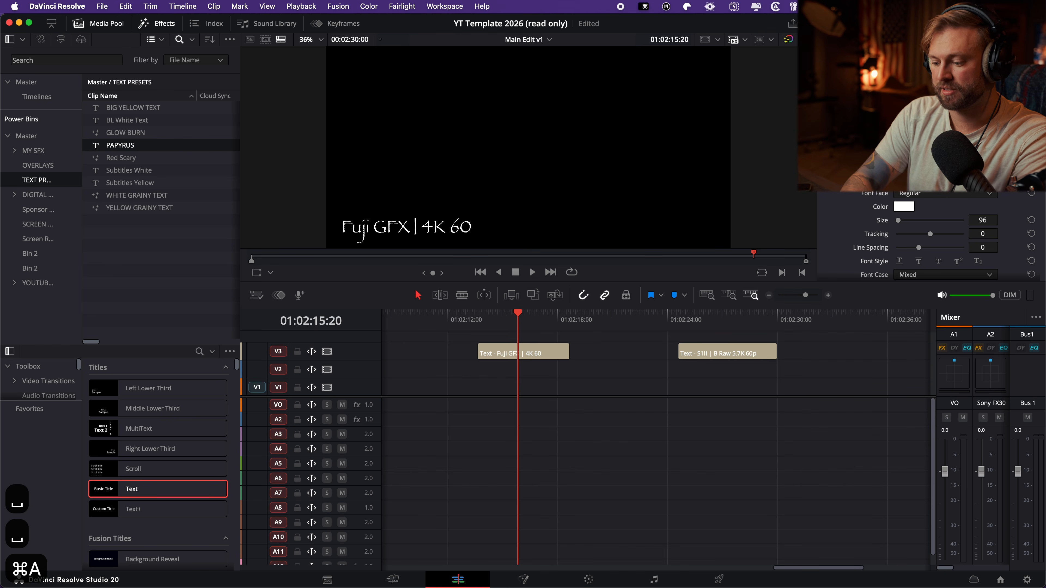
{"action": "type", "text": "customize"}
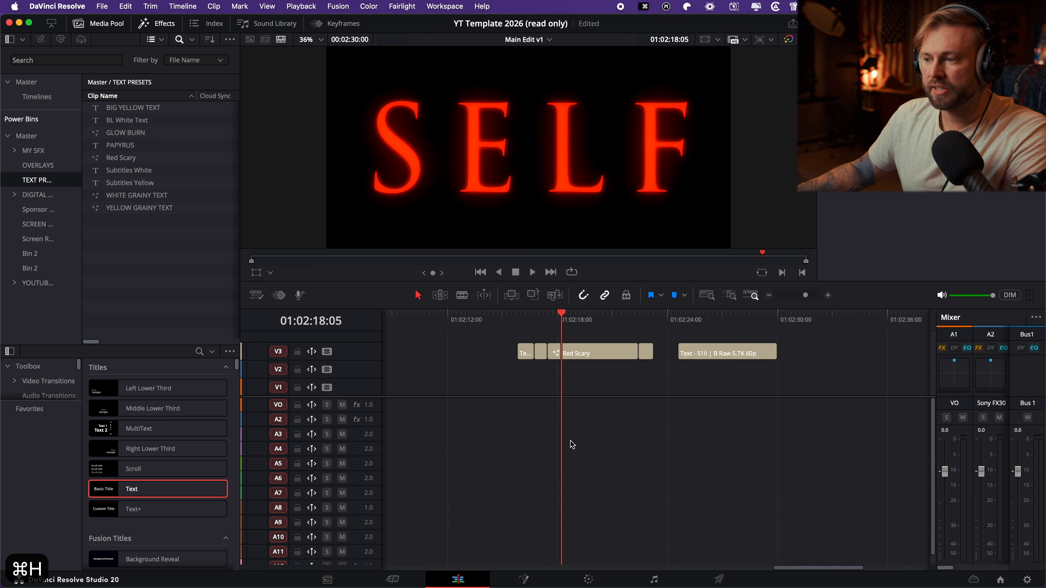
- Delete all the title clips from V3 and give the timeline area more height below the viewer
{"action": "left_click_drag", "start_coordinate": [461, 368], "coordinate": [893, 354]}
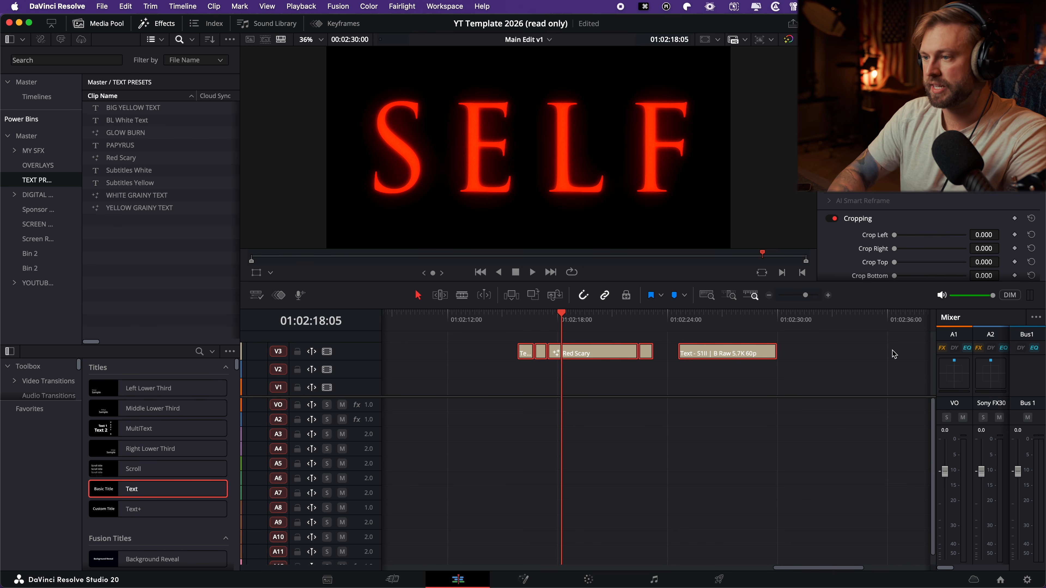
{"action": "key", "text": "BackSpace"}
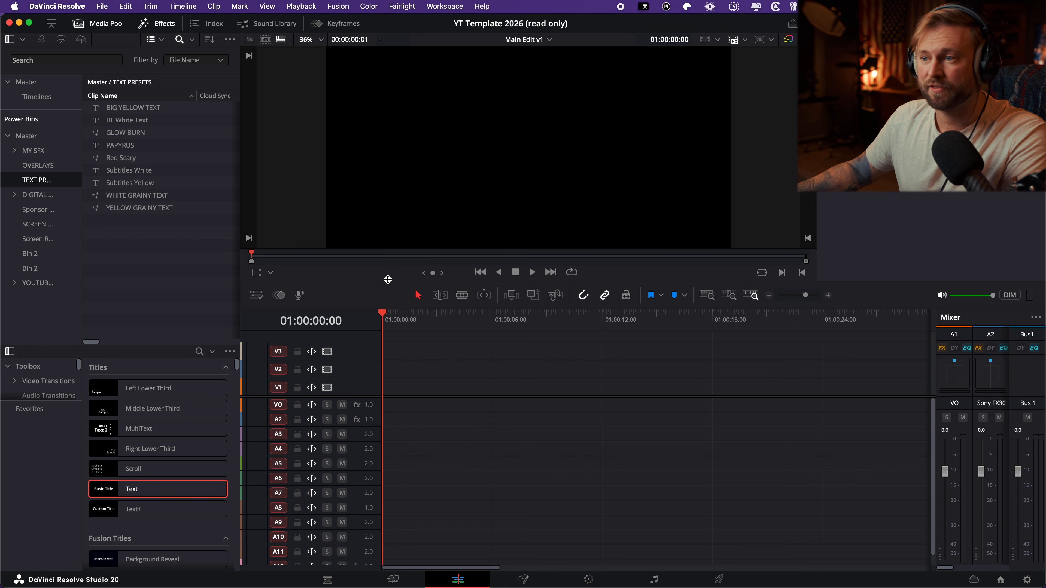
{"action": "left_click_drag", "start_coordinate": [388, 280], "coordinate": [384, 250]}
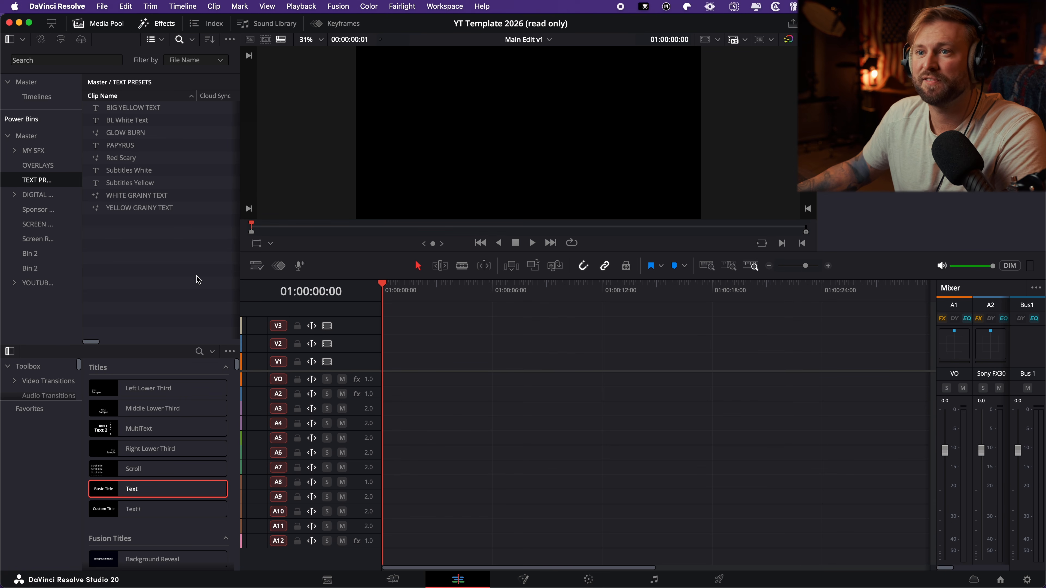
- On the Fusion page, add a text node reading "FUJI GFX" in Lao MN Bold at size 0.2323 and move it away from MediaOut1
{"action": "left_click", "coordinate": [525, 579]}
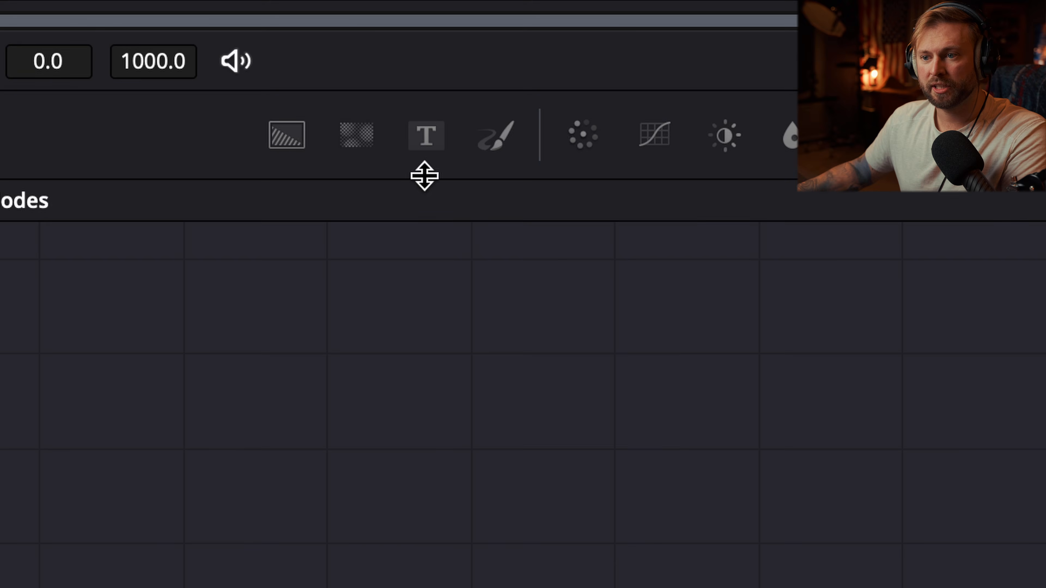
{"action": "left_click_drag", "start_coordinate": [431, 144], "coordinate": [437, 161]}
{"action": "type", "text": "FUJI GFD"}
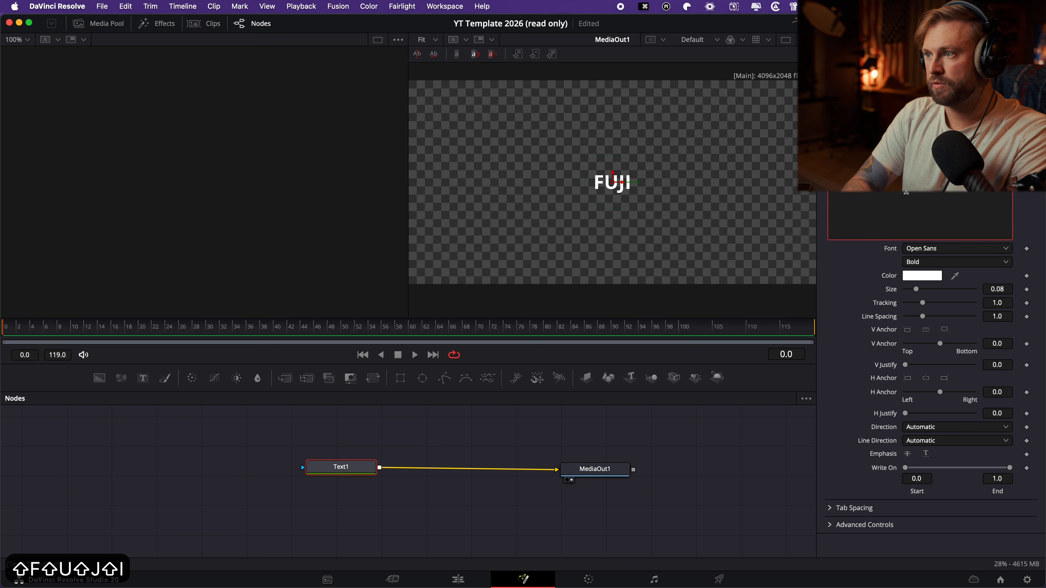
{"action": "key", "text": "BackSpace"}
{"action": "type", "text": "X"}
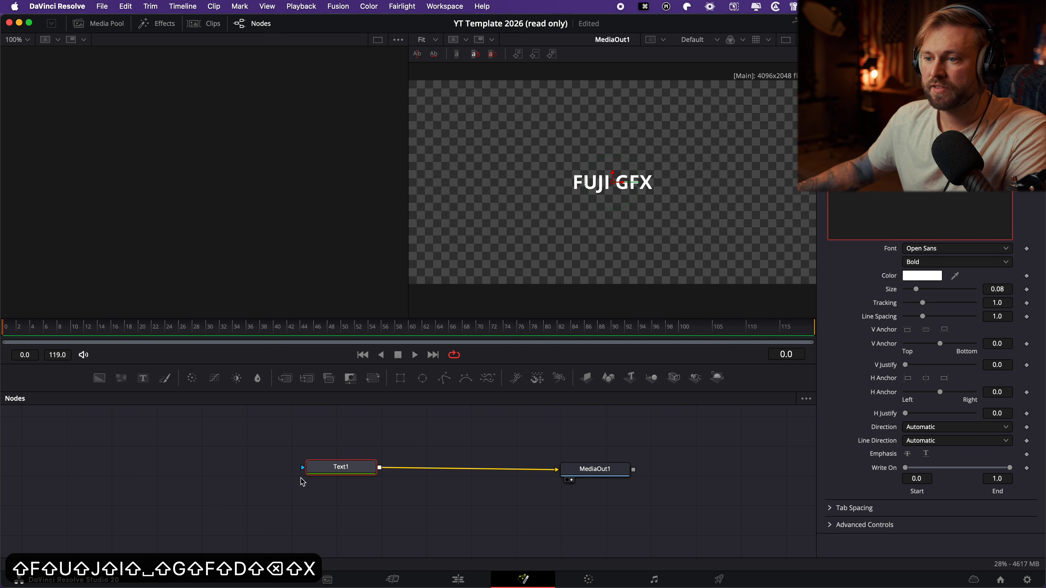
{"action": "left_click_drag", "start_coordinate": [338, 469], "coordinate": [112, 467]}
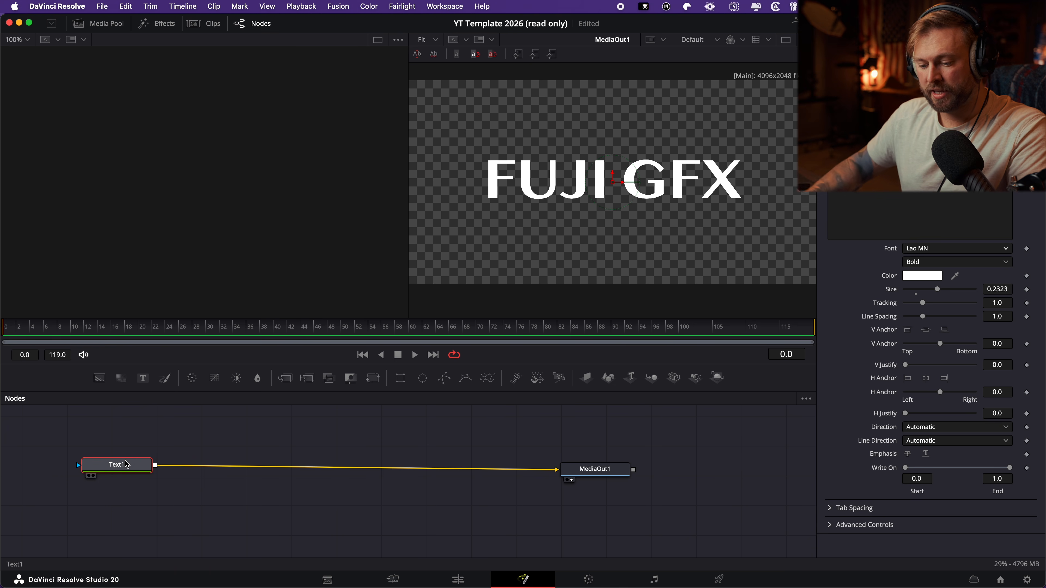
- Insert a Glow (Glo) node after Text1 with its Blend set to 0.26
{"action": "key", "text": "shift+space"}
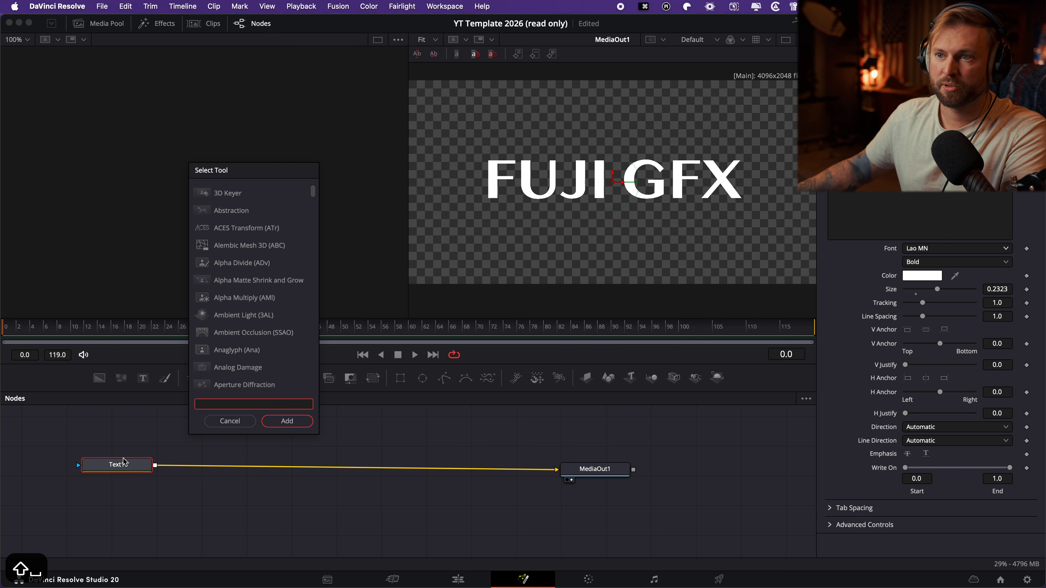
{"action": "type", "text": "glow"}
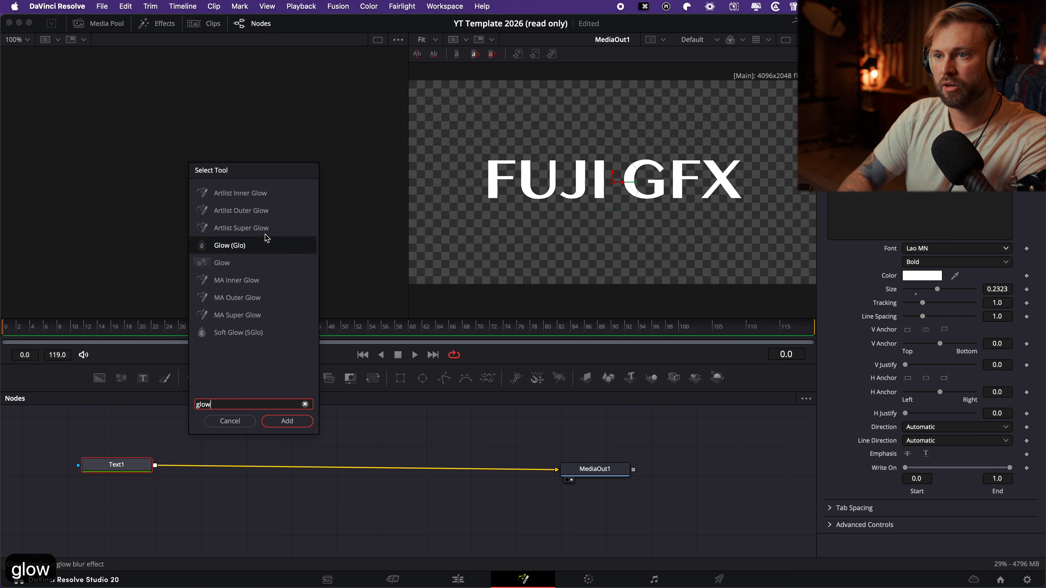
{"action": "key", "text": "Return"}
{"action": "left_click_drag", "start_coordinate": [912, 164], "coordinate": [947, 179]}
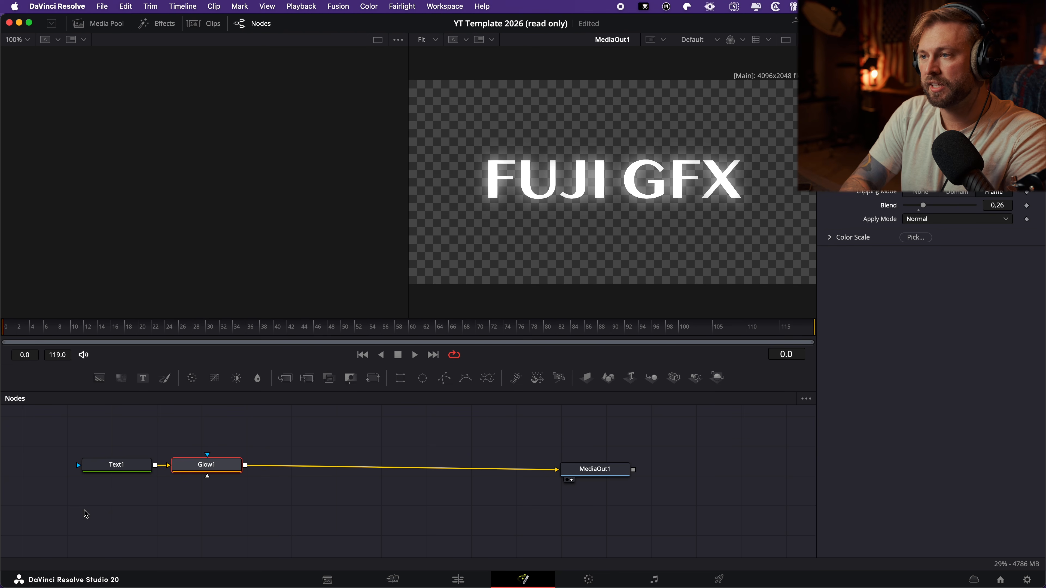
- Insert a Grain (Grn) node after Glow1 and inspect the grainy FUJI GFX text in the viewer
{"action": "key", "text": "shift+space"}
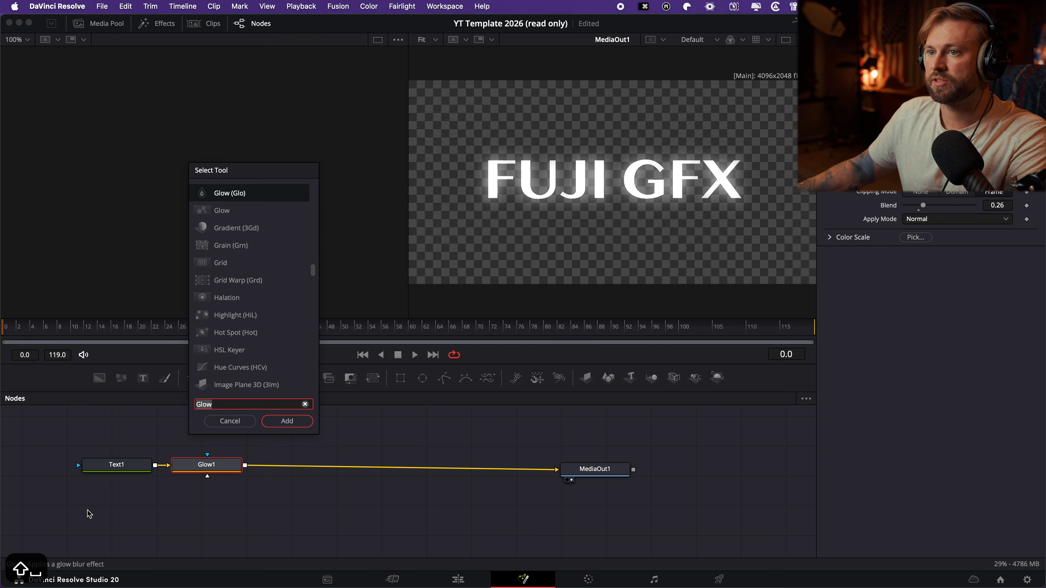
{"action": "type", "text": "garin"}
{"action": "key", "text": "BackSpace"}
{"action": "key", "text": "BackSpace"}
{"action": "key", "text": "BackSpace"}
{"action": "key", "text": "BackSpace"}
{"action": "type", "text": "rain"}
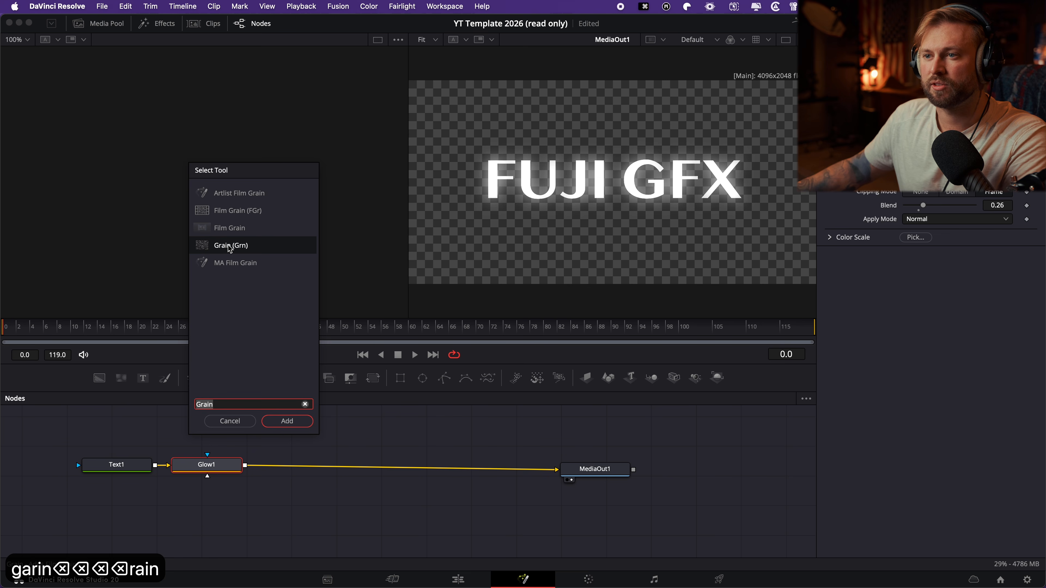
{"action": "left_click", "coordinate": [287, 421]}
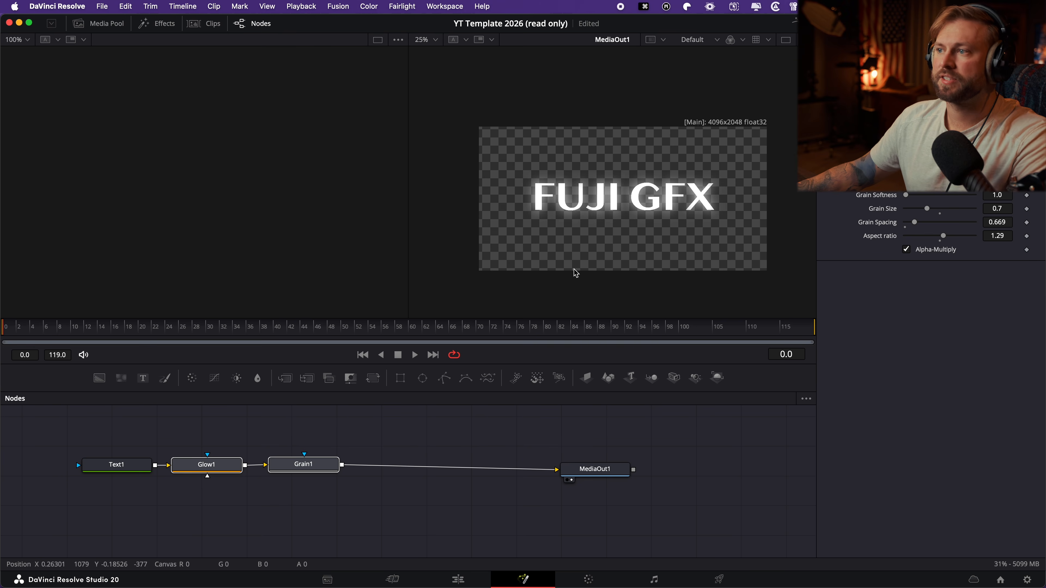
{"action": "scroll", "coordinate": [638, 208], "scroll_direction": "up", "scroll_amount": 1}
{"action": "scroll", "coordinate": [639, 208], "scroll_direction": "up", "scroll_amount": 3}
{"action": "scroll", "coordinate": [638, 209], "scroll_direction": "down", "scroll_amount": 3}
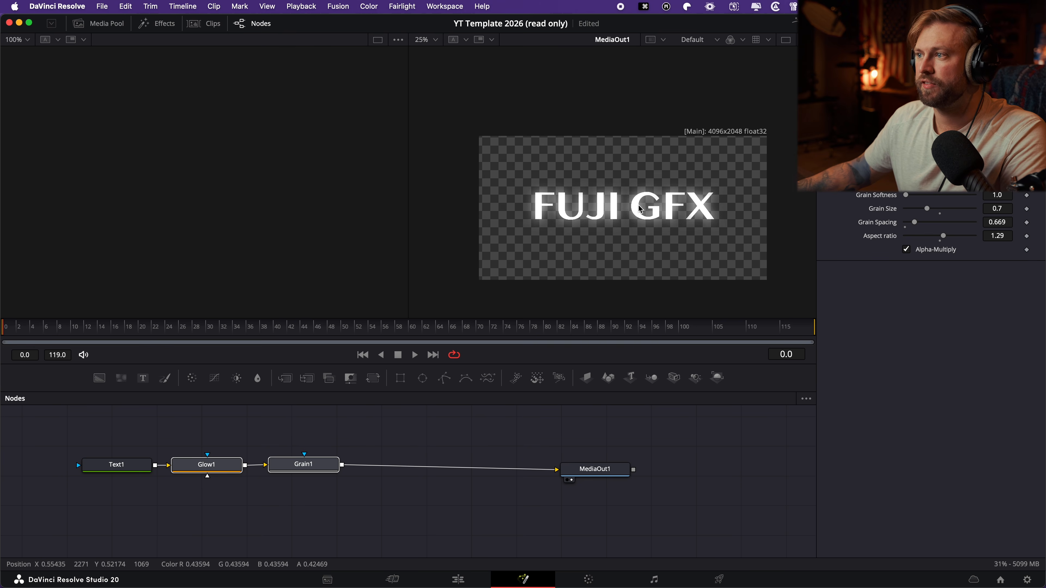
- Back on the Edit page, store the FUJI GFX Fusion composition in the TEXT PRESETS power bin and rename it "Epipc"
{"action": "left_click", "coordinate": [467, 579]}
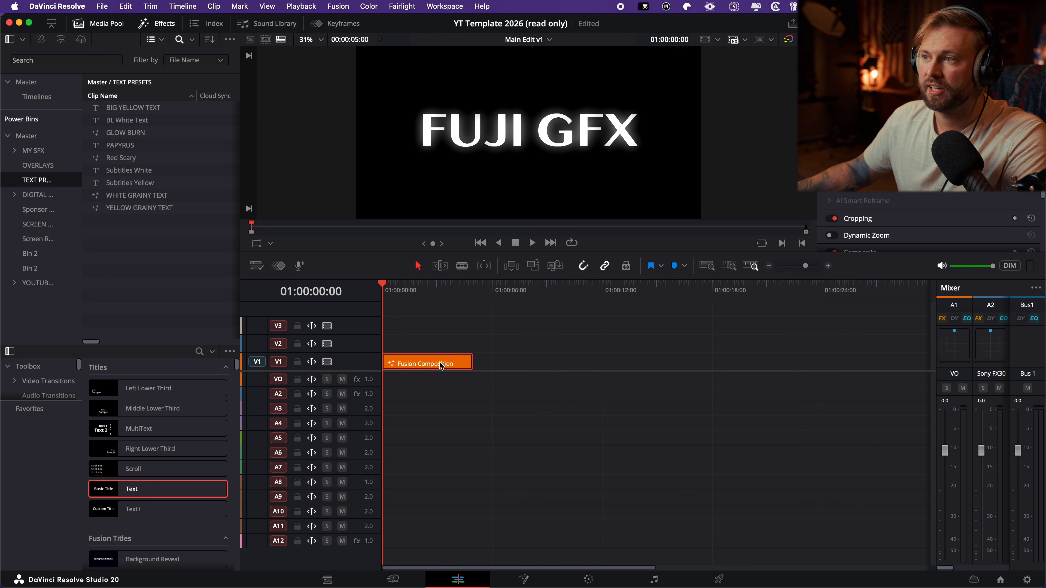
{"action": "left_click_drag", "start_coordinate": [439, 365], "coordinate": [151, 258]}
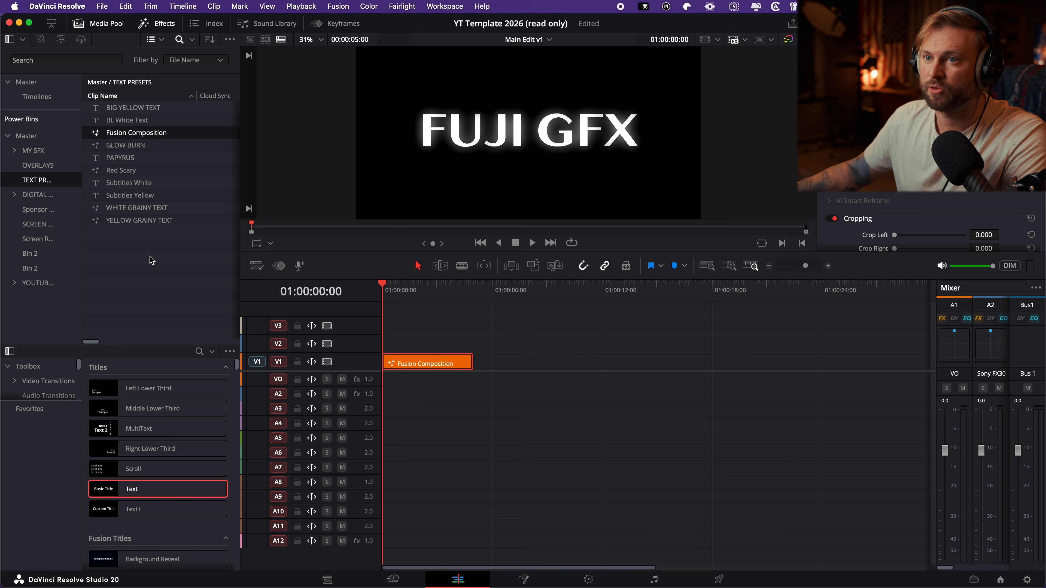
{"action": "left_click", "coordinate": [112, 136]}
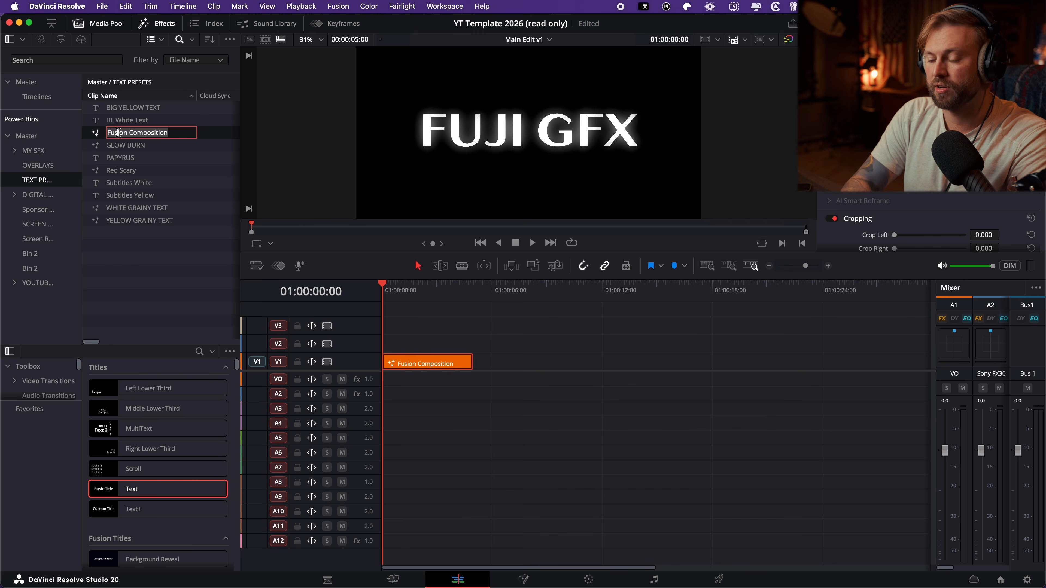
{"action": "type", "text": "Epipc"}
{"action": "key", "text": "Return"}
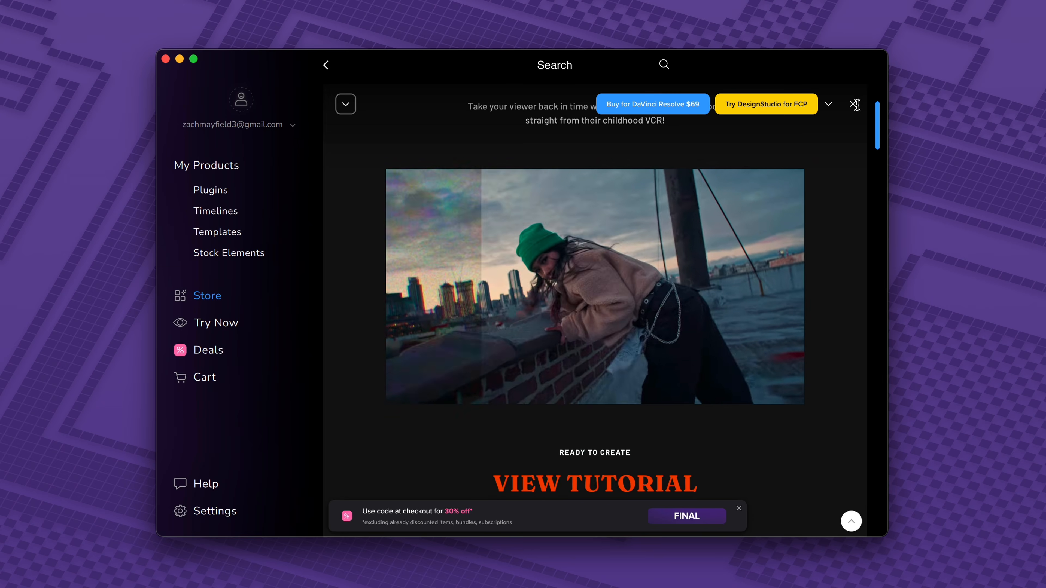
- In the MotionVFX app, leave the product page and browse the store's products, including the Logo category
{"action": "left_click", "coordinate": [857, 106]}
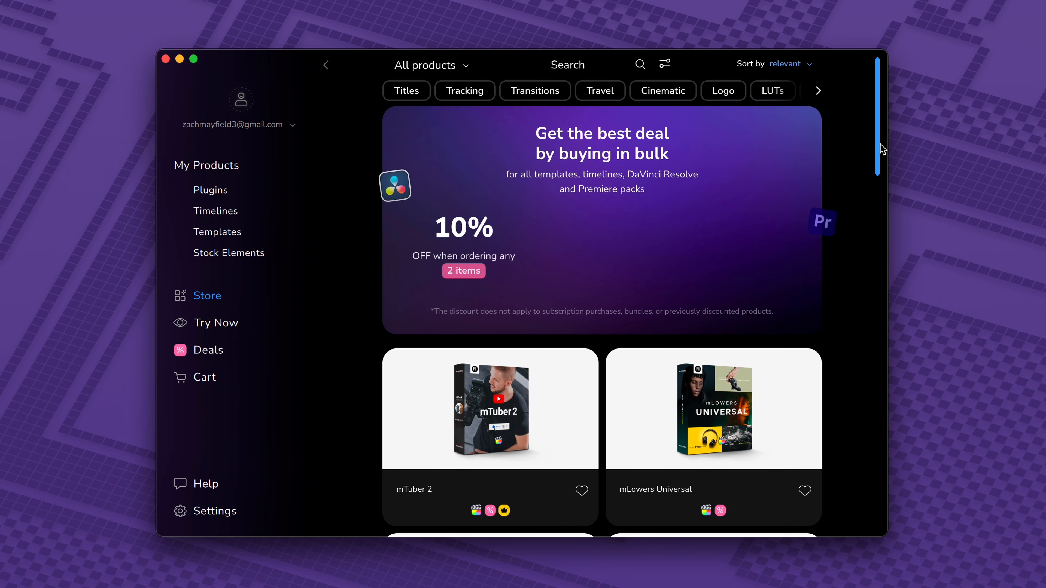
{"action": "scroll", "coordinate": [883, 280], "scroll_direction": "down", "scroll_amount": 10}
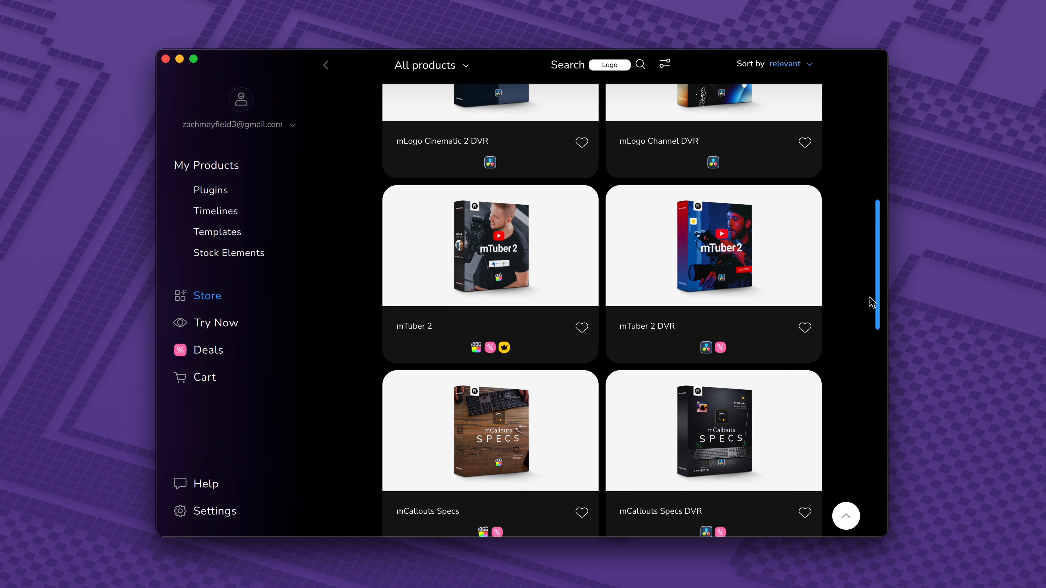
{"action": "left_click_drag", "start_coordinate": [872, 303], "coordinate": [887, 412]}
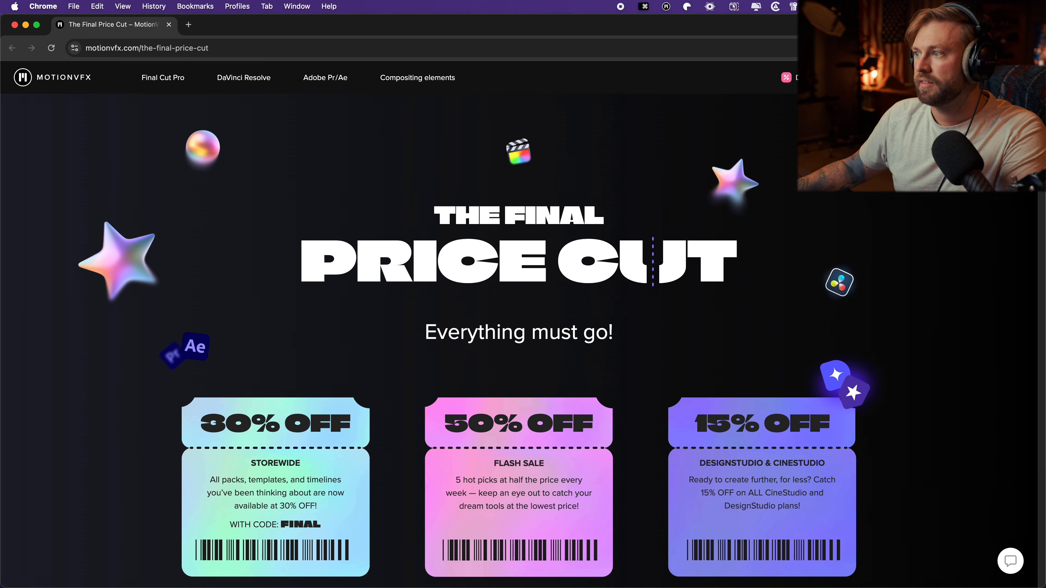
- In Chrome, look through the MotionVFX Final Price Cut page, covering the storewide and flash sale offers
{"action": "scroll", "coordinate": [523, 346], "scroll_direction": "down", "scroll_amount": 2}
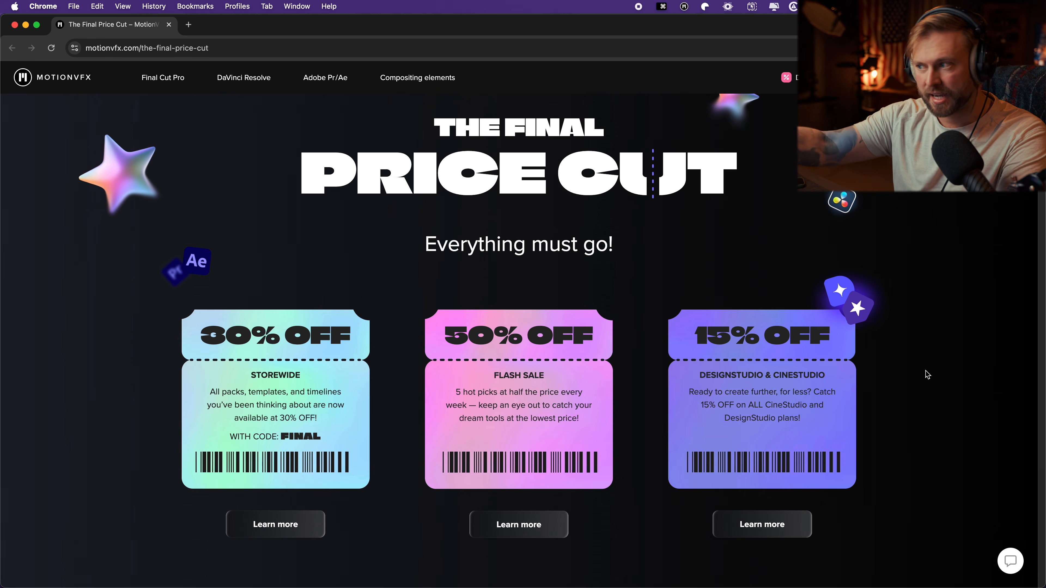
{"action": "scroll", "coordinate": [927, 375], "scroll_direction": "down", "scroll_amount": 10}
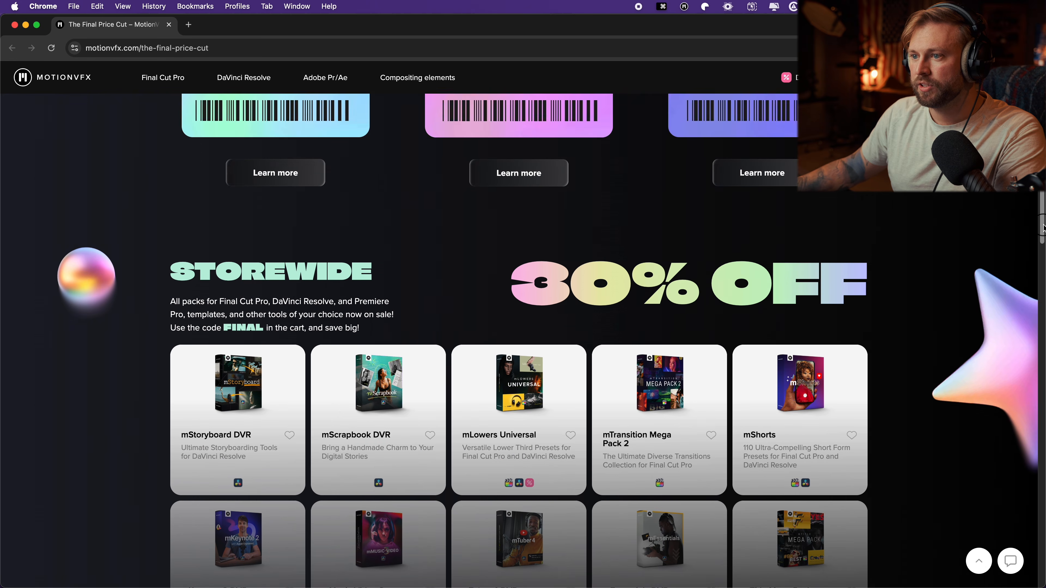
{"action": "scroll", "coordinate": [947, 356], "scroll_direction": "down", "scroll_amount": 10}
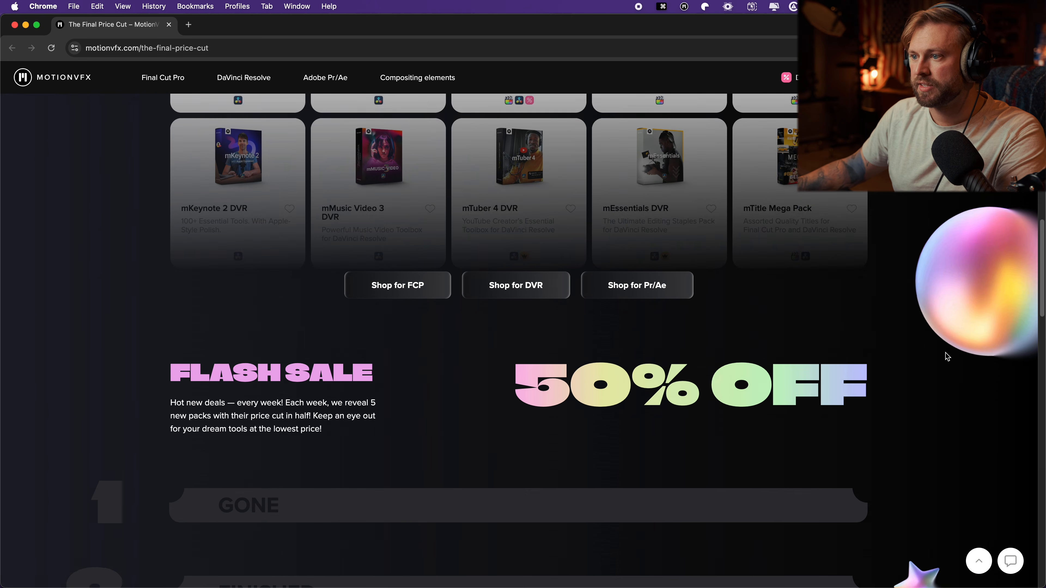
{"action": "scroll", "coordinate": [945, 356], "scroll_direction": "down", "scroll_amount": 2}
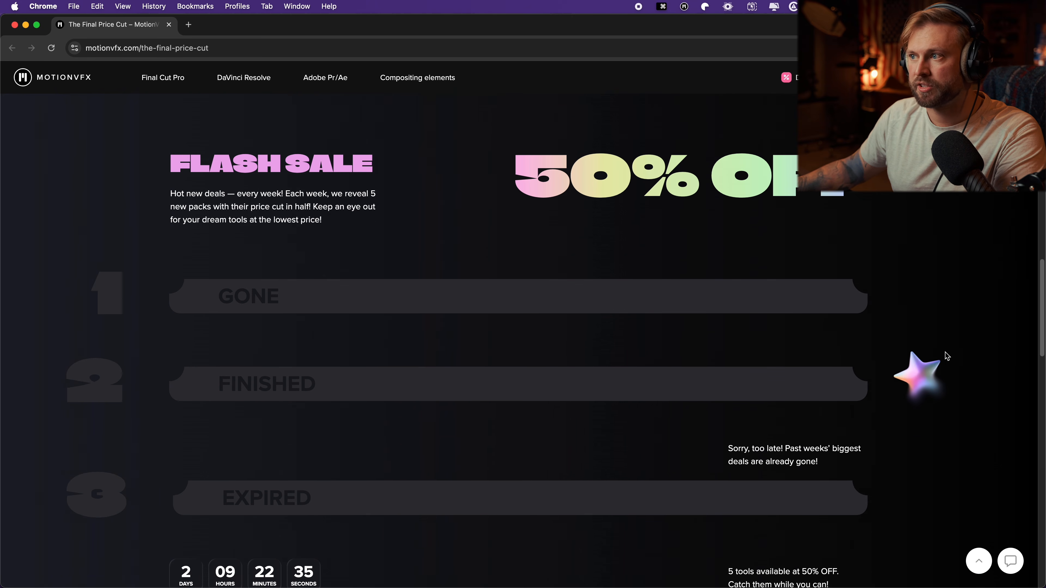
{"action": "scroll", "coordinate": [338, 379], "scroll_direction": "down", "scroll_amount": 4}
{"action": "scroll", "coordinate": [340, 386], "scroll_direction": "down", "scroll_amount": 4}
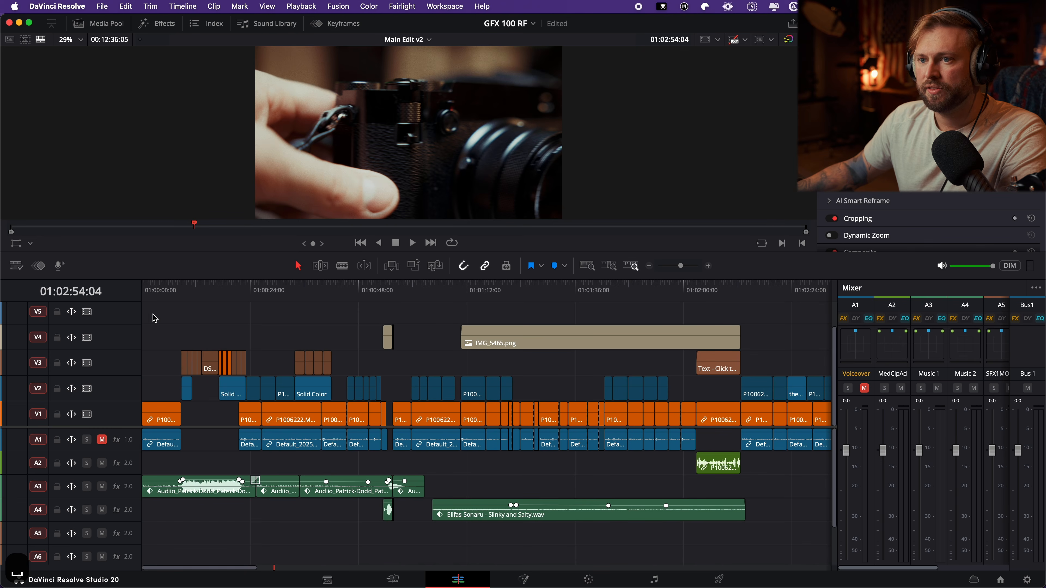
- In DaVinci Resolve, play the P1006211.MOV section of the GFX 100 RF timeline
{"action": "left_click", "coordinate": [143, 289]}
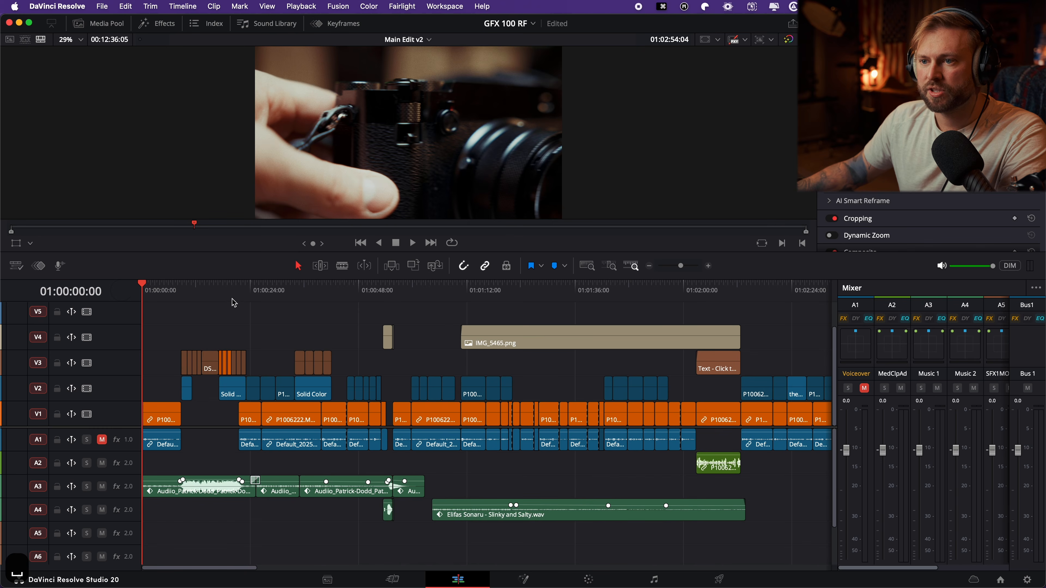
{"action": "scroll", "coordinate": [245, 313], "scroll_direction": "up", "scroll_amount": 3}
{"action": "left_click", "coordinate": [252, 288]}
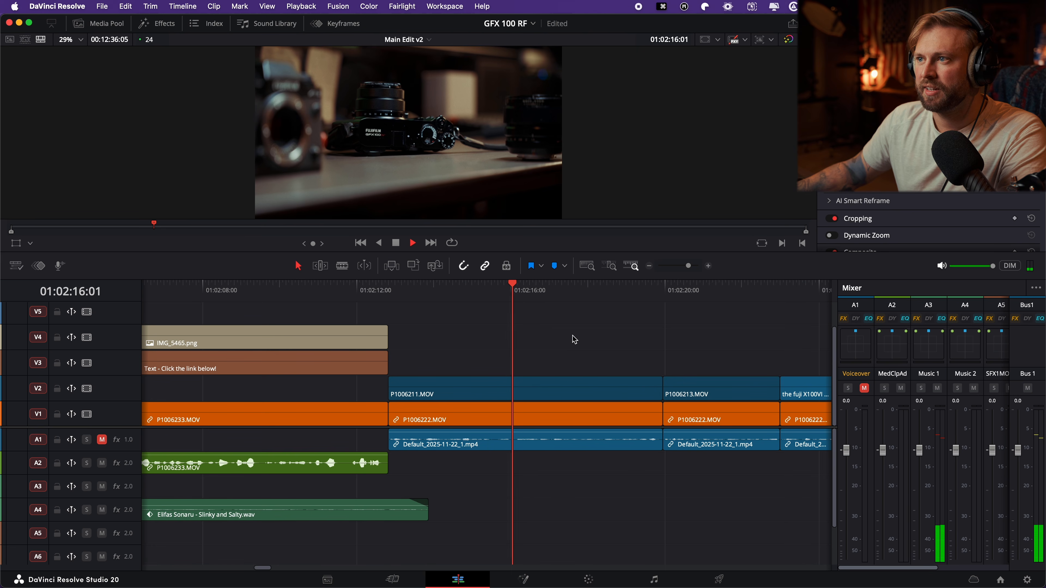
{"action": "key", "text": "space"}
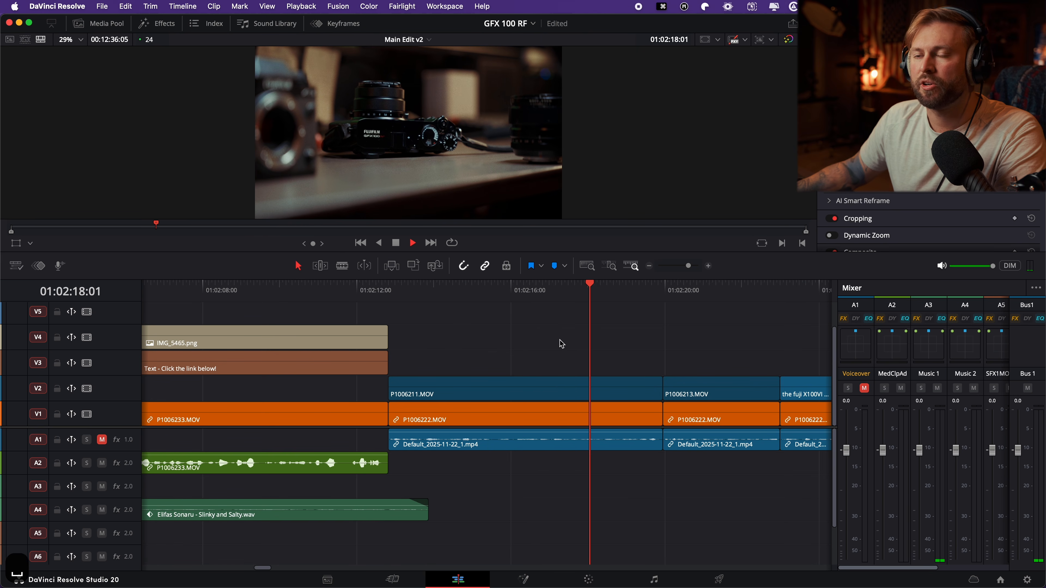
- Apply mMatrix Effect 05 to the P1006211.MOV clip on V2 and adjust its layer opacities, with Layer 1 at 0.173
{"action": "key", "text": "super+s"}
{"action": "left_click", "coordinate": [157, 23]}
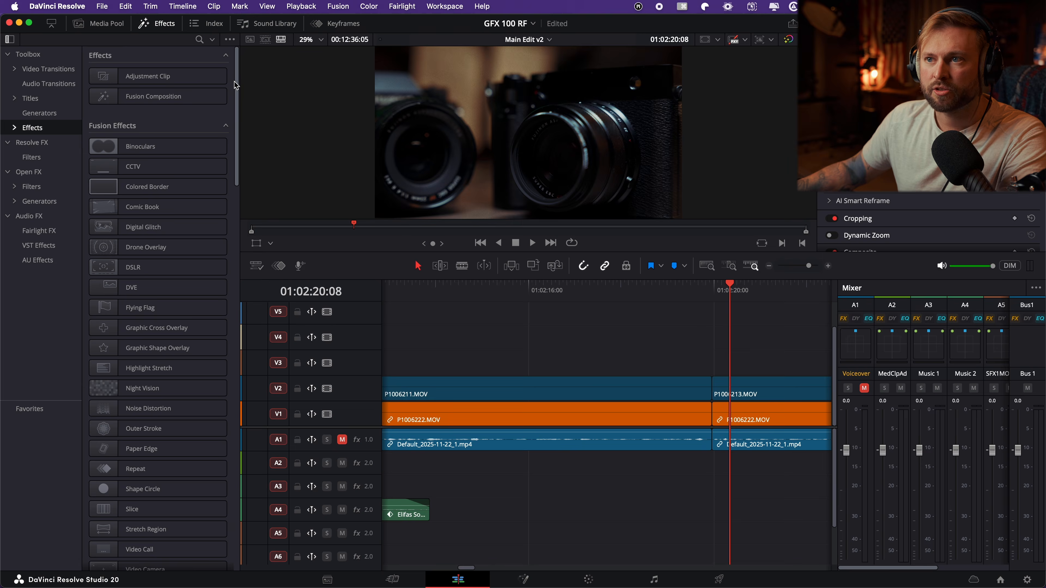
{"action": "left_click_drag", "start_coordinate": [236, 87], "coordinate": [231, 487]}
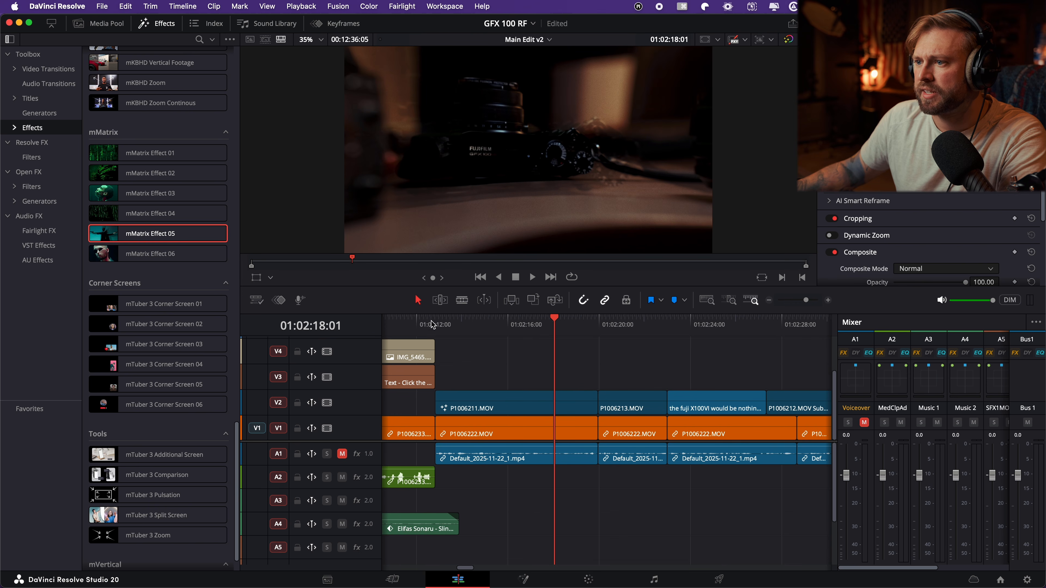
{"action": "left_click_drag", "start_coordinate": [357, 442], "coordinate": [358, 452]}
{"action": "left_click", "coordinate": [444, 322]}
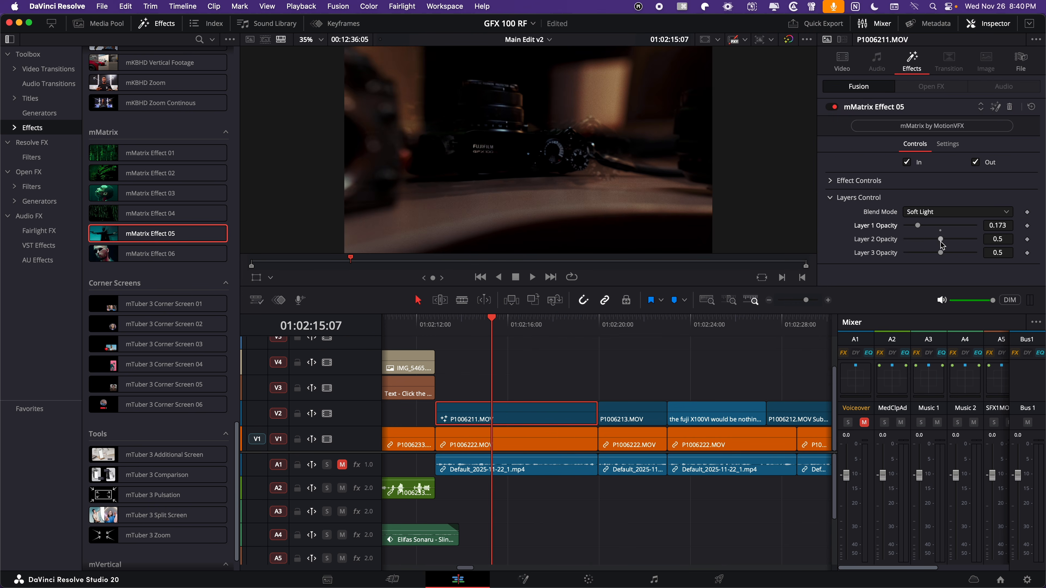
{"action": "mouse_move", "coordinate": [941, 242]}
{"action": "left_mouse_down"}
{"action": "mouse_move", "coordinate": [972, 246]}
{"action": "mouse_move", "coordinate": [937, 253]}
{"action": "left_mouse_up"}
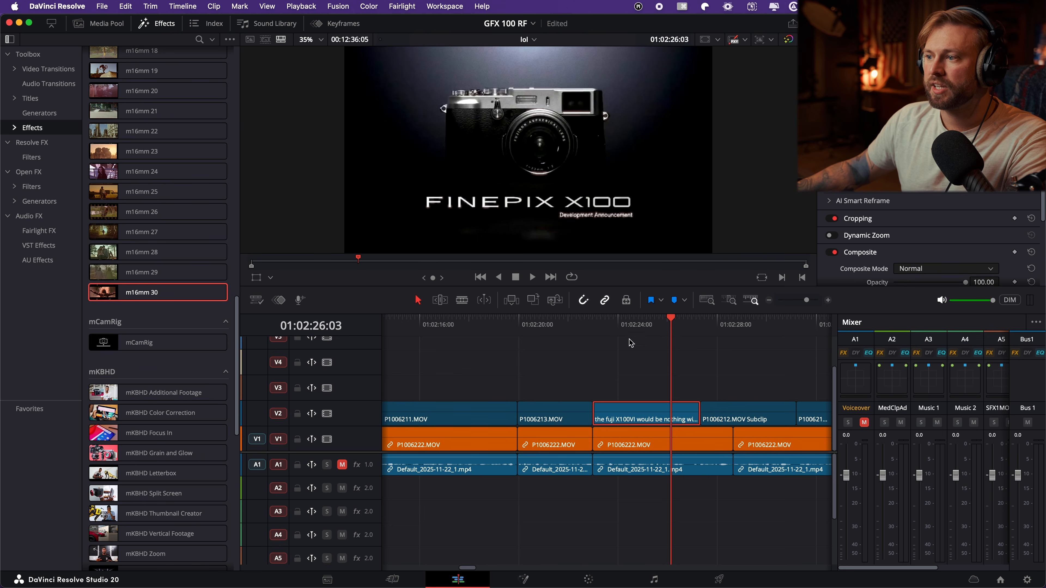
- Play part of the selected Fuji X100VI clip on V2 and pause within it
{"action": "left_click", "coordinate": [573, 324]}
{"action": "key", "text": "space"}
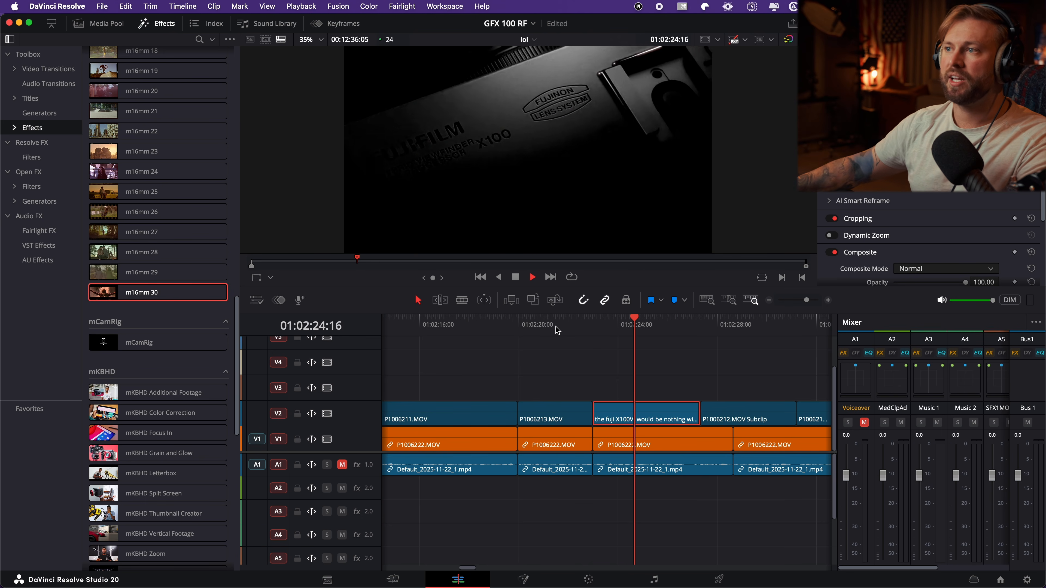
{"action": "key", "text": "space"}
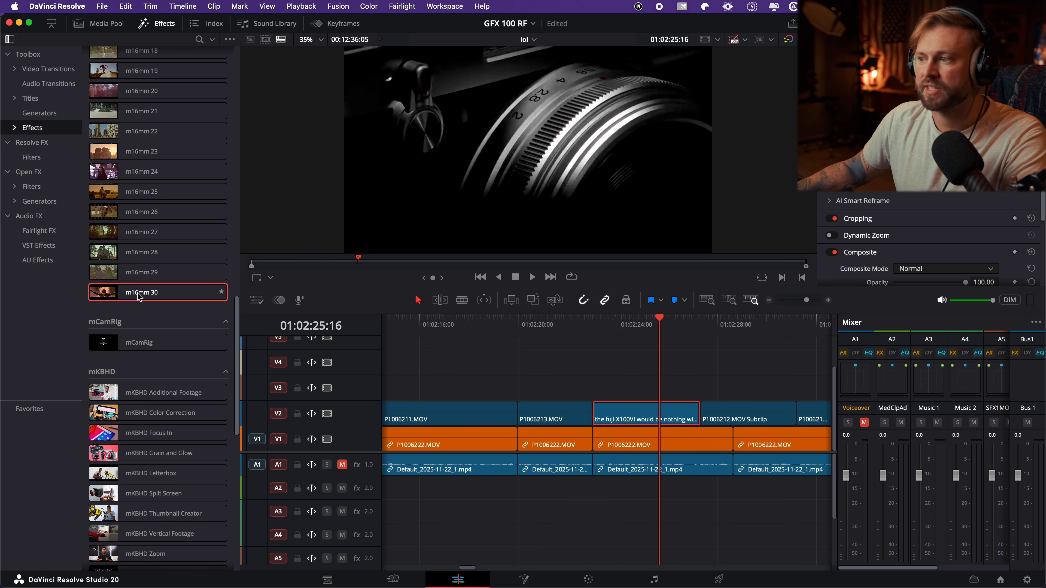
- Apply the m16mm 30, m16mm 29 and m16mm 28 effects in turn to the Fuji X100VI clip on V2
{"action": "left_click_drag", "start_coordinate": [621, 401], "coordinate": [621, 402]}
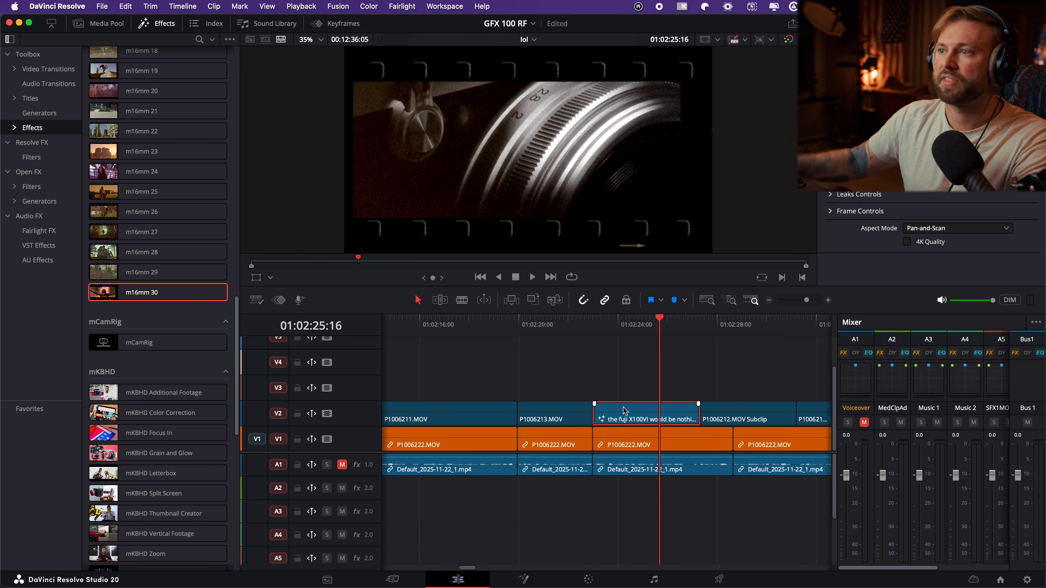
{"action": "left_click", "coordinate": [594, 320]}
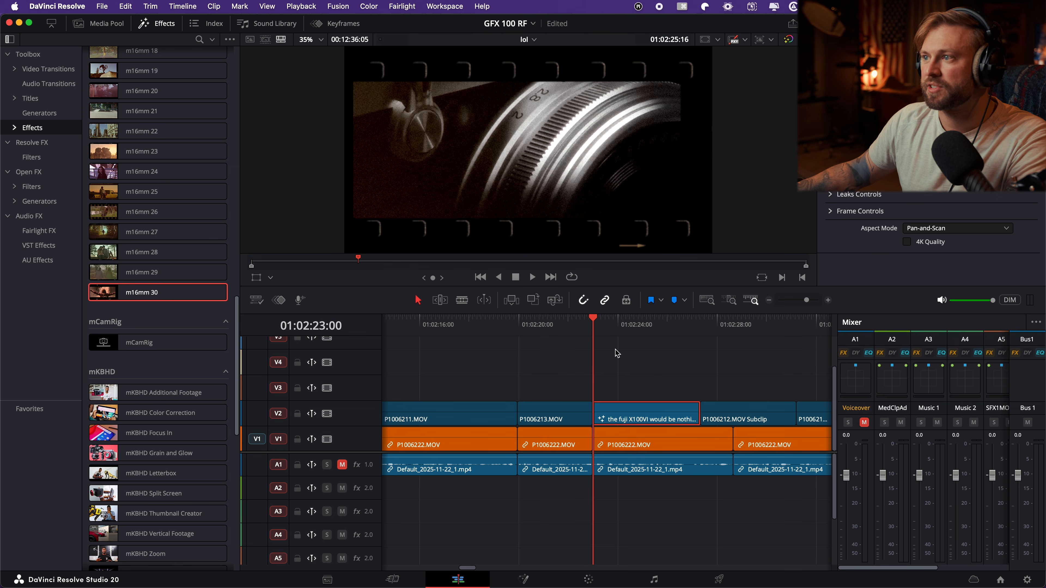
{"action": "left_click_drag", "start_coordinate": [158, 272], "coordinate": [645, 409]}
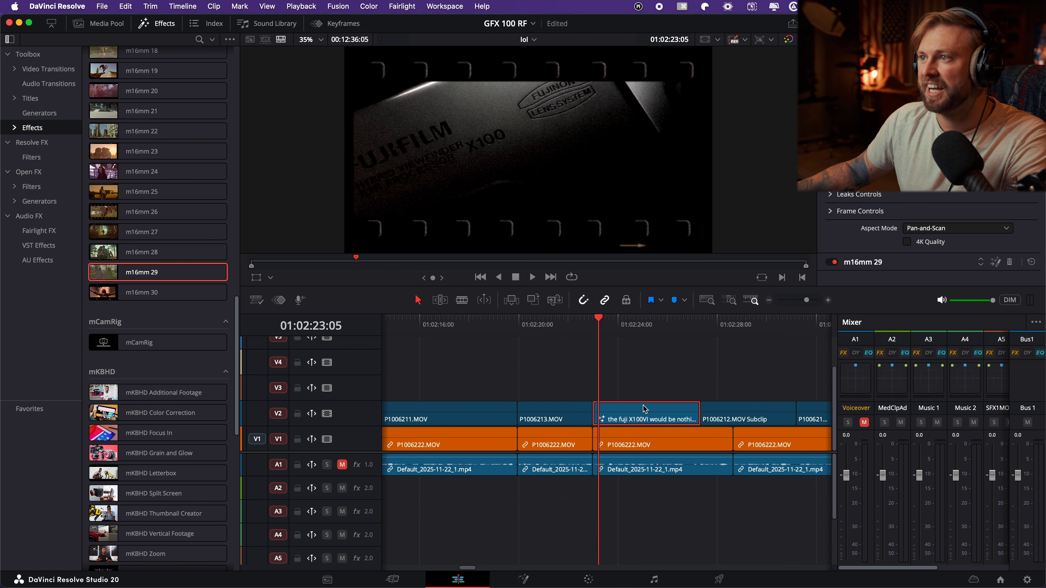
{"action": "left_click_drag", "start_coordinate": [152, 252], "coordinate": [673, 415]}
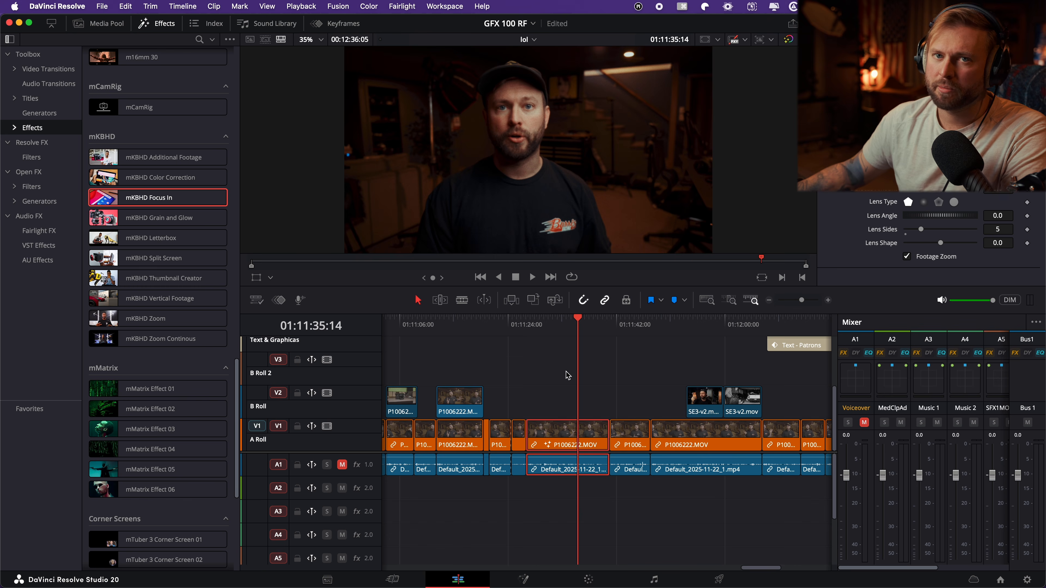
- Undo the mKBHD Focus In effect and play the P1006222.MOV section with mKBHD Zoom Continous applied
{"action": "key", "text": "super+z"}
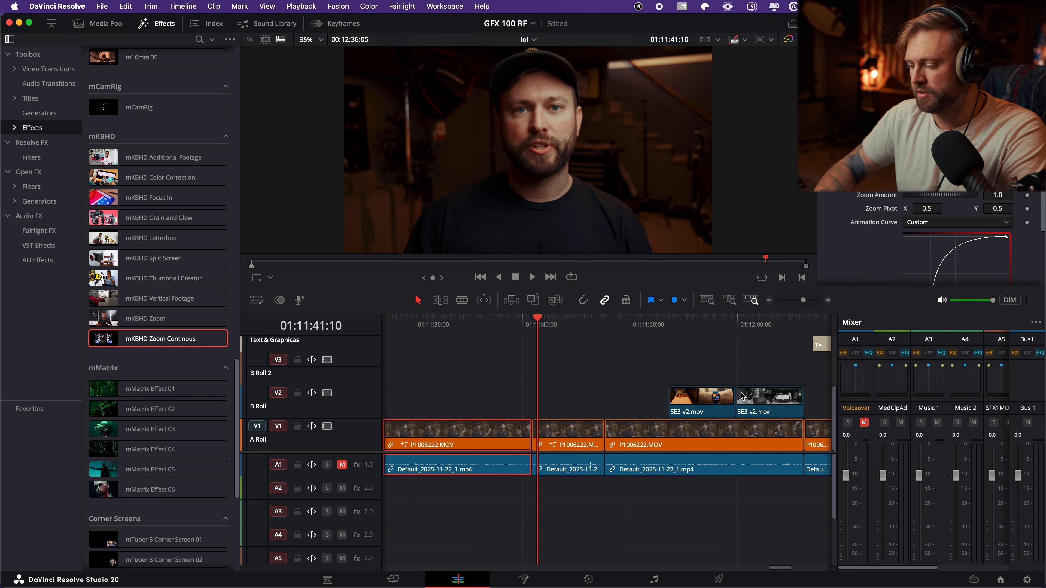
{"action": "key", "text": "space"}
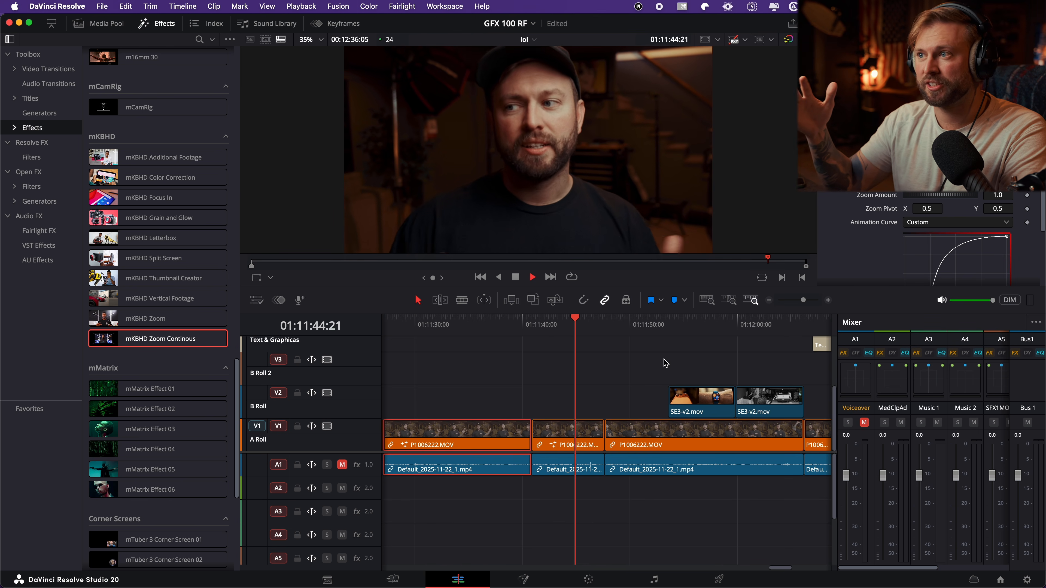
{"action": "key", "text": "space"}
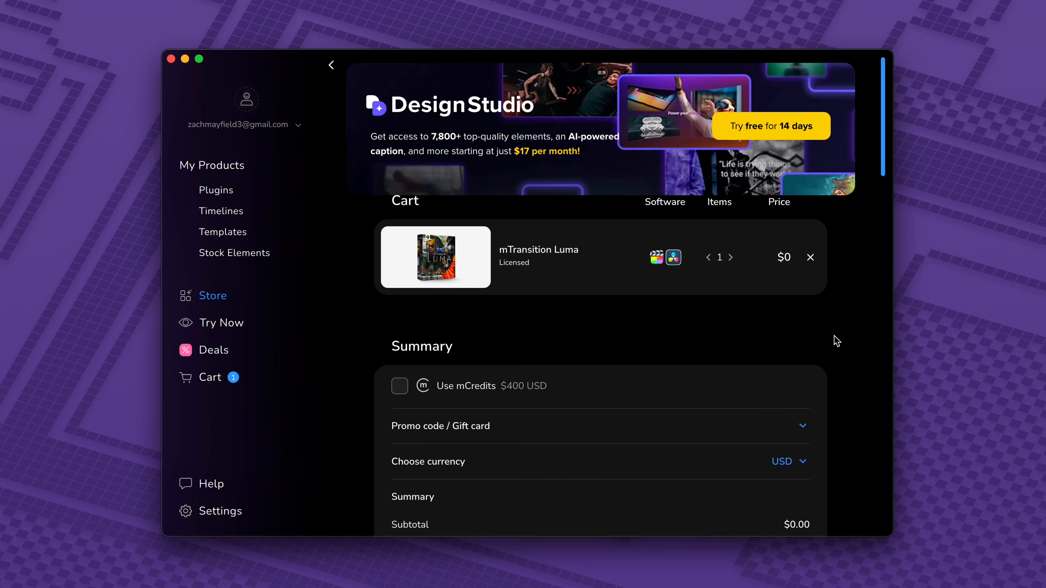
- In the MotionVFX app, accept the conditions and check out the $0 mTransition Luma in the cart
{"action": "scroll", "coordinate": [836, 340], "scroll_direction": "down", "scroll_amount": 4}
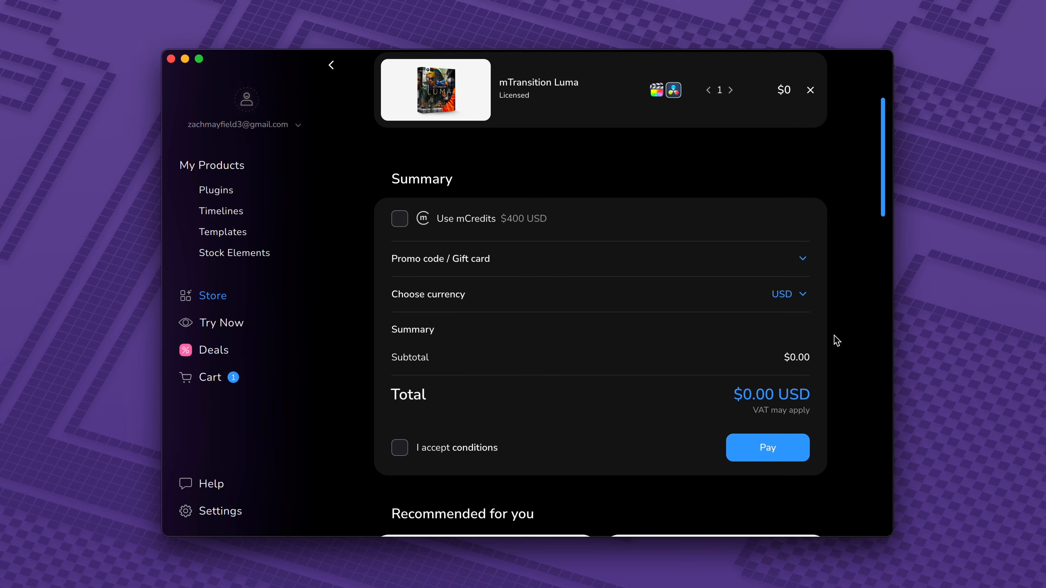
{"action": "left_click", "coordinate": [406, 455]}
{"action": "left_click", "coordinate": [768, 448]}
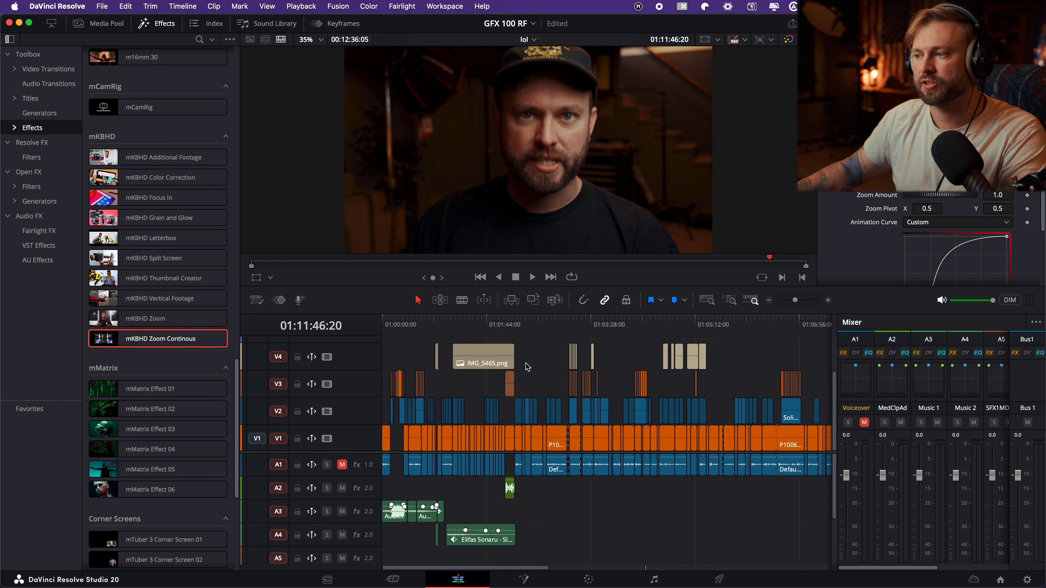
- In DaVinci Resolve, copy a P1006222.MOV clip from V1, paste it beyond the end of the edit and extend its end
{"action": "scroll", "coordinate": [526, 366], "scroll_direction": "right", "scroll_amount": 5}
{"action": "left_click", "coordinate": [599, 442]}
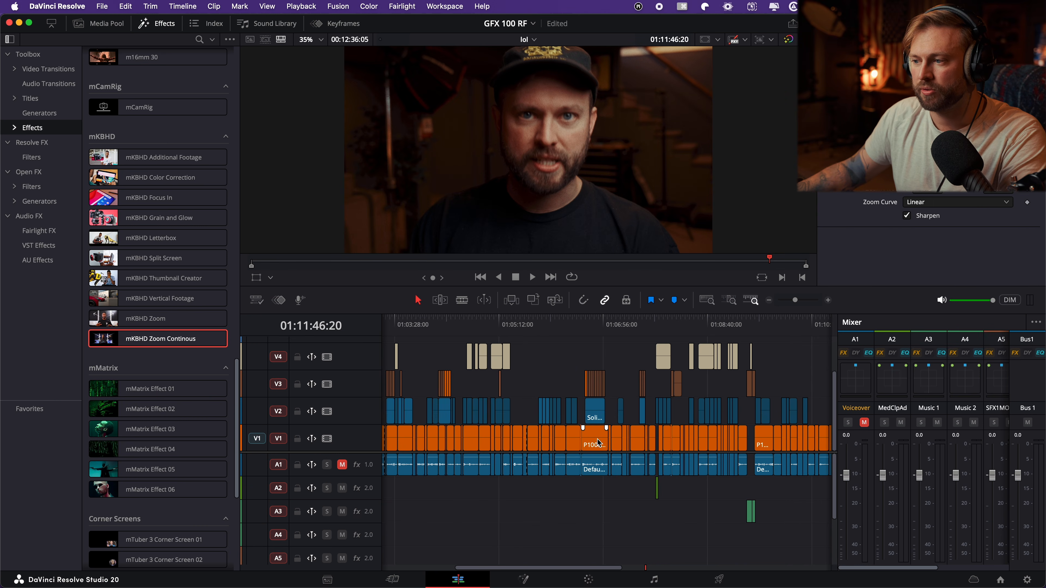
{"action": "left_click", "coordinate": [599, 448]}
{"action": "key", "text": "super+minus"}
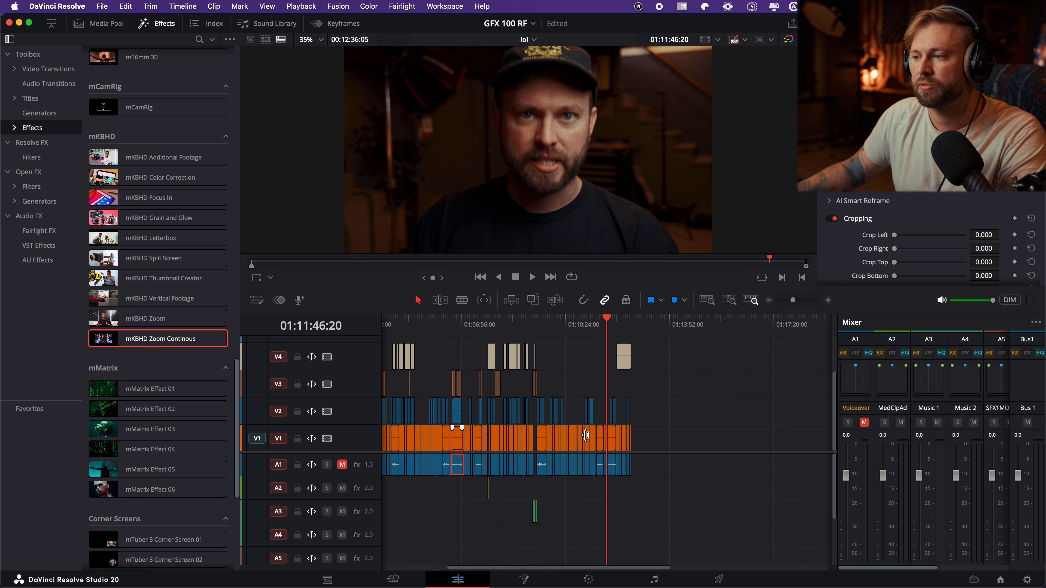
{"action": "left_click_drag", "start_coordinate": [658, 328], "coordinate": [752, 344]}
{"action": "key", "text": "super+v"}
{"action": "key", "text": "super+equal"}
{"action": "key", "text": "super+equal"}
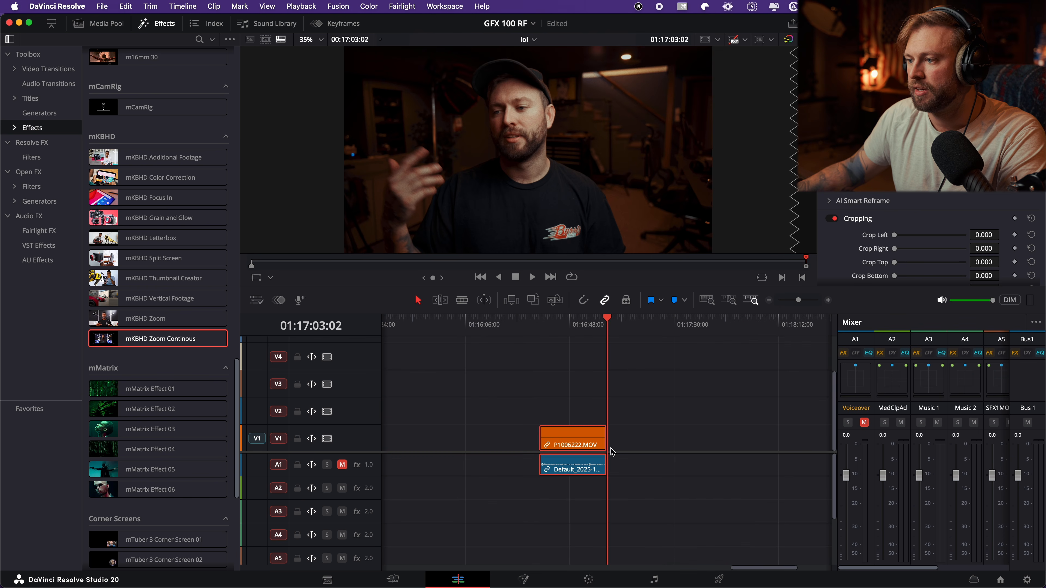
{"action": "left_click_drag", "start_coordinate": [601, 439], "coordinate": [719, 439]}
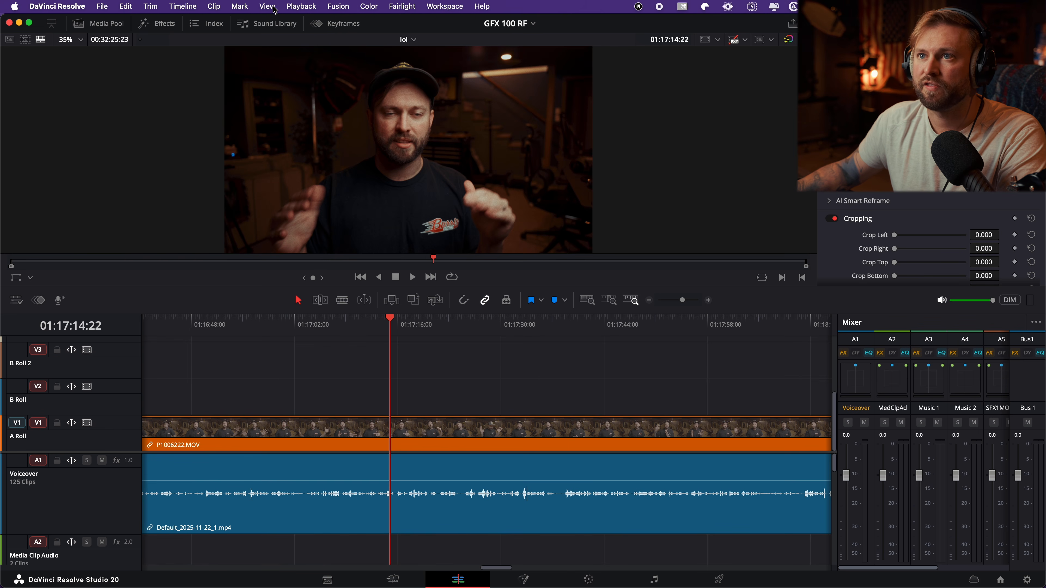
- Enable Selection Follows Playhead for the timeline
{"action": "left_click", "coordinate": [183, 7]}
{"action": "mouse_move", "coordinate": [289, 189]}
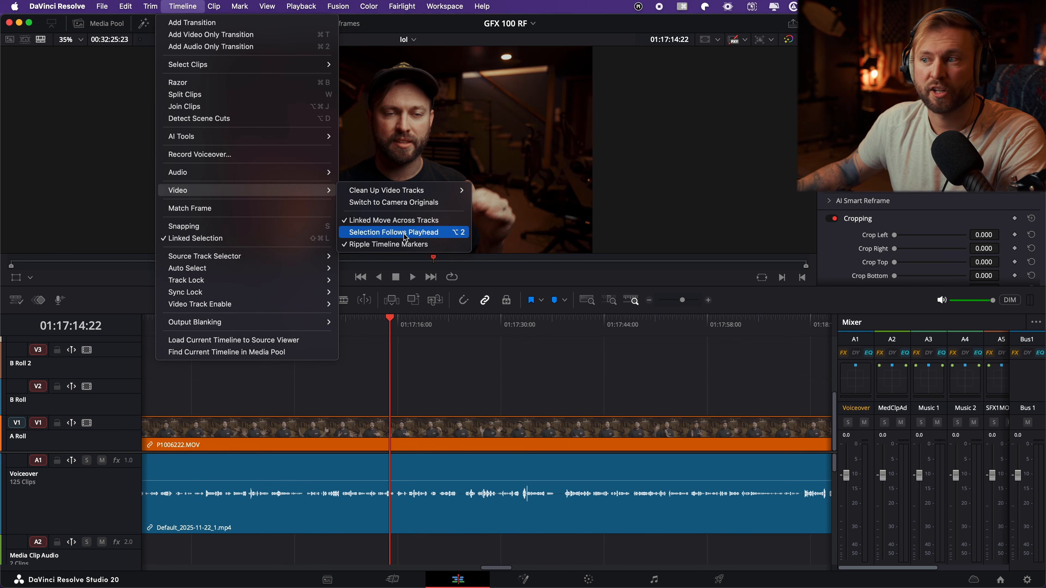
{"action": "left_click", "coordinate": [405, 236]}
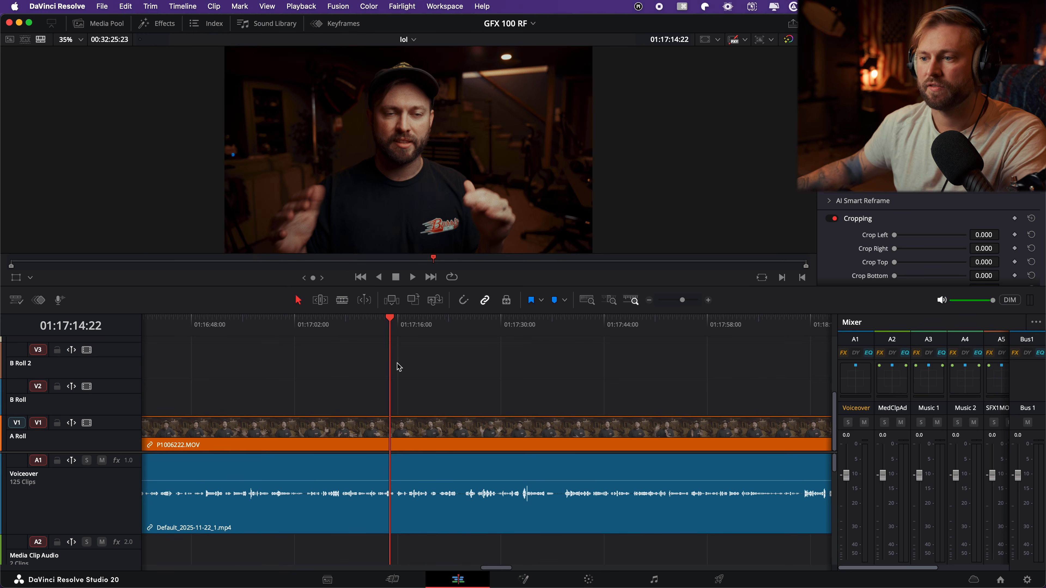
- Scrub across the pasted P1006222.MOV clip and the earlier multi-track edit to check how the clip selection follows the playhead
{"action": "key", "text": "super+="}
{"action": "left_click_drag", "start_coordinate": [486, 326], "coordinate": [460, 326]}
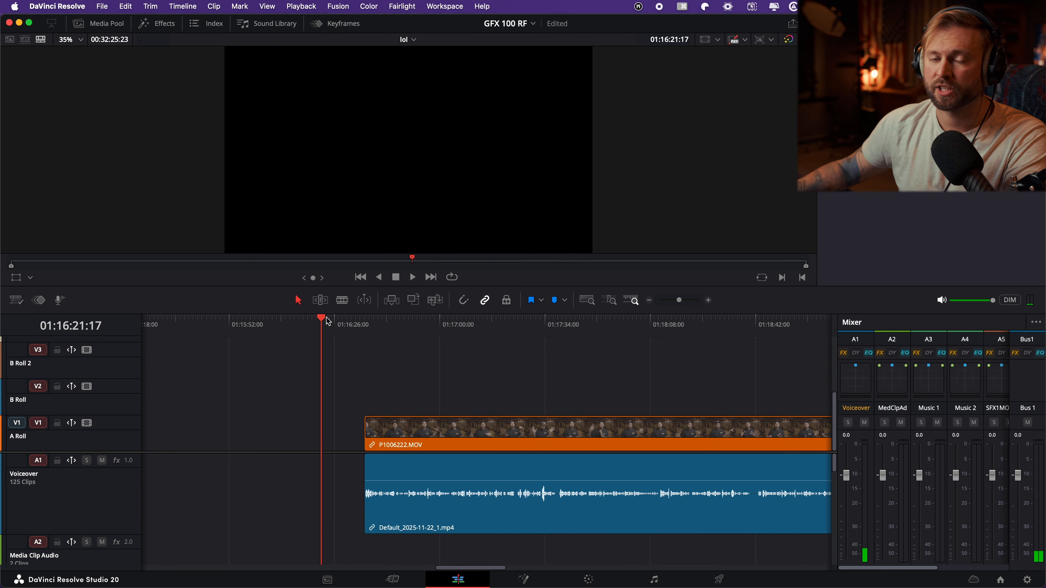
{"action": "left_click_drag", "start_coordinate": [329, 321], "coordinate": [381, 317]}
{"action": "key", "text": "super+minus"}
{"action": "key", "text": "shift+z"}
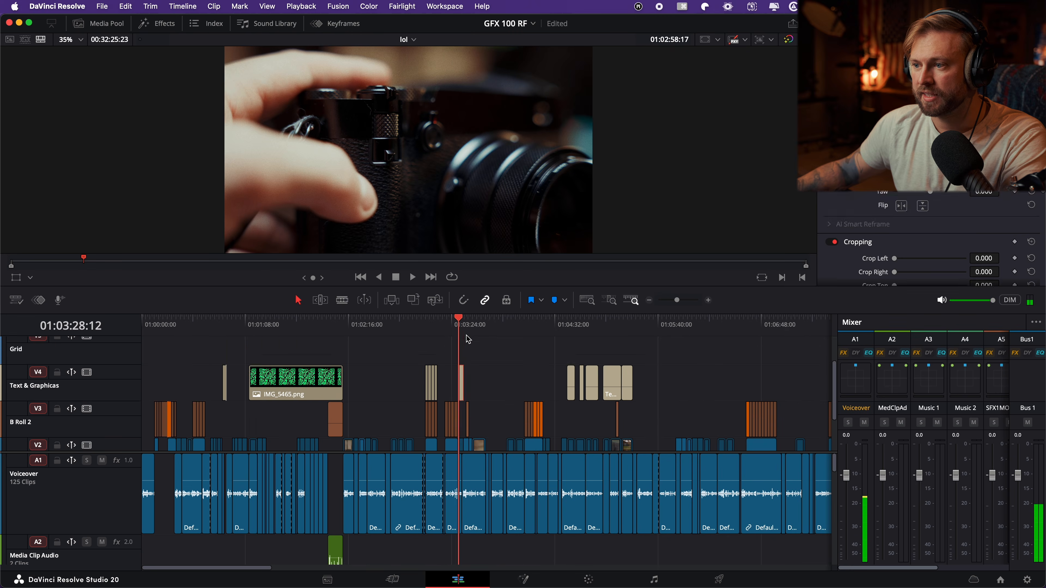
{"action": "left_click_drag", "start_coordinate": [457, 345], "coordinate": [507, 350]}
{"action": "scroll", "coordinate": [503, 347], "scroll_direction": "down", "scroll_amount": 2}
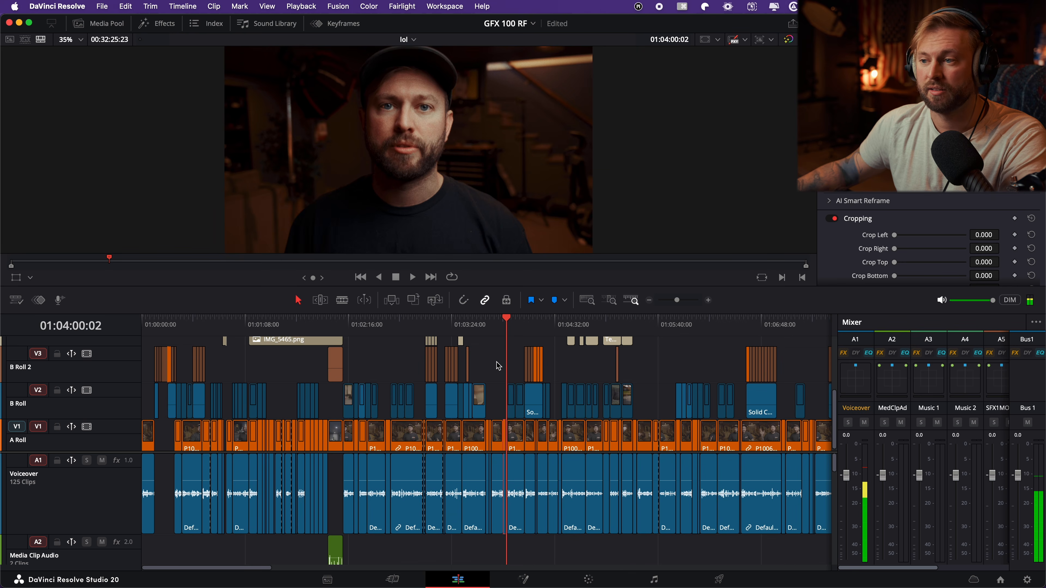
{"action": "key", "text": "super+z"}
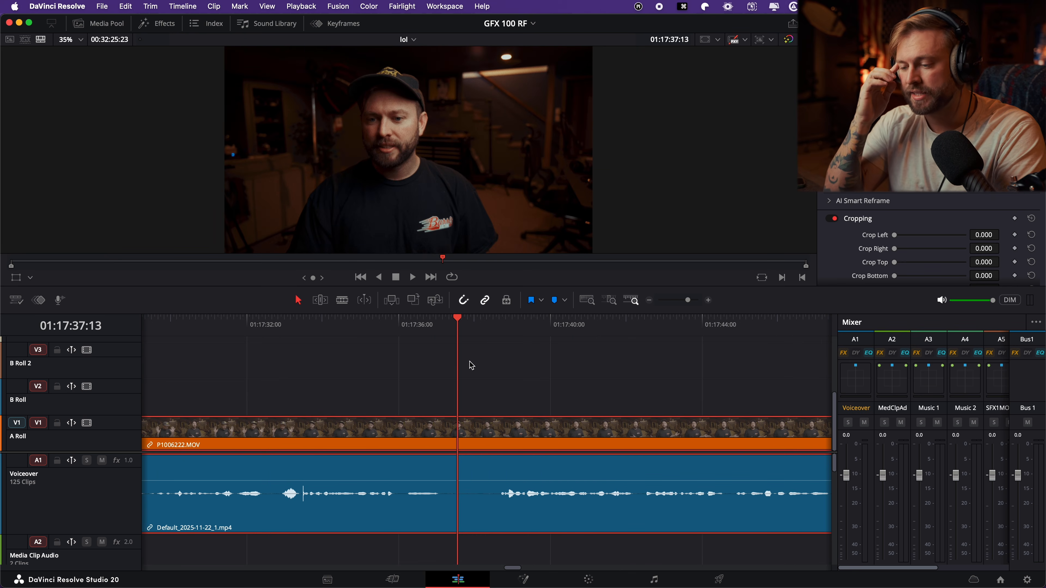
- Split P1006222.MOV at 01:17:37:13, trim the first part's start to 01:17:36:03 and the second part's end to 01:17:38:15
{"action": "key", "text": "w"}
{"action": "left_click_drag", "start_coordinate": [450, 325], "coordinate": [406, 321]}
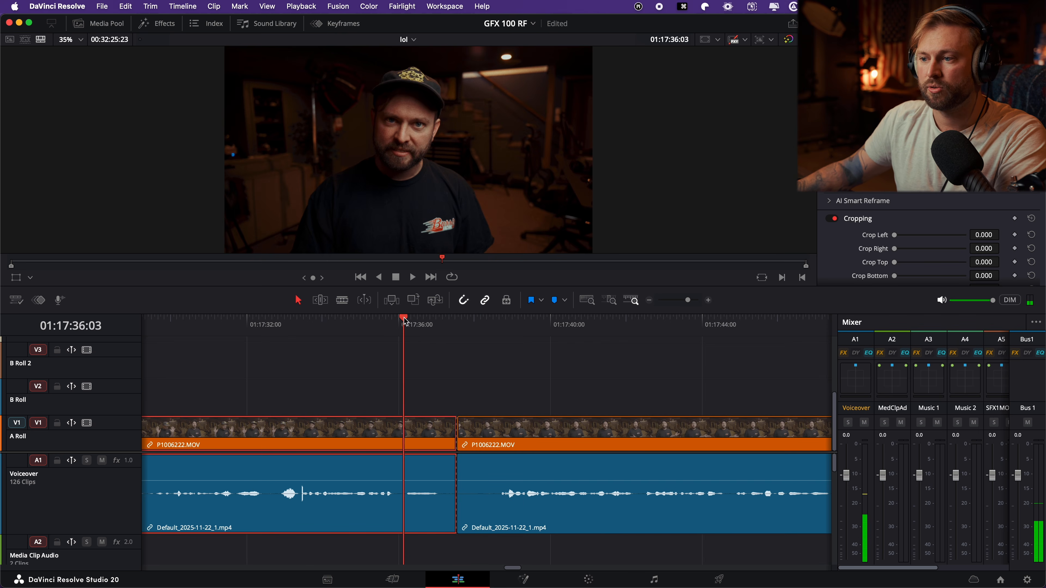
{"action": "key", "text": "Tab"}
{"action": "key", "text": "Tab"}
{"action": "key", "text": "q"}
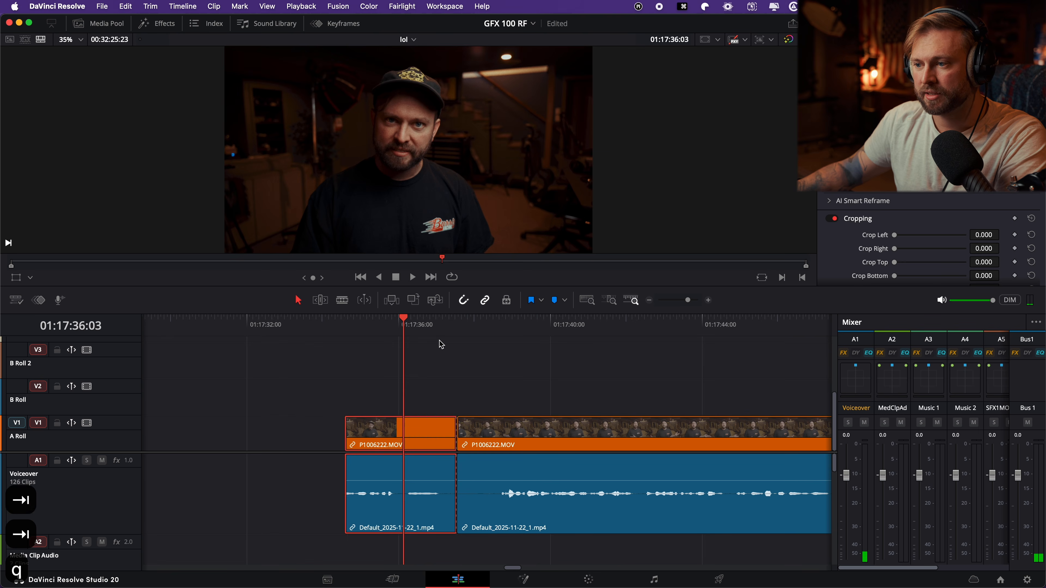
{"action": "left_click", "coordinate": [498, 334]}
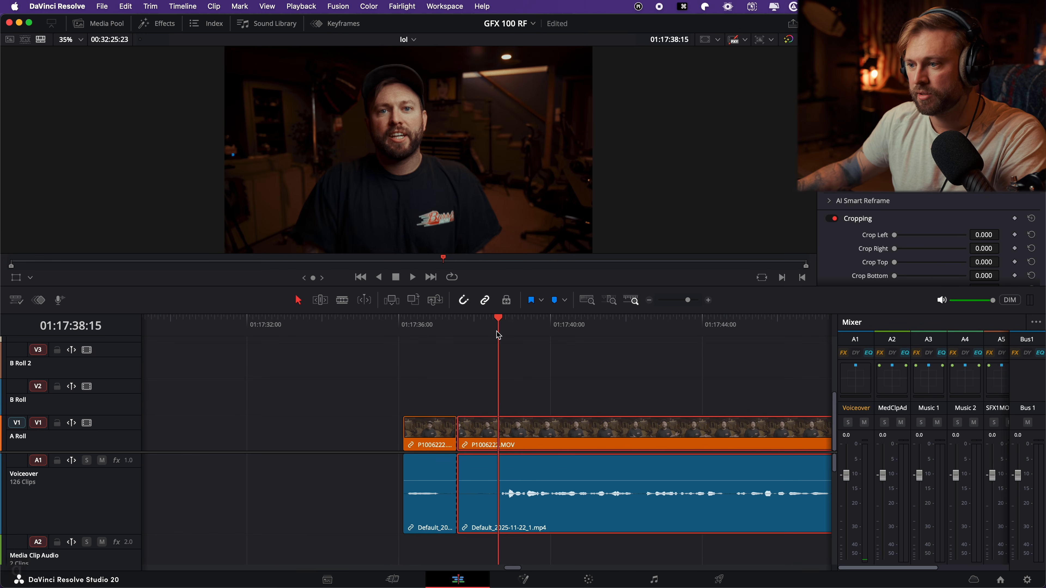
{"action": "key", "text": "e"}
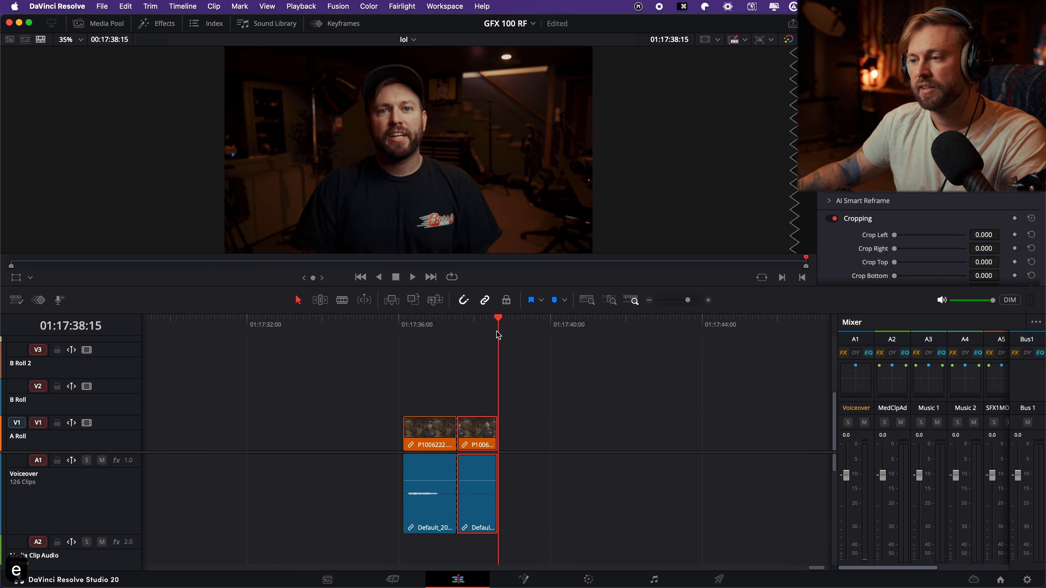
- Undo the split and both trims on the P1006222.MOV clip
{"action": "key", "text": "super+z"}
{"action": "key", "text": "super+z"}
{"action": "key", "text": "super+z"}
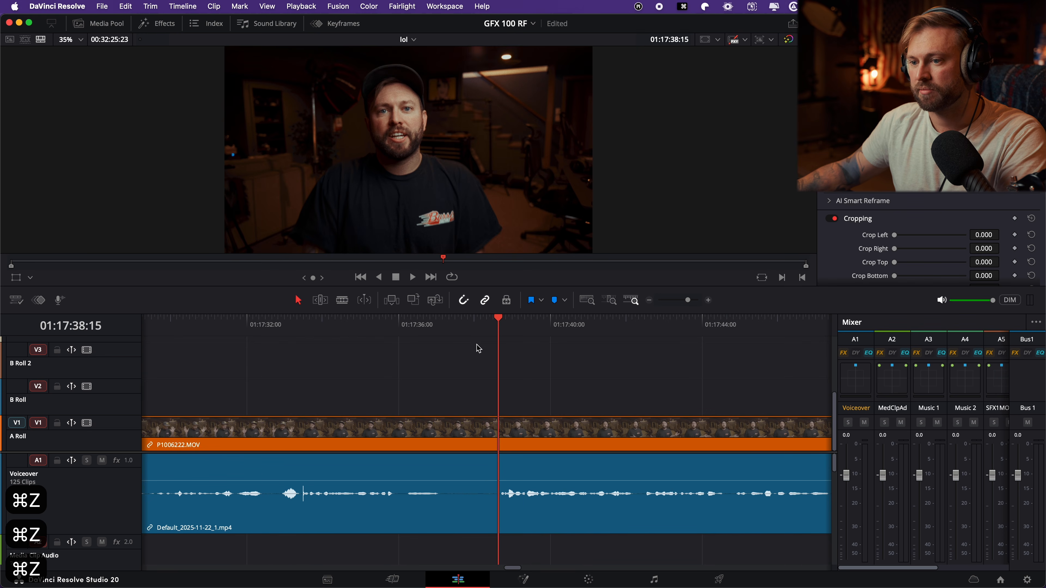
- Find where speech resumes in the pasted P1006222.MOV clip and trim its start to 01:17:38:15
{"action": "key", "text": "space"}
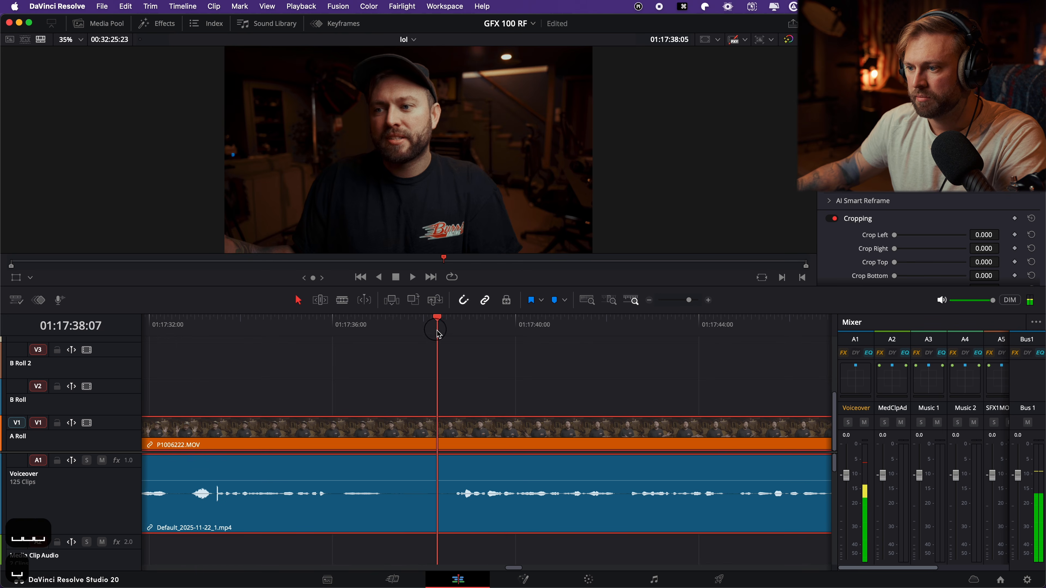
{"action": "left_click_drag", "start_coordinate": [438, 331], "coordinate": [453, 340]}
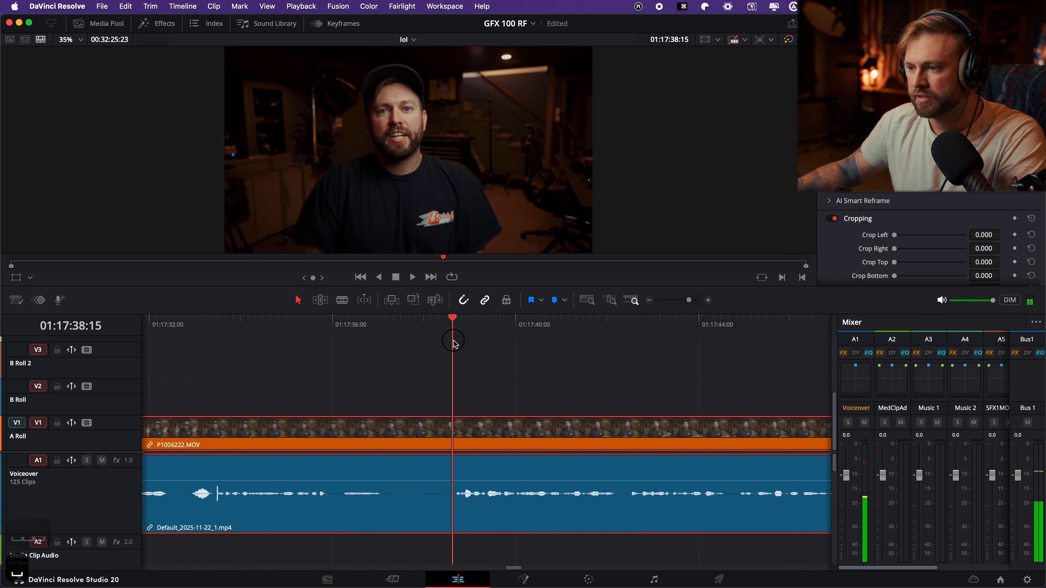
{"action": "key", "text": "q"}
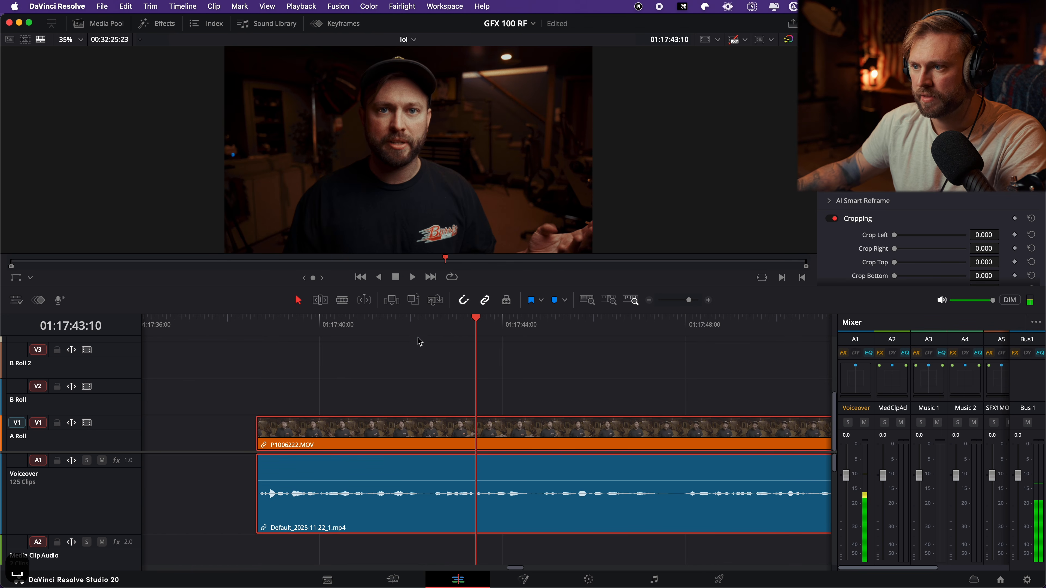
- Cut the pause before 01:17:42:11 out of the P1006222.MOV clip and close the resulting gap
{"action": "left_click", "coordinate": [391, 329]}
{"action": "key", "text": "space"}
{"action": "key", "text": "space"}
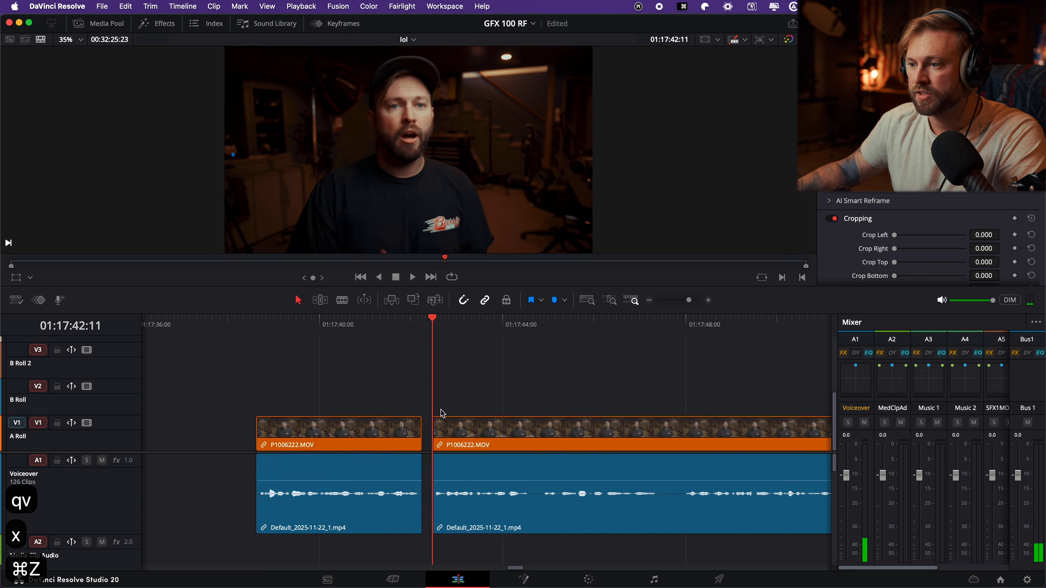
{"action": "scroll", "coordinate": [440, 409], "scroll_direction": "up", "scroll_amount": 3}
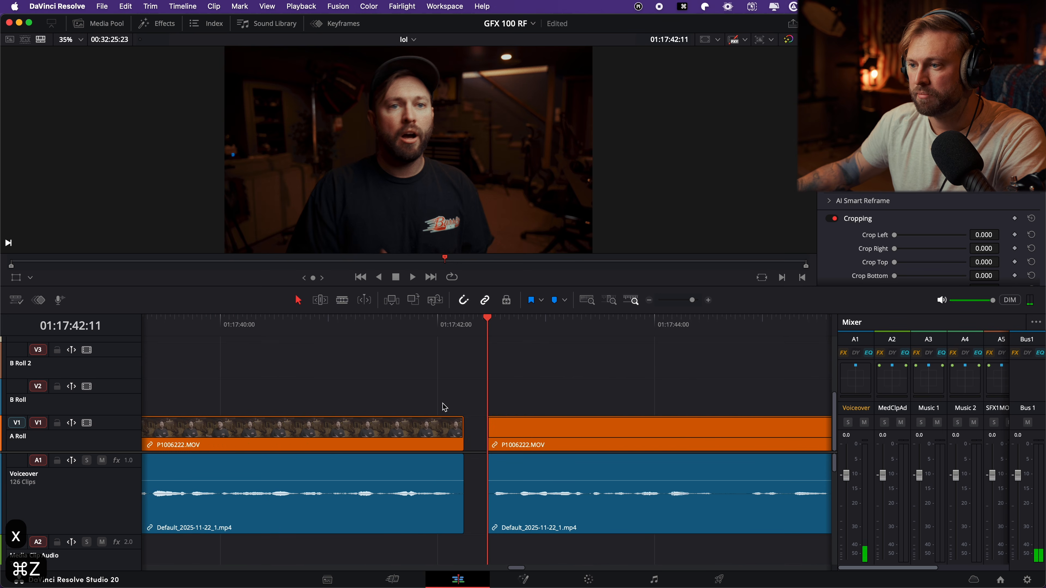
{"action": "left_click", "coordinate": [475, 437]}
{"action": "key", "text": "x"}
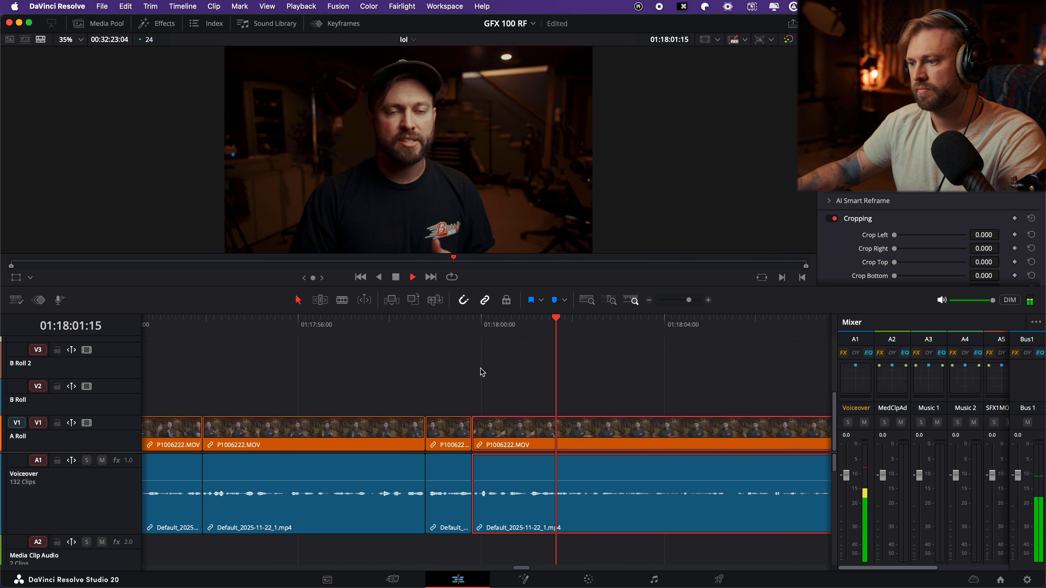
- Stop playback, ripple delete the empty gap before the cut P1006222.MOV clips and undo that deletion
{"action": "key", "text": "space"}
{"action": "scroll", "coordinate": [482, 372], "scroll_direction": "down", "scroll_amount": 2}
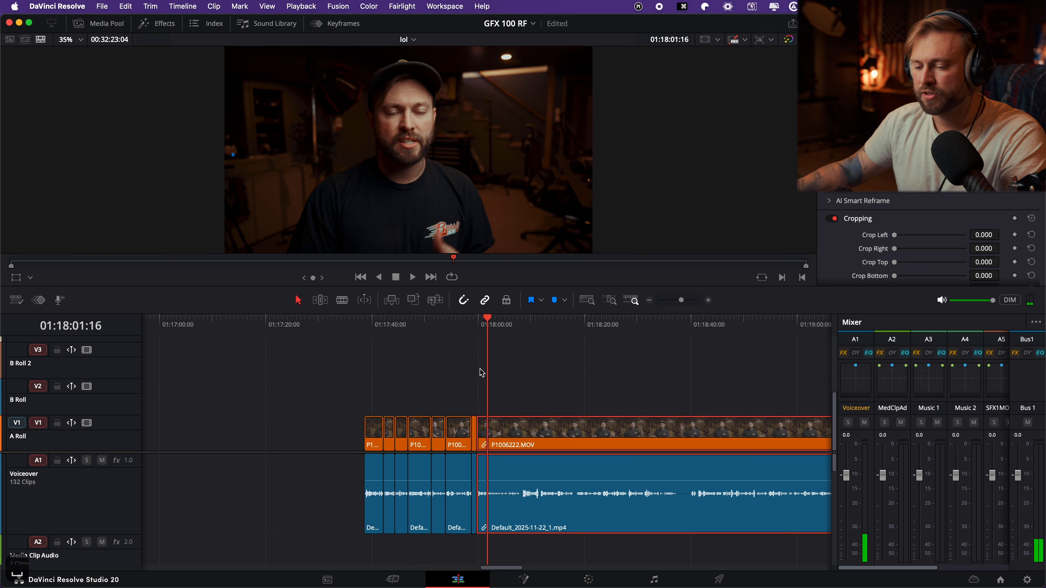
{"action": "left_click", "coordinate": [348, 424]}
{"action": "key", "text": "BackSpace"}
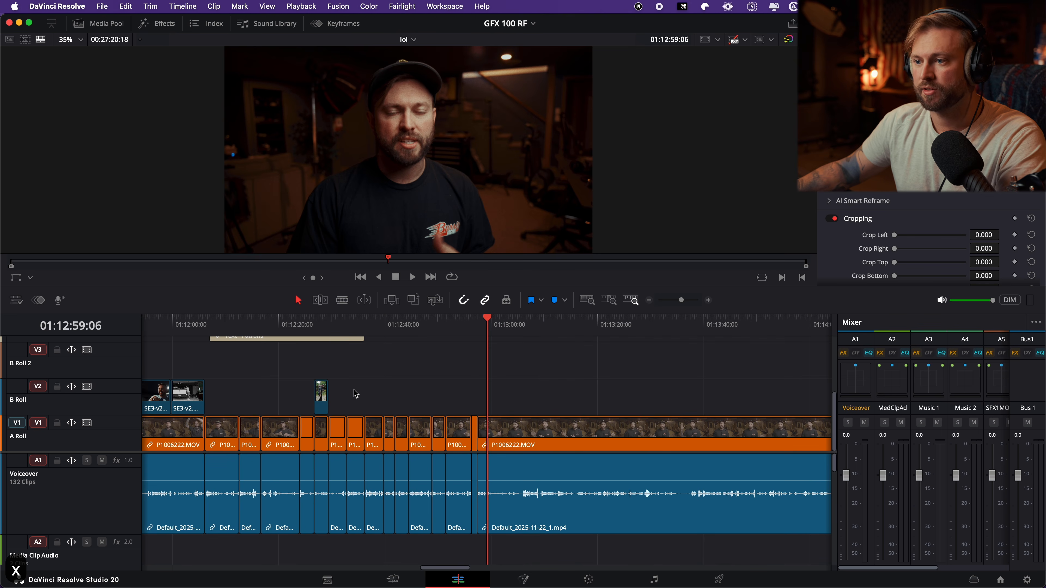
{"action": "key", "text": "super+z"}
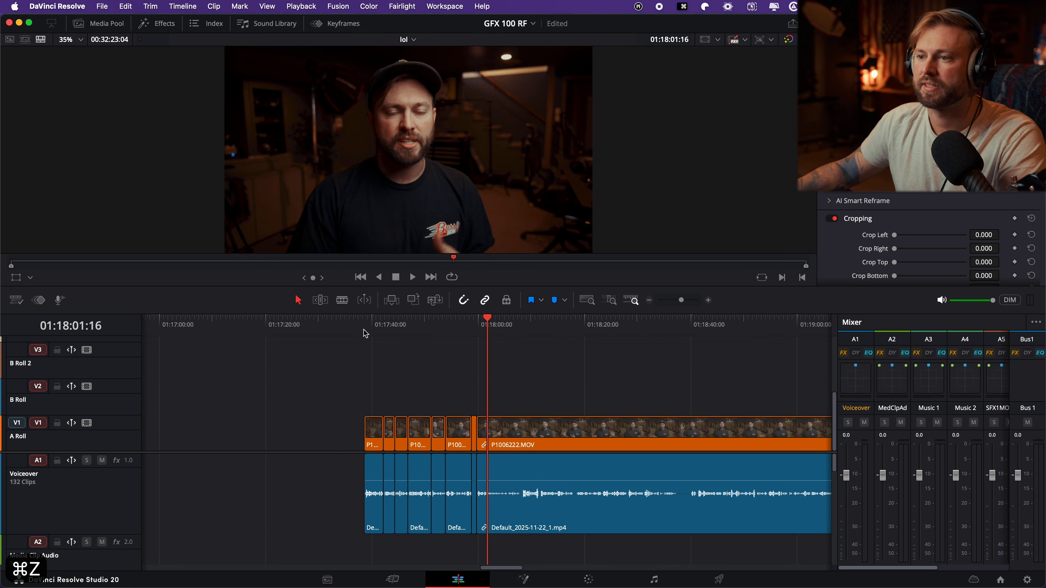
- Set the zoom of the P1006222.MOV clip at 01:17:43:11 to 1.3 and reposition its framing in the viewer
{"action": "left_click", "coordinate": [364, 329]}
{"action": "key", "text": "space"}
{"action": "key", "text": "f"}
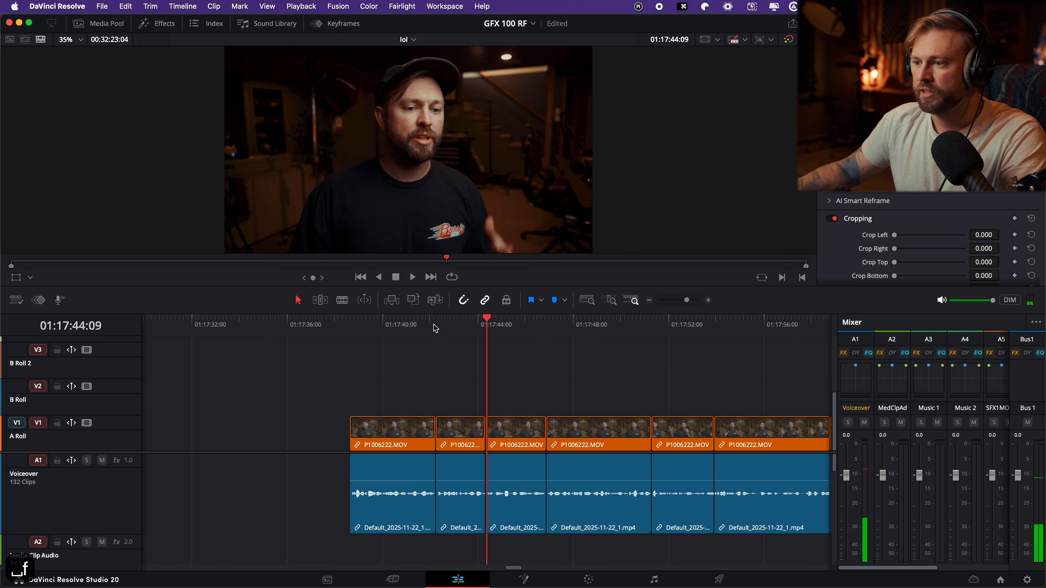
{"action": "left_click", "coordinate": [451, 325]}
{"action": "type", "text": "1.3"}
{"action": "key", "text": "Return"}
{"action": "left_click", "coordinate": [16, 277]}
{"action": "left_click_drag", "start_coordinate": [309, 165], "coordinate": [320, 183]}
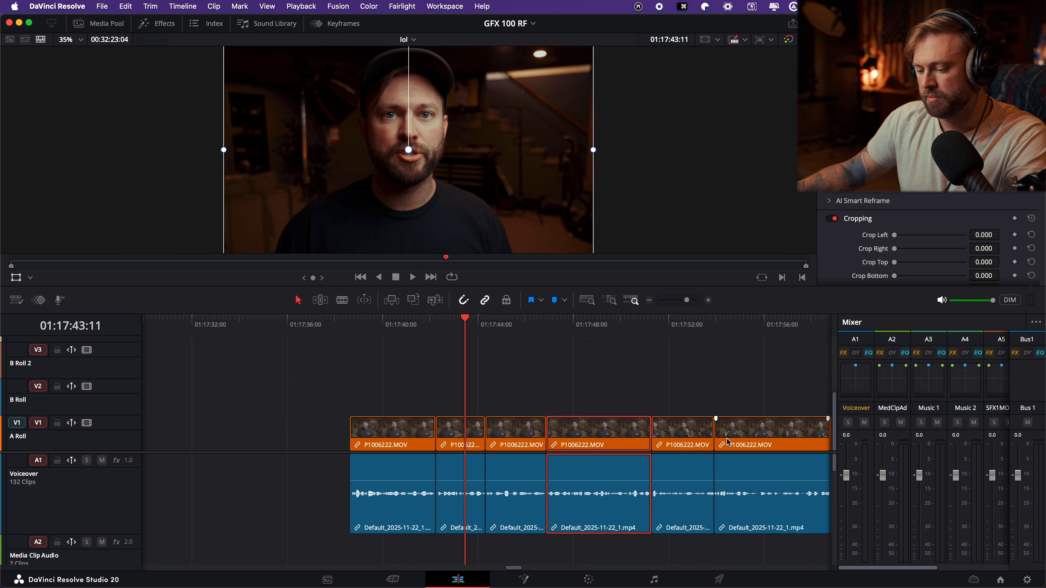
- Paste the position, zoom, scale and color correction attributes onto the P1006222.MOV clips starting around 01:17:47 and 01:17:54
{"action": "left_click", "coordinate": [737, 442], "text": "super"}
{"action": "key", "text": "alt+v"}
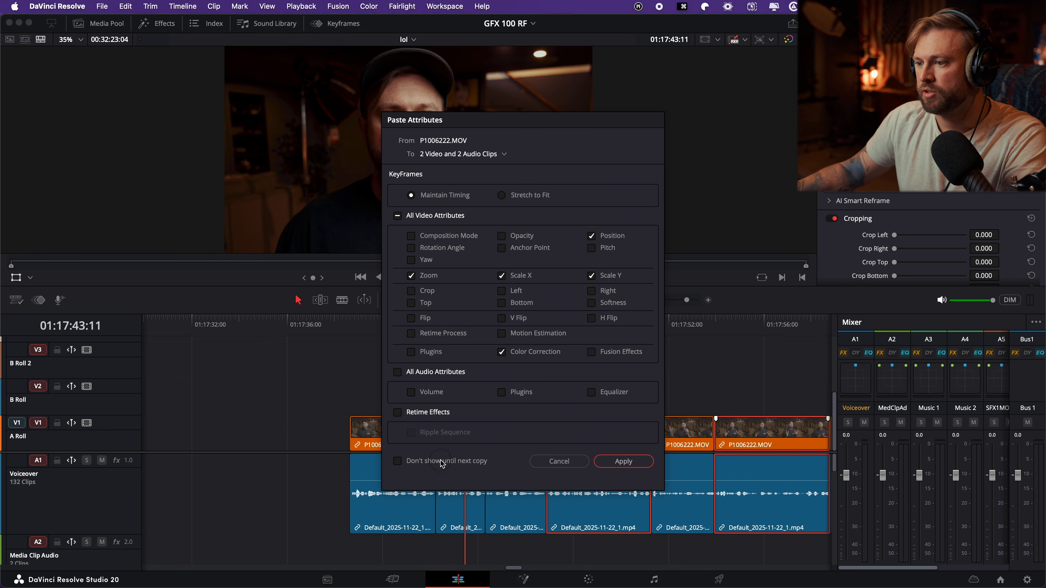
{"action": "left_click", "coordinate": [598, 462]}
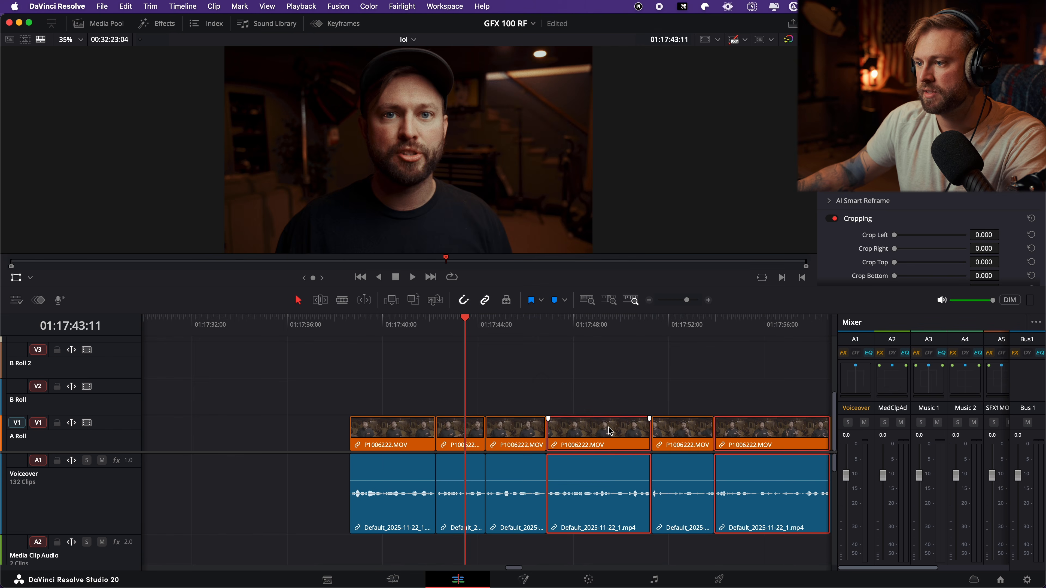
- Paste the copied attributes onto the P1006222.MOV clip at 01:18:06:05 and save the project
{"action": "left_click", "coordinate": [610, 328]}
{"action": "left_click", "coordinate": [747, 329]}
{"action": "left_click", "coordinate": [695, 329]}
{"action": "left_click", "coordinate": [738, 335]}
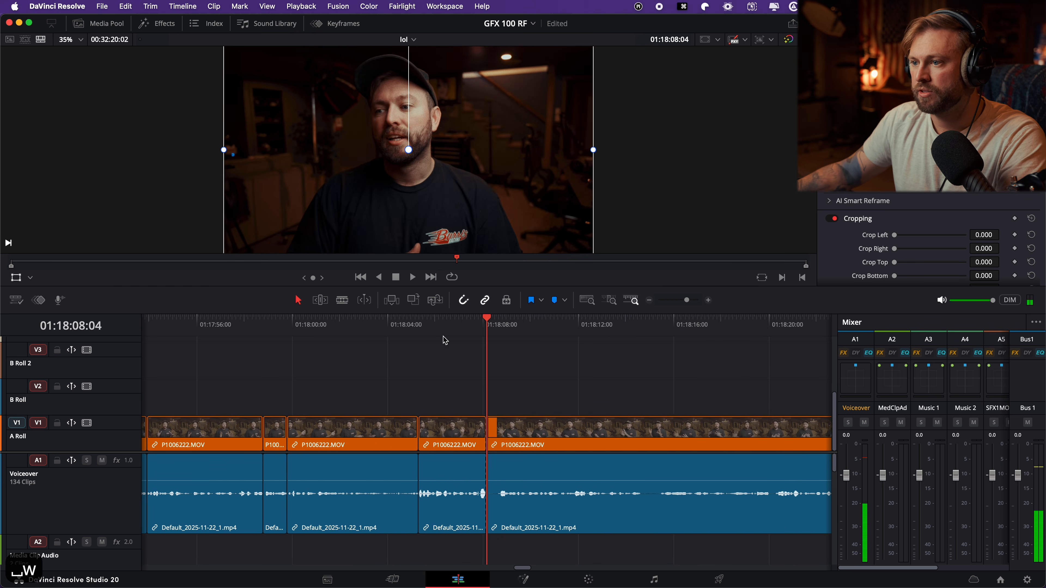
{"action": "left_click", "coordinate": [442, 340]}
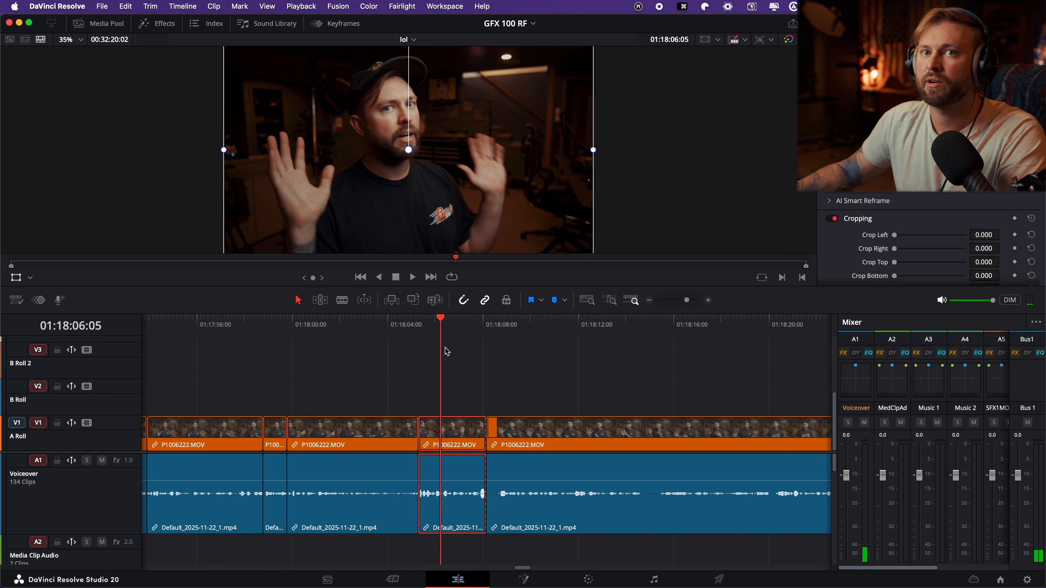
{"action": "key", "text": "alt+v"}
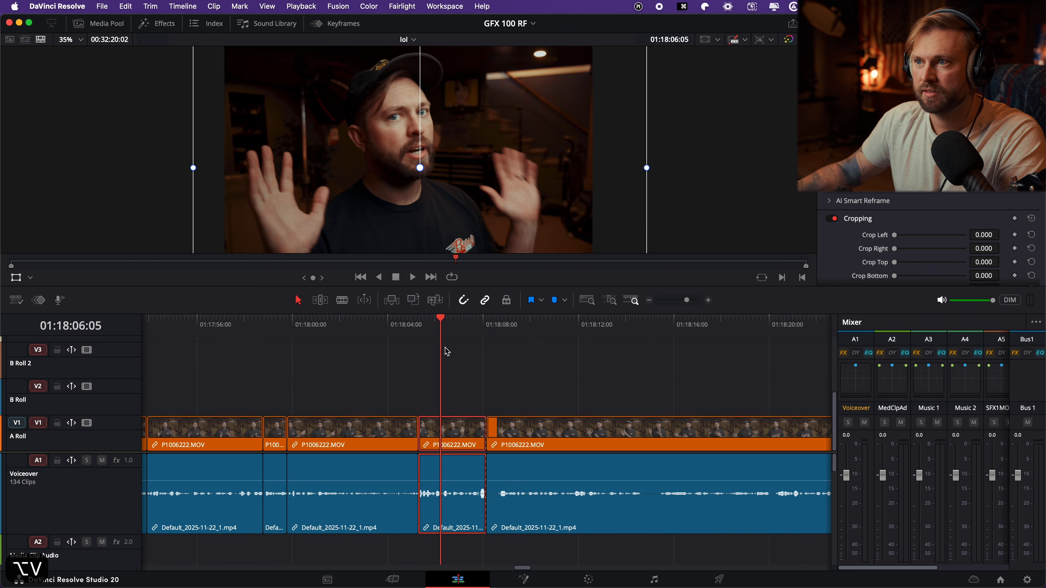
{"action": "key", "text": "space"}
{"action": "key", "text": "super+s"}
{"action": "scroll", "coordinate": [479, 362], "scroll_direction": "down", "scroll_amount": 3}
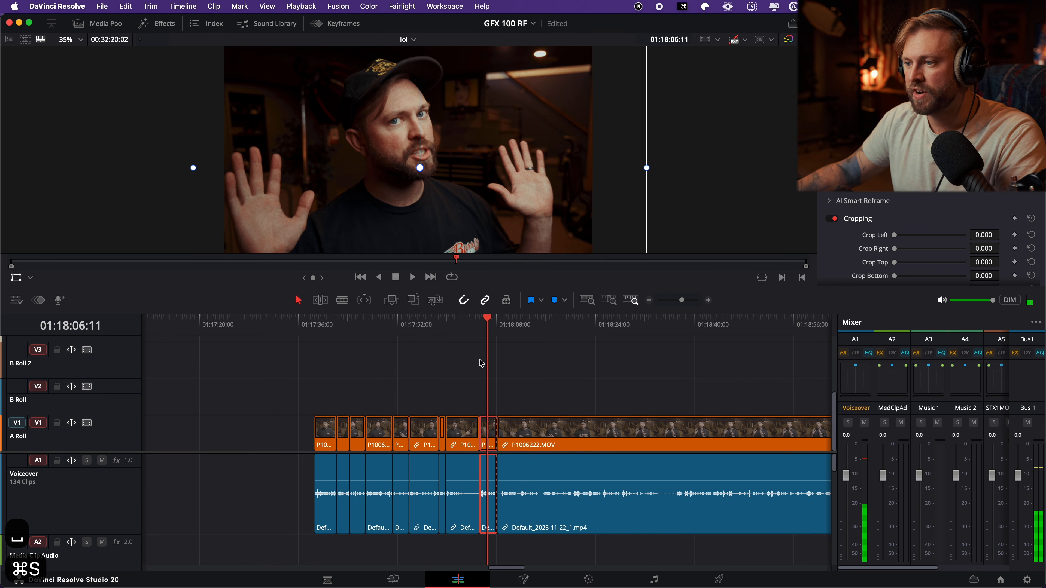
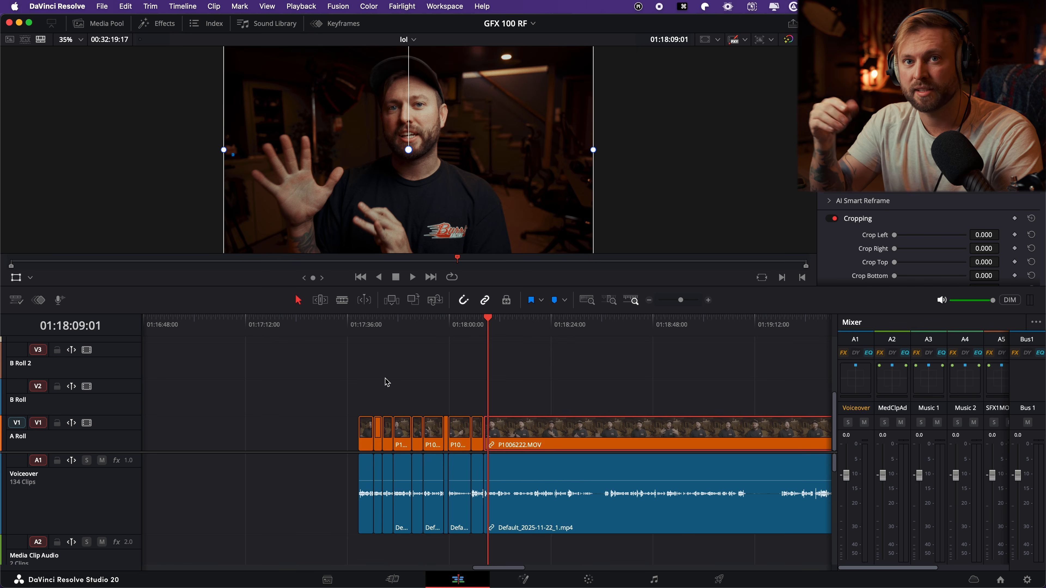
- View the options for creating subtitles from the timeline's audio
{"action": "scroll", "coordinate": [387, 382], "scroll_direction": "right", "scroll_amount": 5}
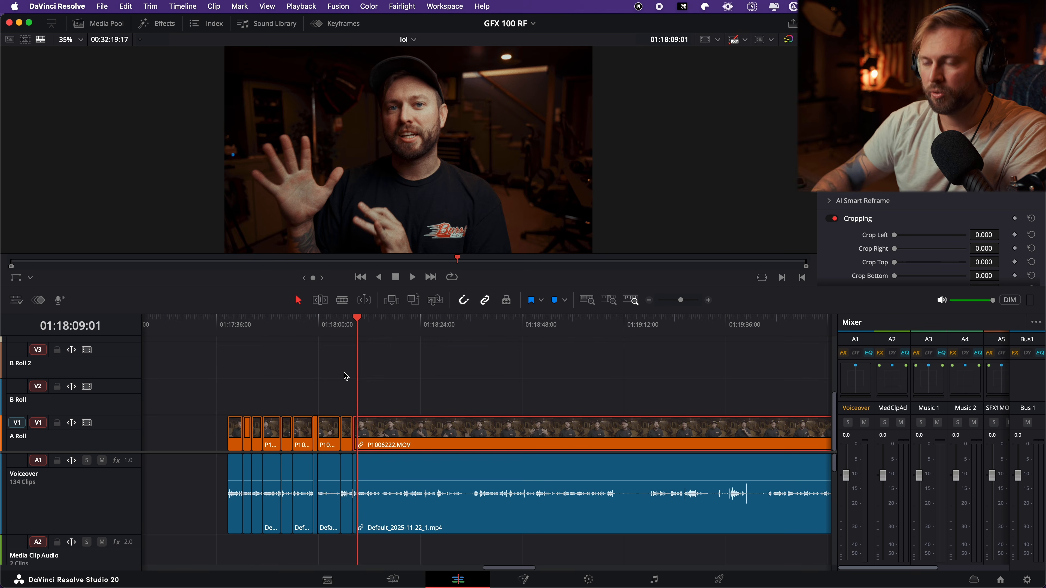
{"action": "left_click", "coordinate": [72, 6]}
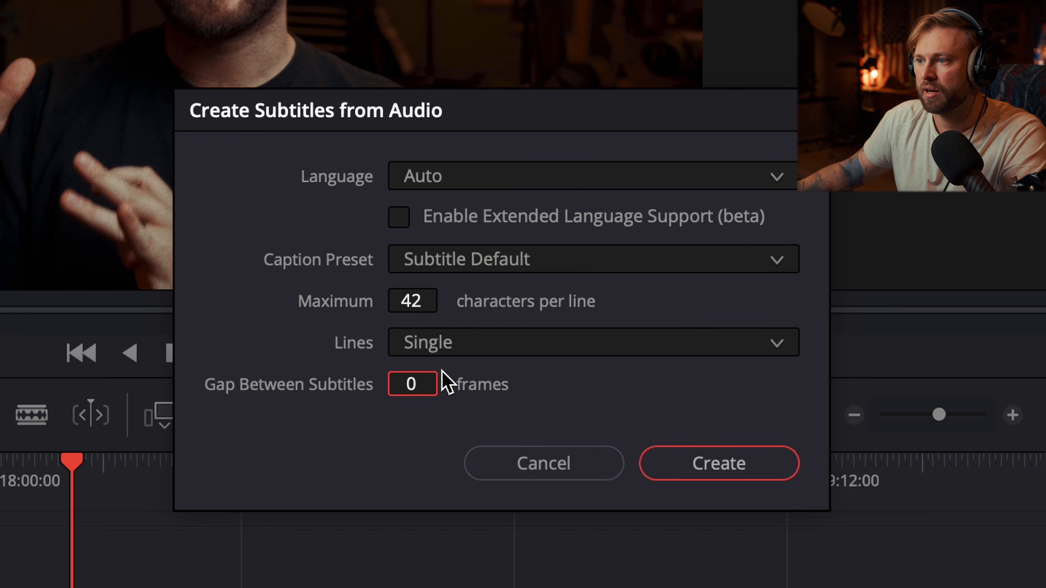
{"action": "left_click", "coordinate": [509, 464]}
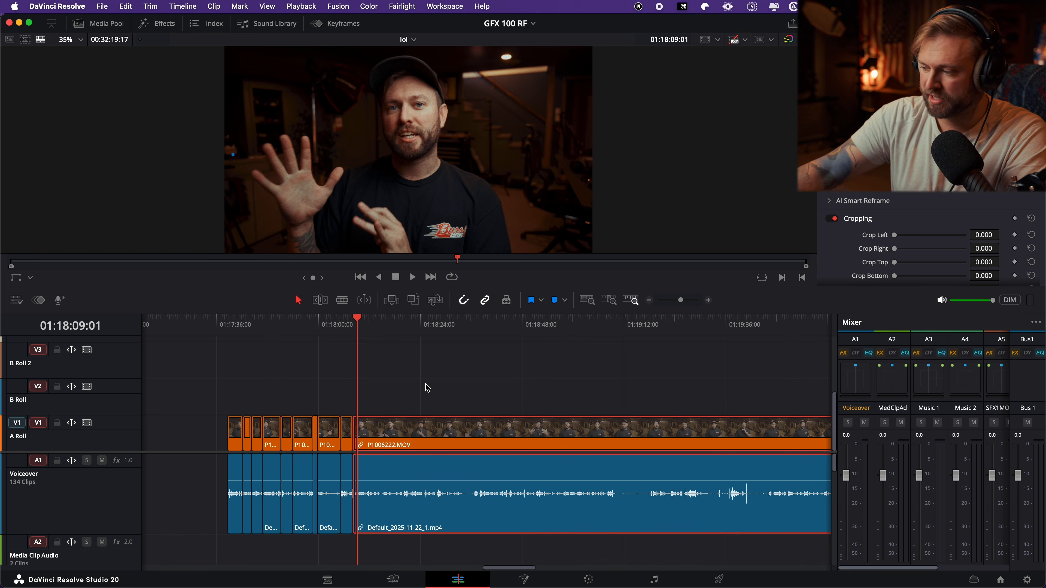
{"action": "key", "text": "alt+c"}
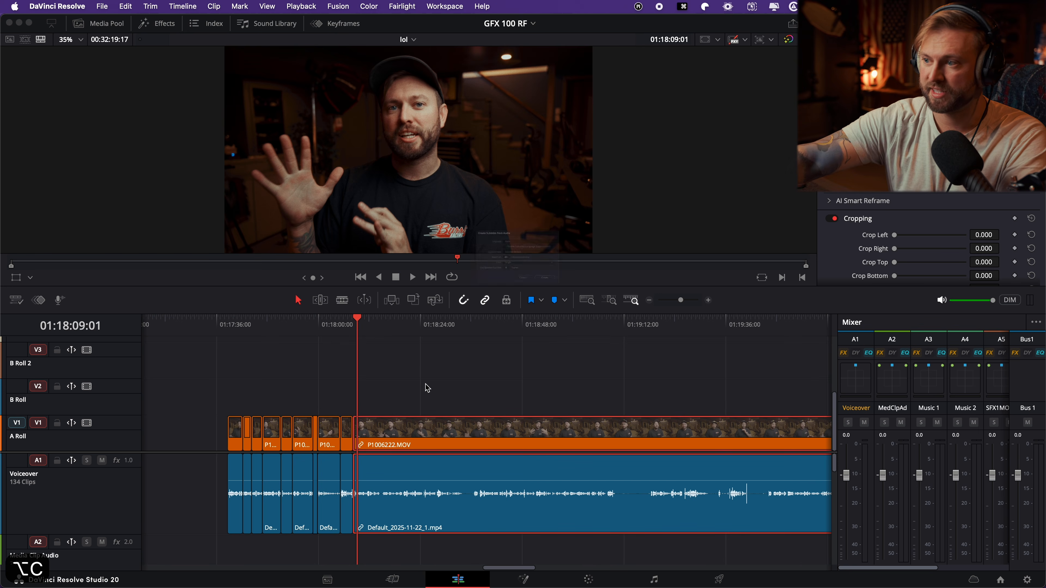
{"action": "key", "text": "Return"}
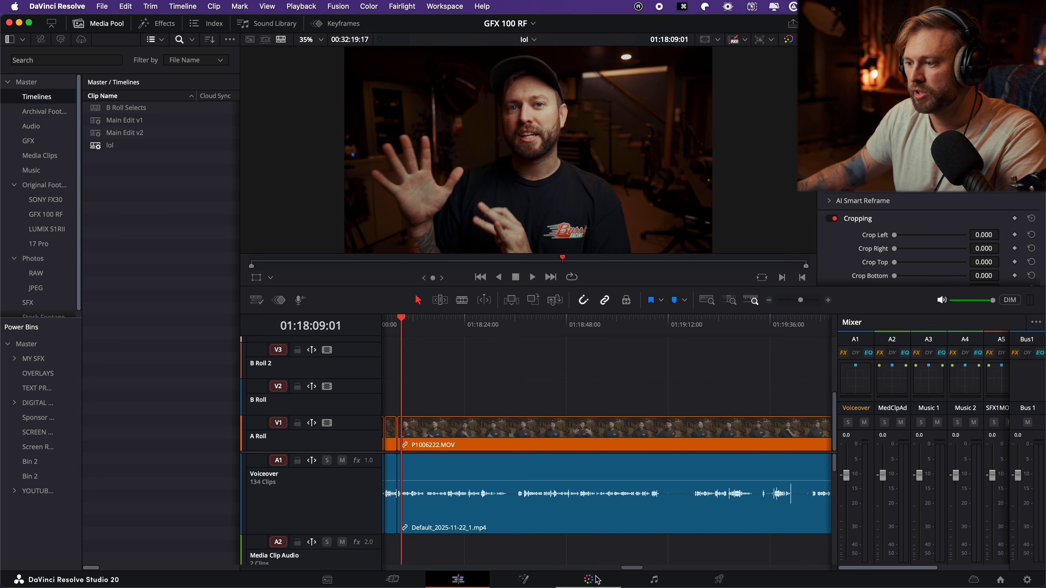
- On the Color page, add a serial node to the clip at 01:17:11:04, place it above the source input and label it CST IN
{"action": "left_click", "coordinate": [602, 575]}
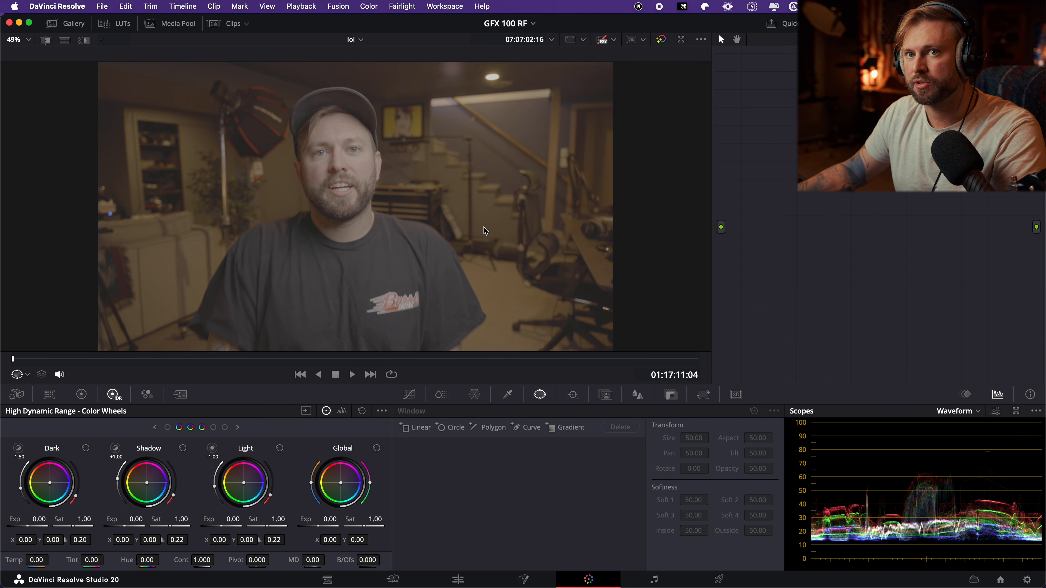
{"action": "key", "text": "alt+s"}
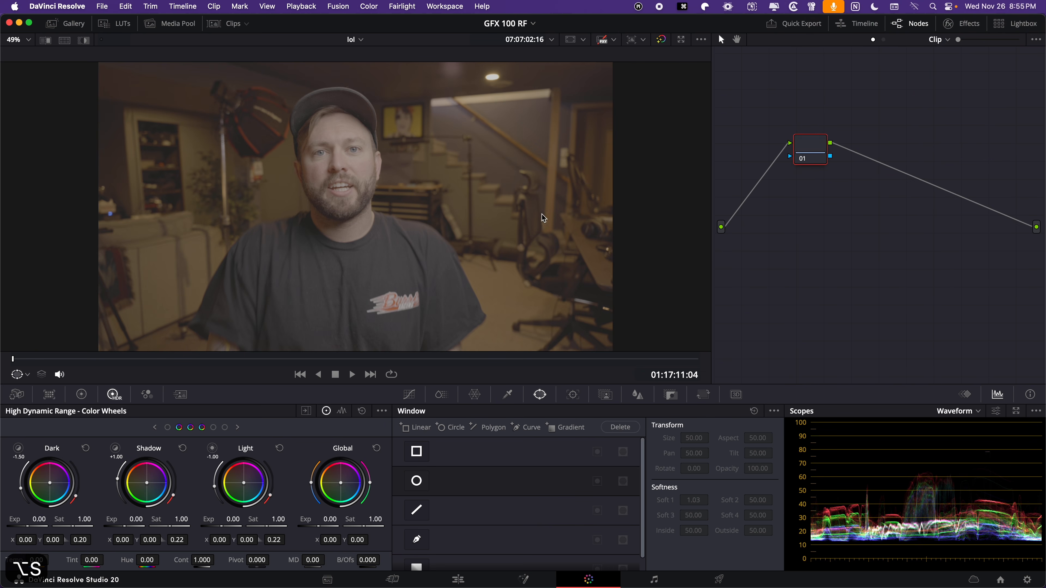
{"action": "left_click_drag", "start_coordinate": [807, 145], "coordinate": [750, 82]}
{"action": "right_click", "coordinate": [750, 82]}
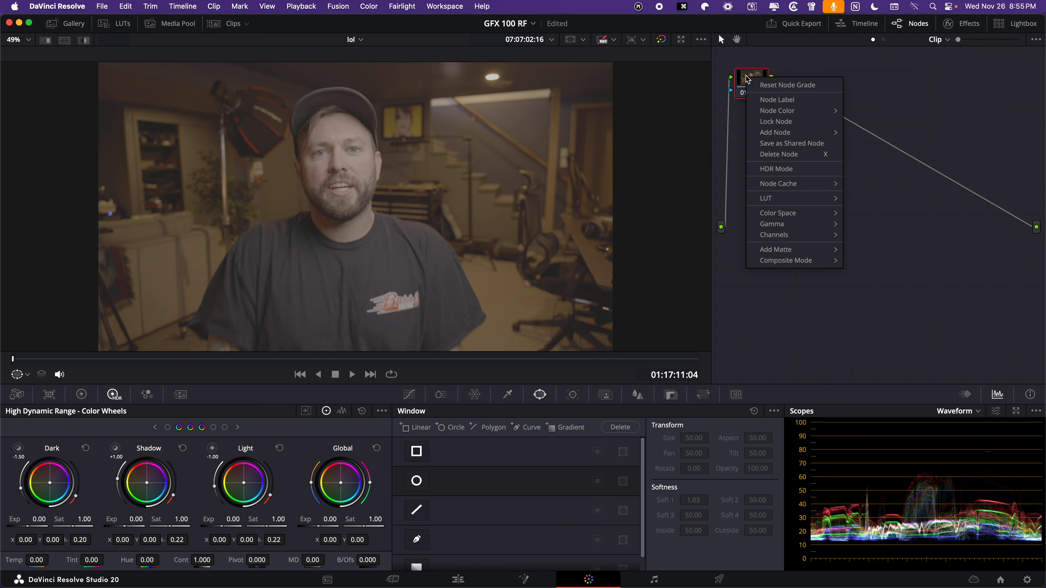
{"action": "left_click", "coordinate": [784, 100]}
{"action": "type", "text": "CST IN"}
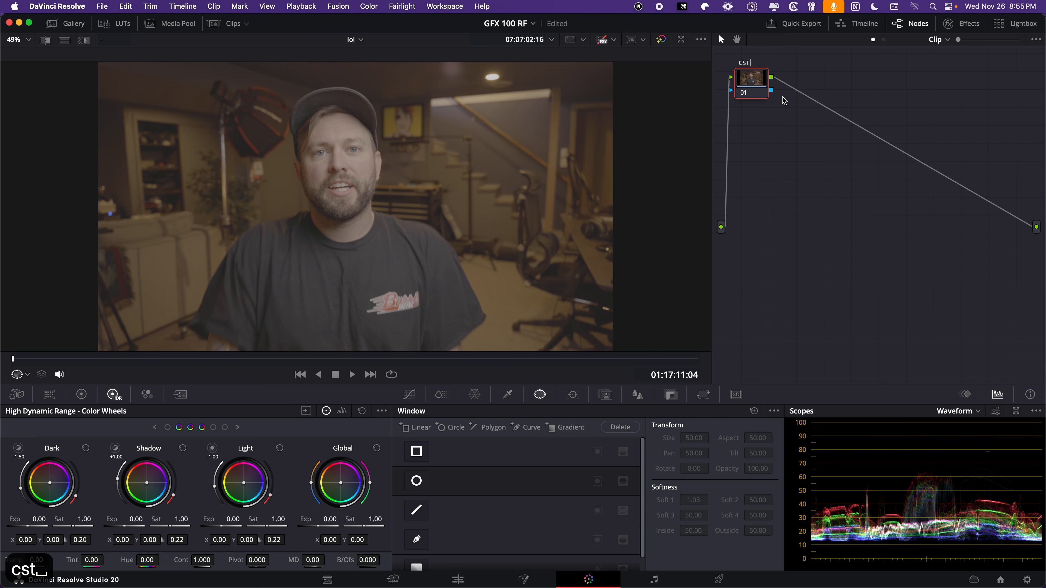
{"action": "key", "text": "BackSpace"}
{"action": "type", "text": "IN"}
{"action": "key", "text": "Return"}
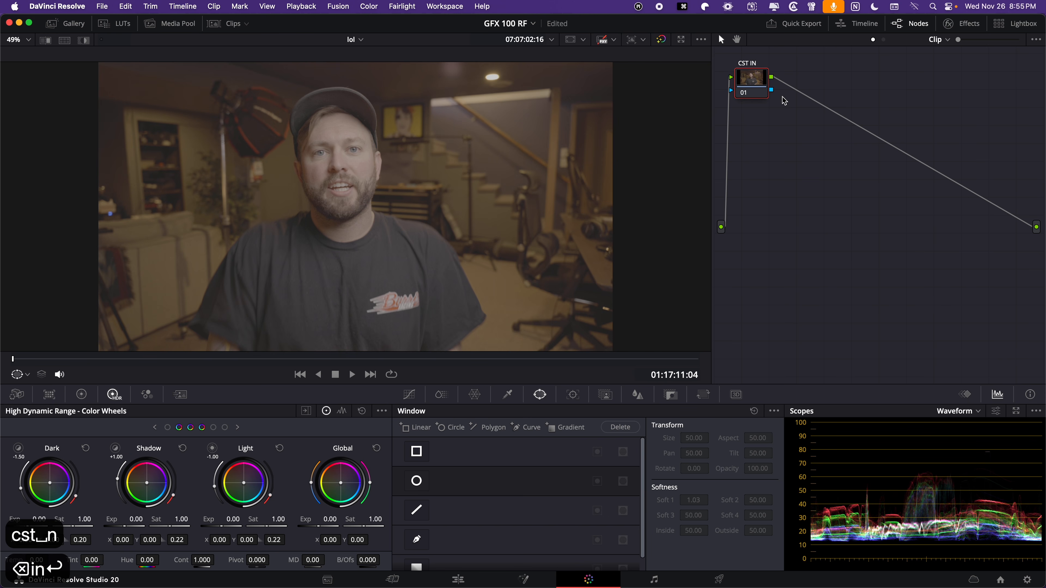
- Add a serial node after CST IN, place it near the graph's output and label it CST OUT
{"action": "key", "text": "alt+s"}
{"action": "left_click_drag", "start_coordinate": [805, 86], "coordinate": [1000, 277]}
{"action": "right_click", "coordinate": [1000, 276]}
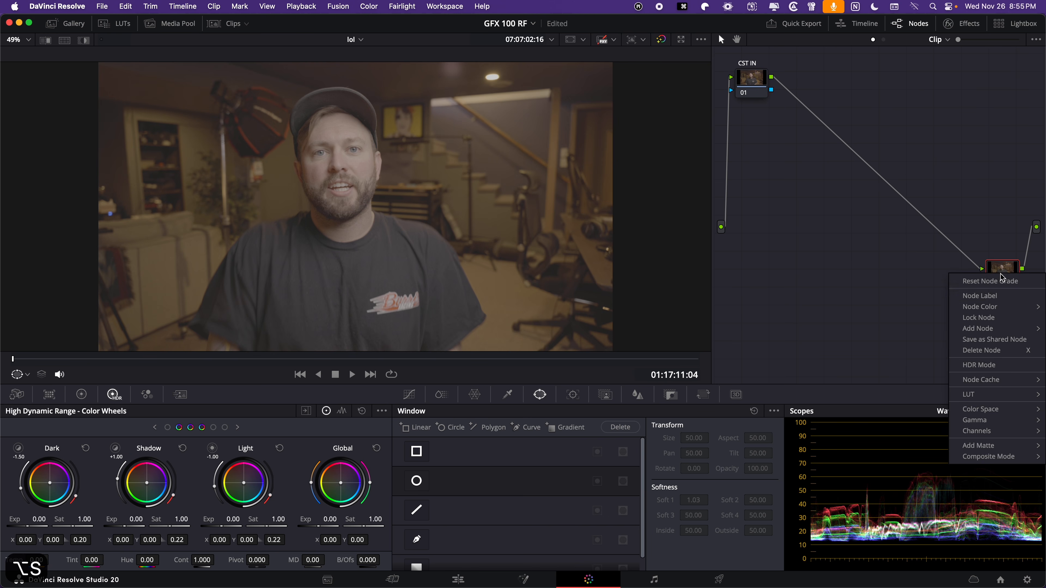
{"action": "left_click", "coordinate": [1009, 297]}
{"action": "type", "text": "CST_OUT"}
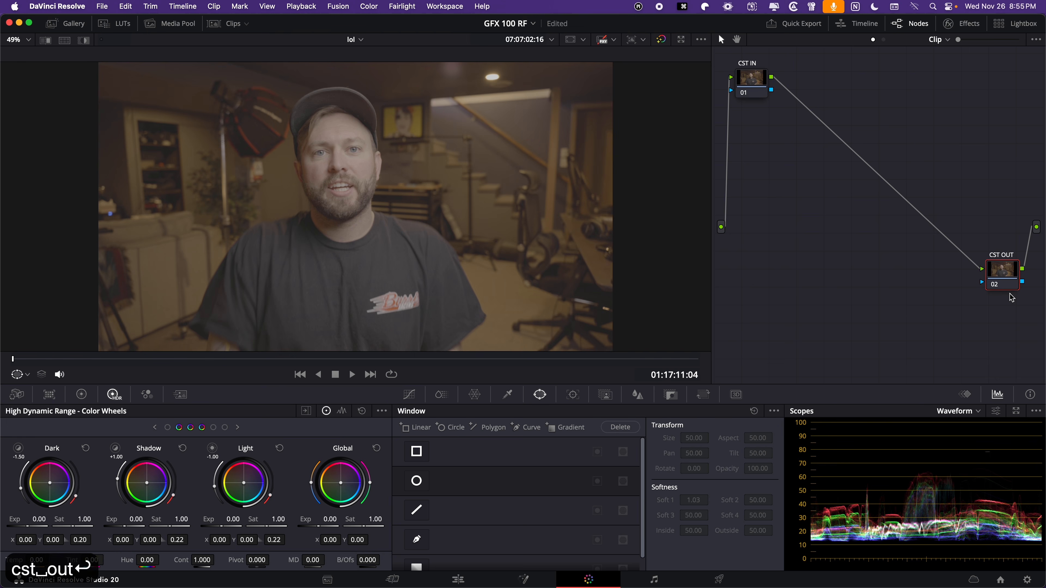
- Apply the Color Space Transform effect to the CST IN node
{"action": "left_click", "coordinate": [961, 24]}
{"action": "left_click_drag", "start_coordinate": [901, 308], "coordinate": [630, 76]}
{"action": "scroll", "coordinate": [700, 255], "scroll_direction": "down", "scroll_amount": 1}
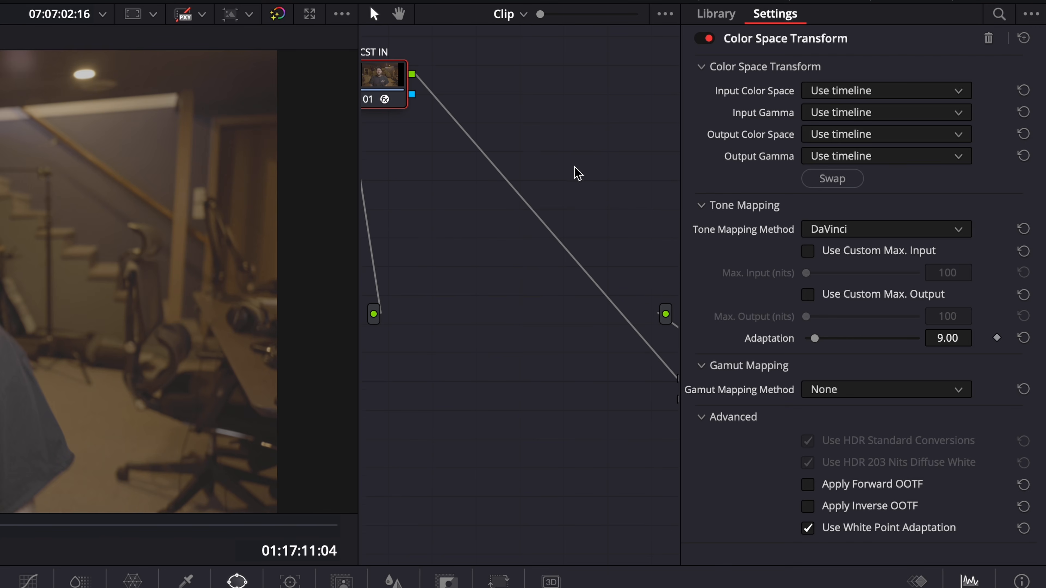
- Set the CST IN transform's input color space to Panasonic V-Gamut and input gamma to Panasonic V-Log
{"action": "left_click", "coordinate": [885, 90]}
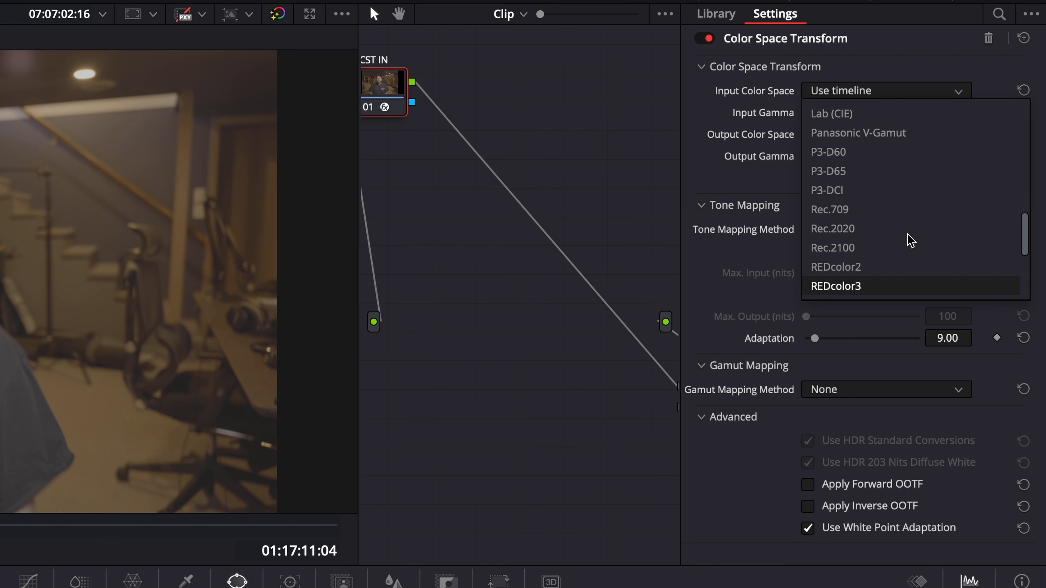
{"action": "left_click", "coordinate": [897, 136]}
{"action": "left_click", "coordinate": [823, 112]}
{"action": "scroll", "coordinate": [939, 251], "scroll_direction": "up", "scroll_amount": 8}
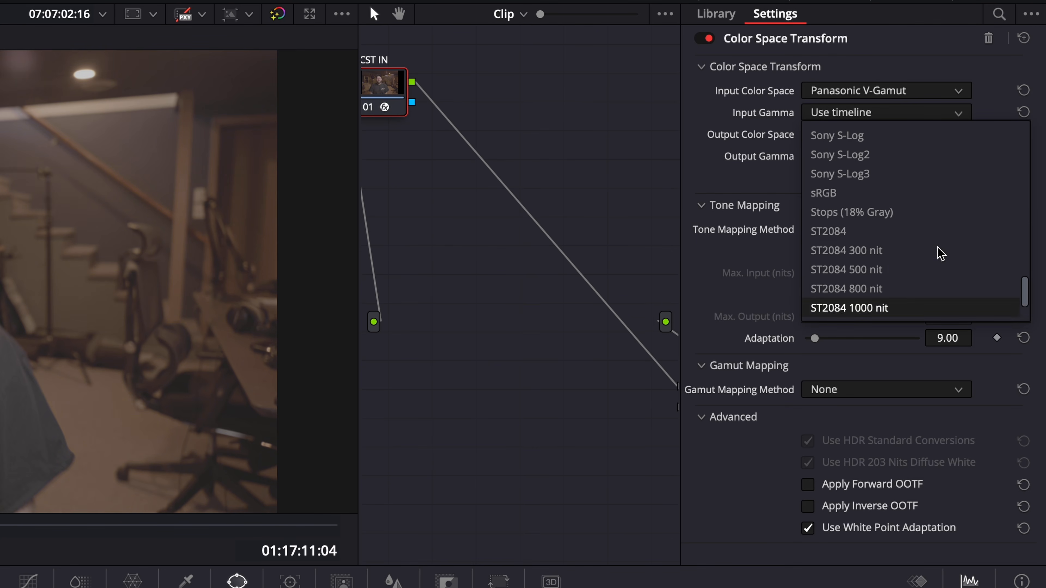
{"action": "left_click", "coordinate": [939, 251]}
- Set the CST IN transform's output color space to DaVinci Wide Gamut and output gamma to DaVinci Intermediate
{"action": "left_click", "coordinate": [906, 135]}
{"action": "scroll", "coordinate": [906, 206], "scroll_direction": "down", "scroll_amount": 10}
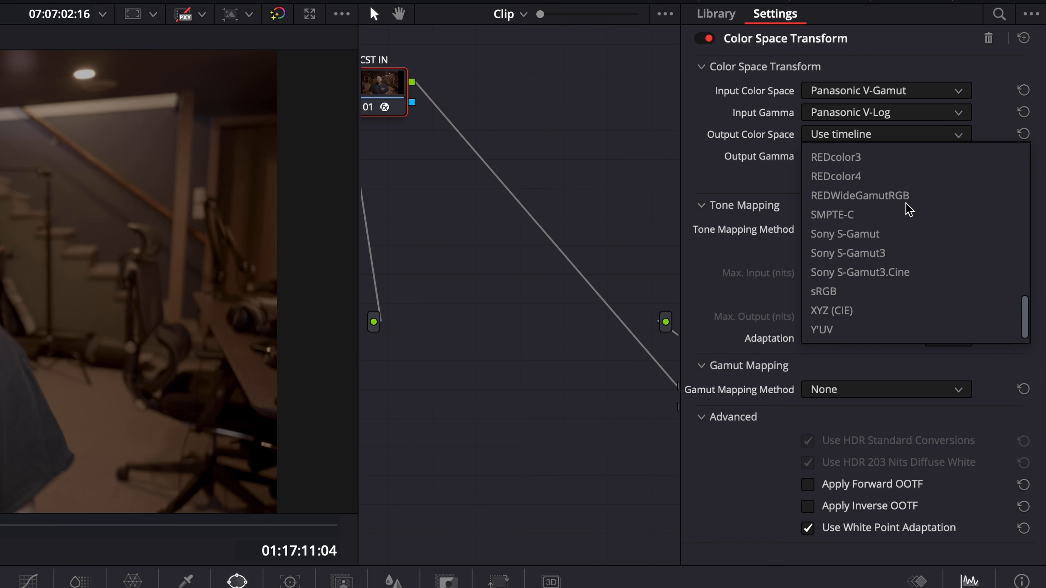
{"action": "scroll", "coordinate": [944, 234], "scroll_direction": "up", "scroll_amount": 10}
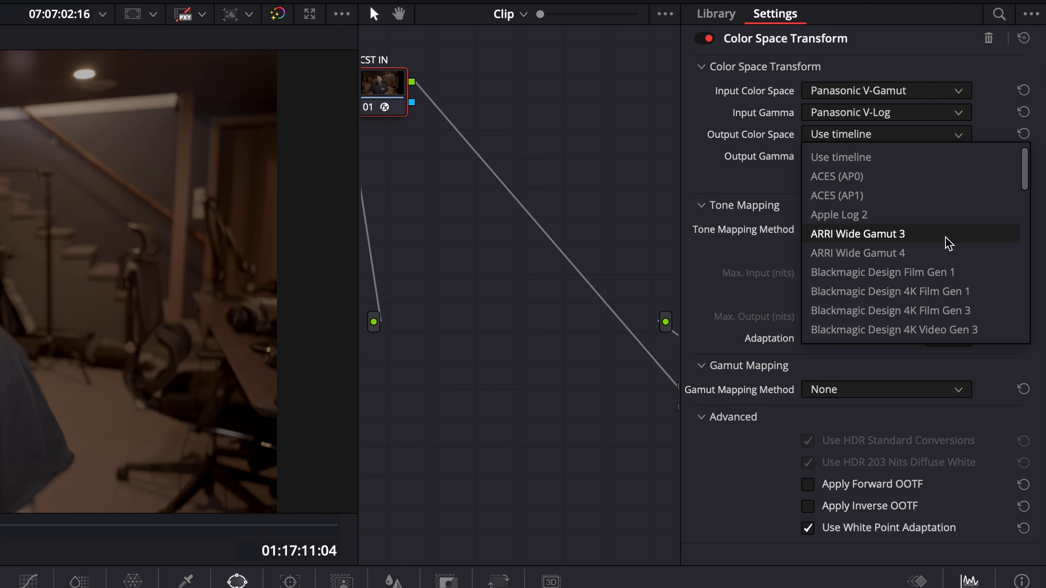
{"action": "scroll", "coordinate": [946, 243], "scroll_direction": "down", "scroll_amount": 6}
{"action": "scroll", "coordinate": [943, 240], "scroll_direction": "up", "scroll_amount": 1}
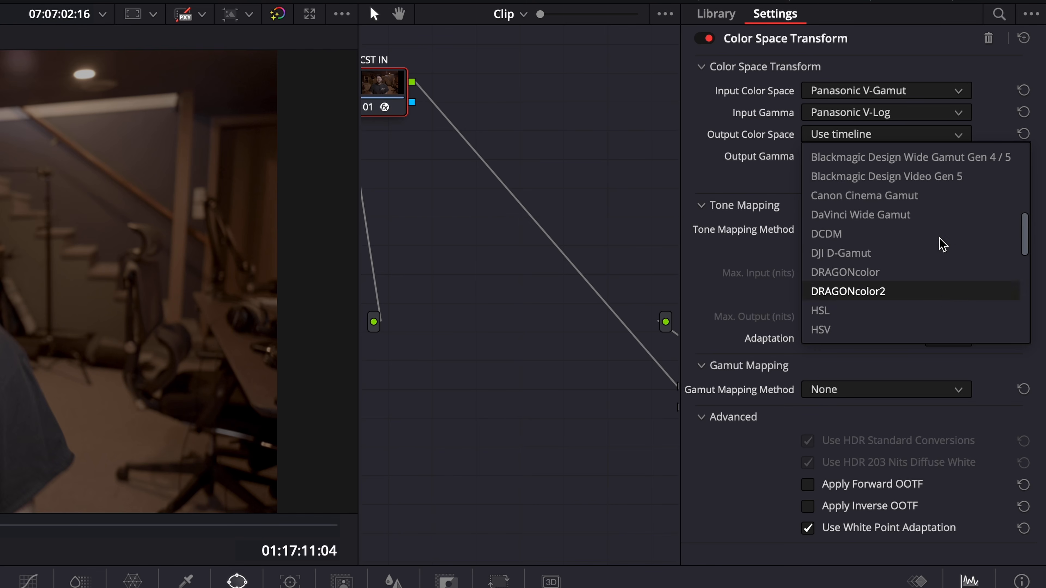
{"action": "left_click", "coordinate": [900, 220]}
{"action": "left_click", "coordinate": [858, 156]}
{"action": "scroll", "coordinate": [903, 243], "scroll_direction": "down", "scroll_amount": 8}
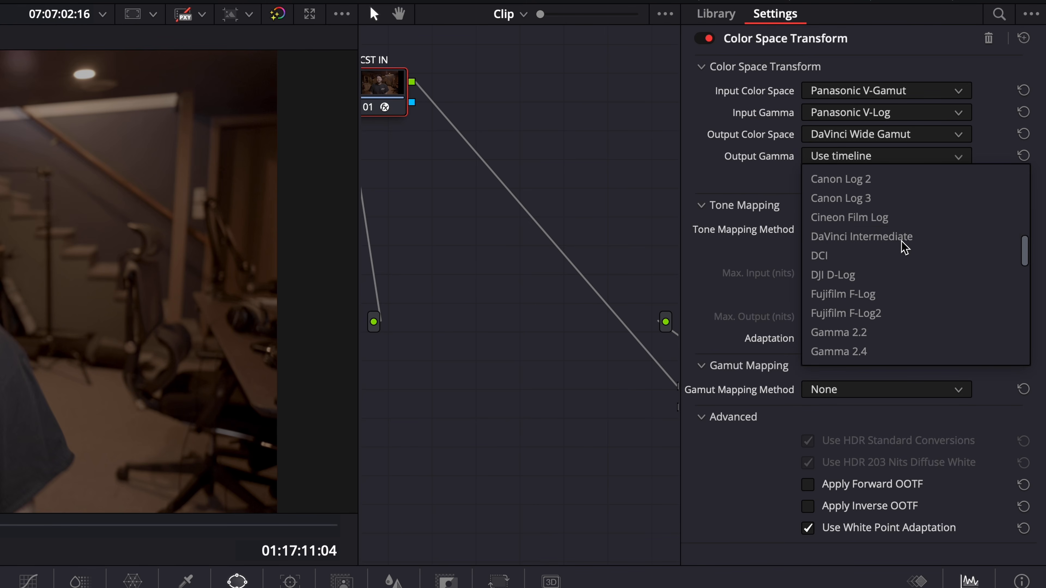
{"action": "left_click", "coordinate": [903, 238]}
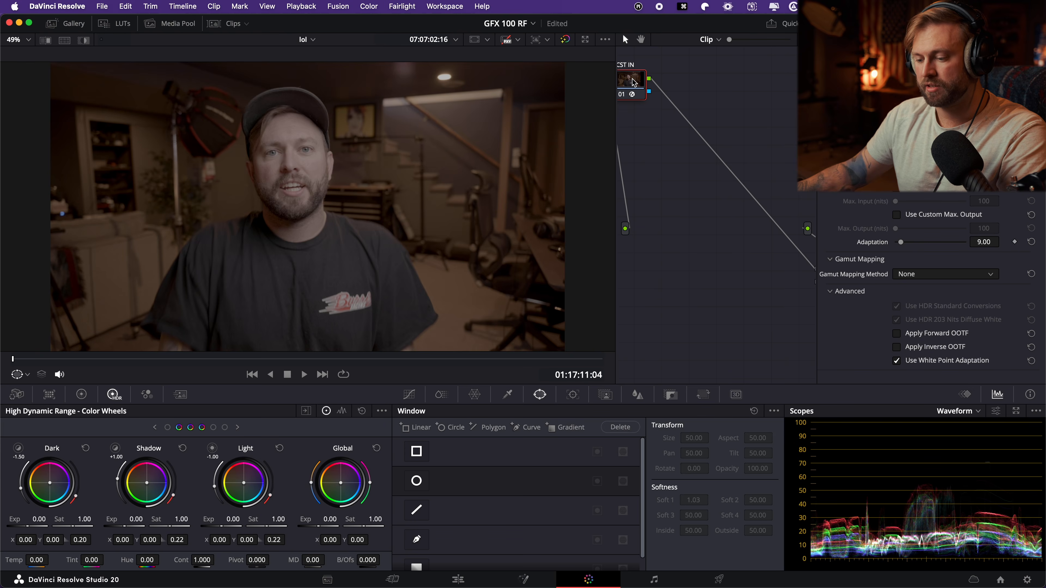
- Compare the image with the CST IN node disabled and enabled several times
{"action": "key", "text": "super+d"}
{"action": "key", "text": "super+d"}
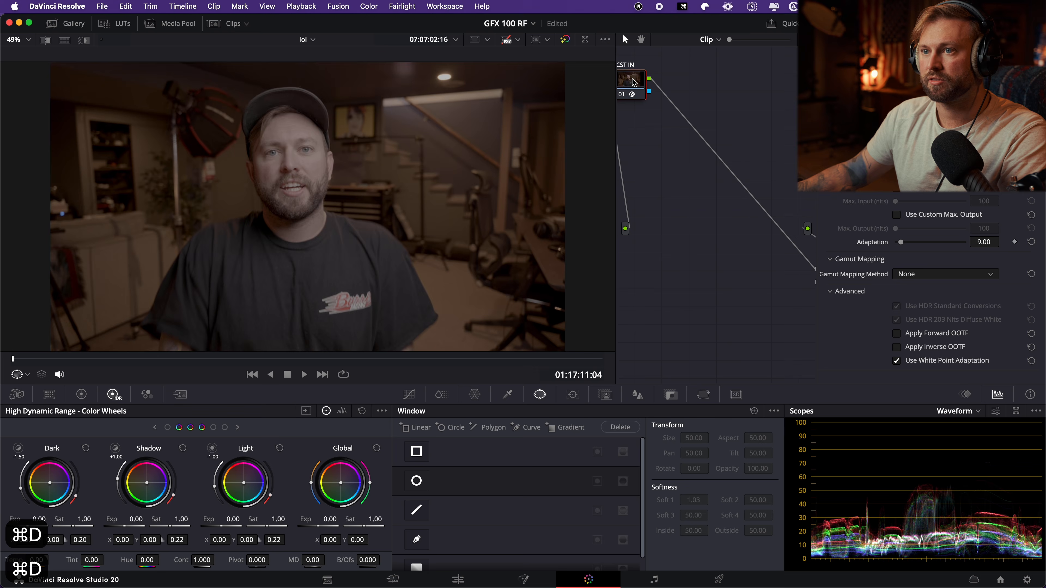
{"action": "key", "text": "super+d"}
{"action": "key", "text": "super+d"}
{"action": "key", "text": "super+d"}
{"action": "key", "text": "super+d"}
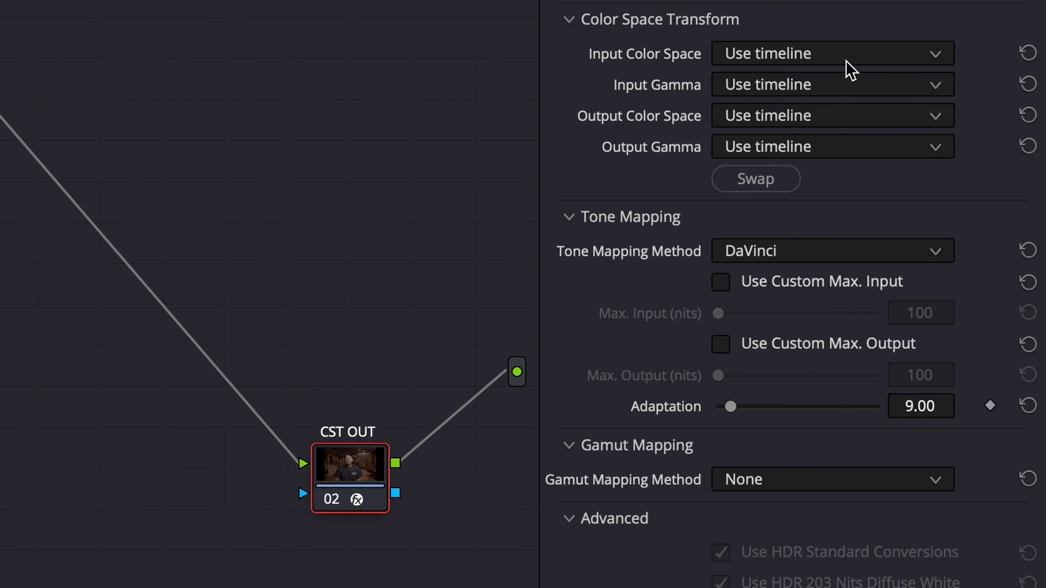
- Configure the CST OUT transform with DaVinci Wide Gamut and DaVinci Intermediate as input, Rec.709 as output color space, and choose an output gamma
{"action": "left_click", "coordinate": [846, 62]}
{"action": "scroll", "coordinate": [856, 165], "scroll_direction": "down", "scroll_amount": 5}
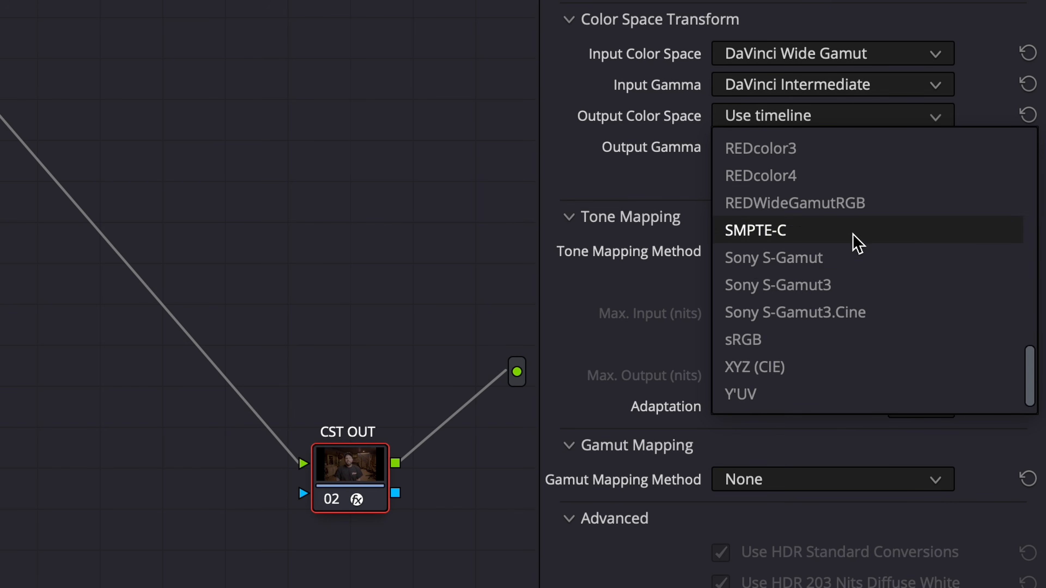
{"action": "scroll", "coordinate": [873, 267], "scroll_direction": "up", "scroll_amount": 3}
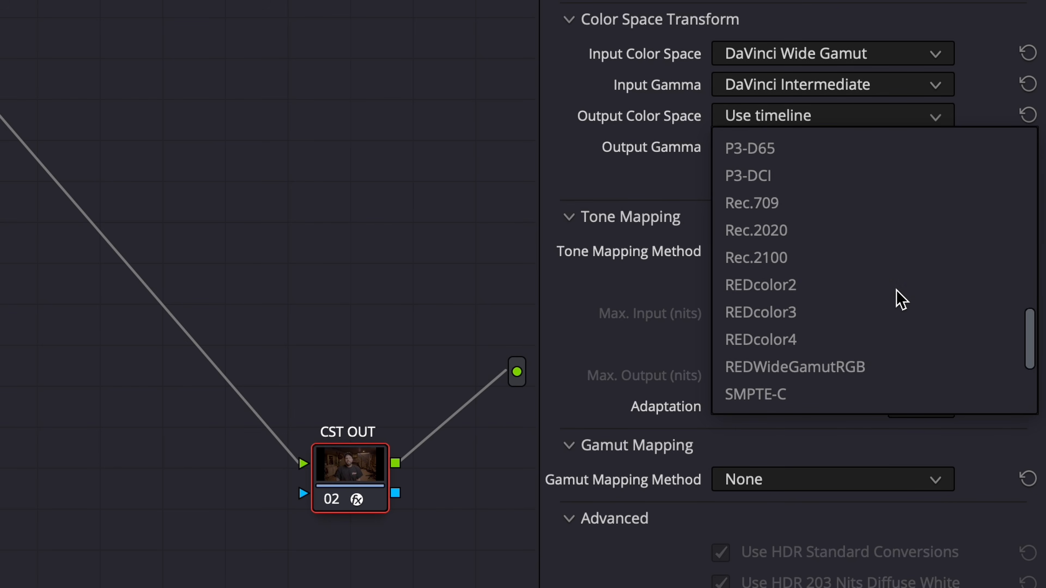
{"action": "left_click", "coordinate": [835, 203]}
{"action": "left_click", "coordinate": [836, 147]}
{"action": "scroll", "coordinate": [870, 332], "scroll_direction": "up", "scroll_amount": 8}
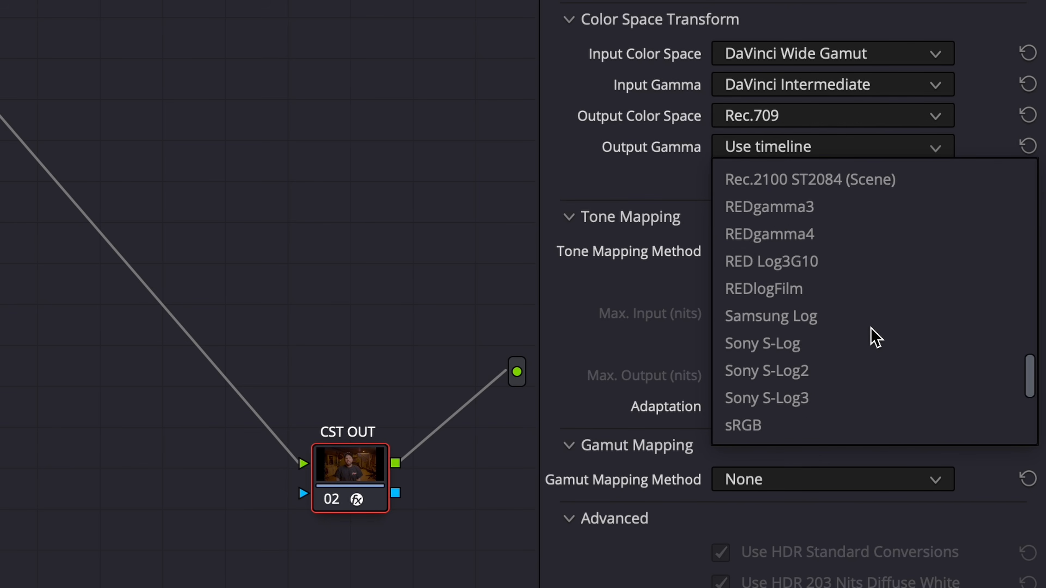
{"action": "left_click", "coordinate": [832, 235]}
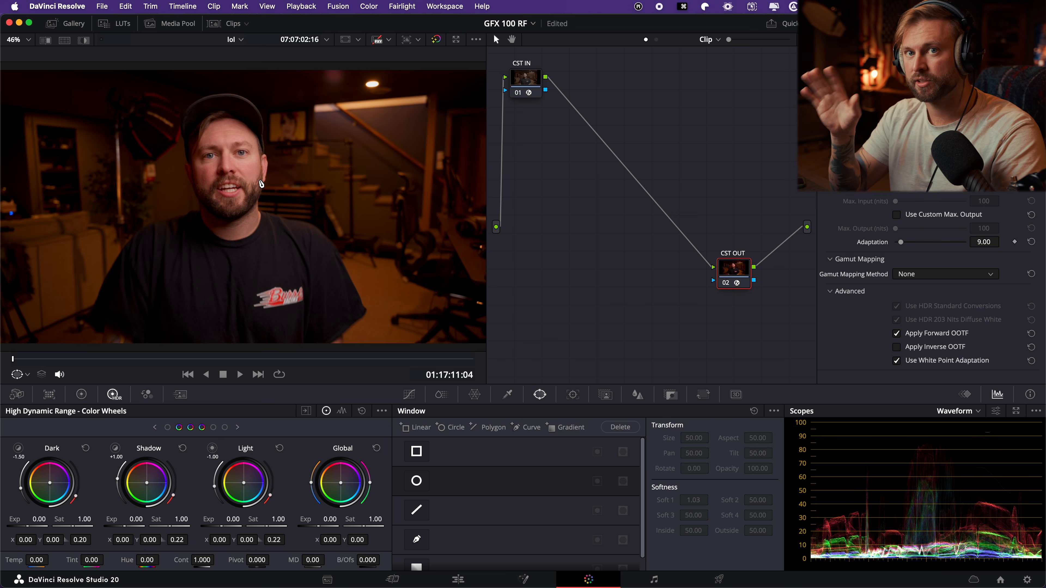
- Nudge the CST IN node down slightly and move CST OUT closer to the graph's output to widen the space between them
{"action": "left_click_drag", "start_coordinate": [525, 78], "coordinate": [525, 81]}
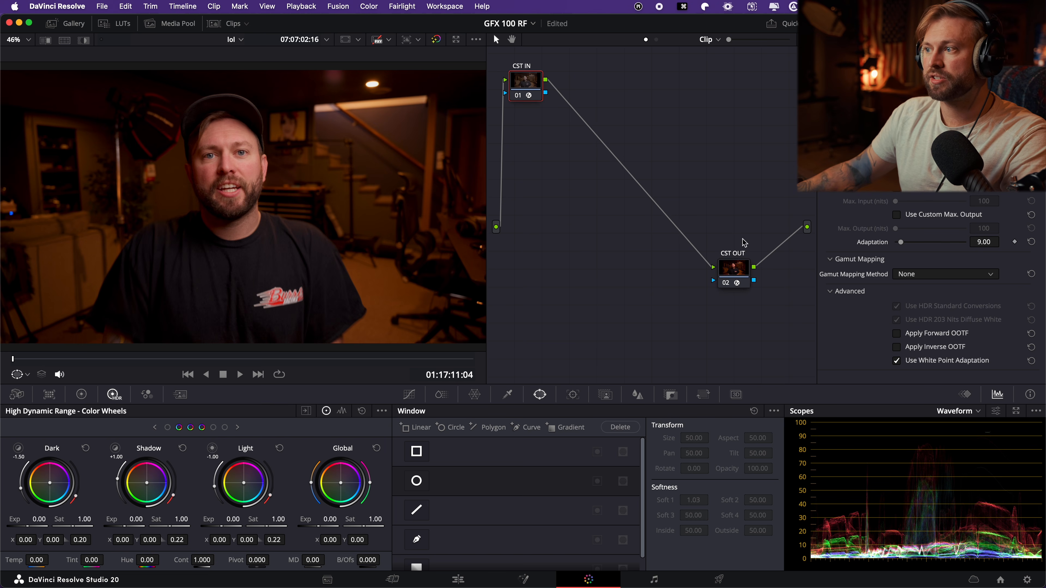
{"action": "left_click_drag", "start_coordinate": [736, 271], "coordinate": [775, 279]}
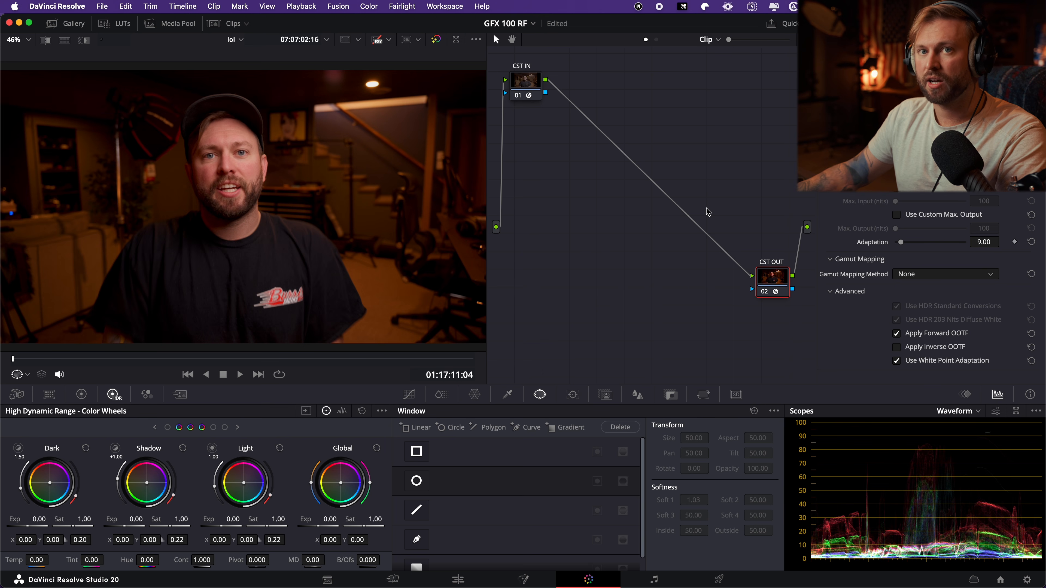
- Grab a still of the current CST grade and find it in the gallery's PowerGrade 1 album
{"action": "left_click", "coordinate": [537, 85]}
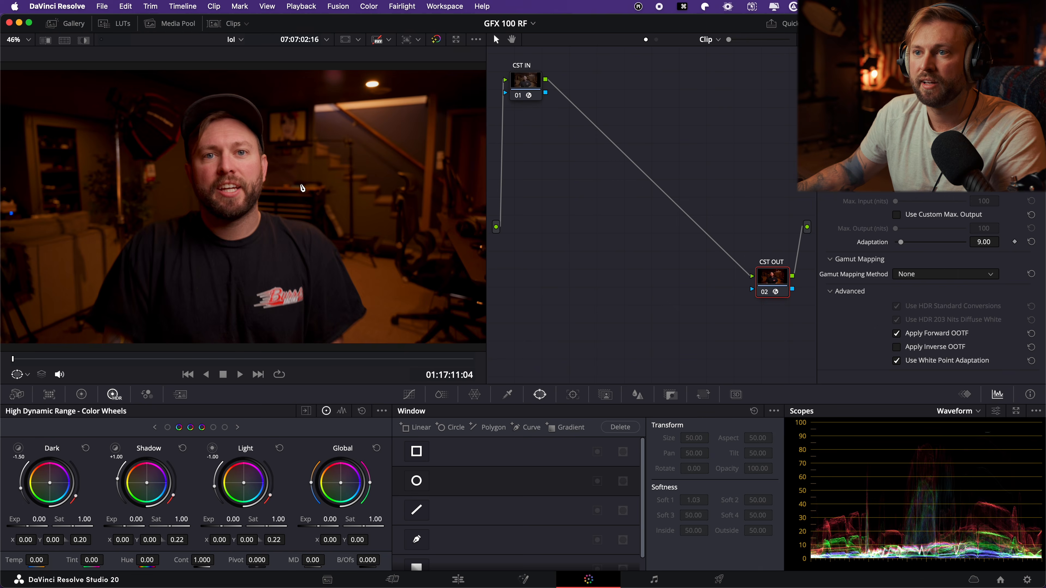
{"action": "right_click", "coordinate": [306, 188]}
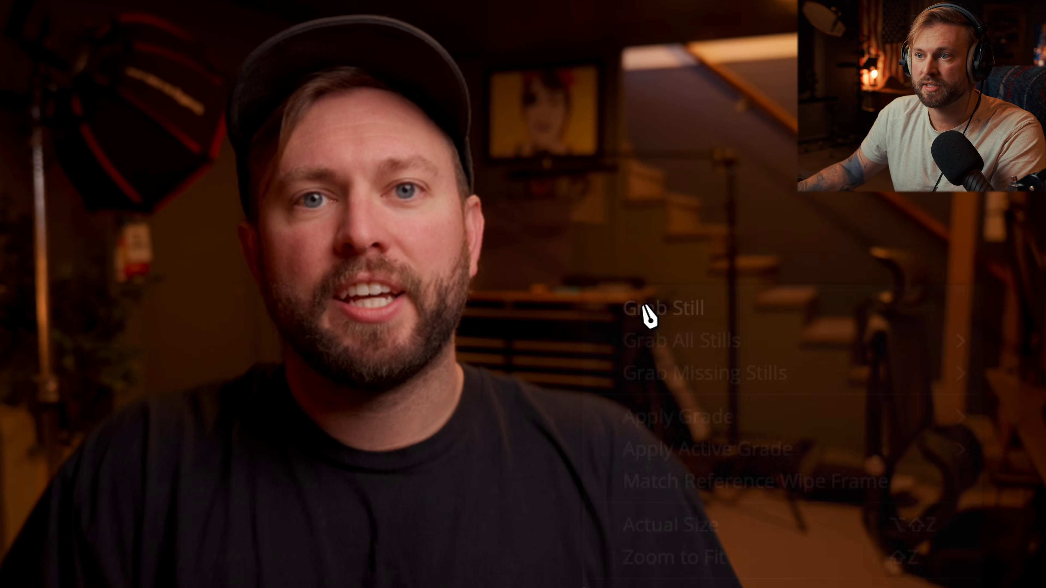
{"action": "left_click", "coordinate": [648, 313]}
{"action": "left_click", "coordinate": [74, 24]}
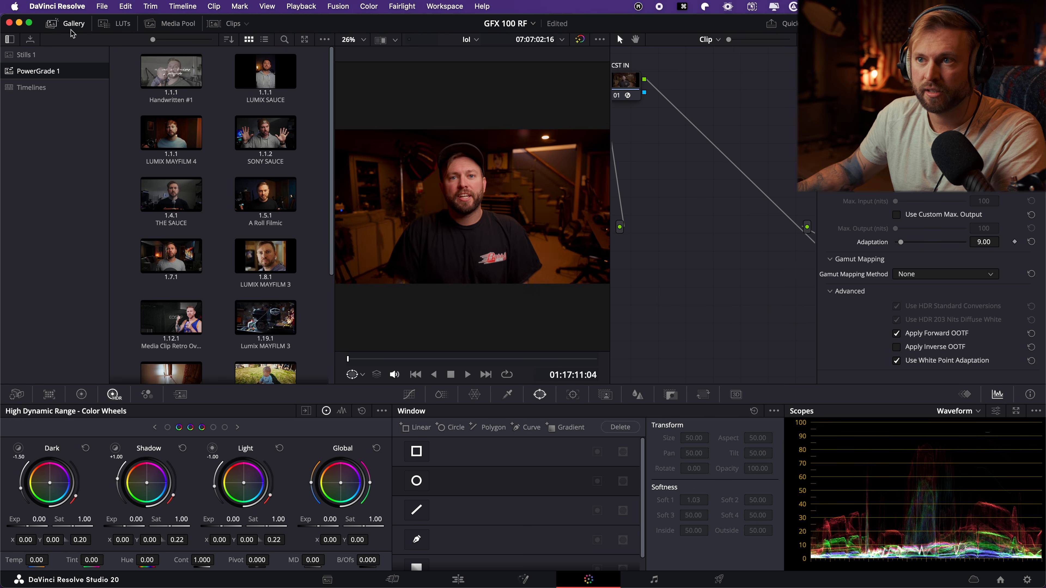
{"action": "scroll", "coordinate": [193, 186], "scroll_direction": "down", "scroll_amount": 5}
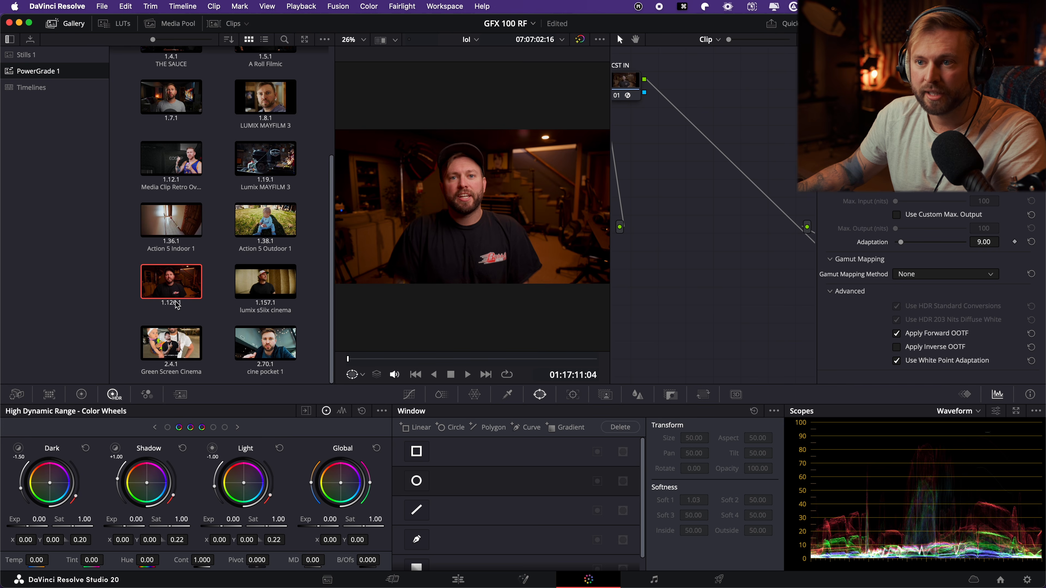
- Delete the grabbed CST still from PowerGrade 1 and grab it again into the Stills 1 album
{"action": "left_click_drag", "start_coordinate": [699, 74], "coordinate": [605, 75]}
{"action": "key", "text": "BackSpace"}
{"action": "left_click_drag", "start_coordinate": [673, 151], "coordinate": [905, 339]}
{"action": "key", "text": "BackSpace"}
{"action": "left_click_drag", "start_coordinate": [166, 287], "coordinate": [461, 208]}
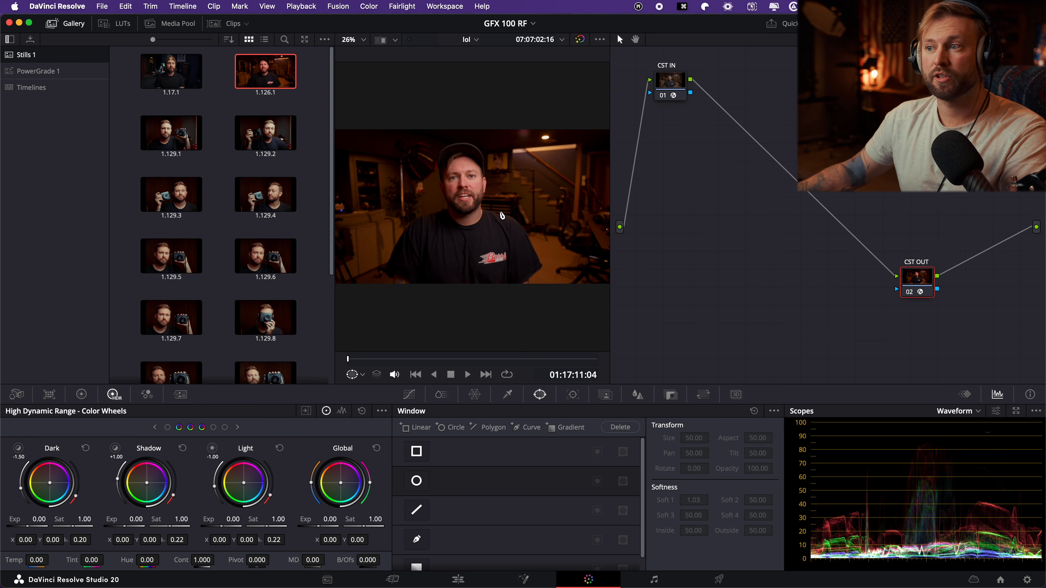
- Copy the CST still from Stills 1 into the PowerGrade 1 album and open that album
{"action": "left_click_drag", "start_coordinate": [279, 76], "coordinate": [79, 74]}
{"action": "left_click", "coordinate": [72, 75]}
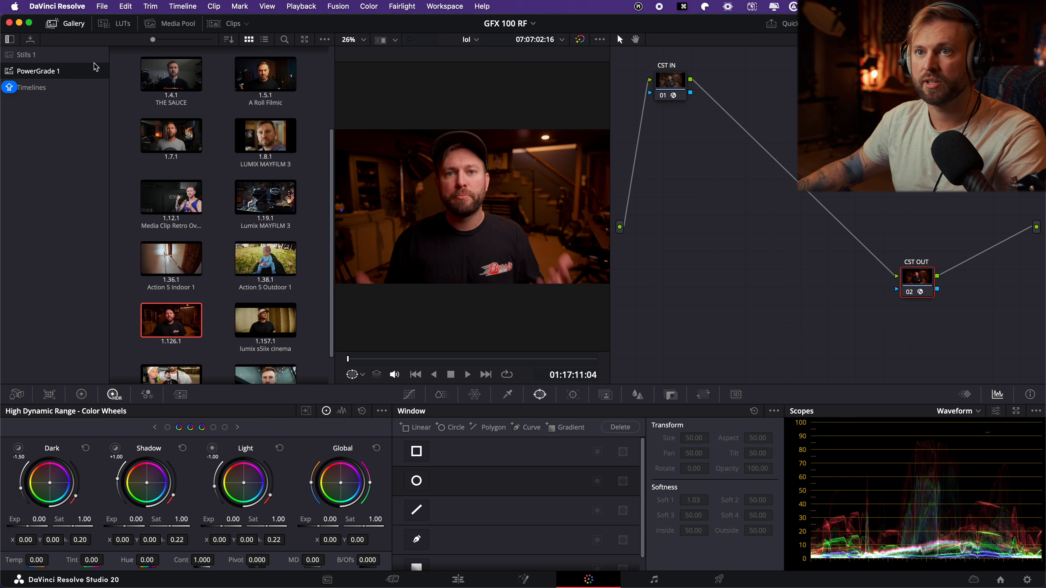
- Browse the Stills 1 album and compare still 1.130.2 with the current frame as a split-screen wipe
{"action": "left_click", "coordinate": [81, 58]}
{"action": "scroll", "coordinate": [218, 316], "scroll_direction": "down", "scroll_amount": 5}
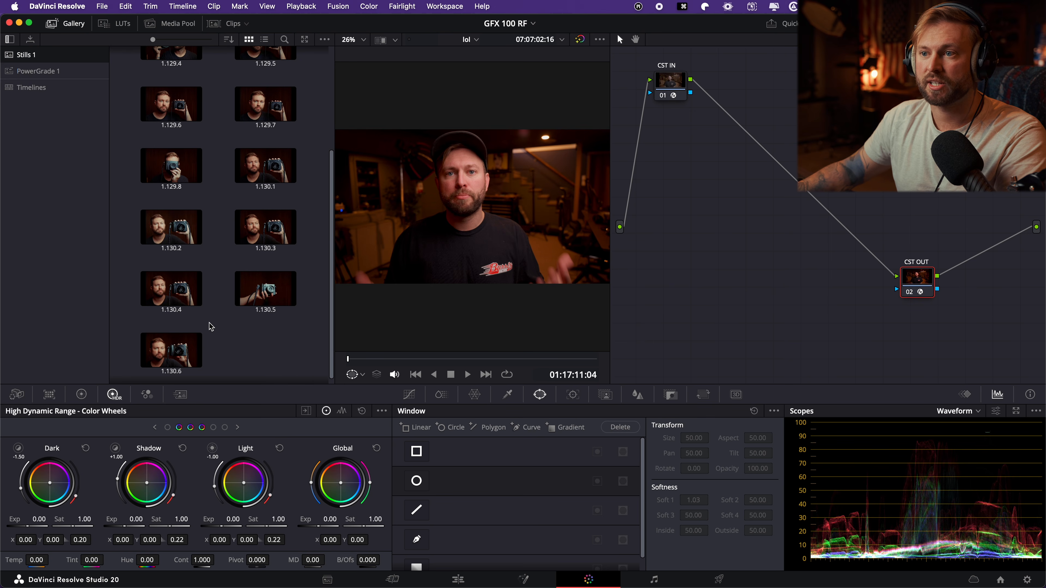
{"action": "double_click", "coordinate": [174, 236]}
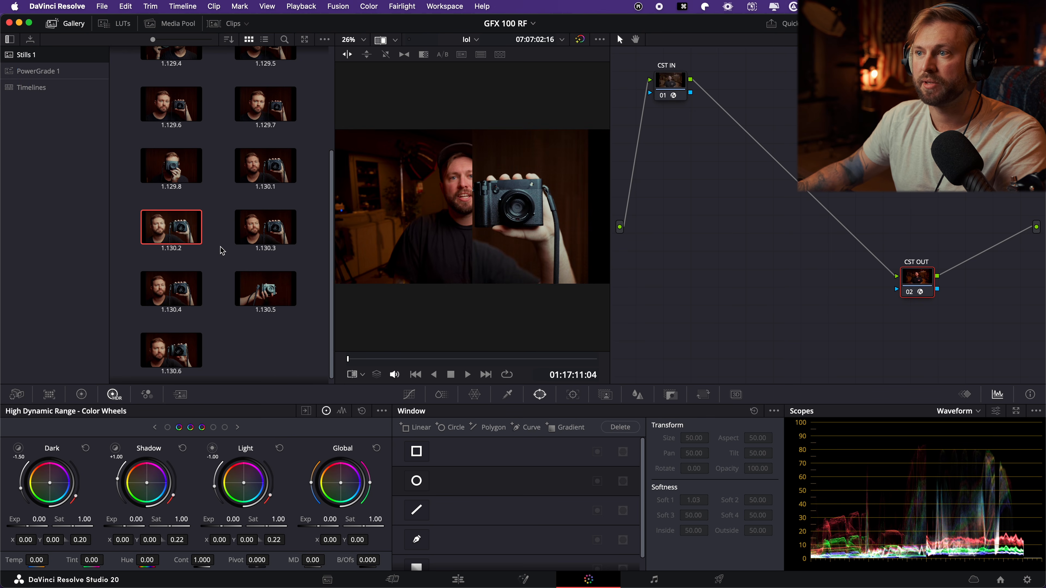
{"action": "scroll", "coordinate": [228, 252], "scroll_direction": "up", "scroll_amount": 5}
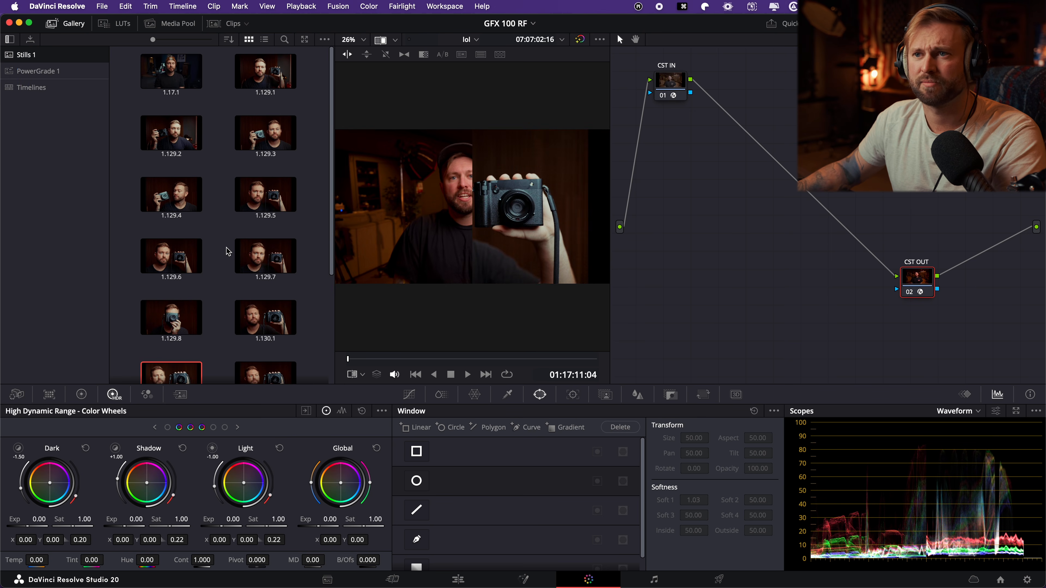
- Apply the LUMIX SAUCE PowerGrade to clip 259 and set the CC node's Global exposure to 0.15 in the HDR wheels
{"action": "left_click", "coordinate": [72, 75]}
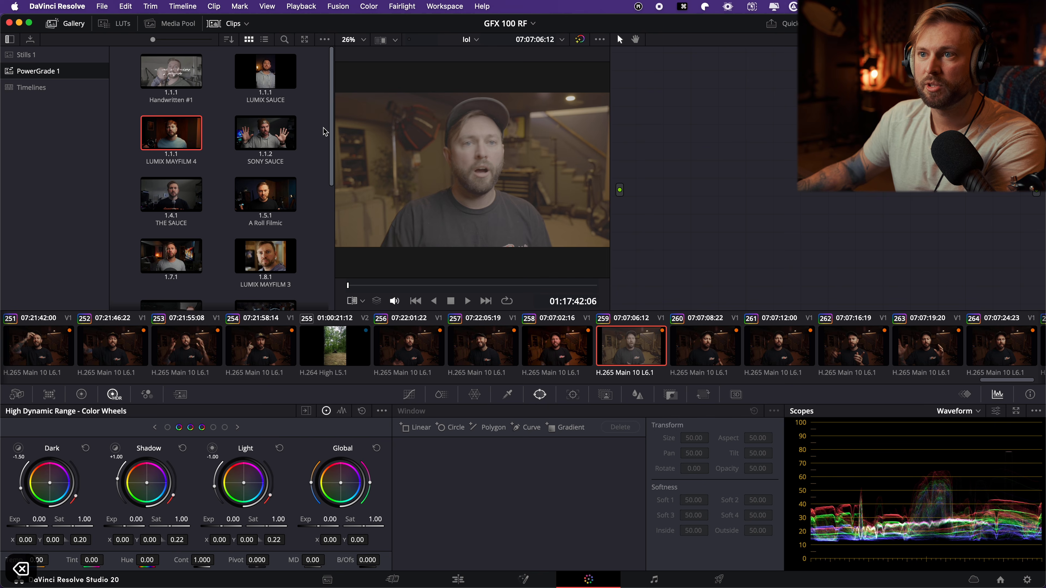
{"action": "double_click", "coordinate": [265, 72]}
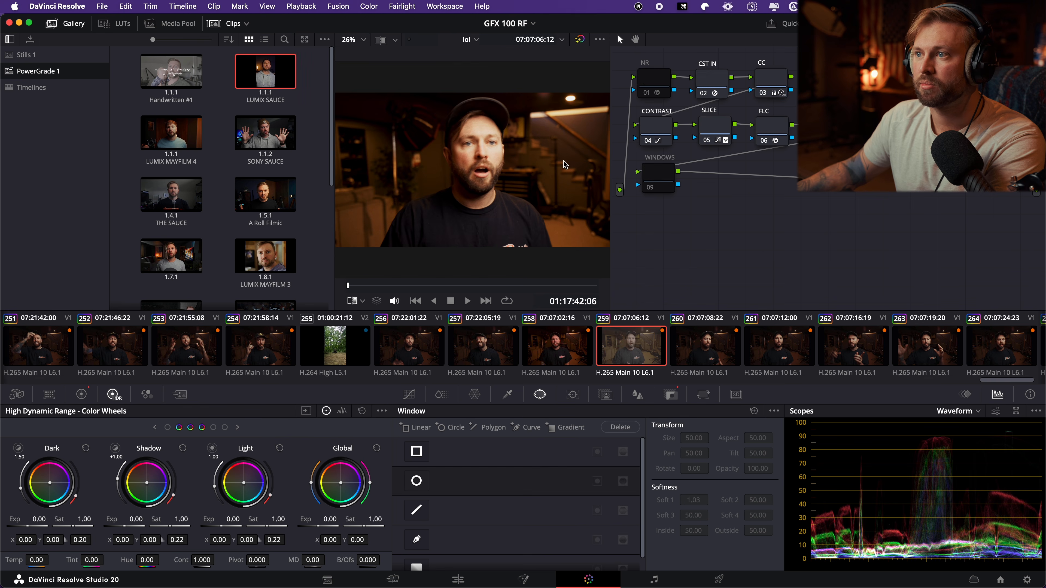
{"action": "left_click_drag", "start_coordinate": [315, 516], "coordinate": [294, 535]}
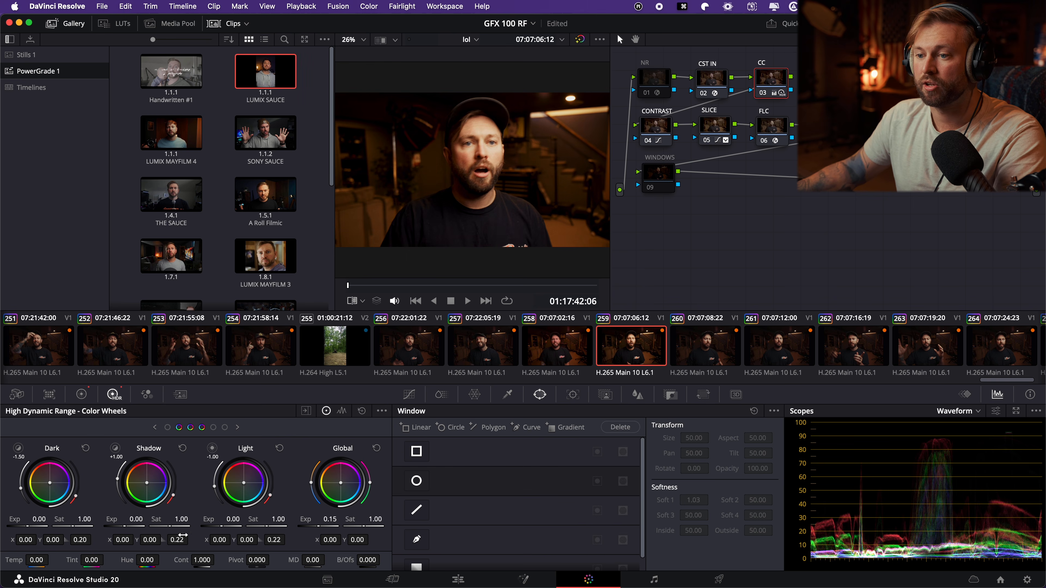
{"action": "left_click_drag", "start_coordinate": [225, 527], "coordinate": [154, 520]}
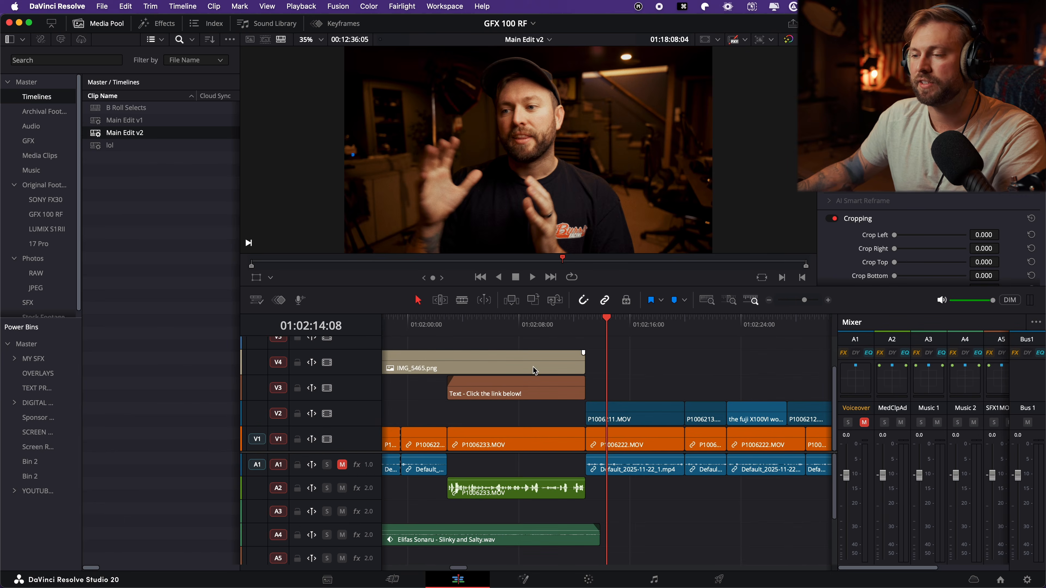
- Show the whole Main Edit v2 timeline with the media pool hidden, and move the playhead to 01:11:12:03
{"action": "scroll", "coordinate": [553, 381], "scroll_direction": "down", "scroll_amount": 10}
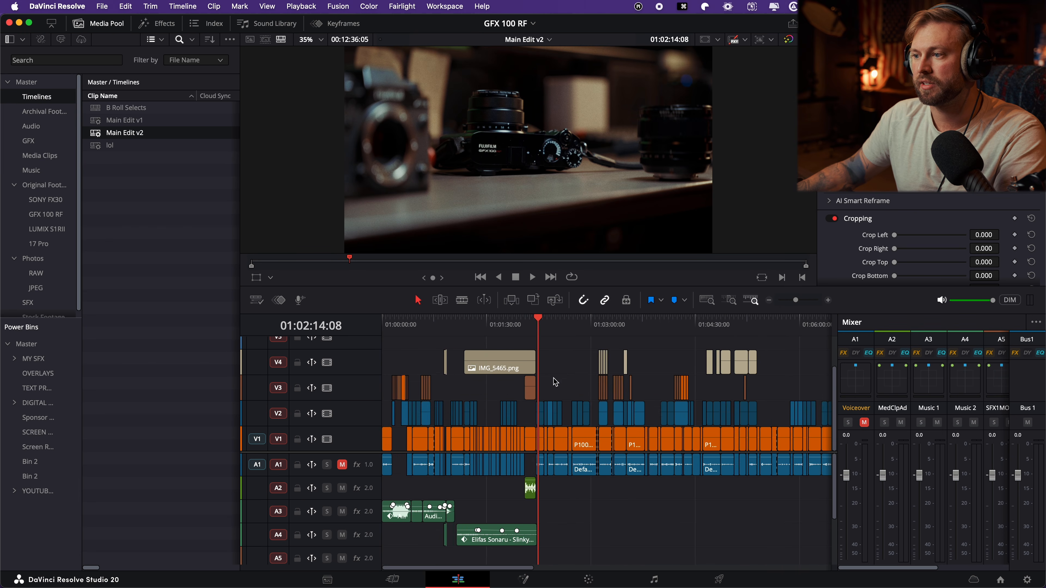
{"action": "scroll", "coordinate": [555, 382], "scroll_direction": "down", "scroll_amount": 5}
{"action": "key", "text": "Tab"}
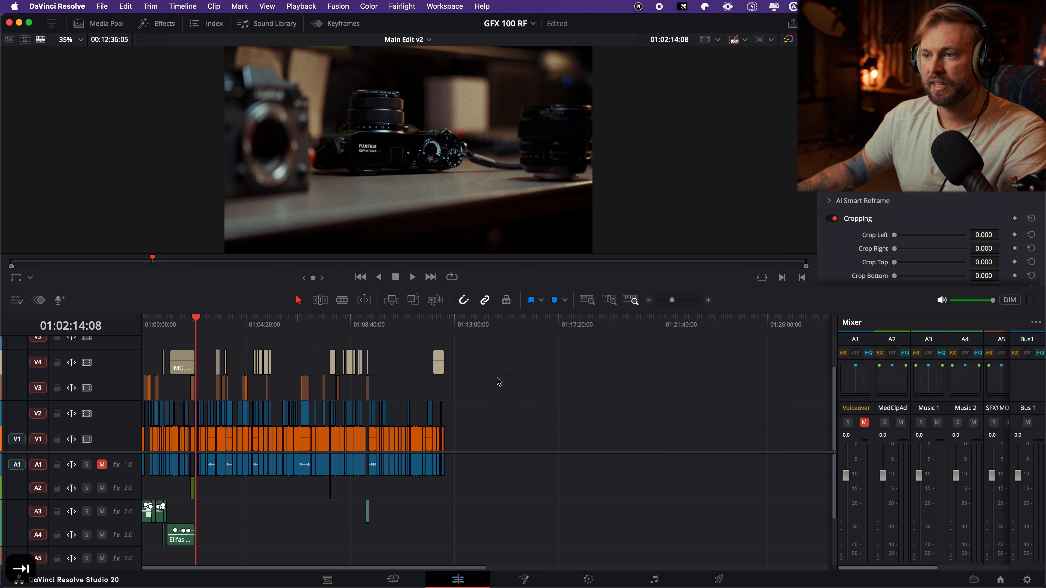
{"action": "left_click", "coordinate": [413, 327]}
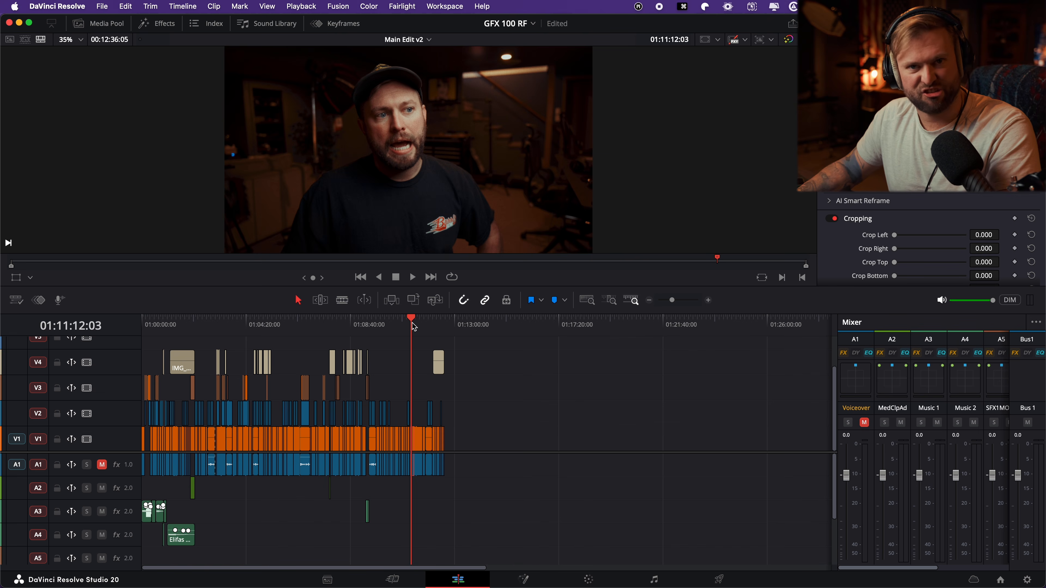
- Open the Deliver page, load the YT-2025 render preset and check the resolution choices, keeping Timeline Resolution
{"action": "left_click", "coordinate": [719, 579]}
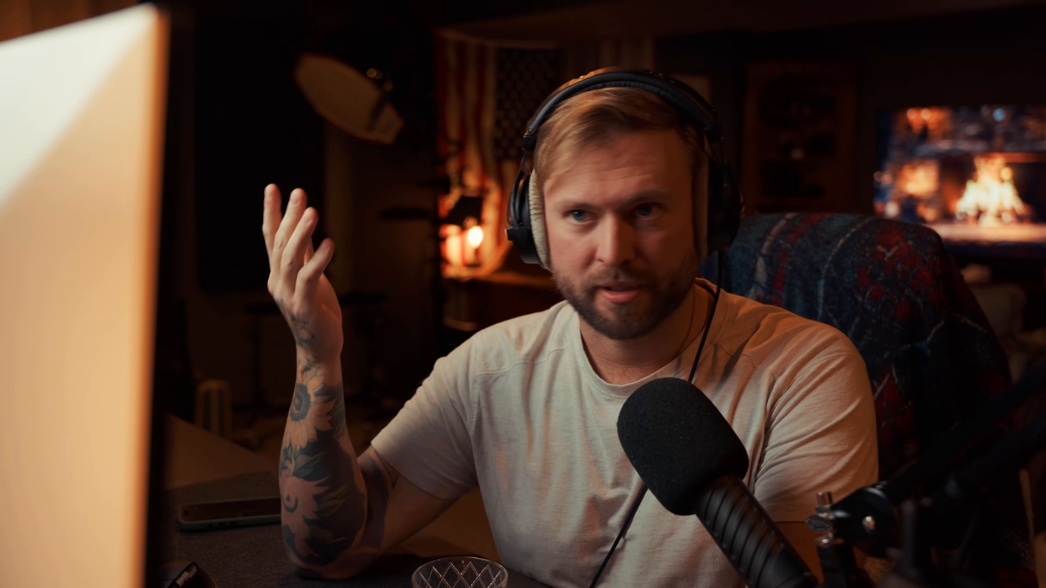
{"action": "left_click", "coordinate": [43, 73]}
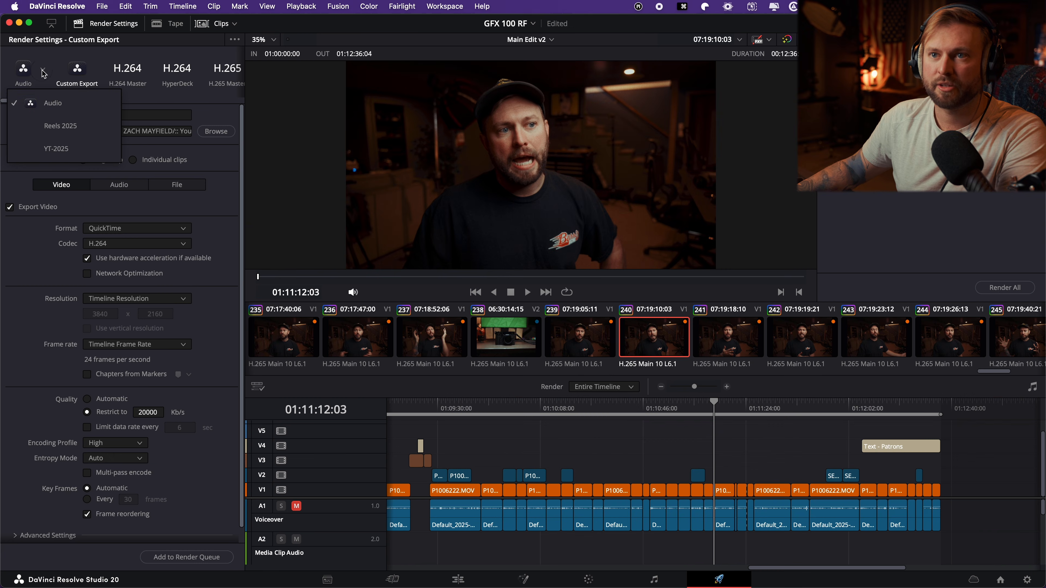
{"action": "left_click", "coordinate": [59, 151]}
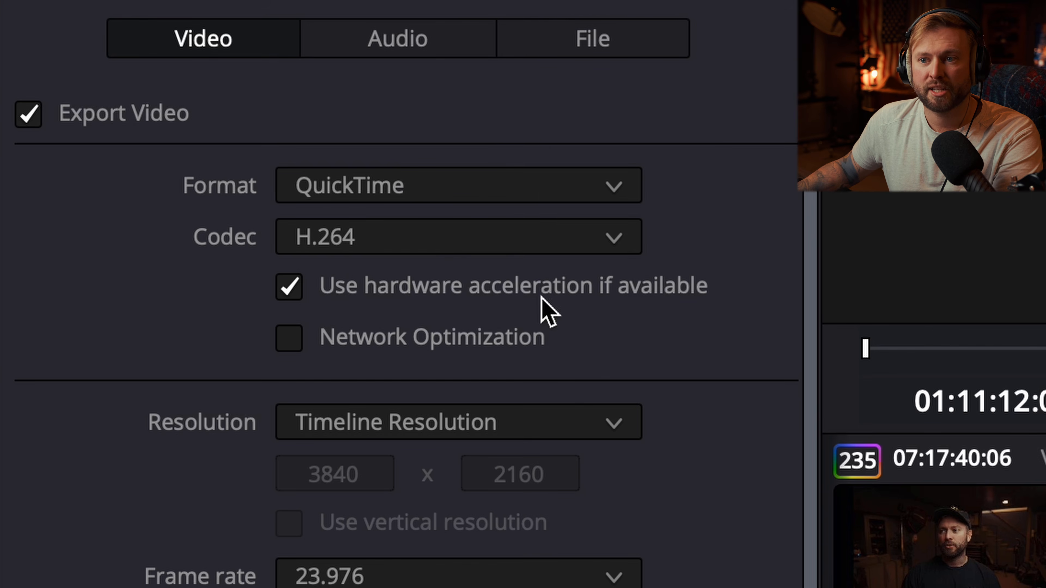
{"action": "left_click", "coordinate": [572, 420]}
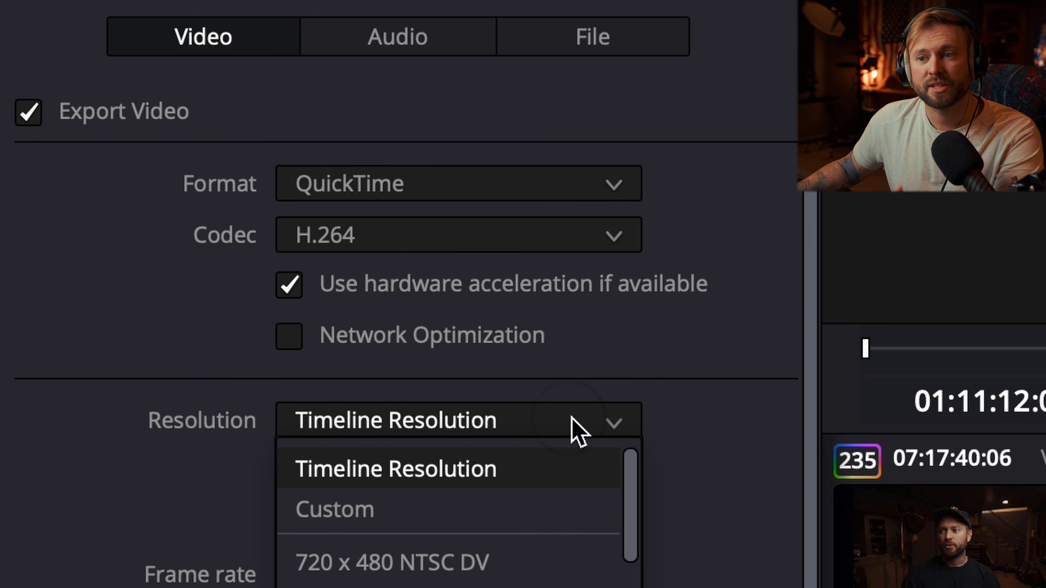
{"action": "left_click", "coordinate": [725, 436]}
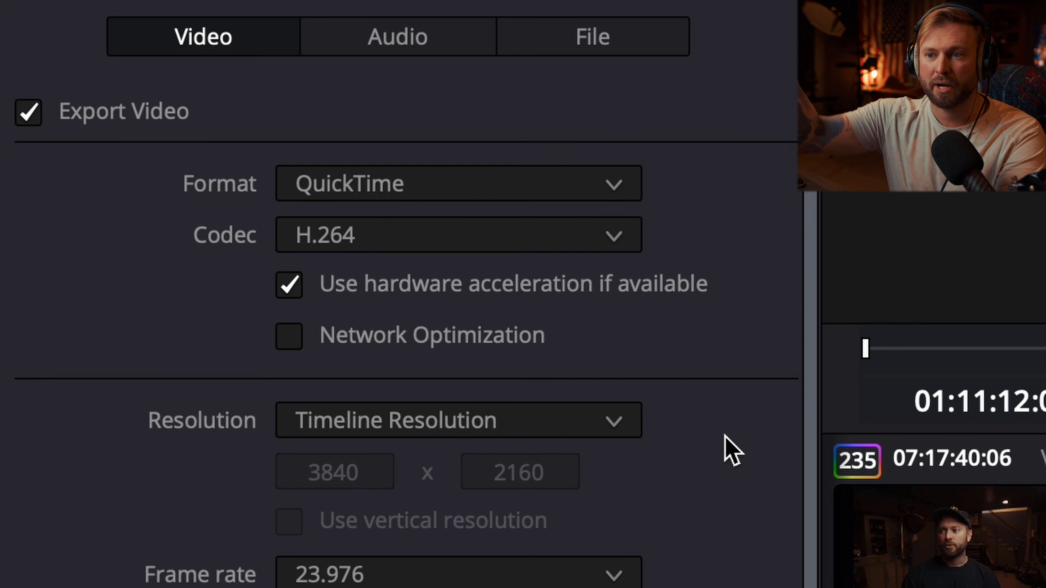
- Turn on Multi-pass encode for the export and check the Color Space Tag choices in the advanced settings, keeping Rec.709
{"action": "scroll", "coordinate": [733, 451], "scroll_direction": "down", "scroll_amount": 10}
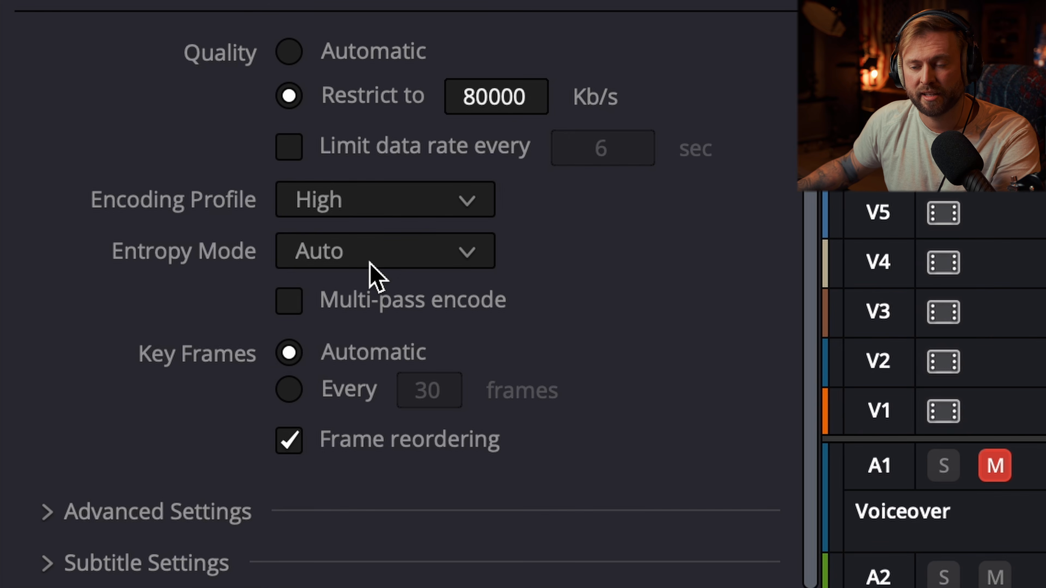
{"action": "left_click", "coordinate": [304, 295]}
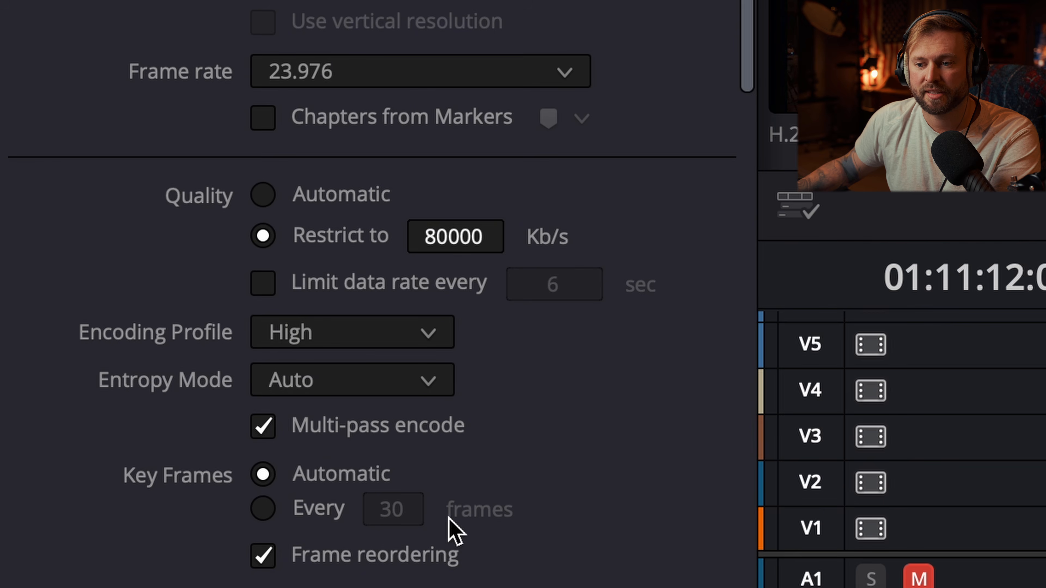
{"action": "scroll", "coordinate": [450, 530], "scroll_direction": "down", "scroll_amount": 5}
{"action": "left_click", "coordinate": [367, 297]}
{"action": "left_click", "coordinate": [544, 222]}
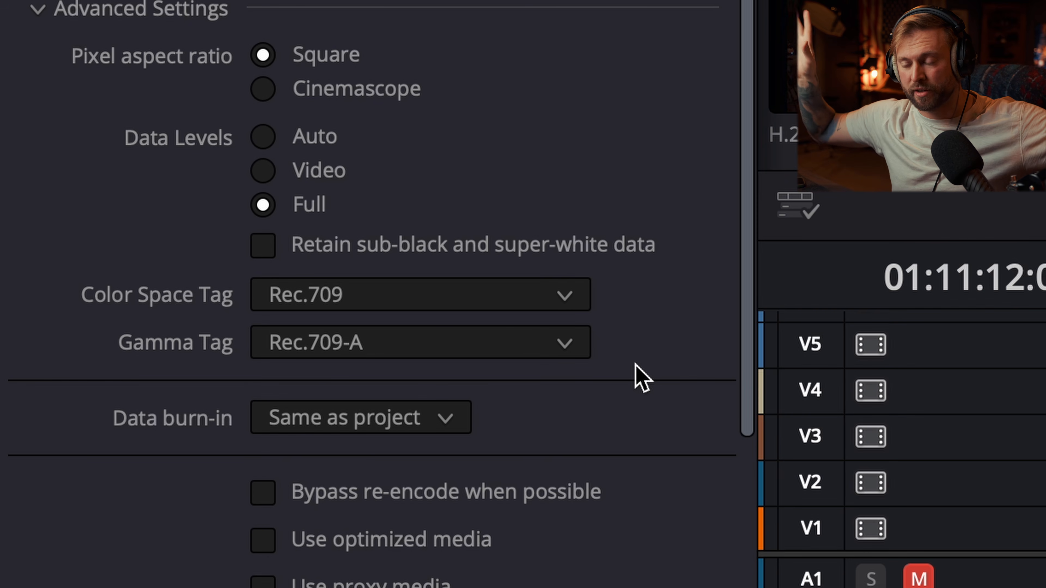
- Review the remaining advanced render options and choose Burn into video as the subtitle export format
{"action": "scroll", "coordinate": [527, 346], "scroll_direction": "down", "scroll_amount": 5}
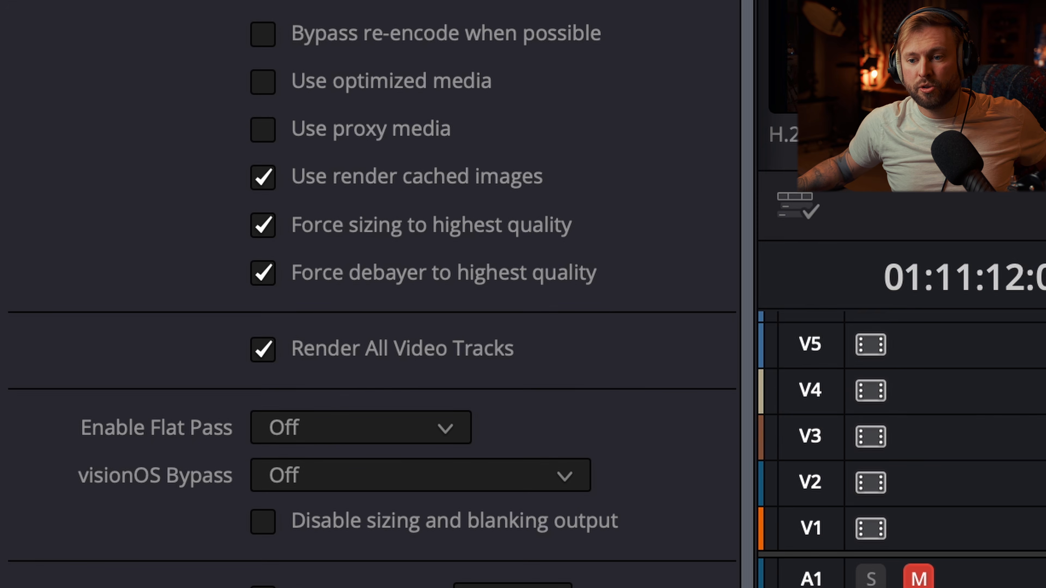
{"action": "scroll", "coordinate": [620, 252], "scroll_direction": "down", "scroll_amount": 3}
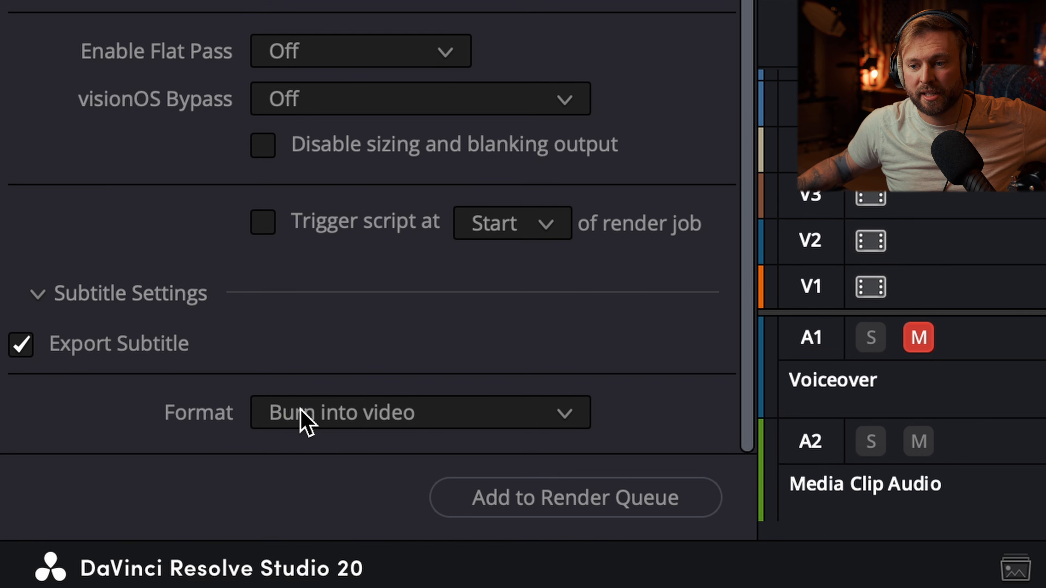
{"action": "left_click", "coordinate": [282, 406]}
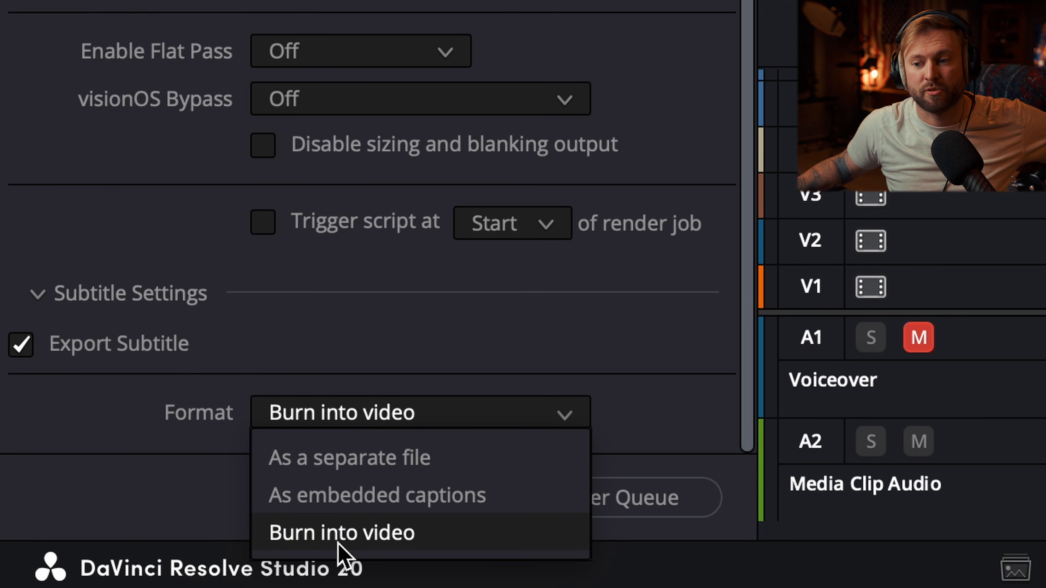
{"action": "left_click", "coordinate": [363, 533]}
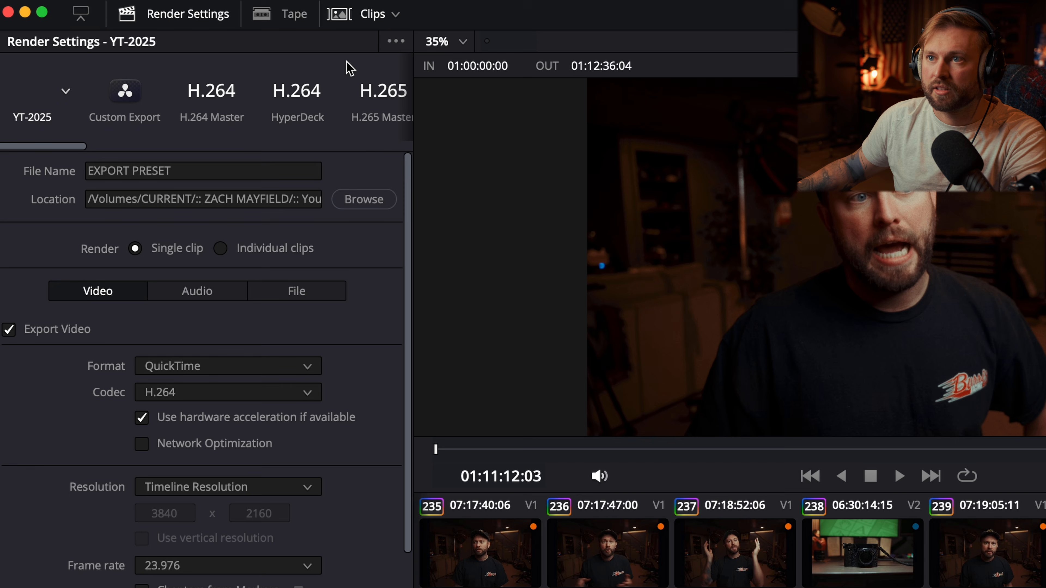
- Save the current render settings as a new preset named YT 2026
{"action": "left_click", "coordinate": [396, 42]}
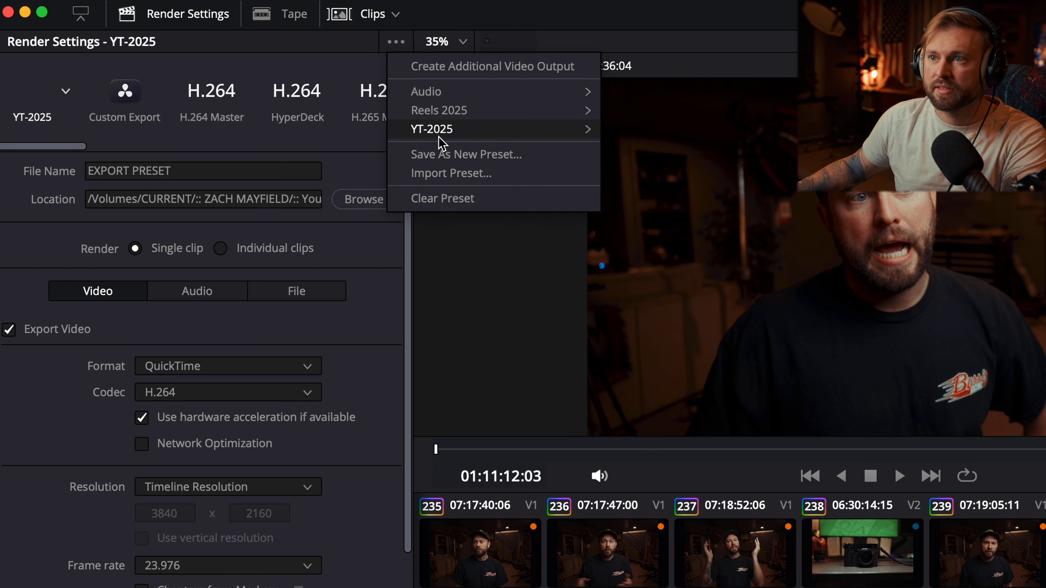
{"action": "left_click", "coordinate": [443, 155]}
{"action": "type", "text": "YT 20"}
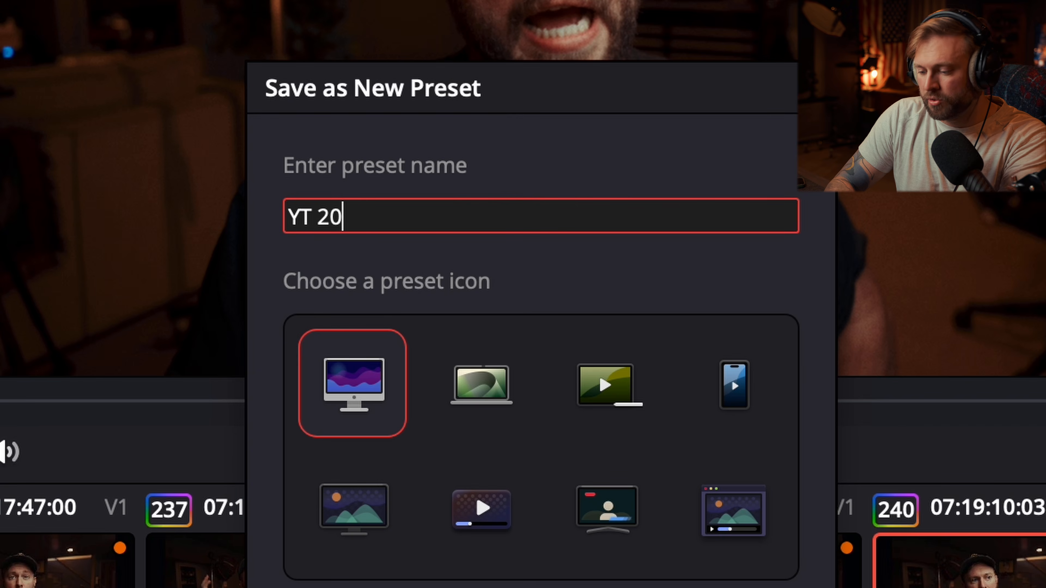
{"action": "type", "text": "26"}
{"action": "key", "text": "Return"}
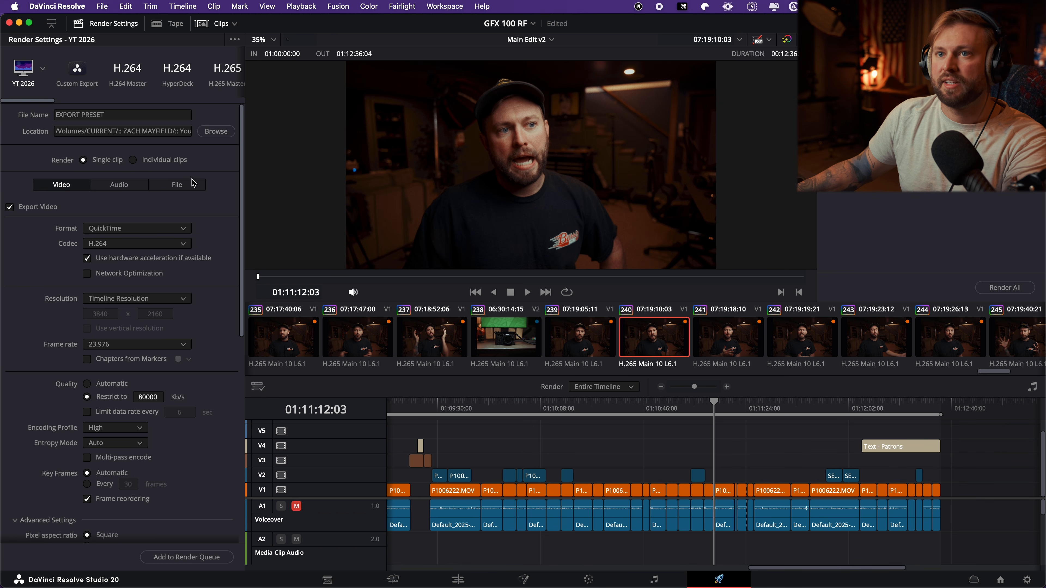
- Select the YT 2026 preset from the saved render presets and look through its export settings
{"action": "left_click", "coordinate": [43, 69]}
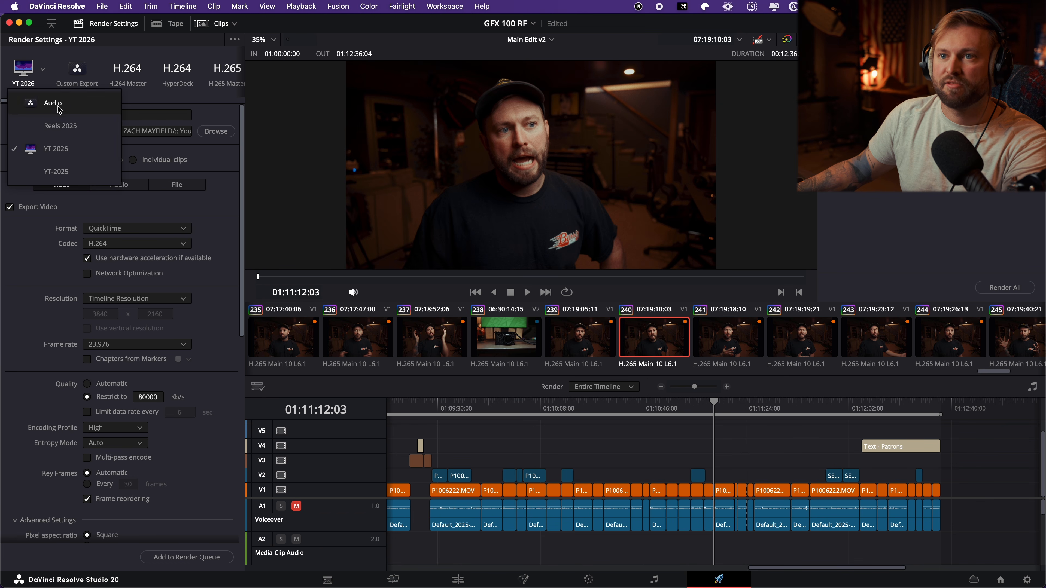
{"action": "left_click", "coordinate": [62, 150]}
{"action": "scroll", "coordinate": [217, 401], "scroll_direction": "down", "scroll_amount": 2}
{"action": "scroll", "coordinate": [219, 405], "scroll_direction": "down", "scroll_amount": 5}
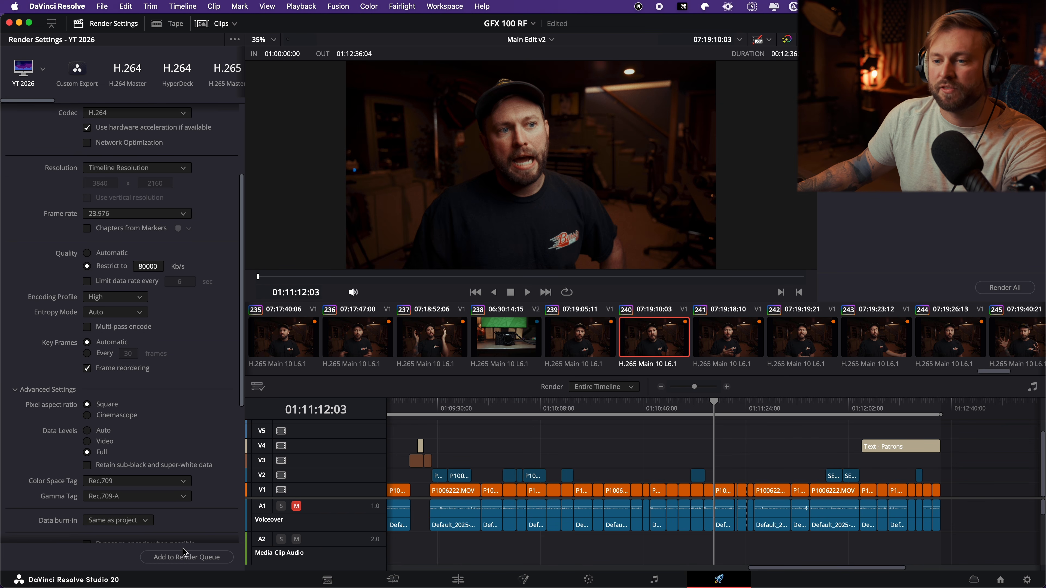